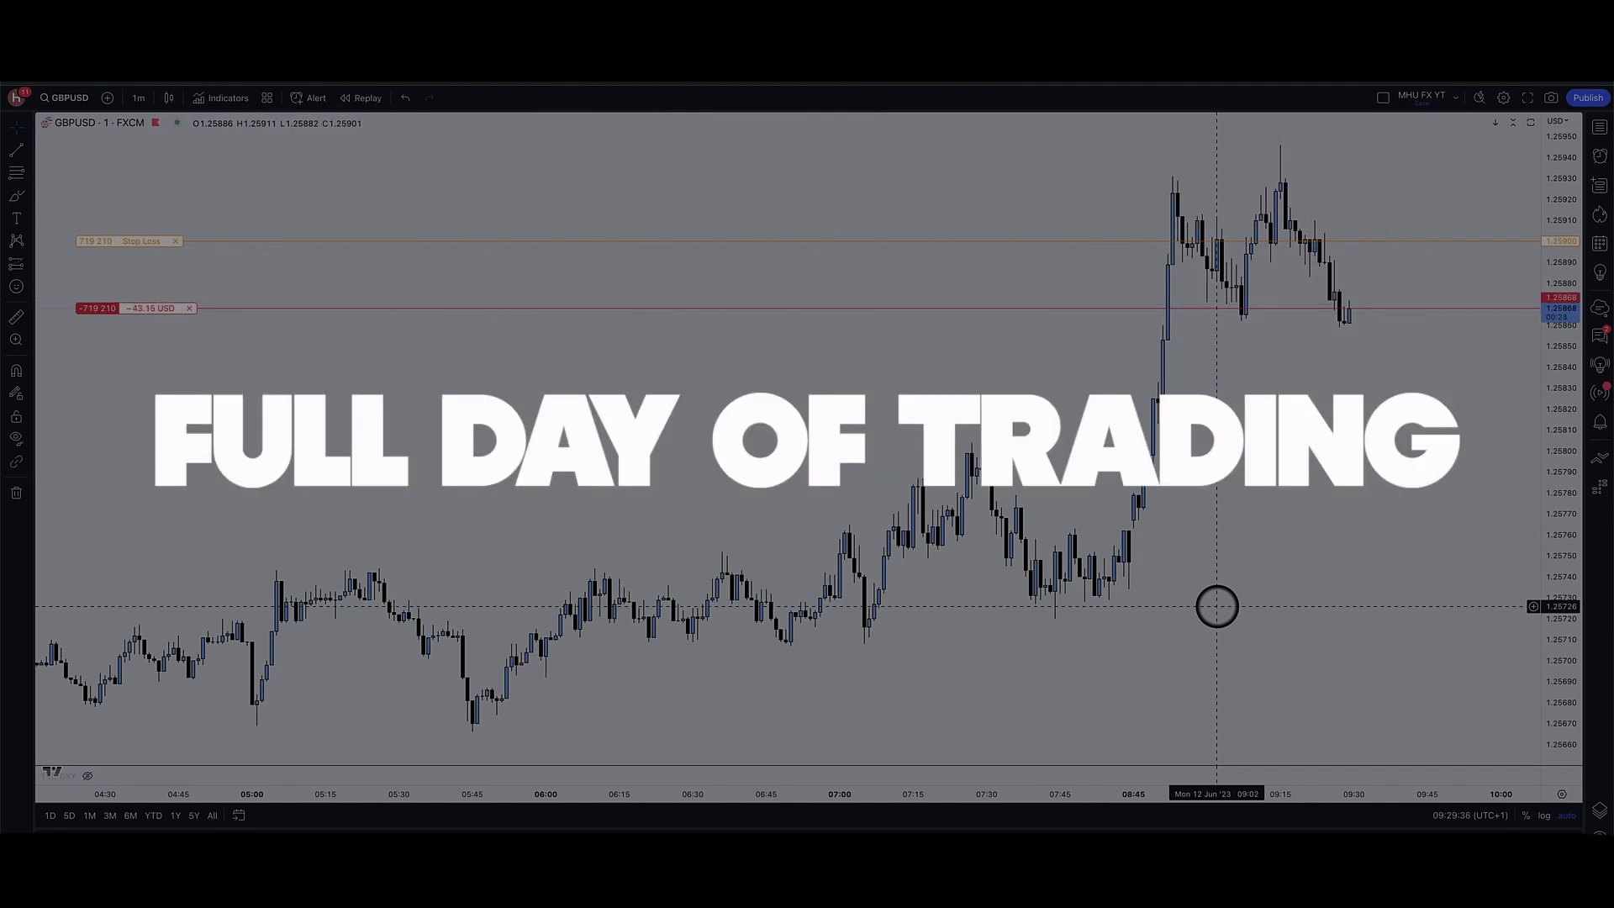
- Try to add a take-profit to the GBPUSD short position at the early-morning low before 04:00
scroll(1203, 652, down, 6)
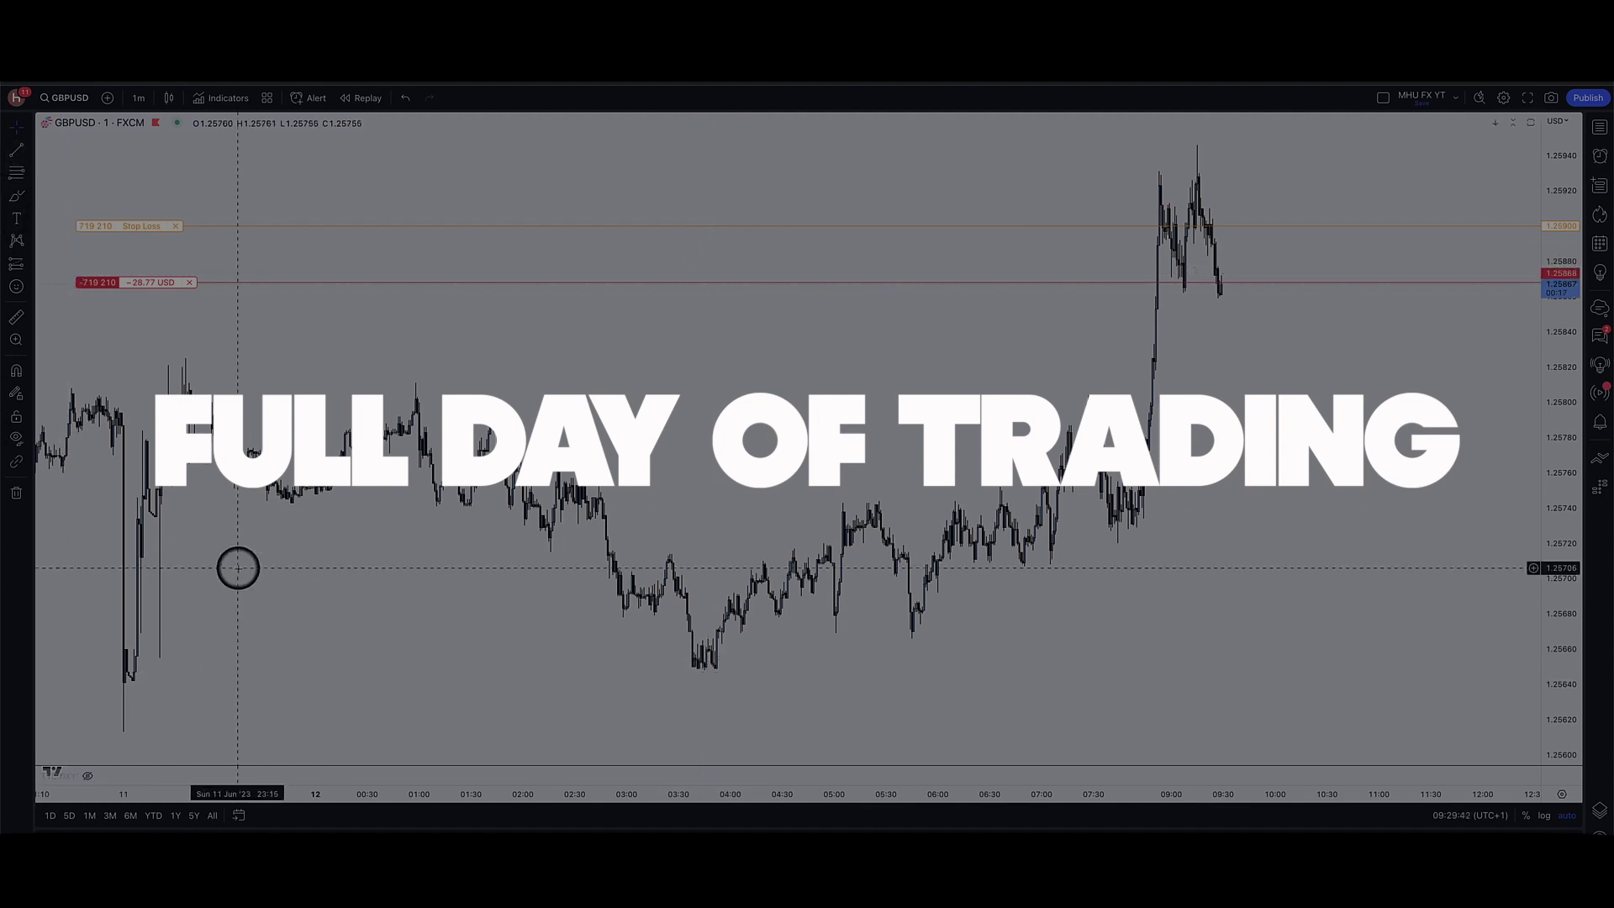
scroll(978, 395, down, 4)
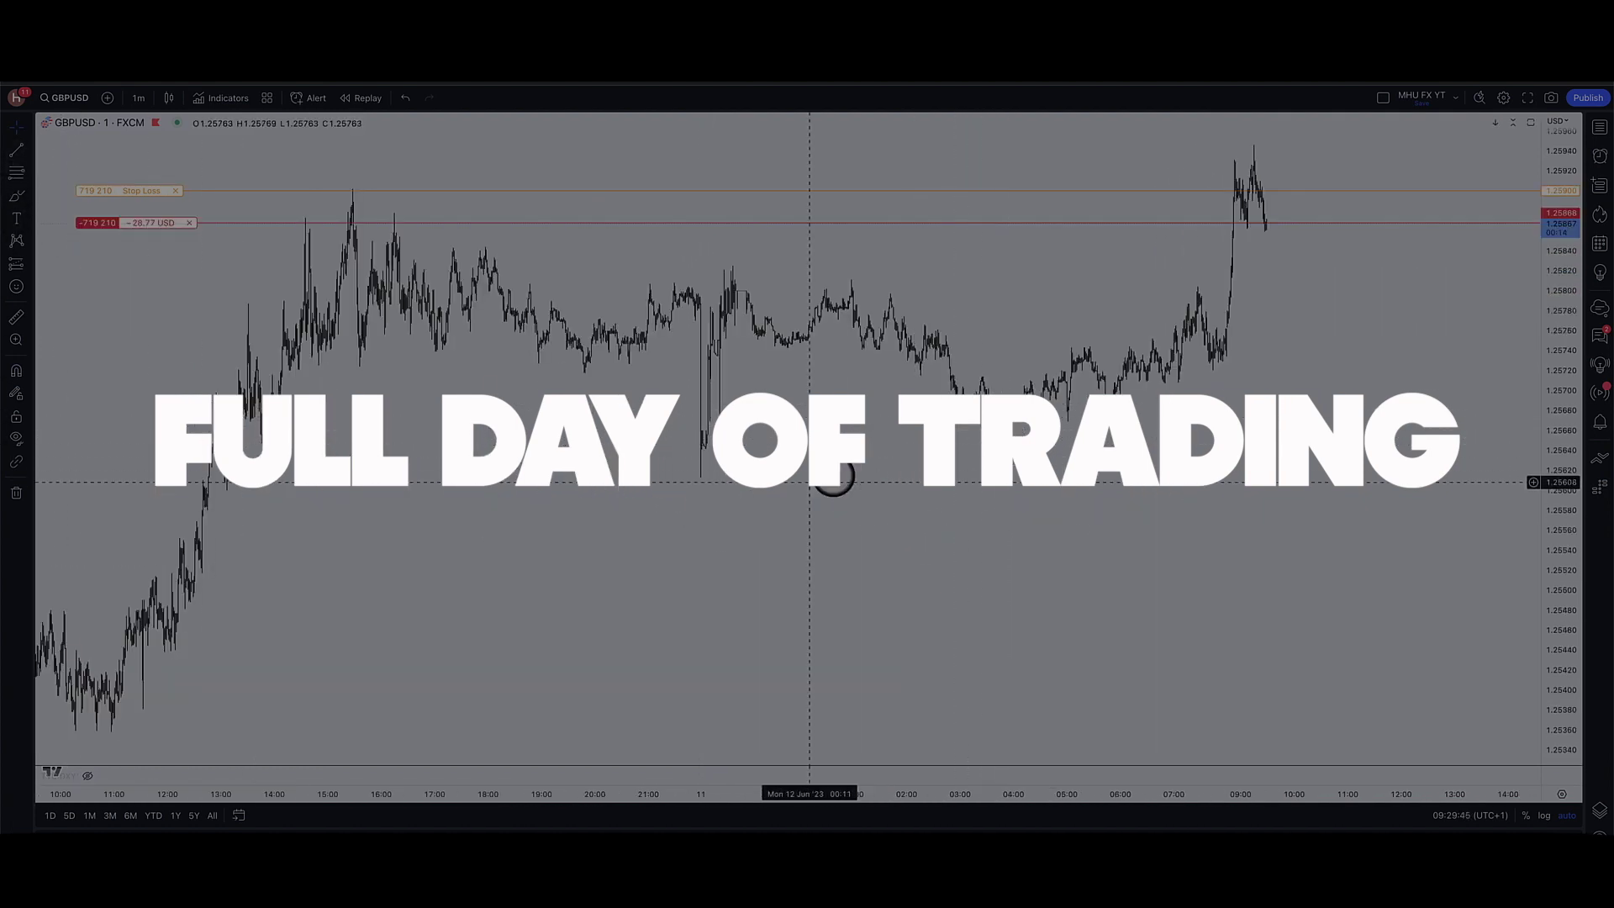
scroll(738, 468, down, 5)
scroll(730, 475, down, 3)
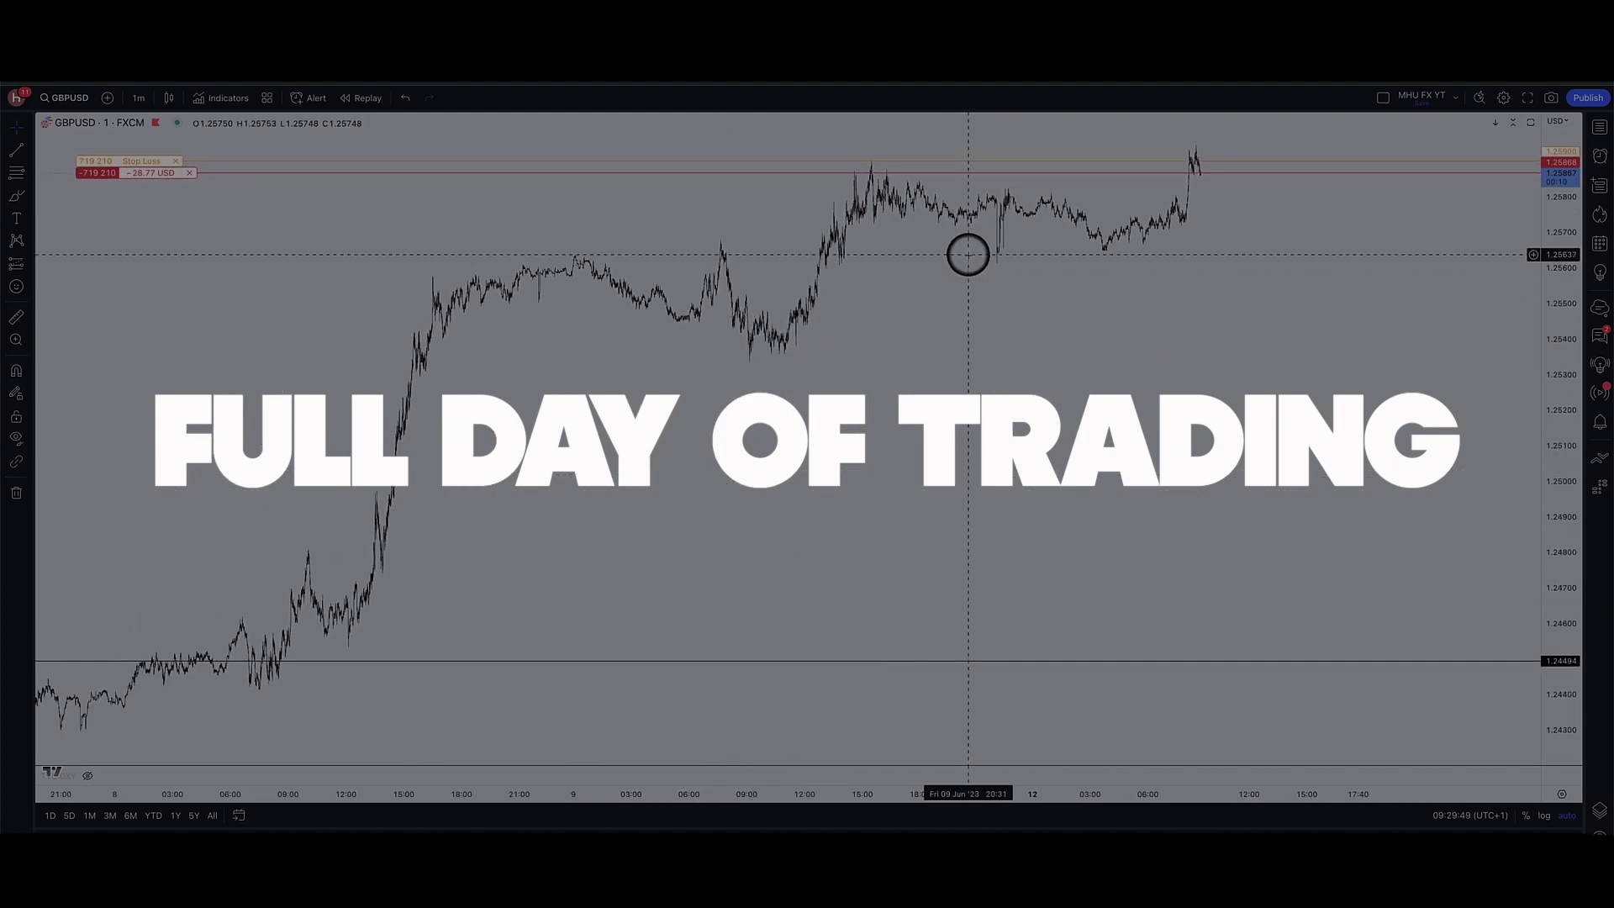
scroll(967, 254, up, 5)
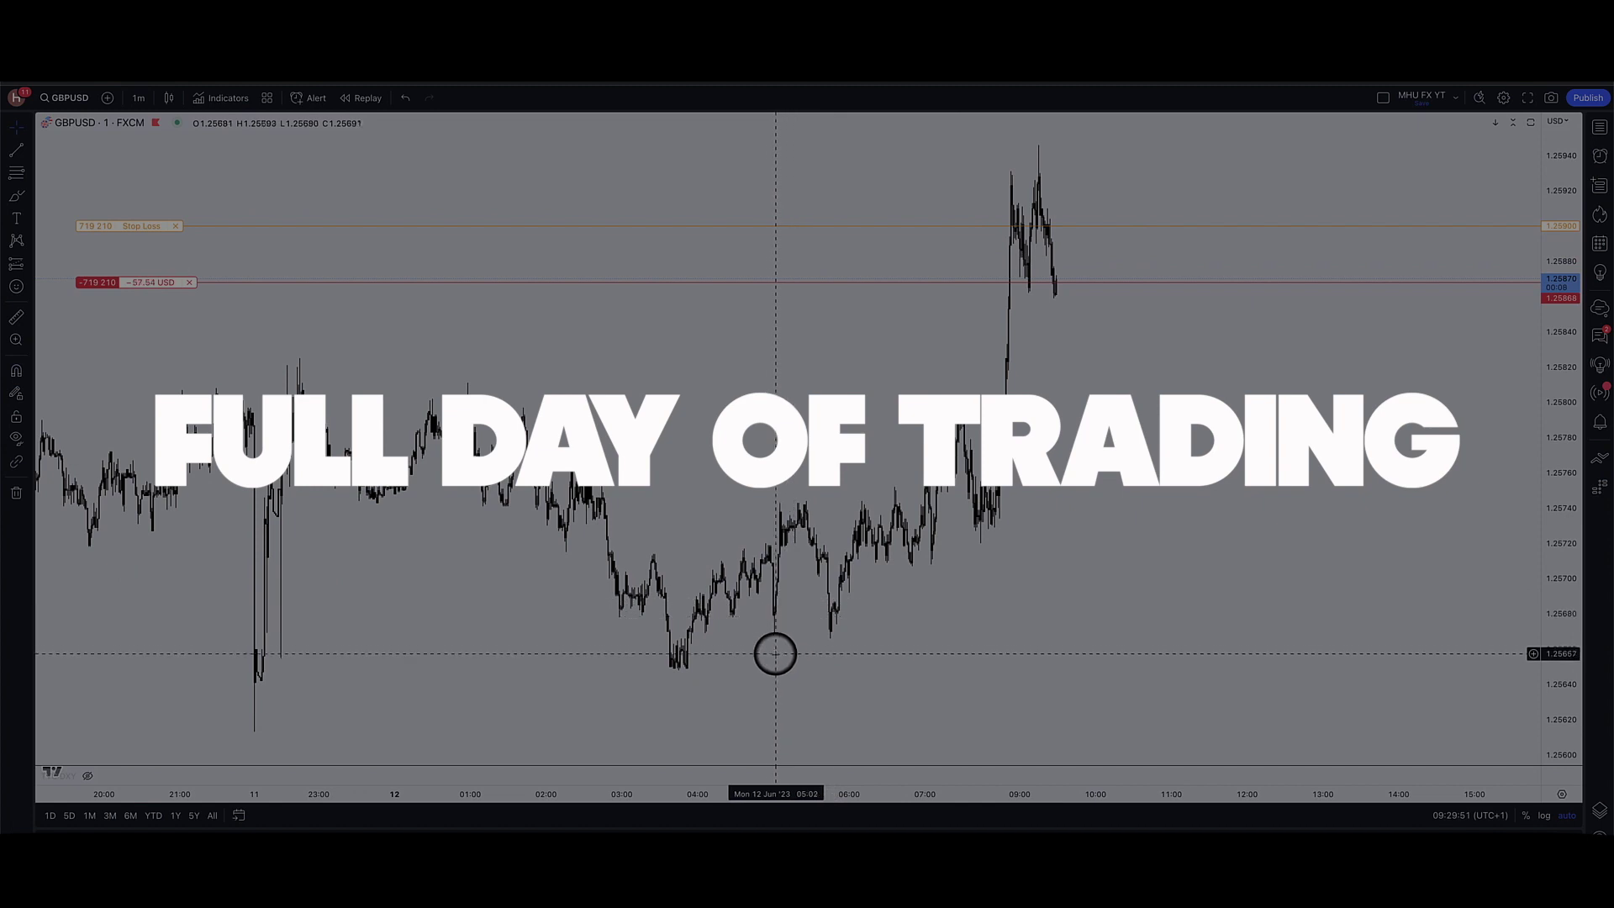
click(13, 150)
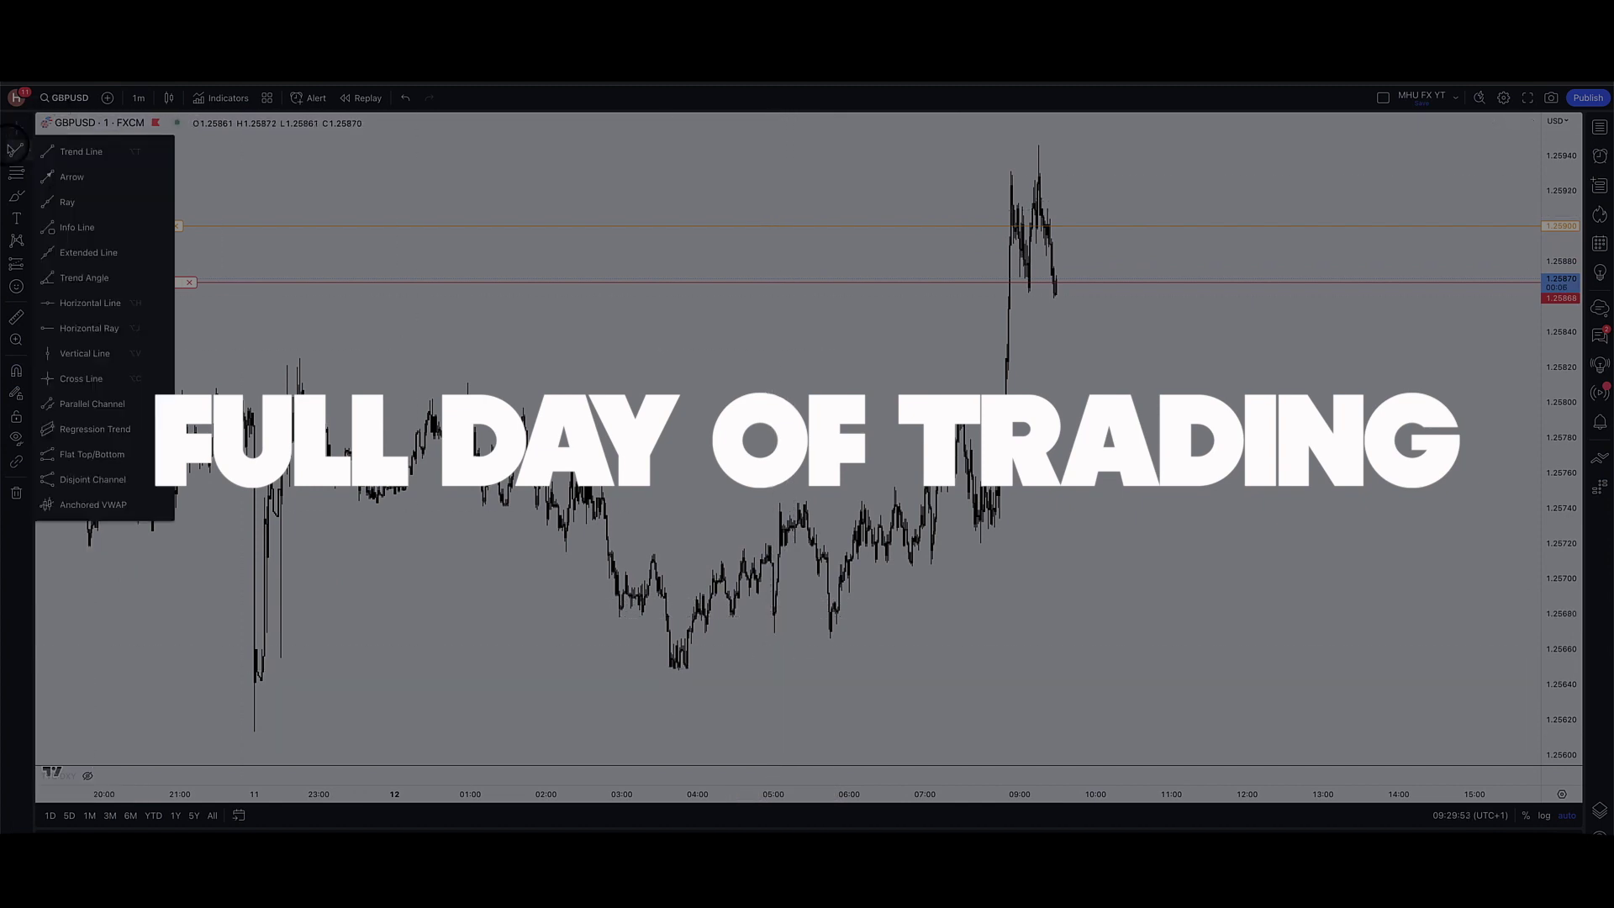
click(209, 303)
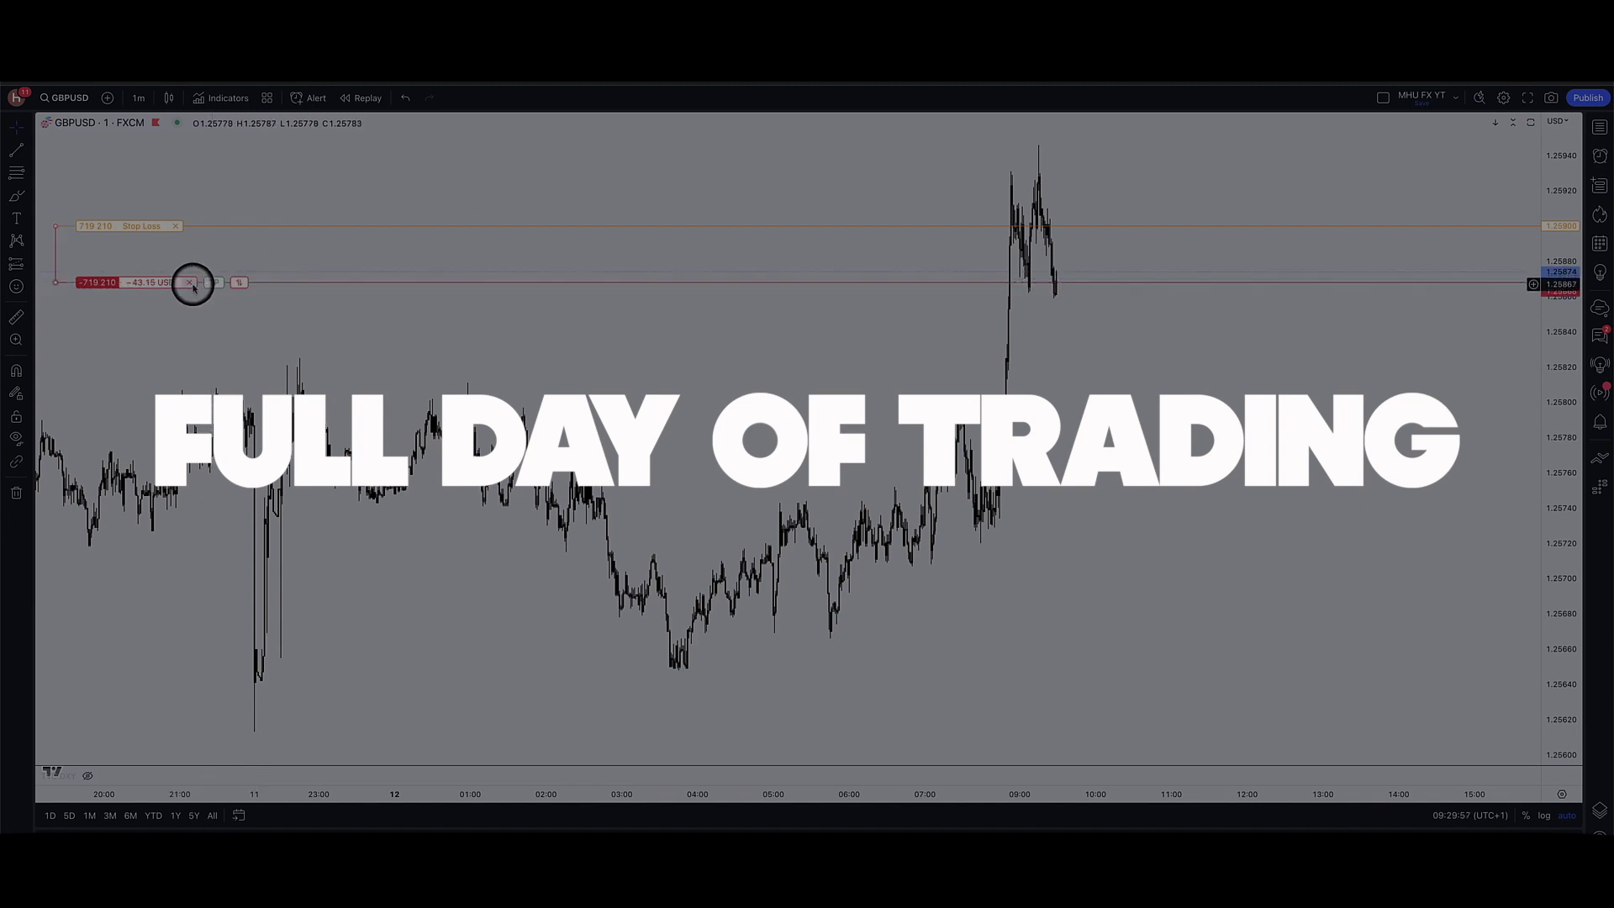
drag(193, 286, 183, 624)
drag(179, 672, 179, 670)
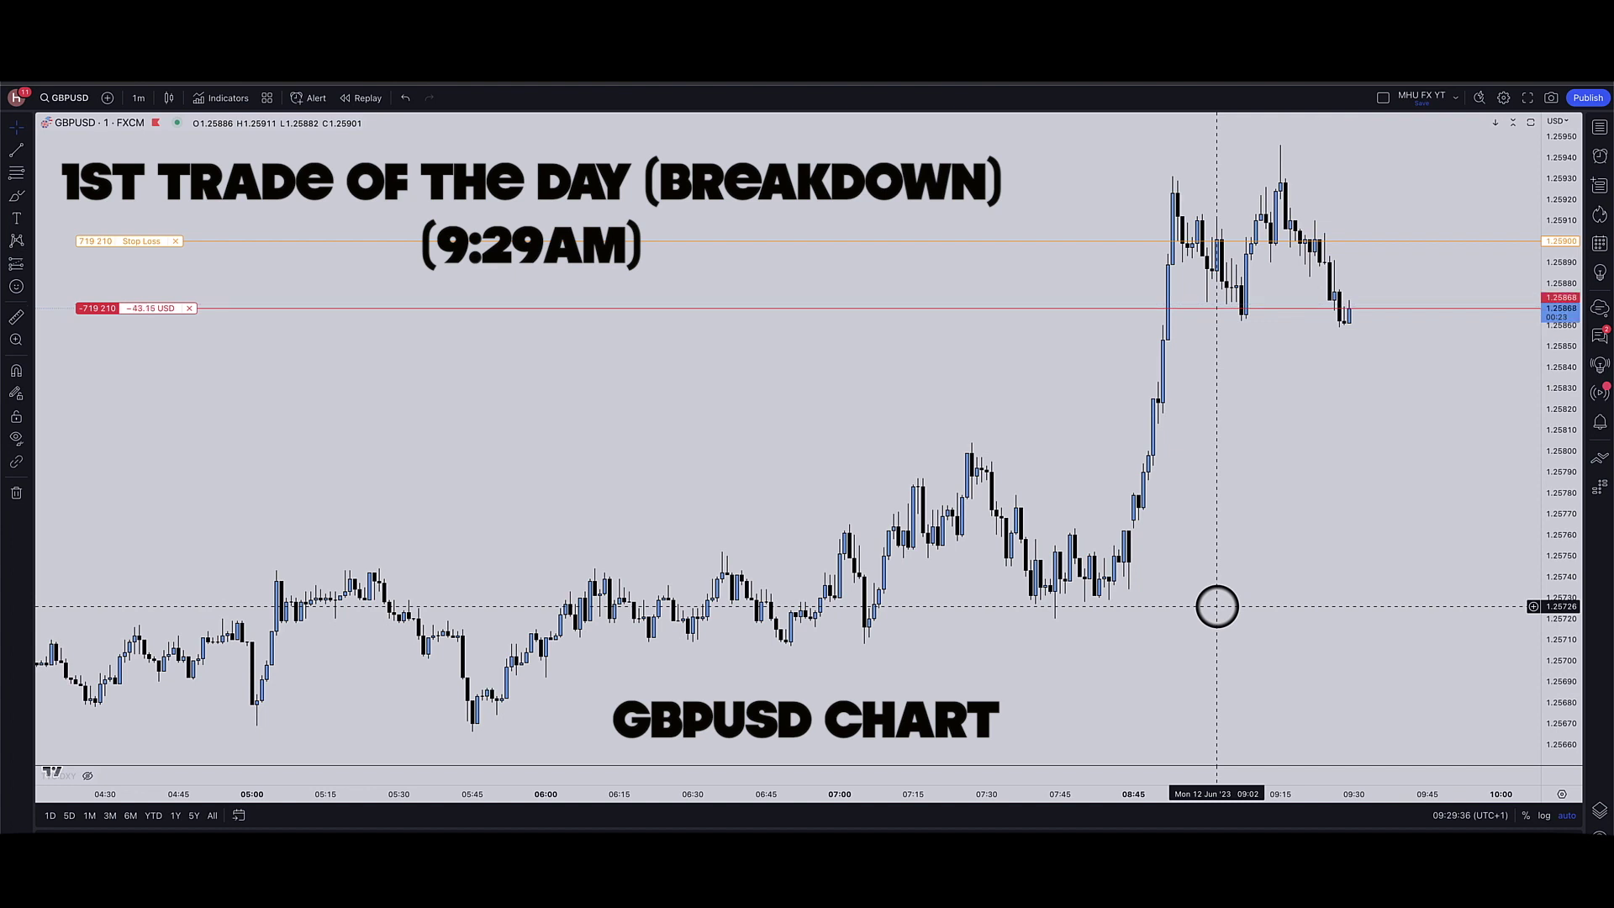
- Place a take-profit for the GBPUSD short position at 1.25648, level with the early-morning low
scroll(1211, 656, down, 5)
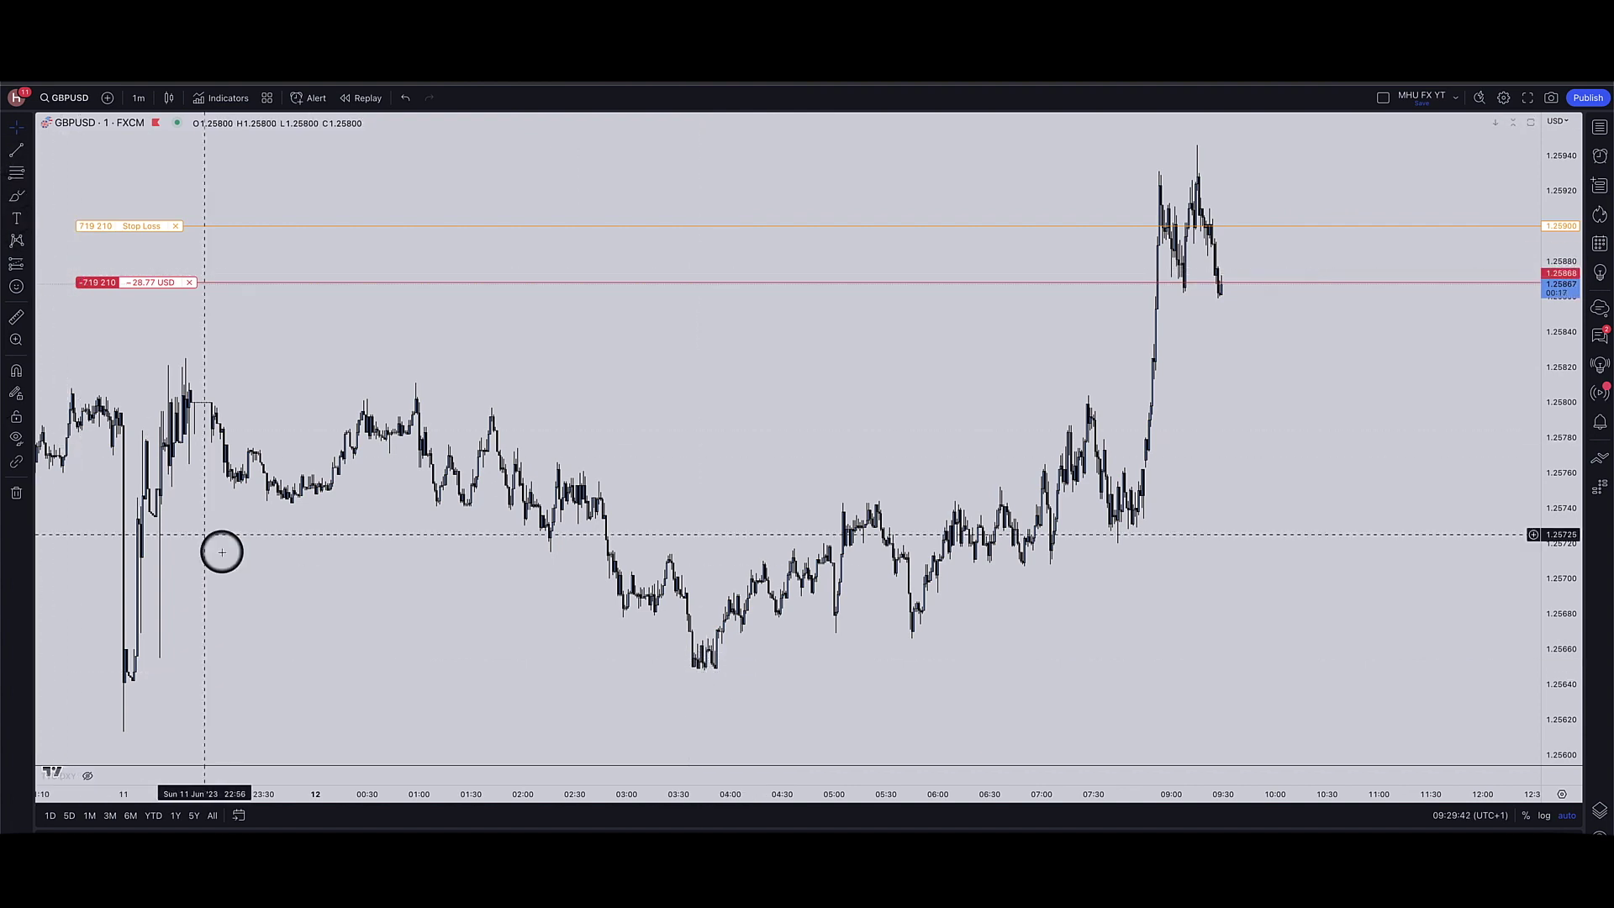
scroll(222, 551, down, 4)
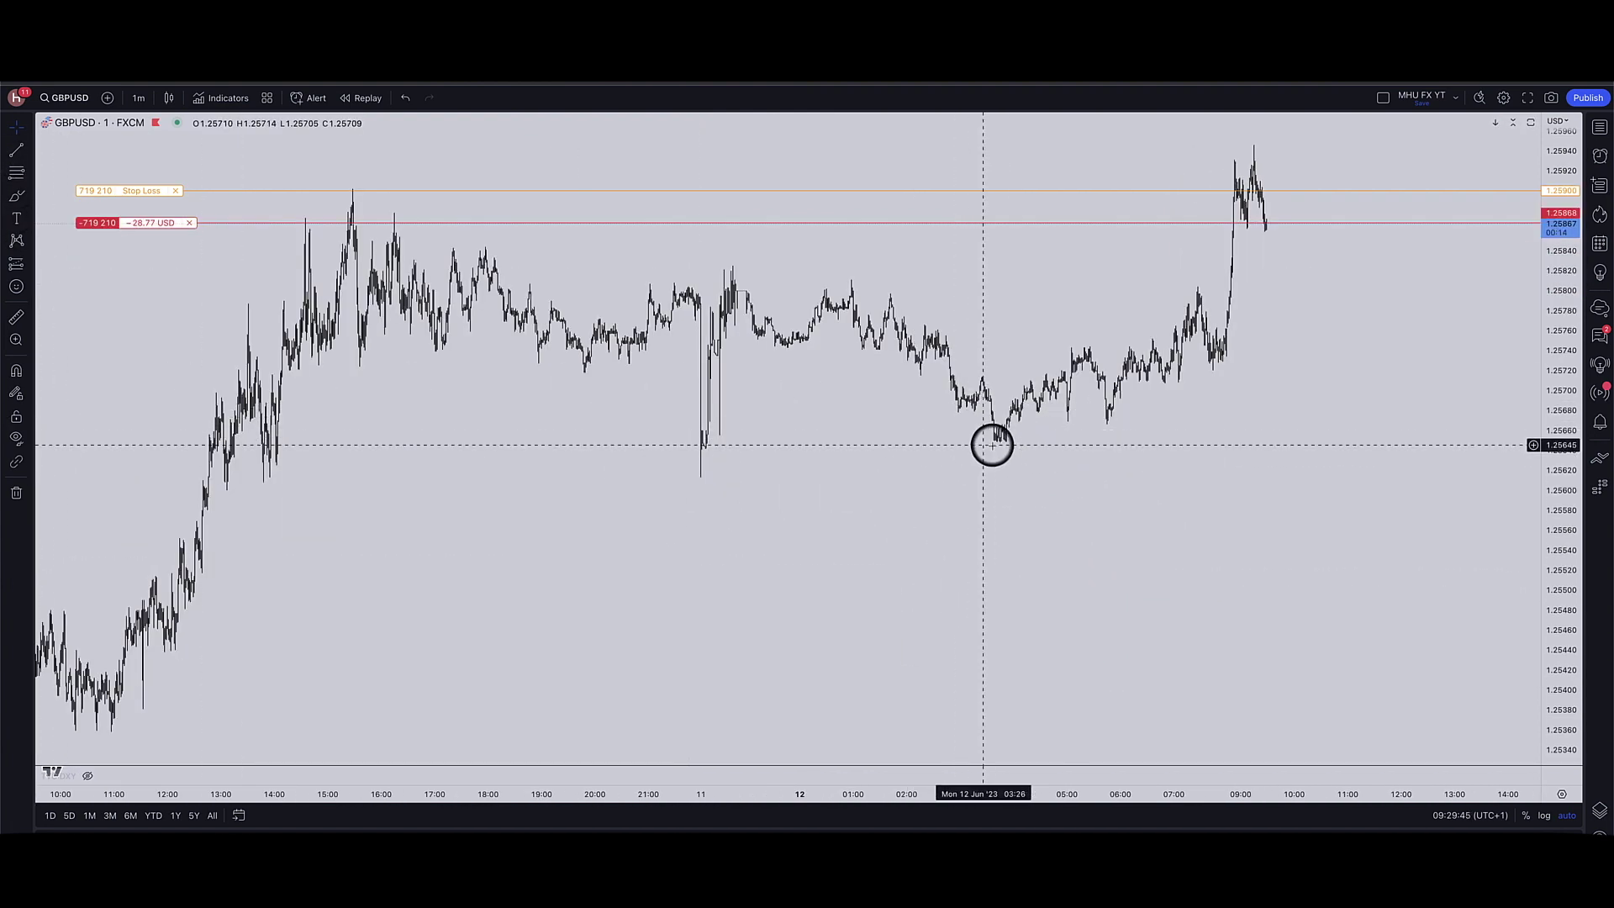
scroll(728, 472, down, 5)
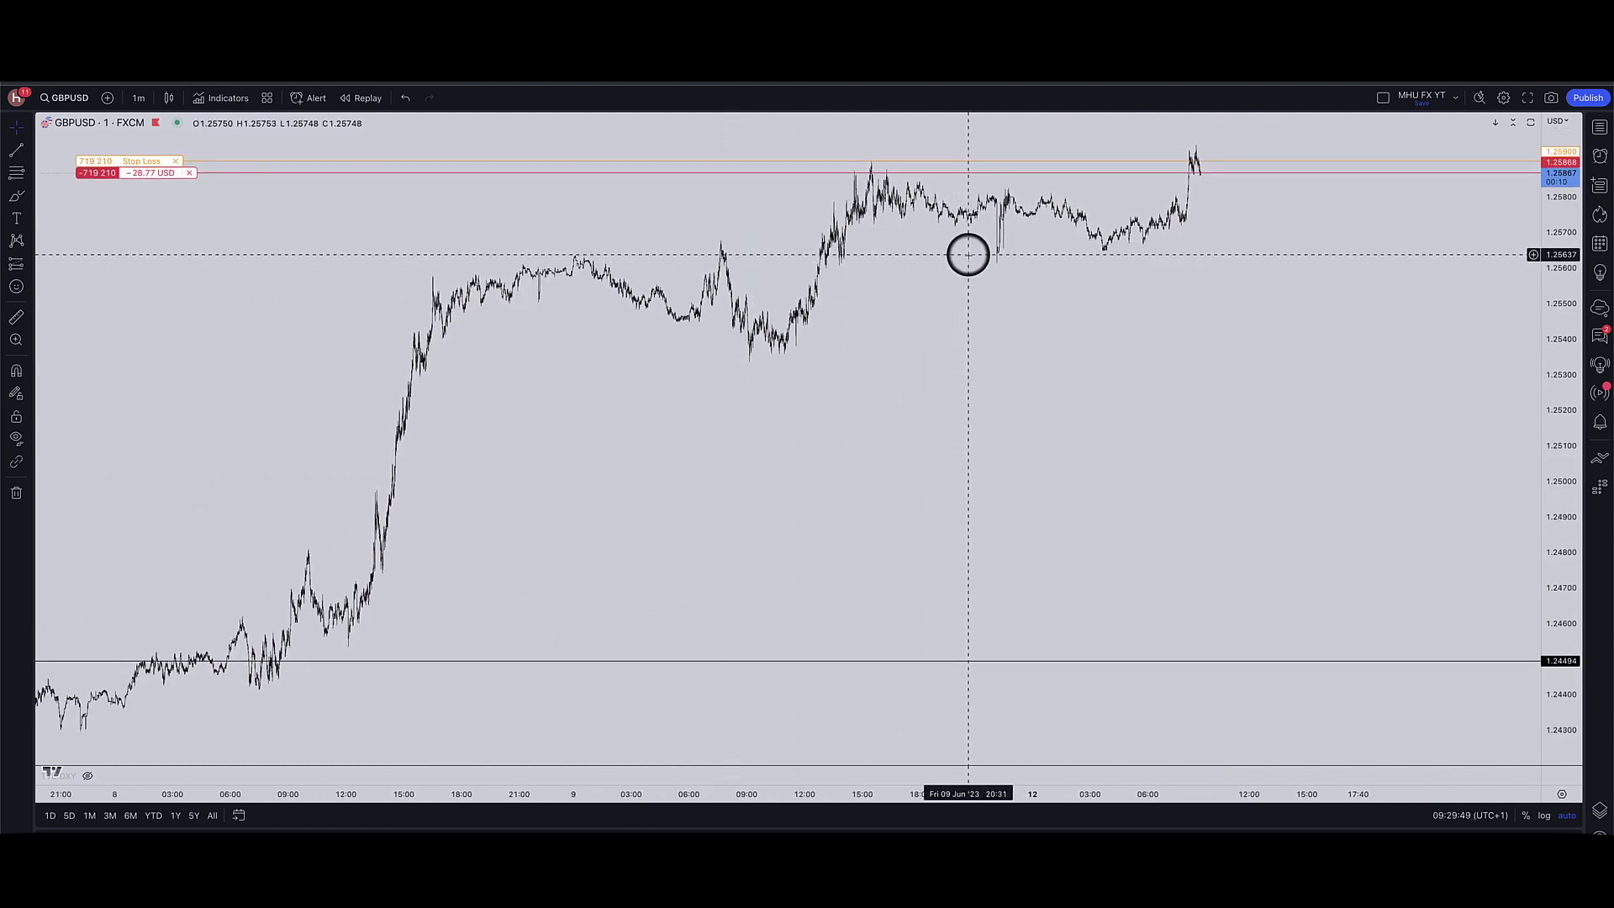
scroll(966, 253, up, 8)
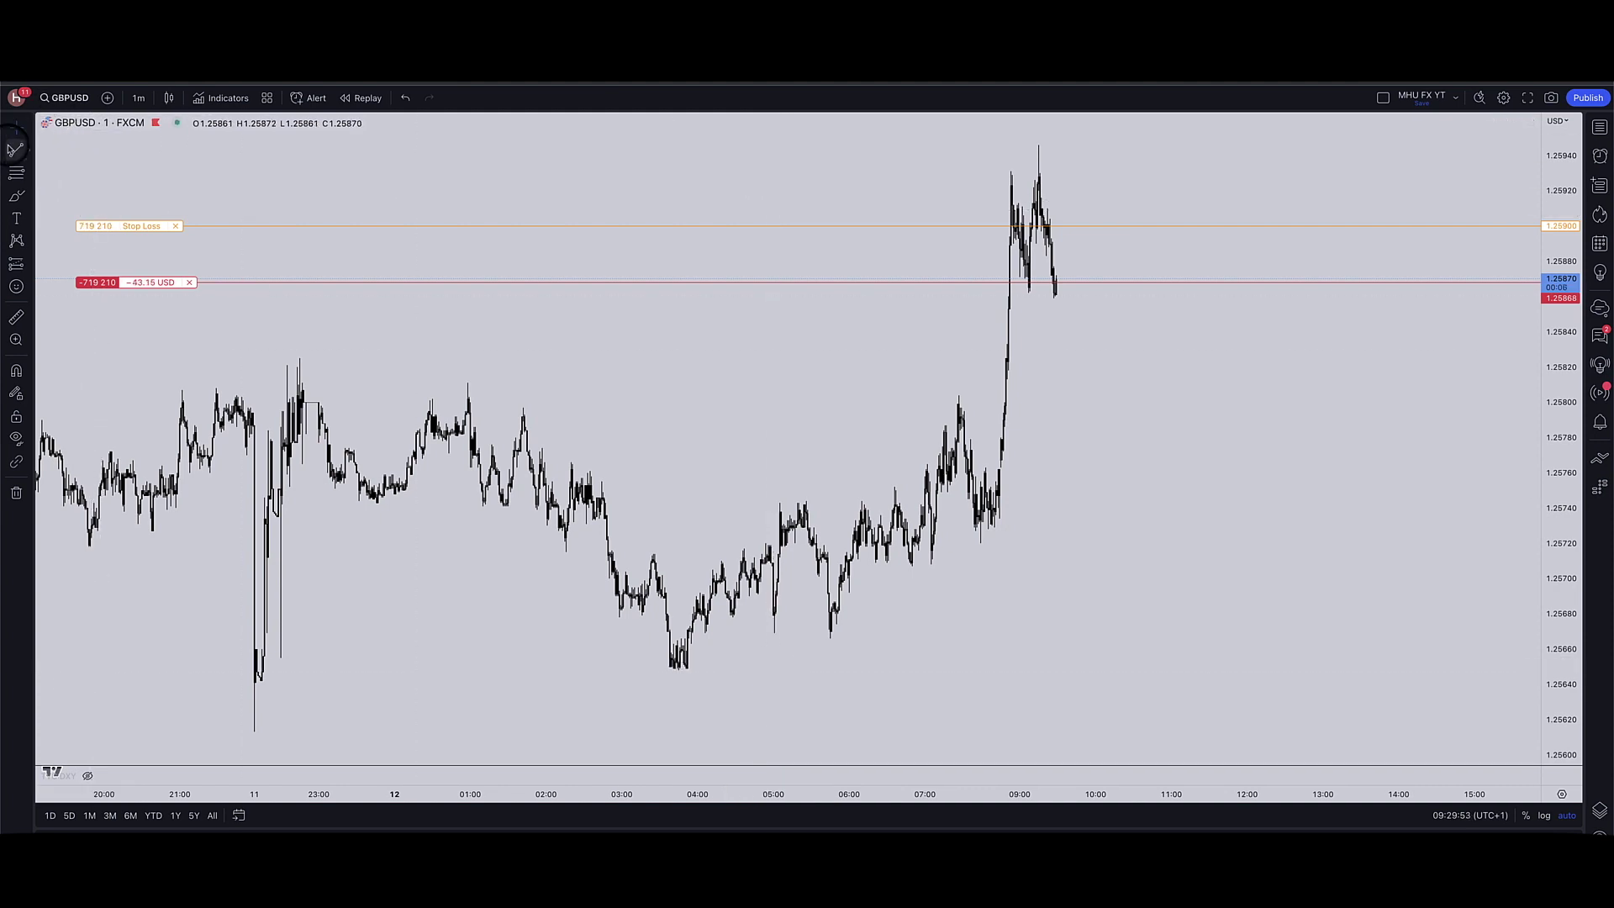
click(12, 148)
click(15, 149)
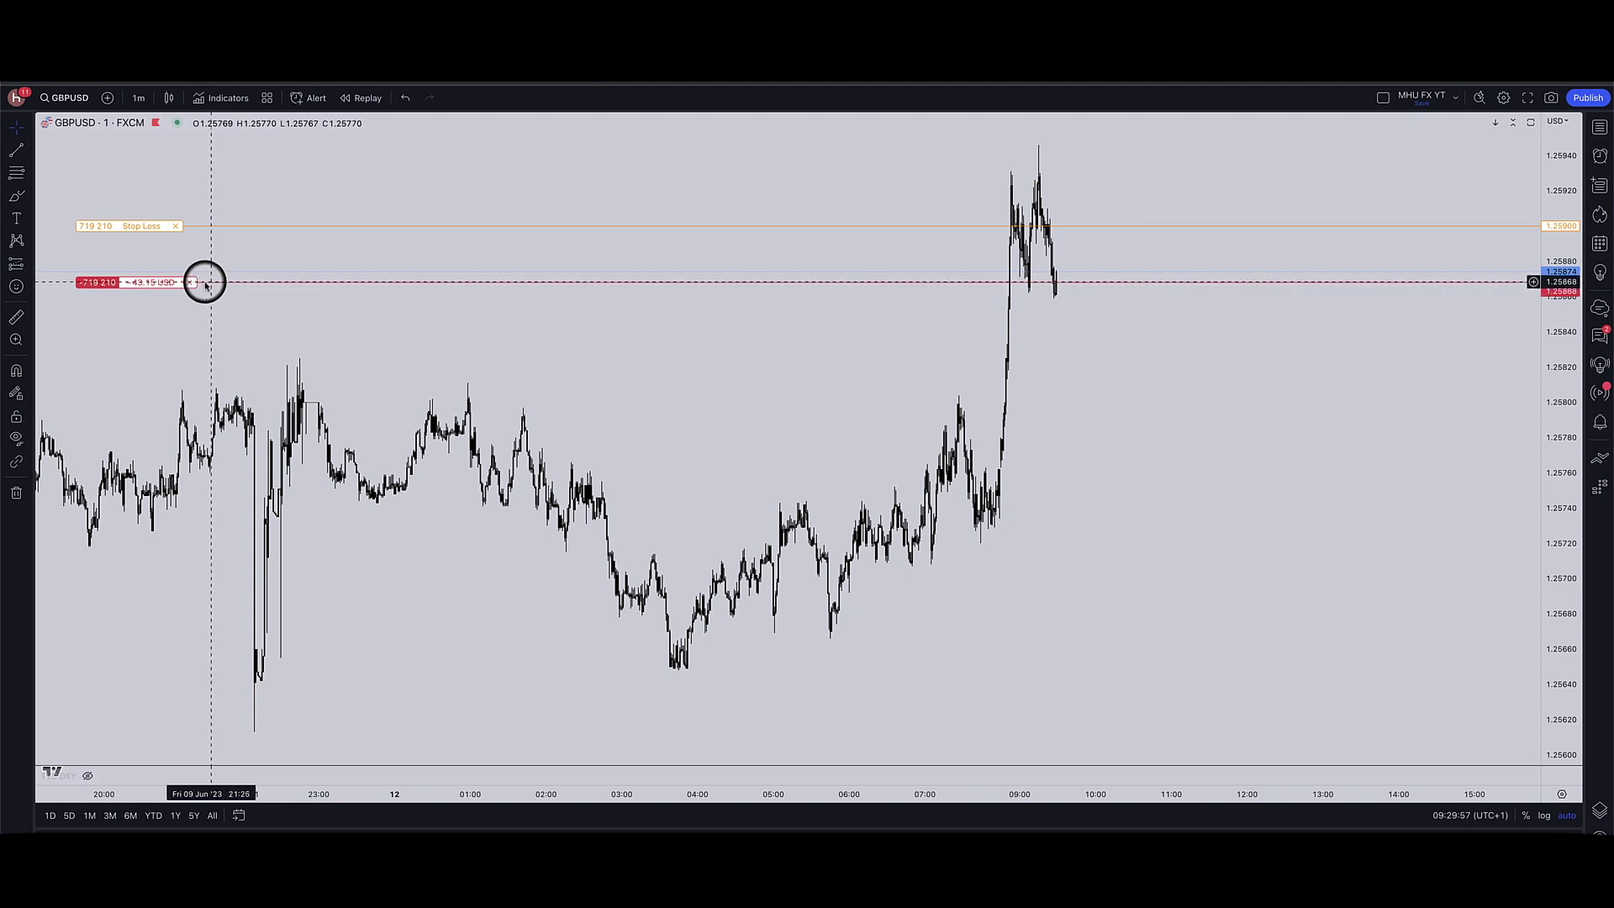
drag(211, 282, 184, 610)
drag(179, 672, 179, 670)
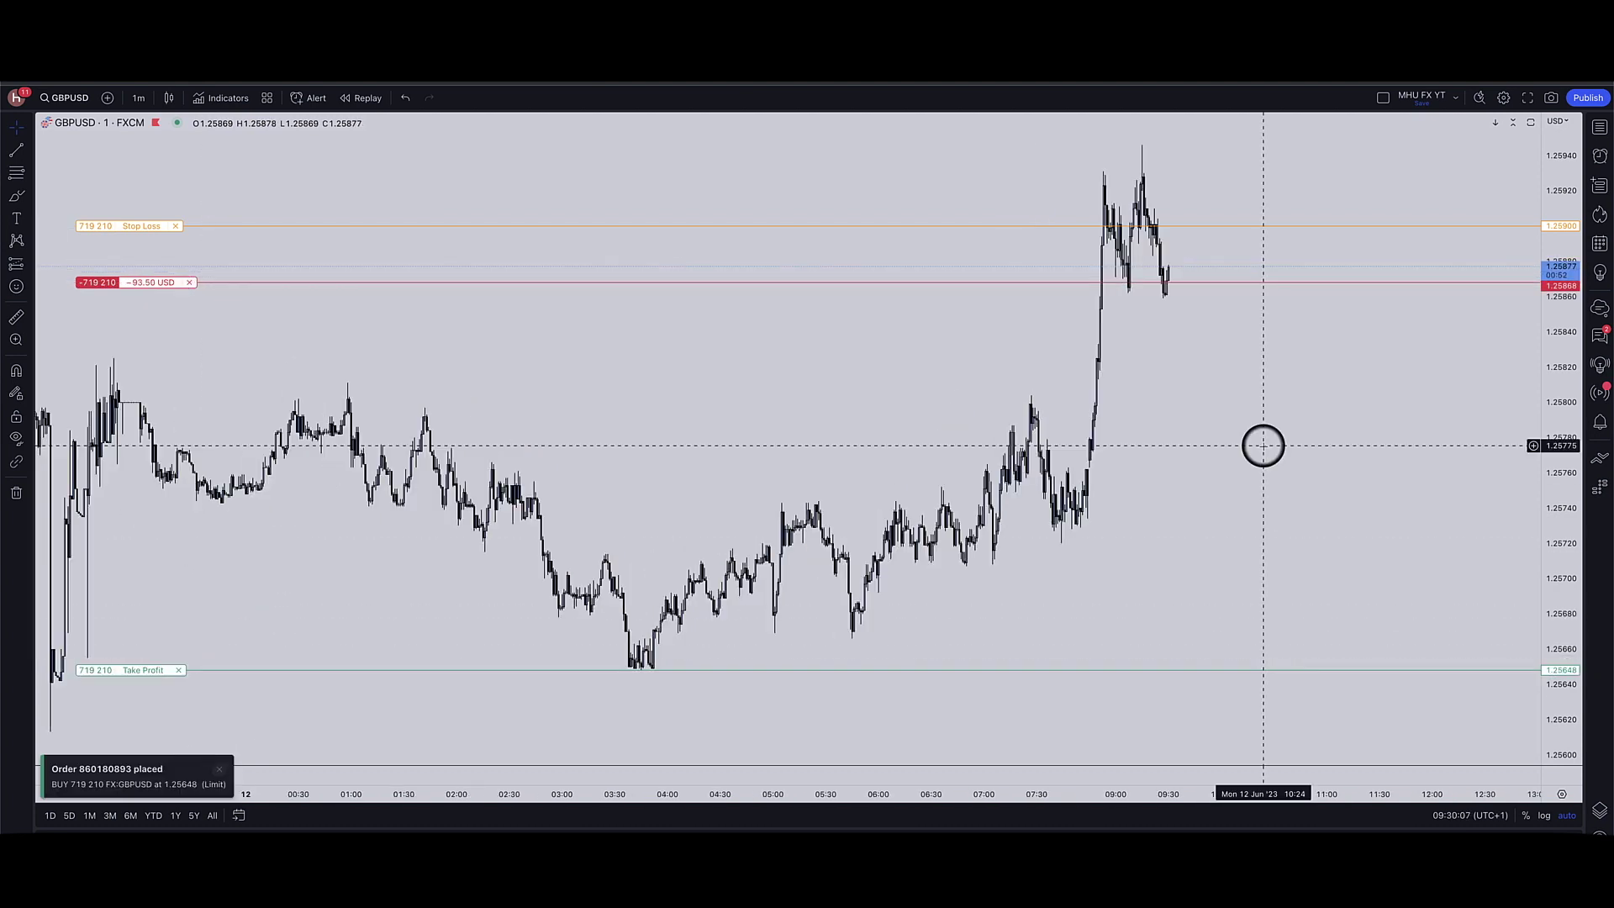
- Draw a horizontal trend line at about 1.2593 from the first morning high past the higher second high
scroll(1287, 445, up, 5)
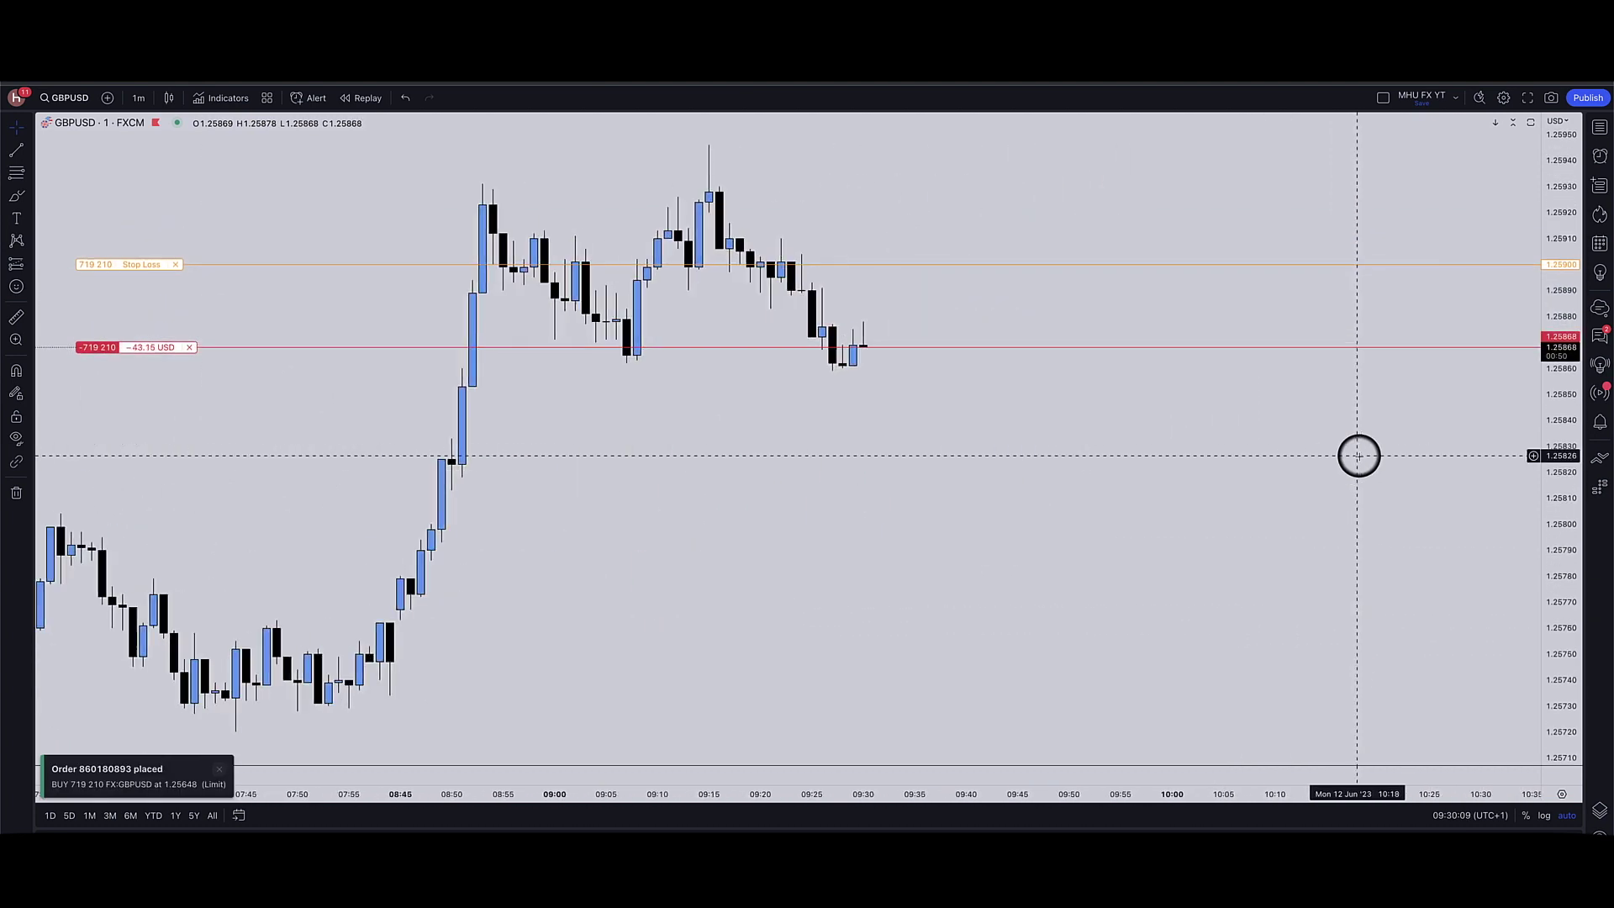
click(18, 157)
click(84, 174)
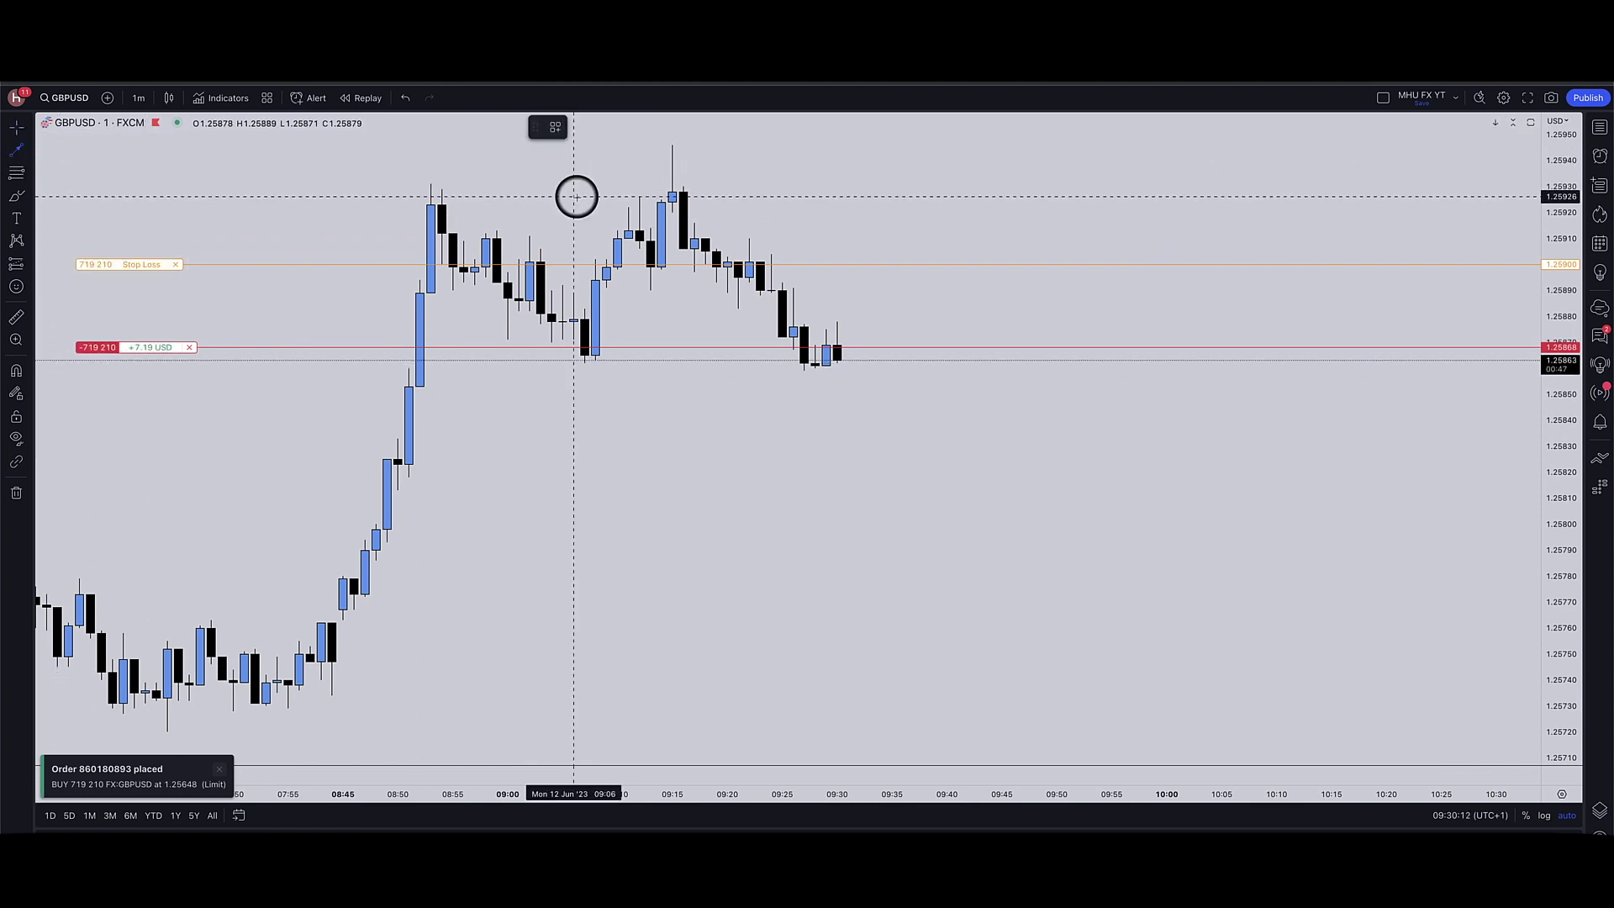
click(420, 182)
click(722, 182)
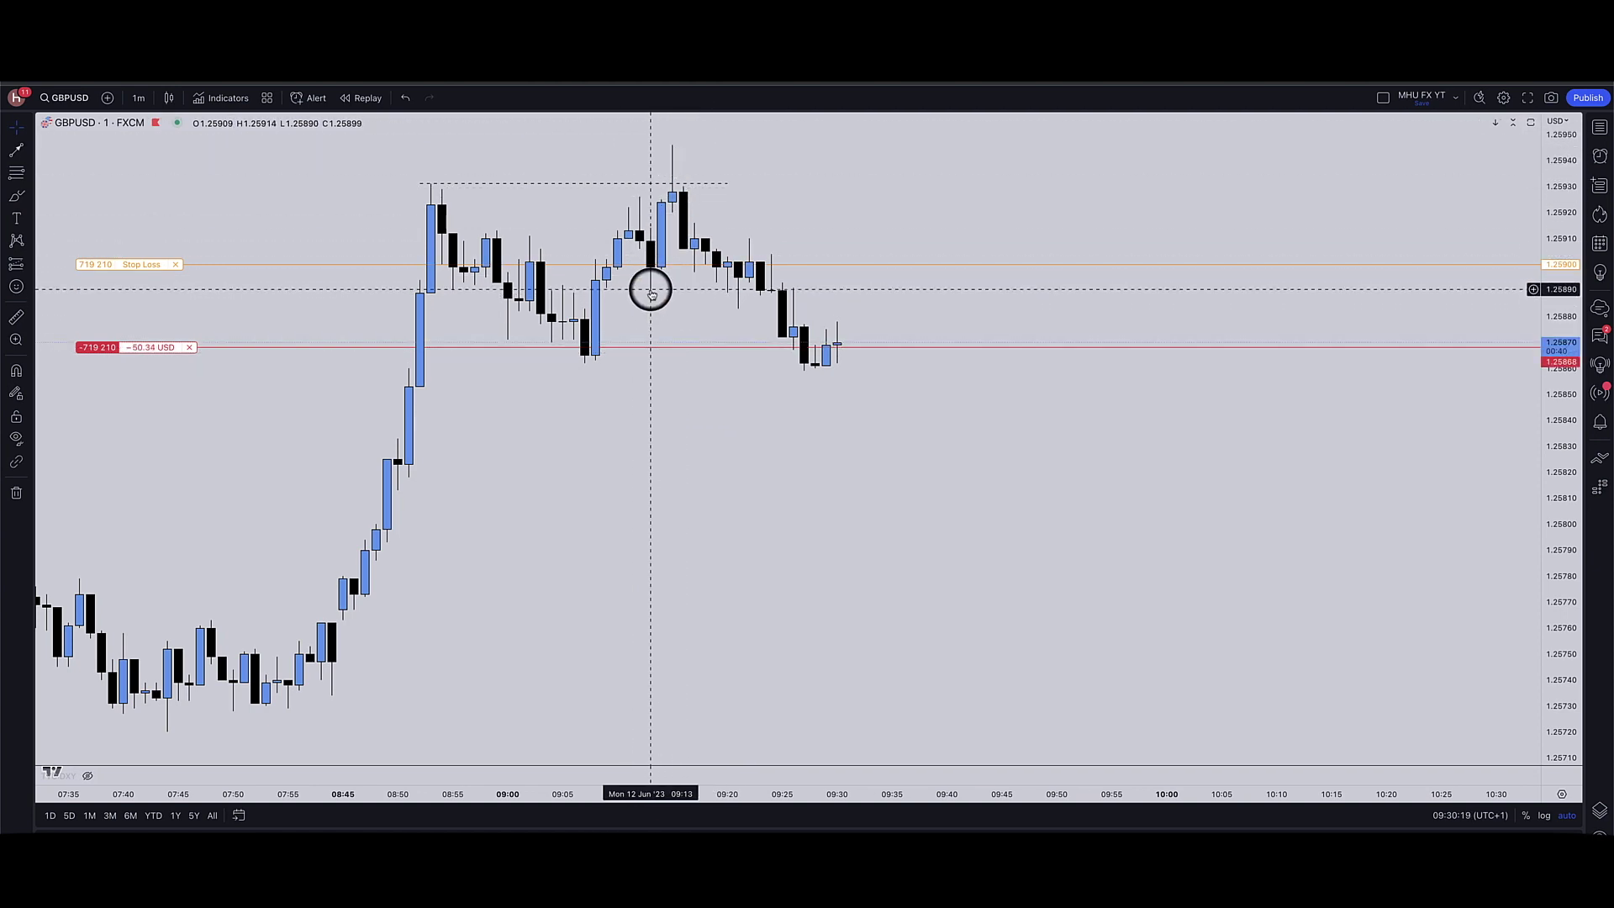
- Draw a horizontal trend line at 1.25890 from 09:13 to 09:32 and label the upper line "Highs taken"
key(alt+t)
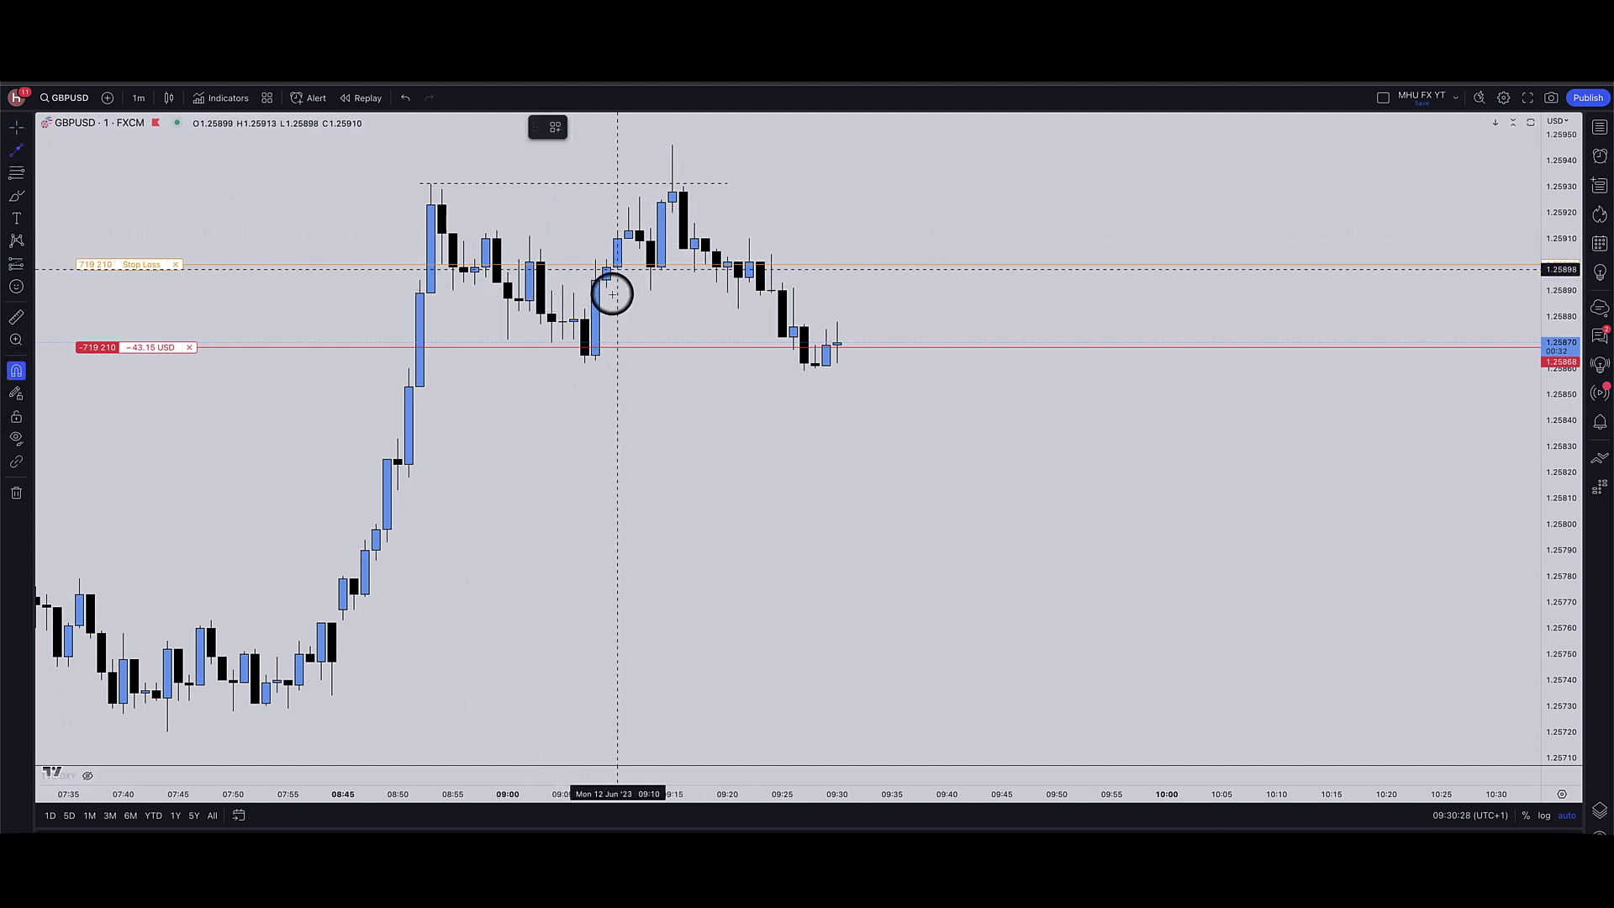
click(650, 290)
click(858, 290)
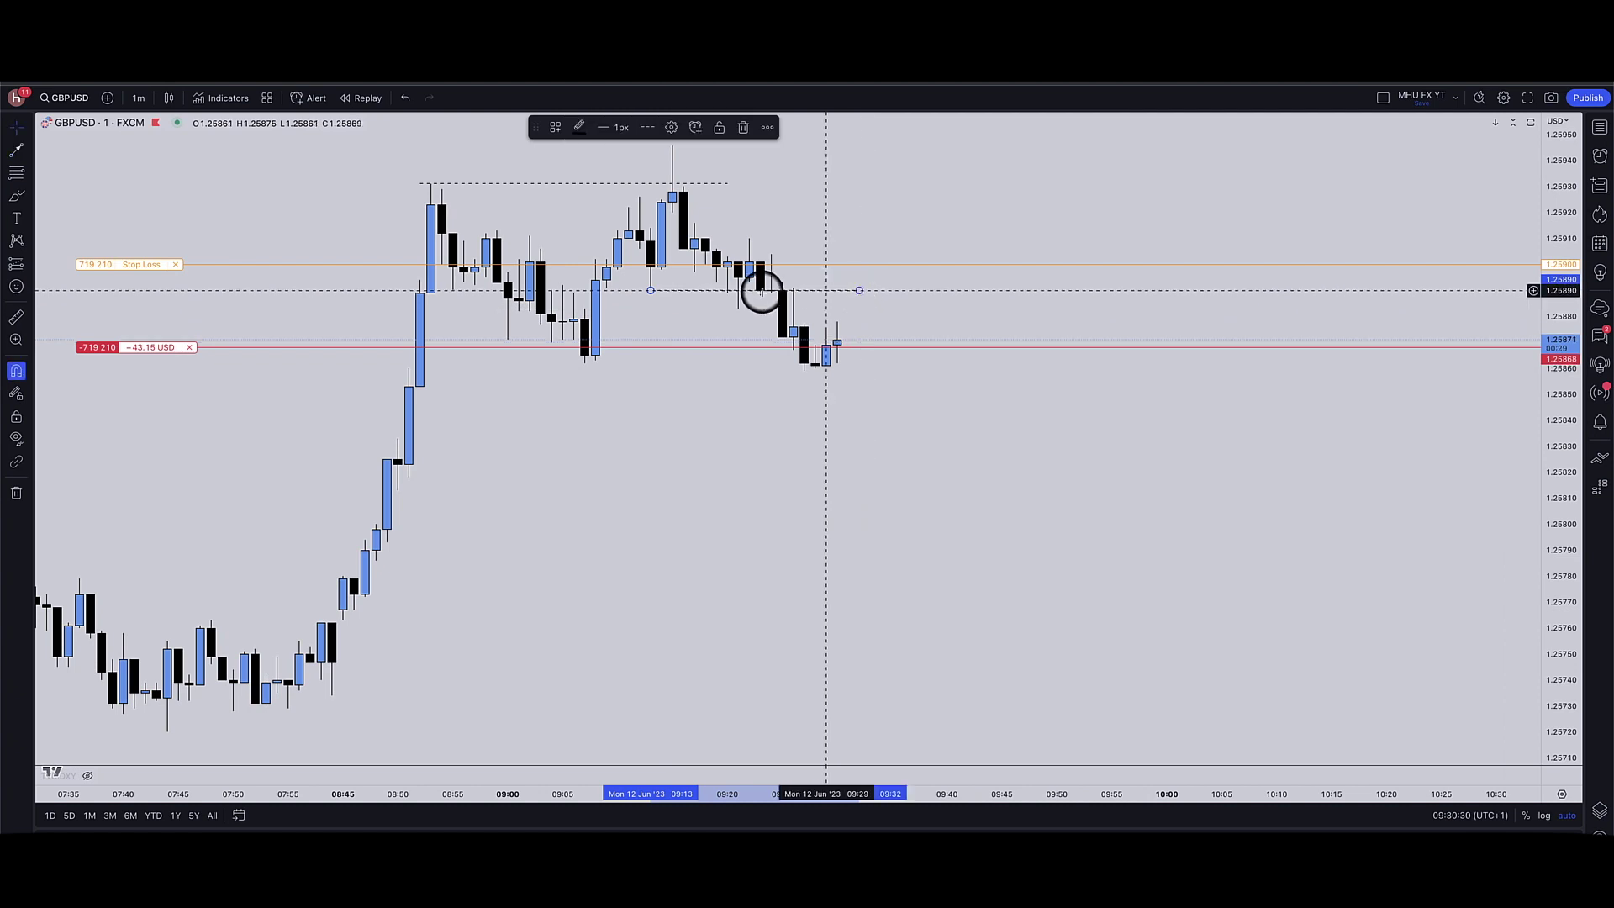
click(727, 184)
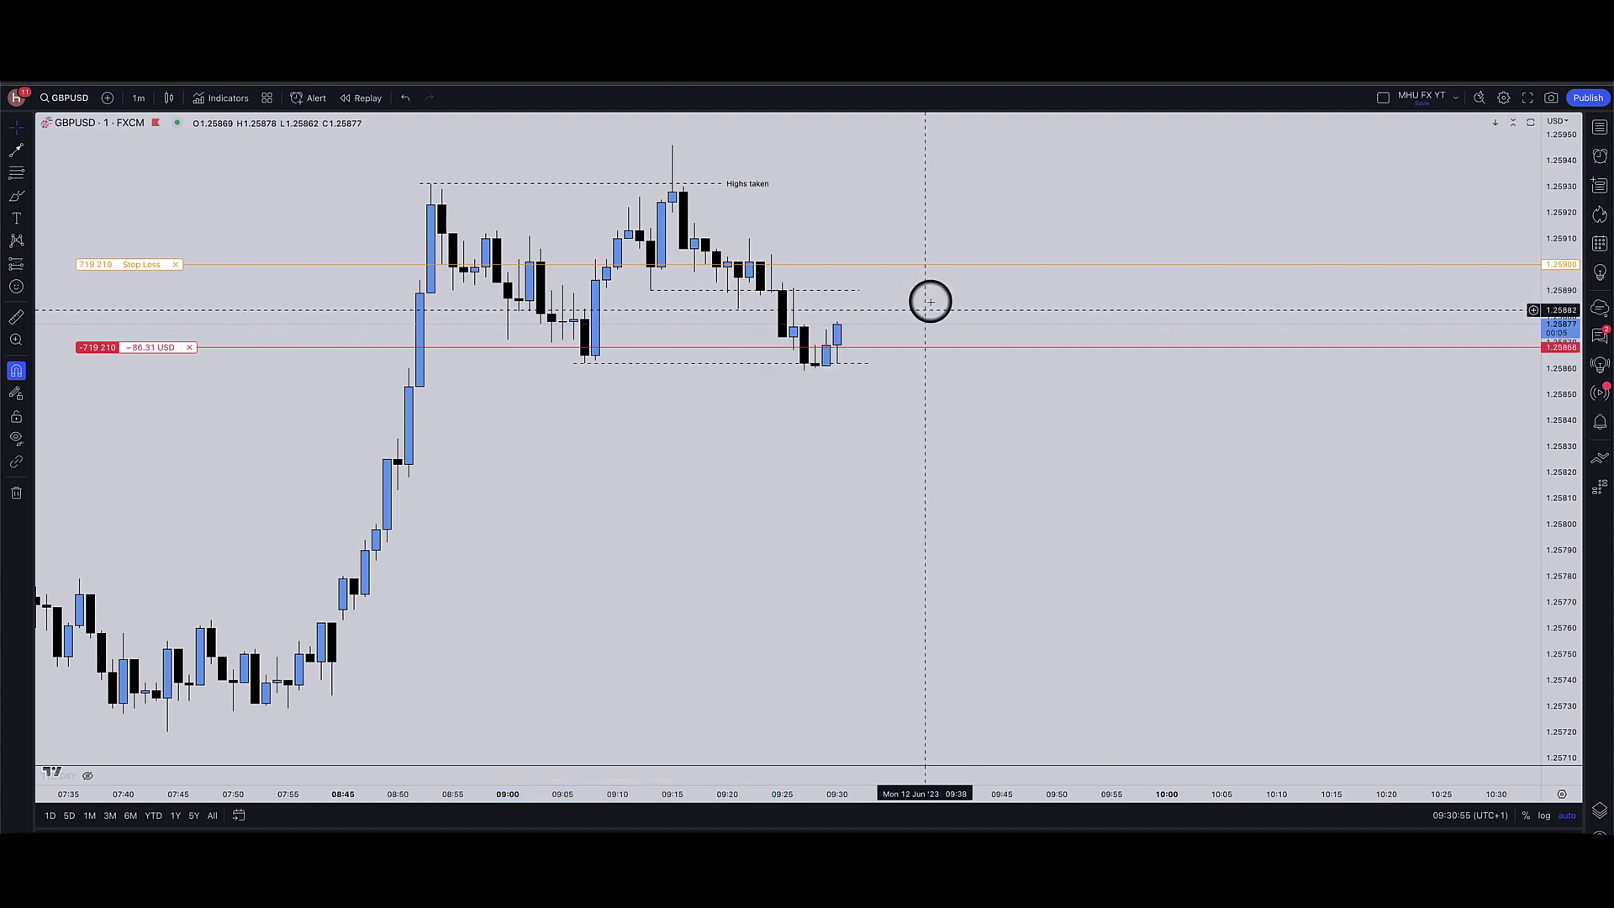
- Mark the pullback candle at about 09:13, just before the final high, with a rectangle on the GBPUSD chart
scroll(916, 319, down, 4)
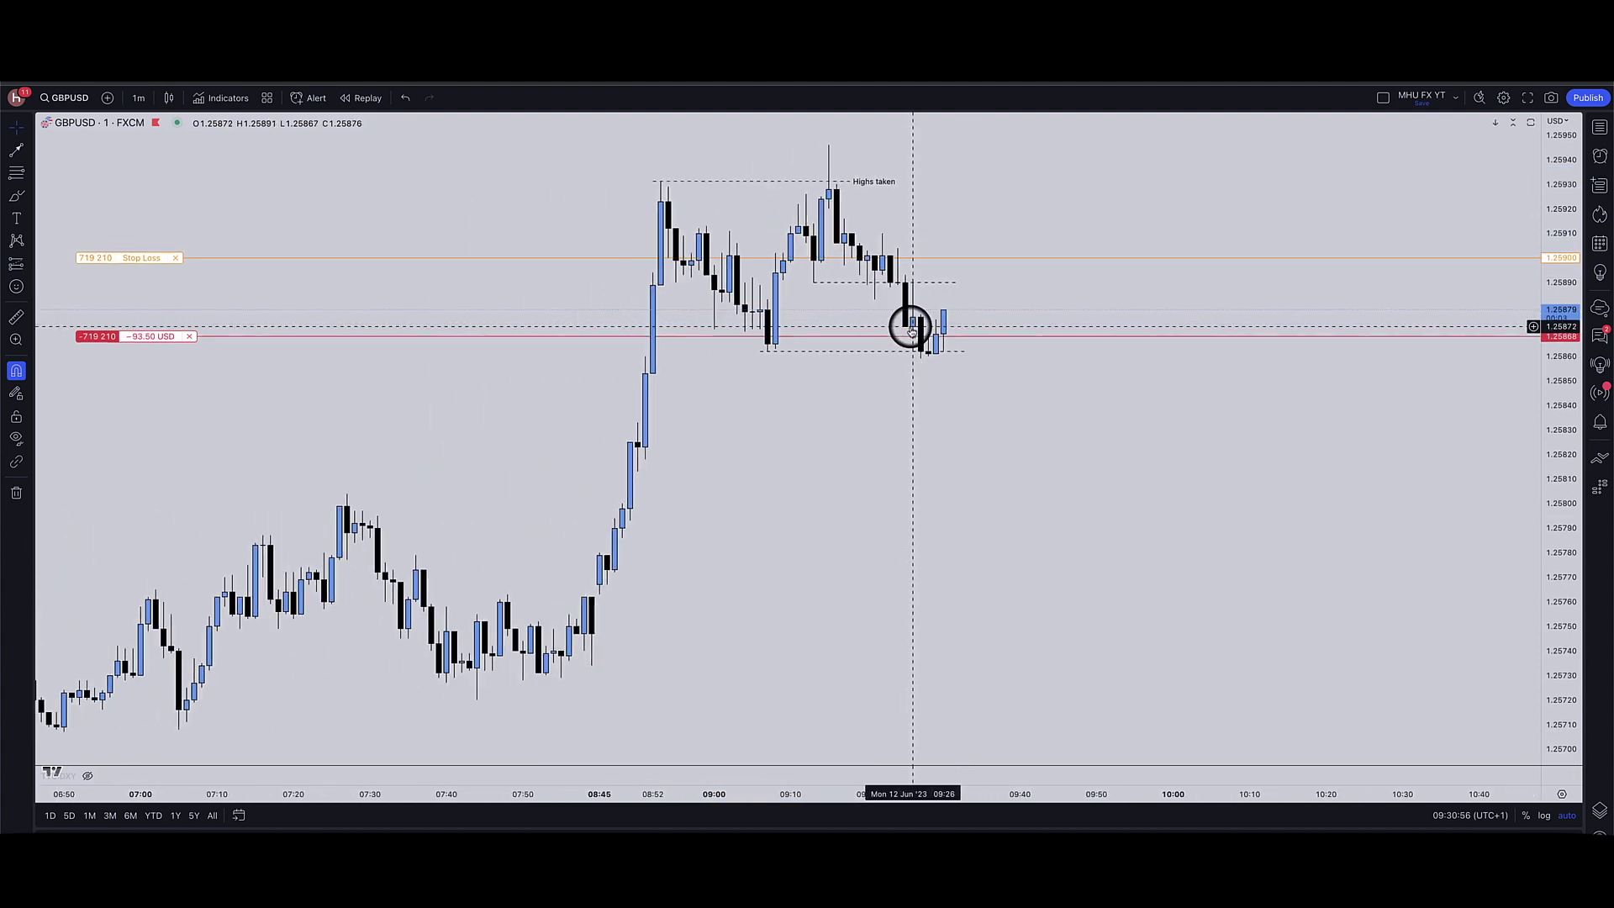
scroll(925, 353, down, 3)
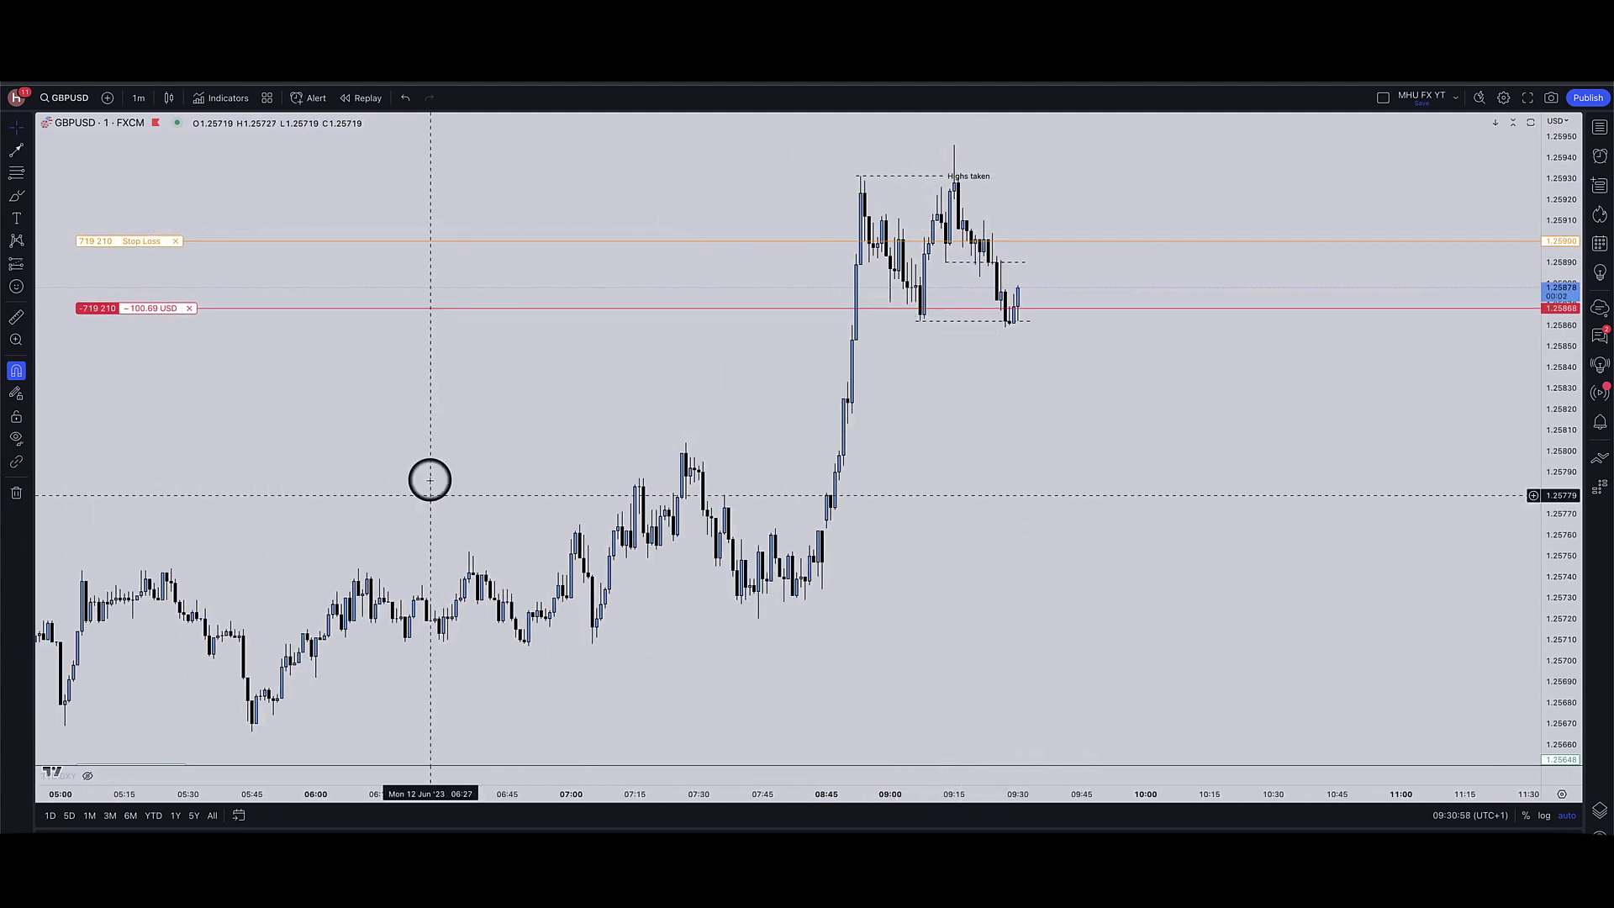
scroll(533, 580, down, 3)
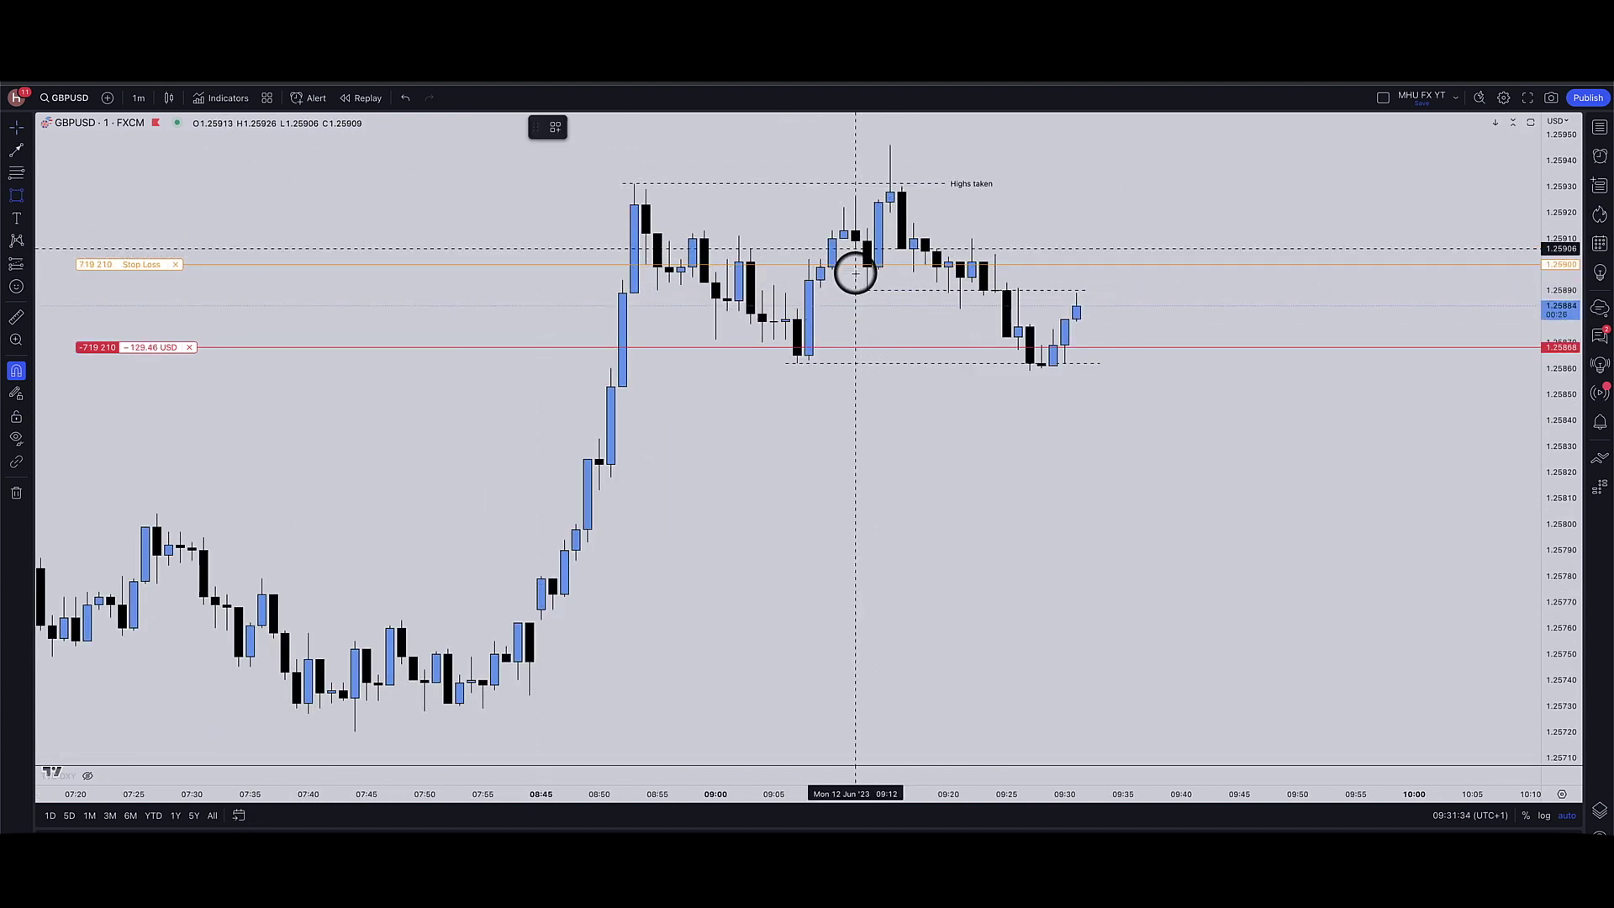
drag(855, 273, 865, 266)
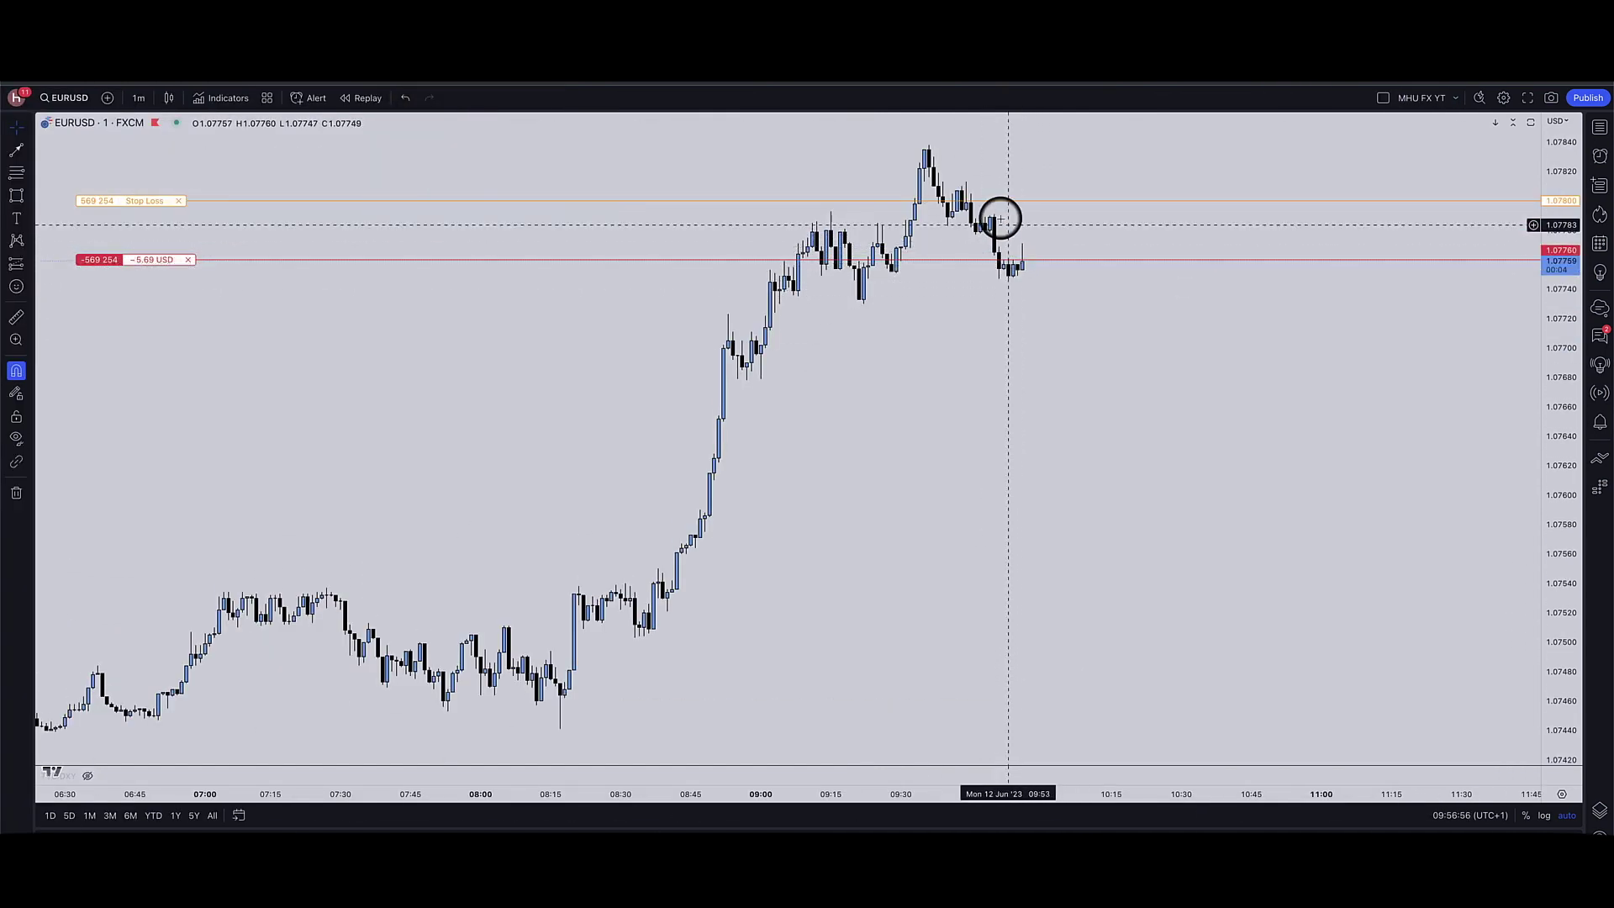
- Mark the small price gap left by the sharp drop after 09:49 with a rectangle on the EURUSD chart
click(16, 194)
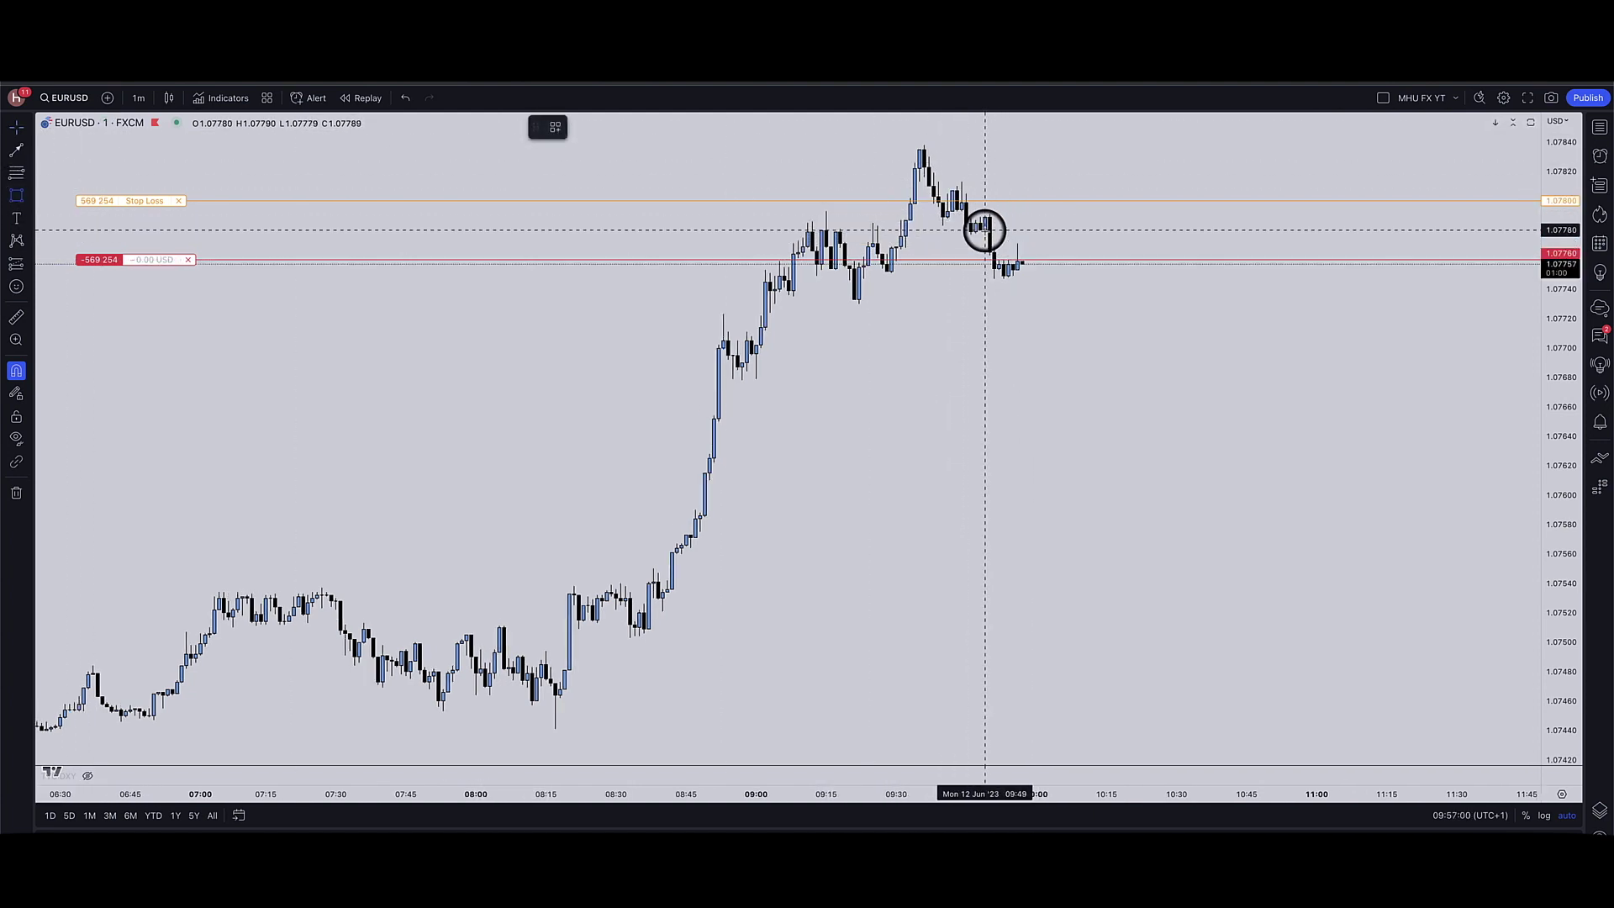
drag(1009, 244, 1036, 249)
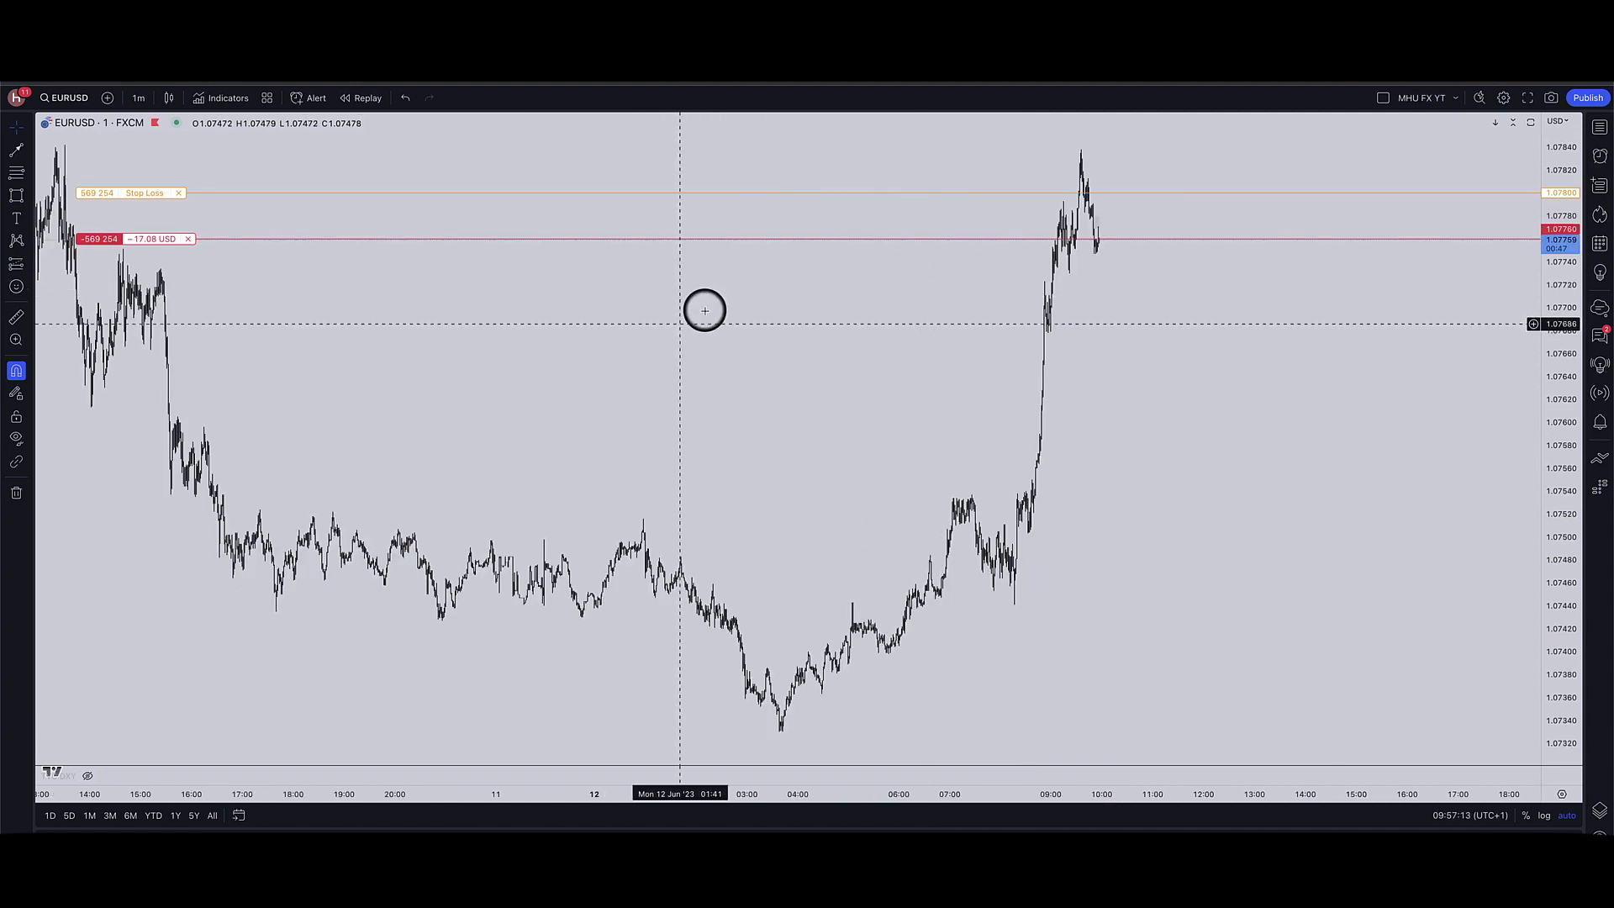
- Switch the EURUSD chart to the 5-minute timeframe and place the short position's take-profit at 1.07538
scroll(244, 227, down, 5)
key(5)
key(Return)
scroll(589, 362, up, 5)
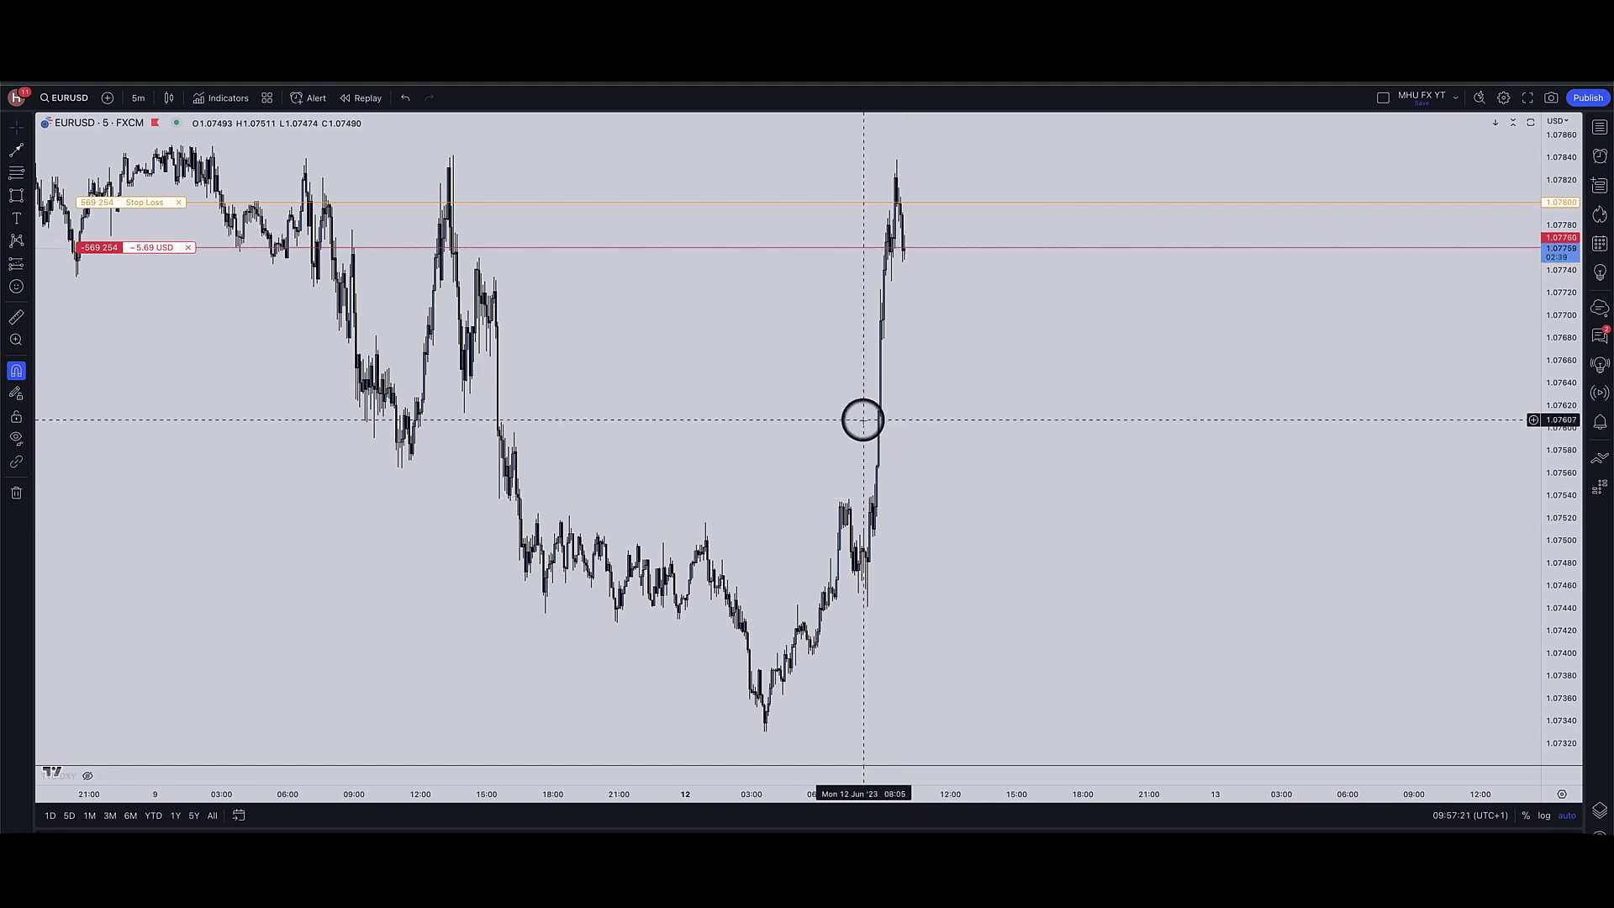
drag(212, 202, 234, 481)
drag(368, 485, 370, 497)
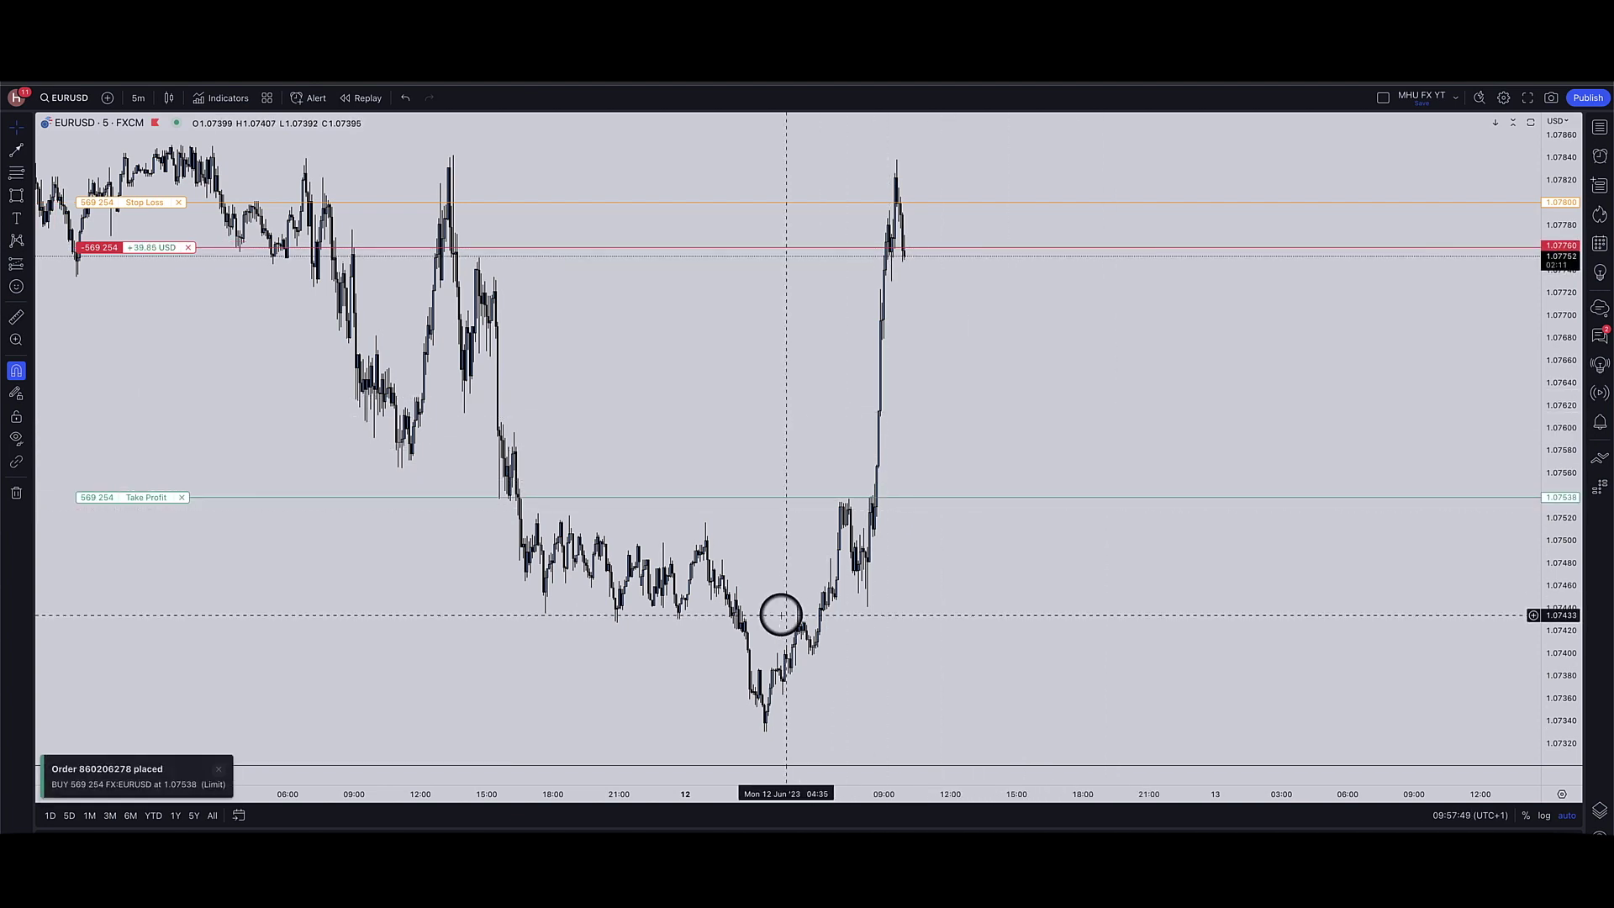
- Switch EURUSD to the 15-minute timeframe and cover the last overnight down-move, ending about 04:00, with a rectangle
text(15)
key(Return)
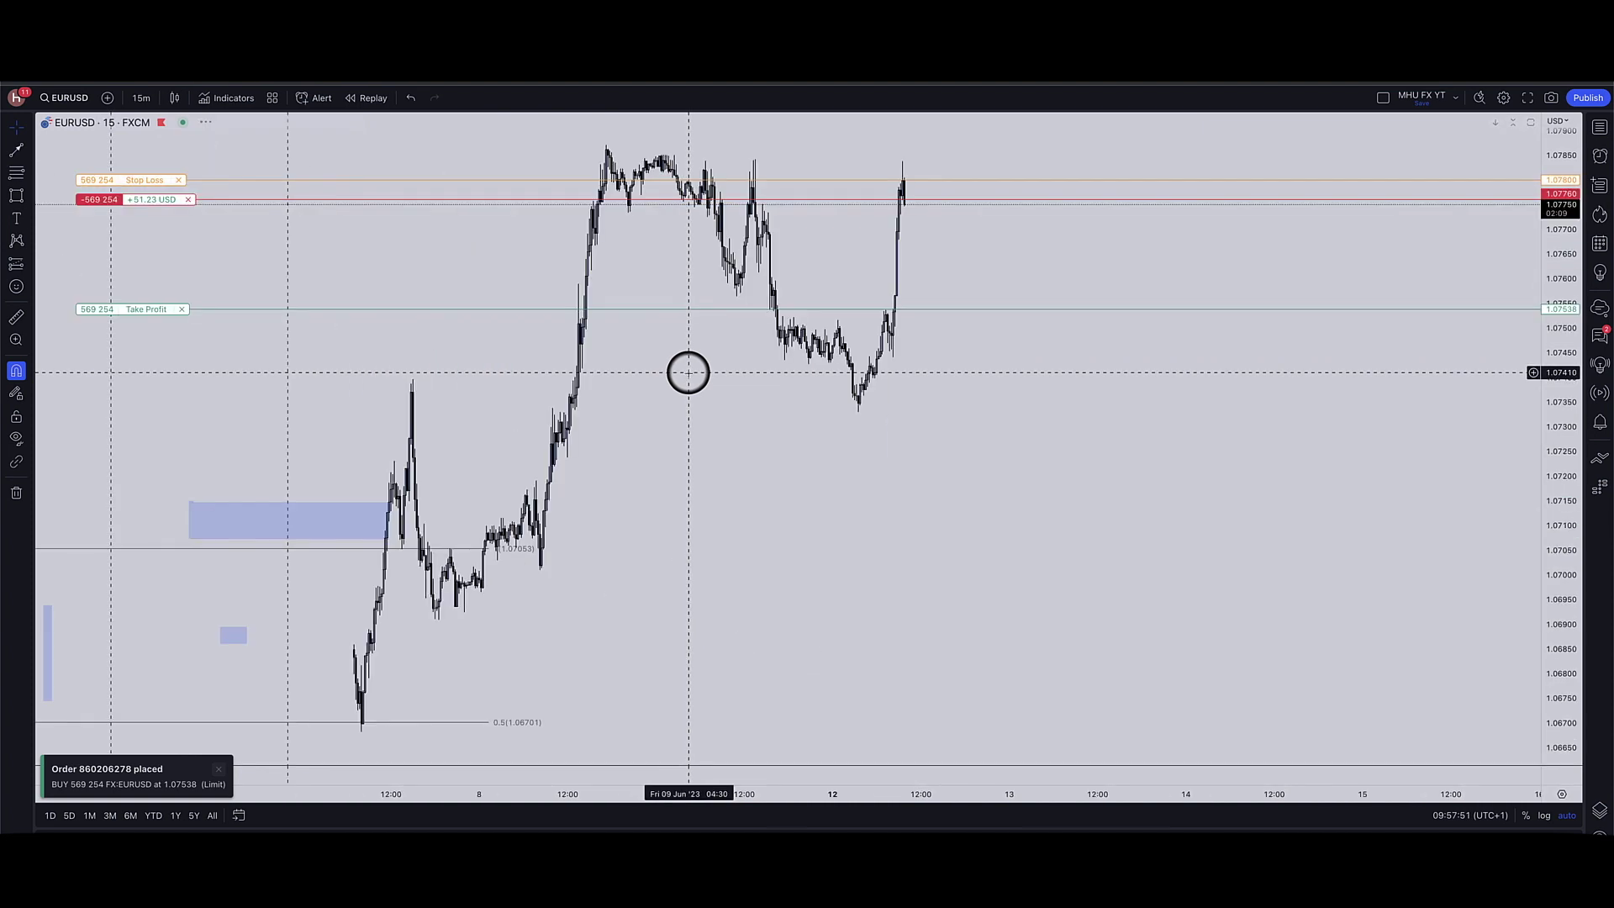
scroll(855, 525, up, 2)
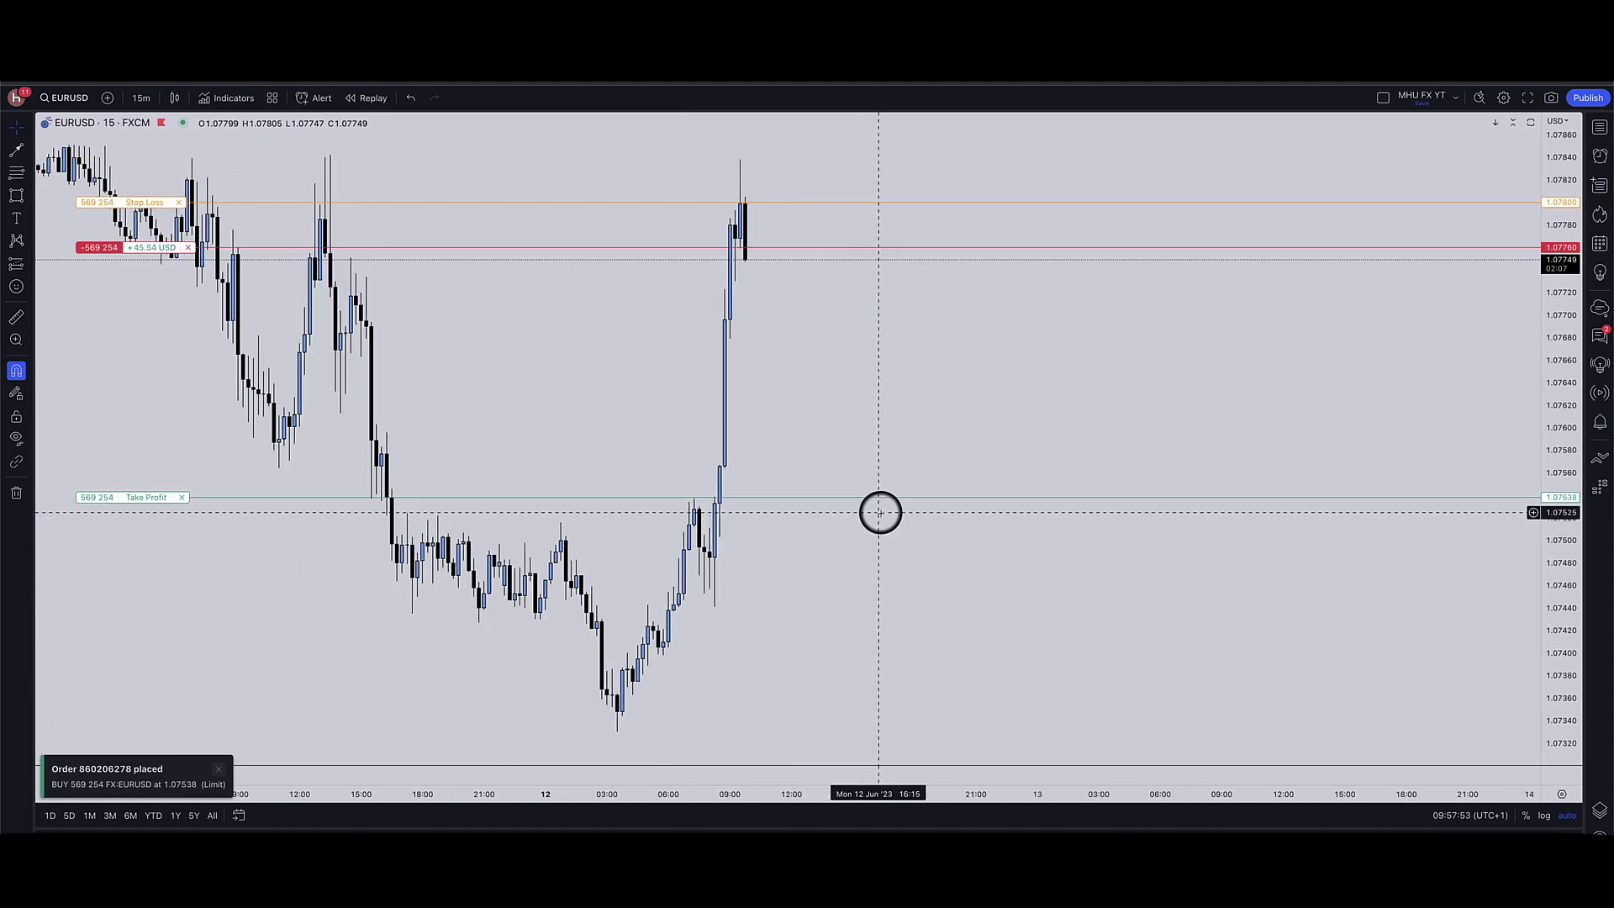
click(16, 173)
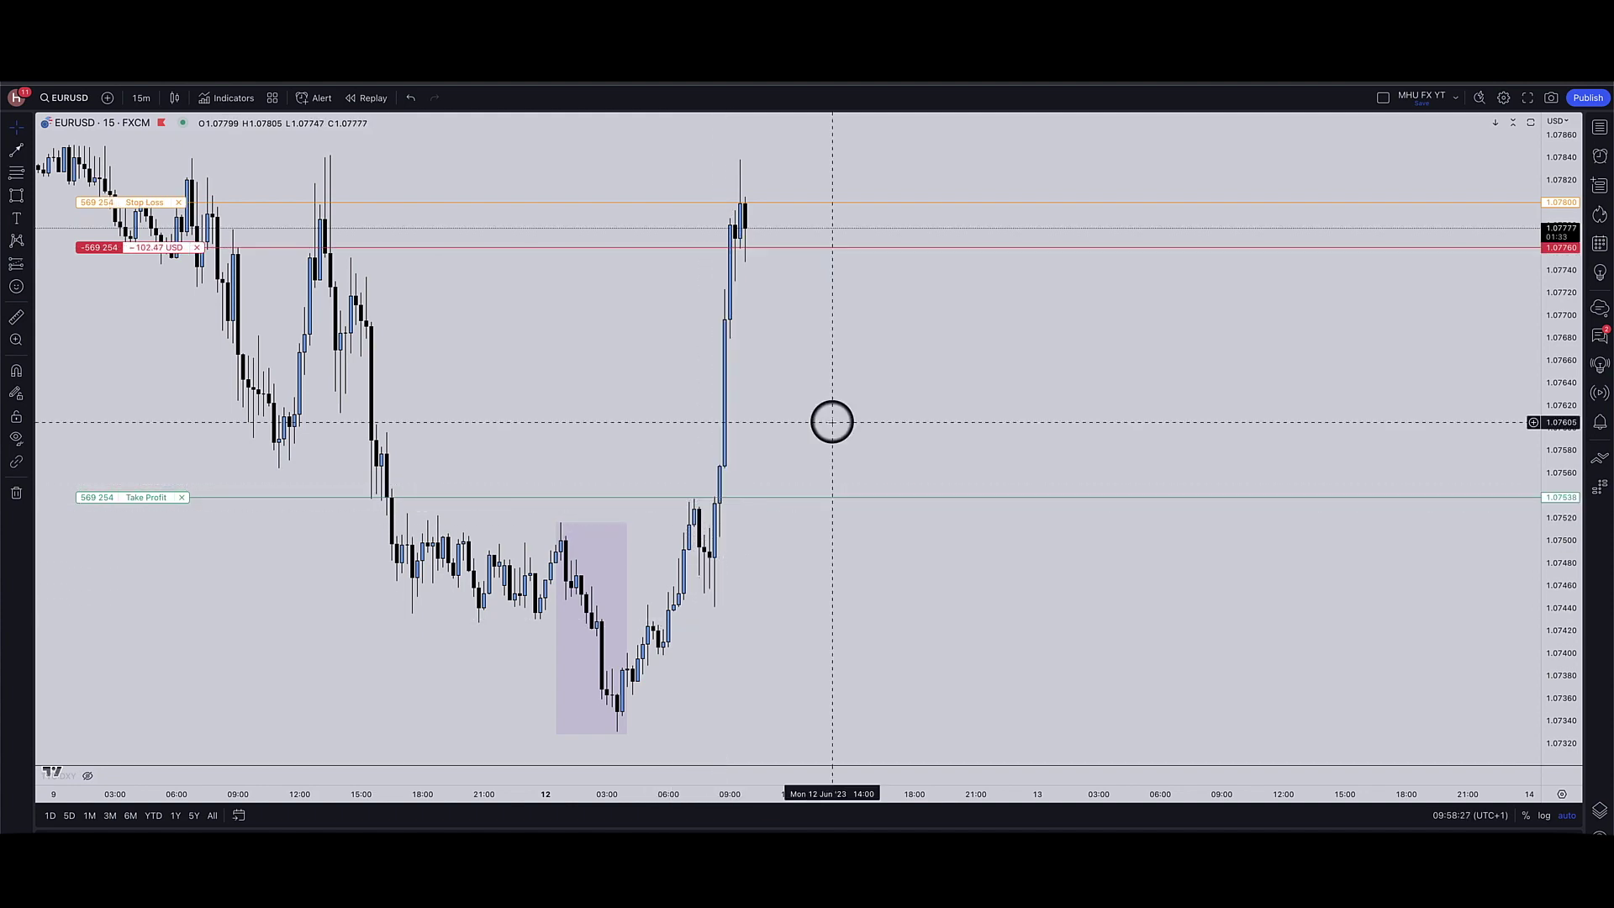
scroll(830, 421, down, 5)
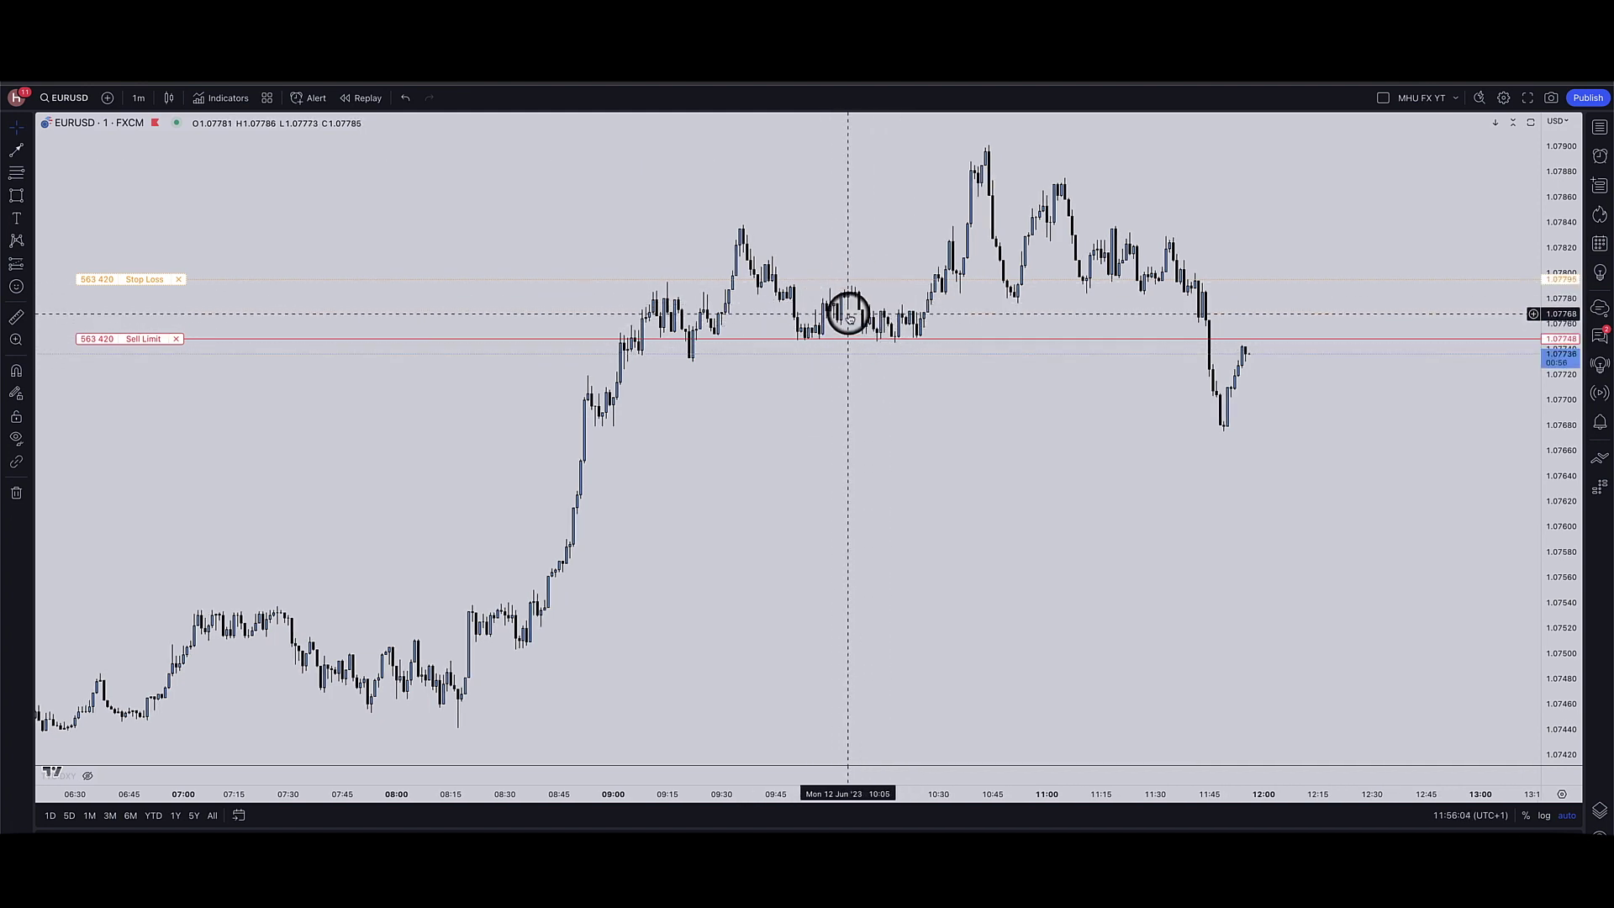
- Mark the imbalance between about 1.0754 and 1.0756 on the 1-minute EURUSD chart with an Imb rectangle starting near 08:40
scroll(875, 346, down, 5)
scroll(1149, 311, down, 3)
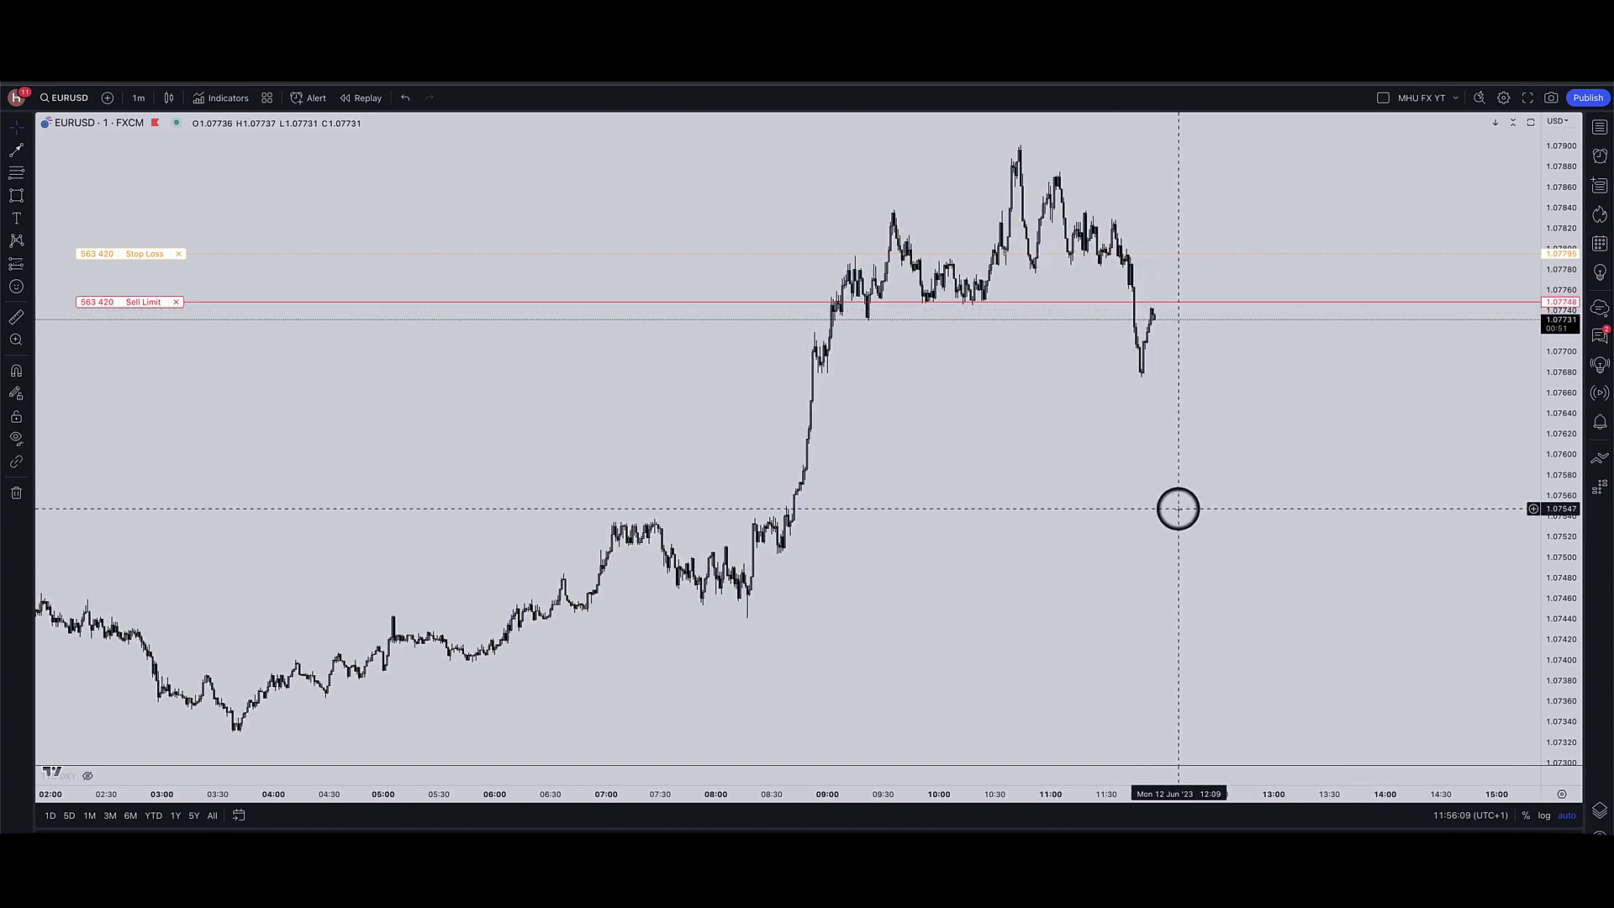
scroll(1127, 419, down, 4)
scroll(1128, 418, up, 3)
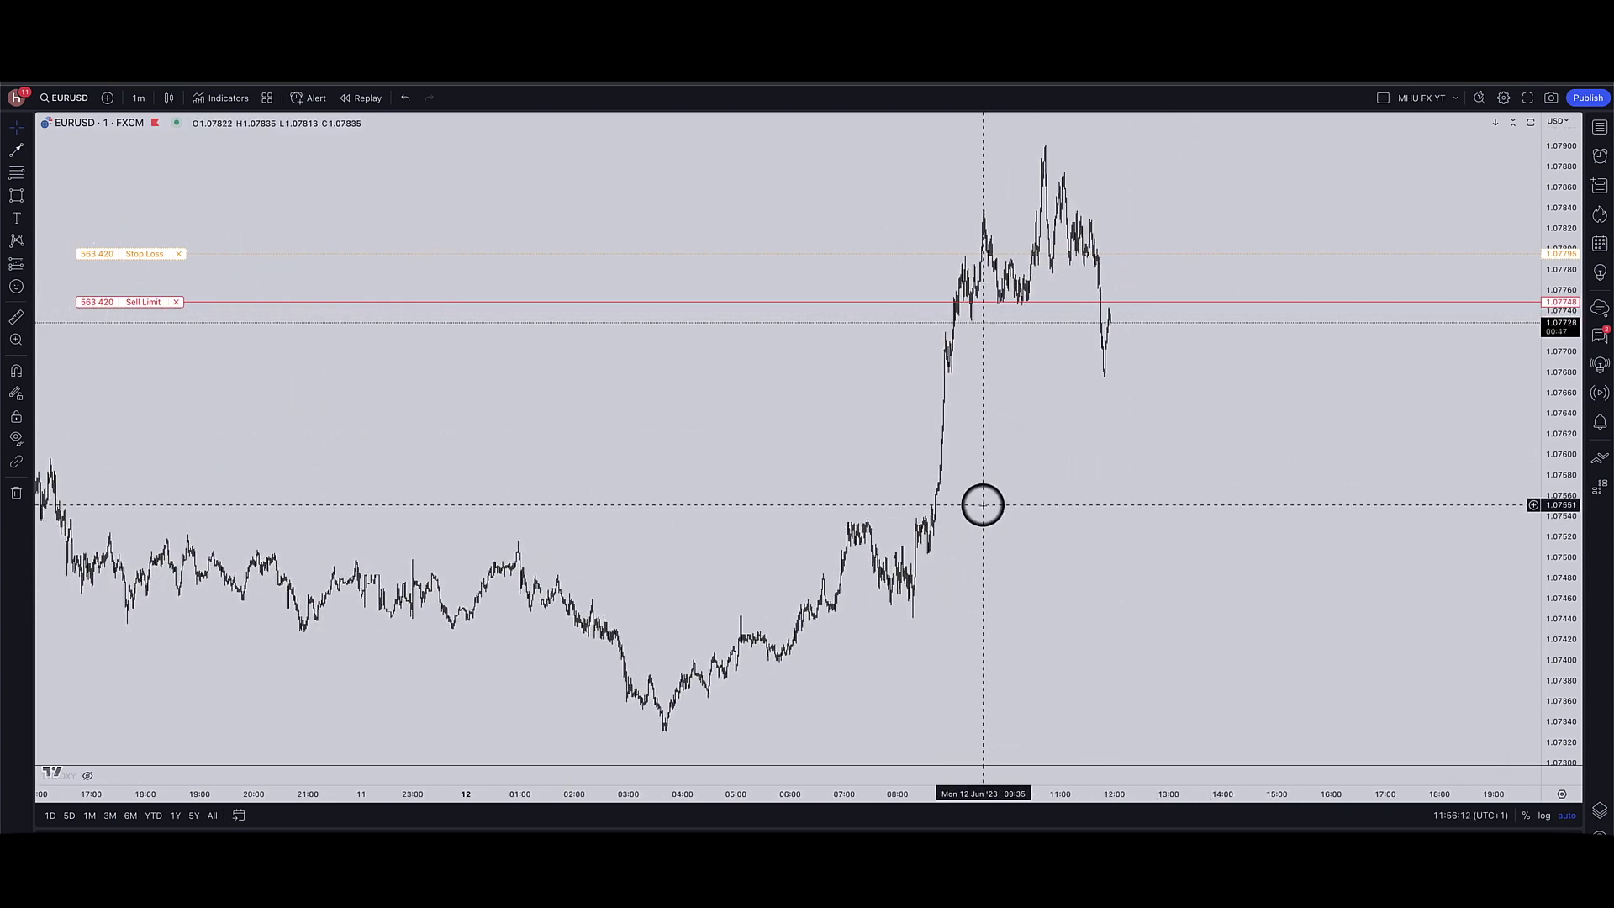
scroll(931, 504, up, 6)
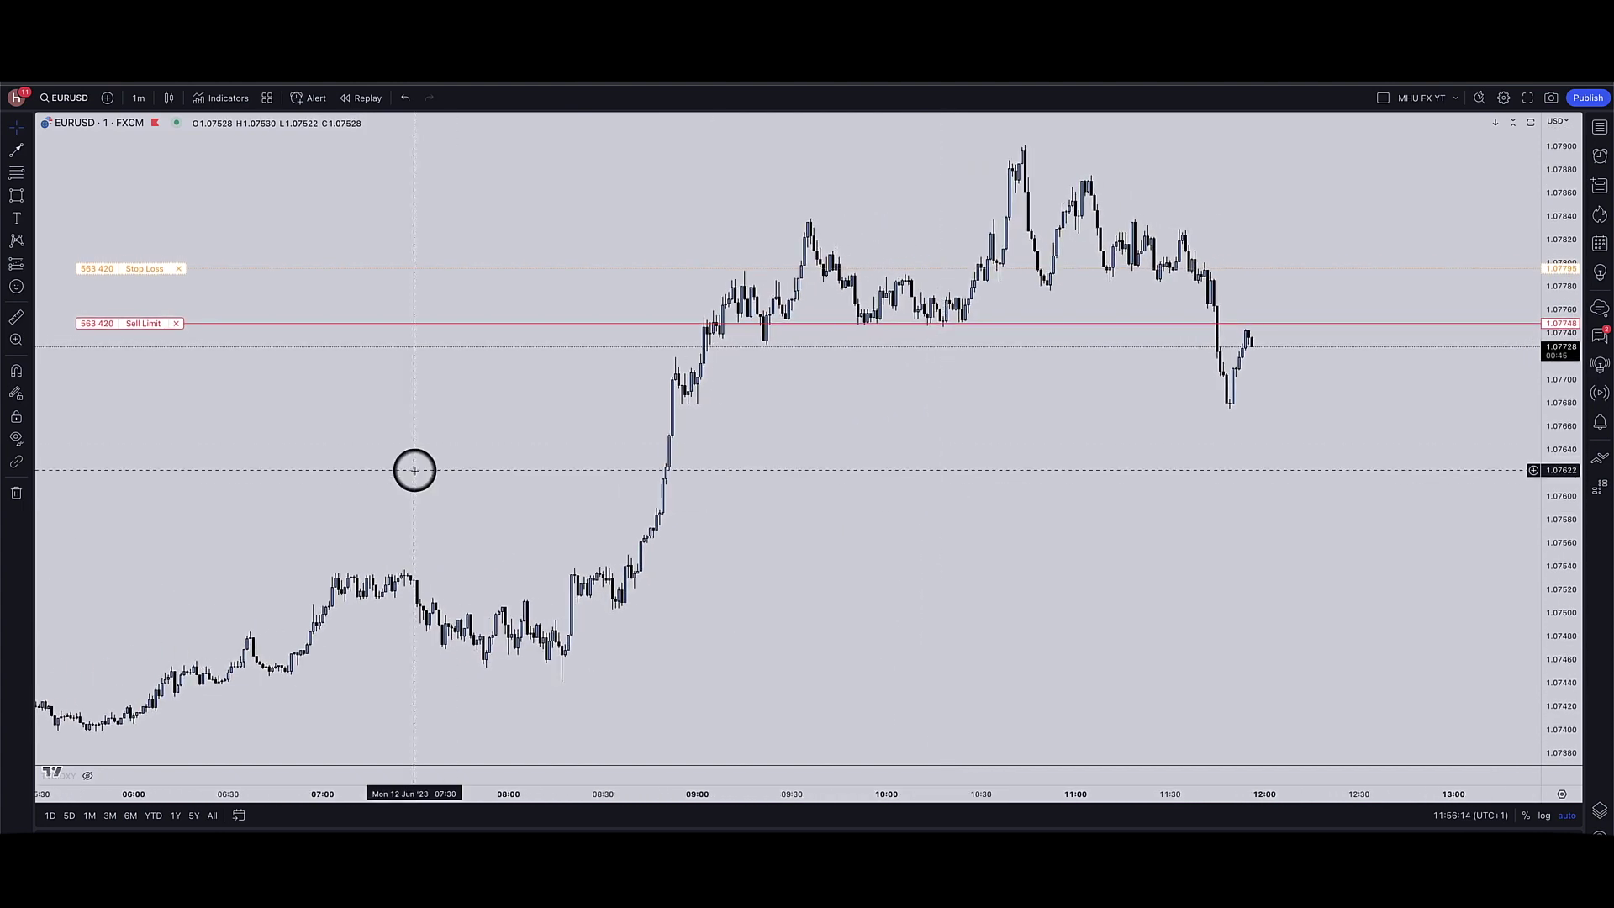
click(16, 196)
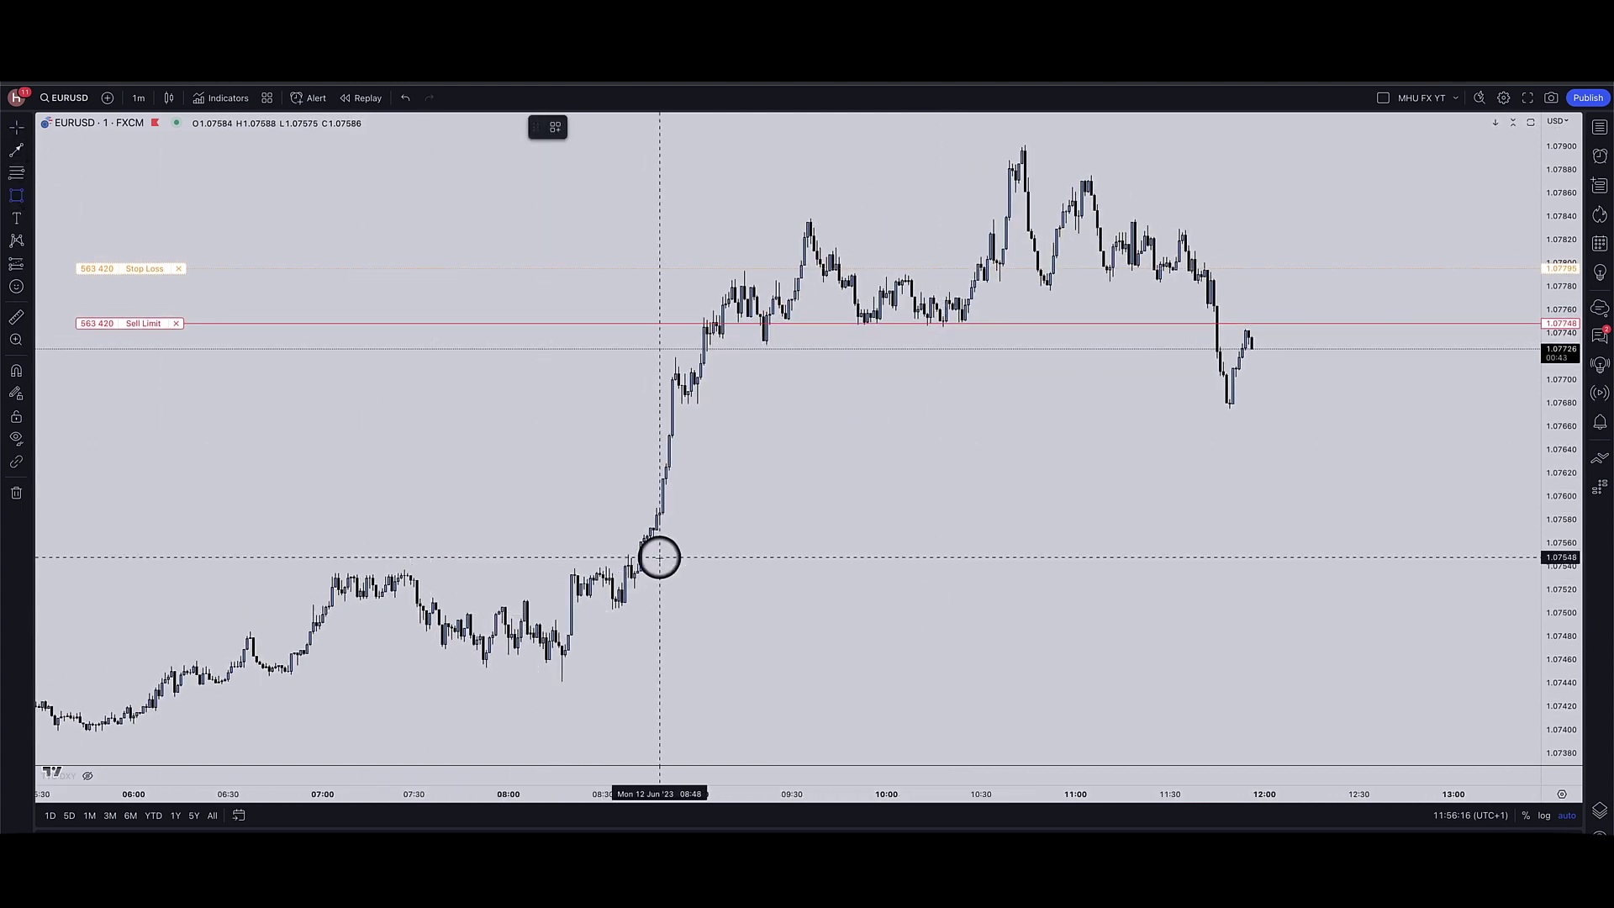
drag(637, 565, 1376, 542)
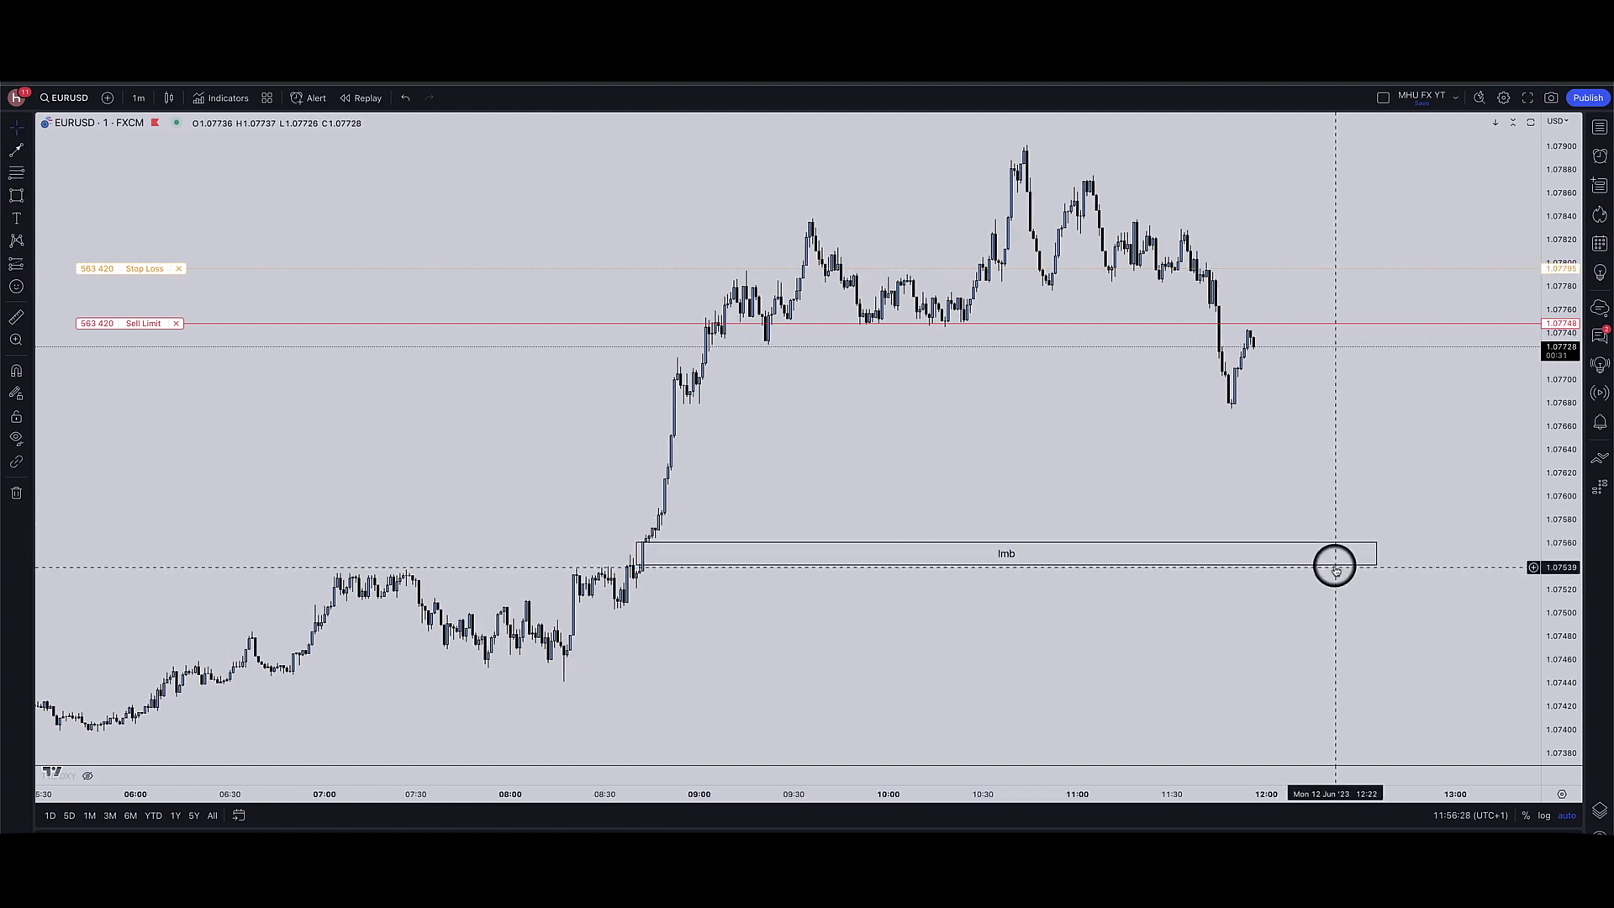
- Switch the EURUSD chart to the 5-minute timeframe and examine the price action between the Imb rectangle and the day's high
scroll(1326, 425, down, 10)
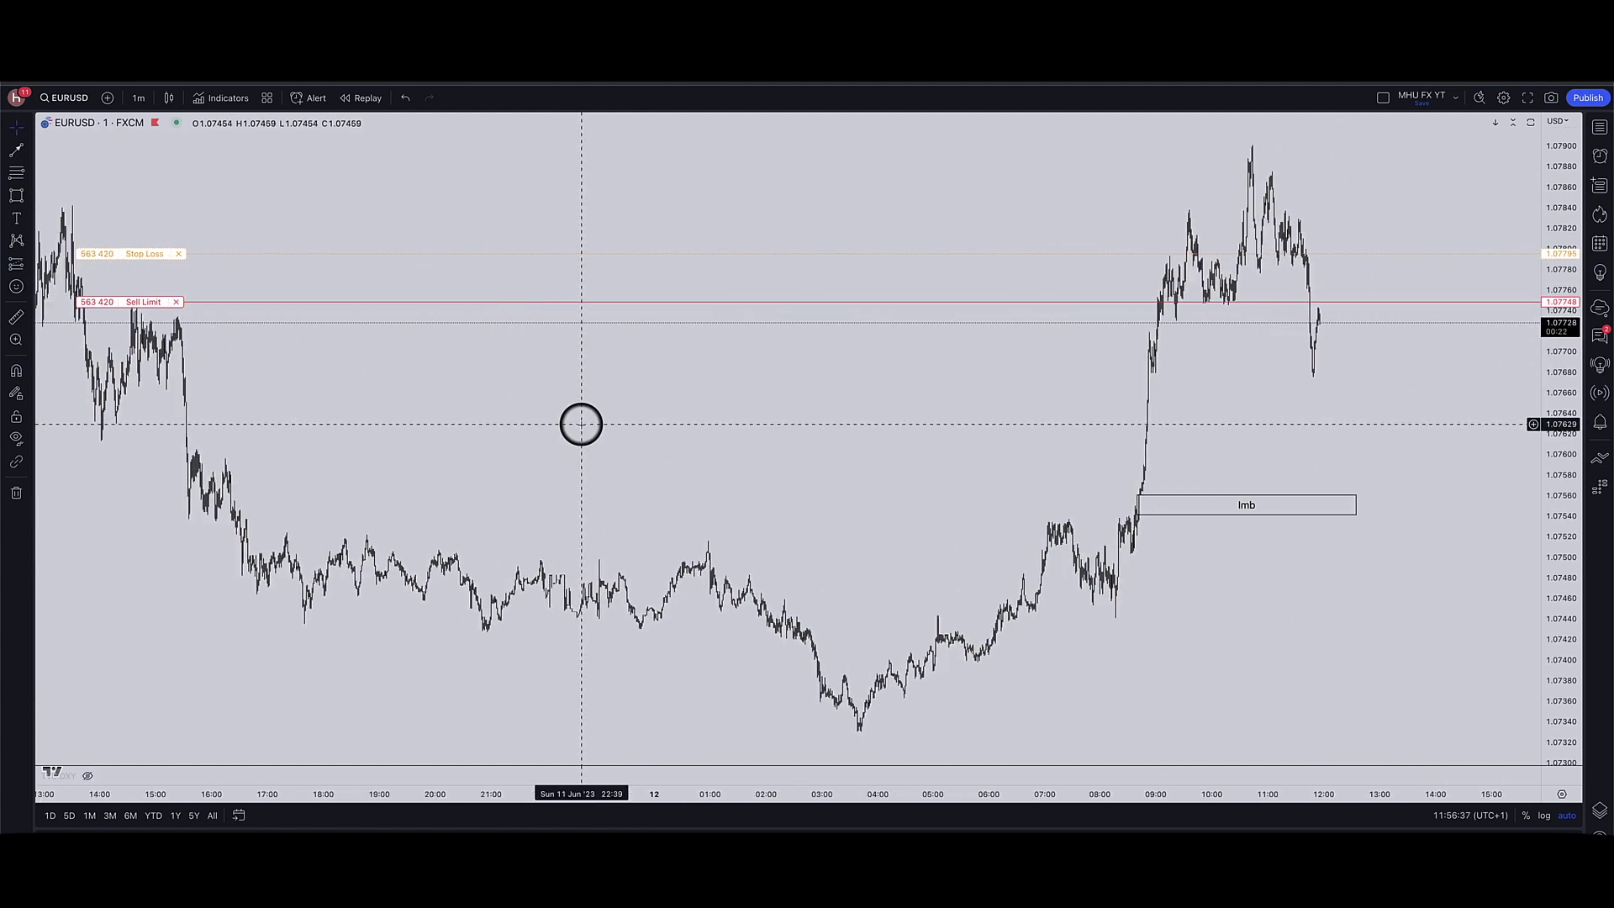
scroll(900, 558, down, 3)
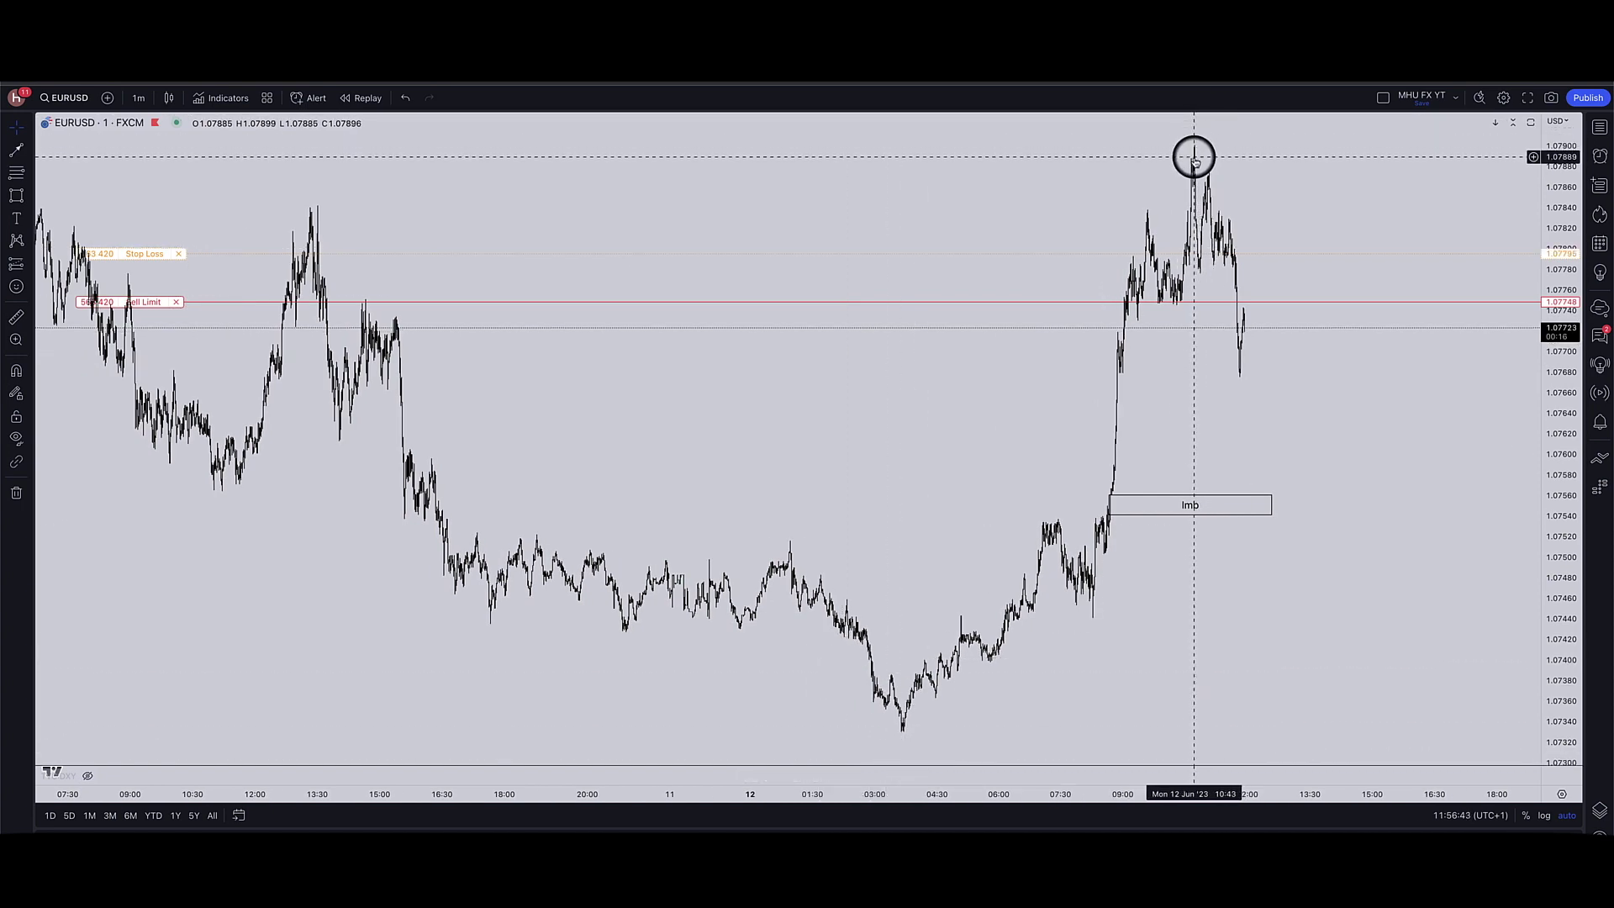
scroll(1241, 477, up, 5)
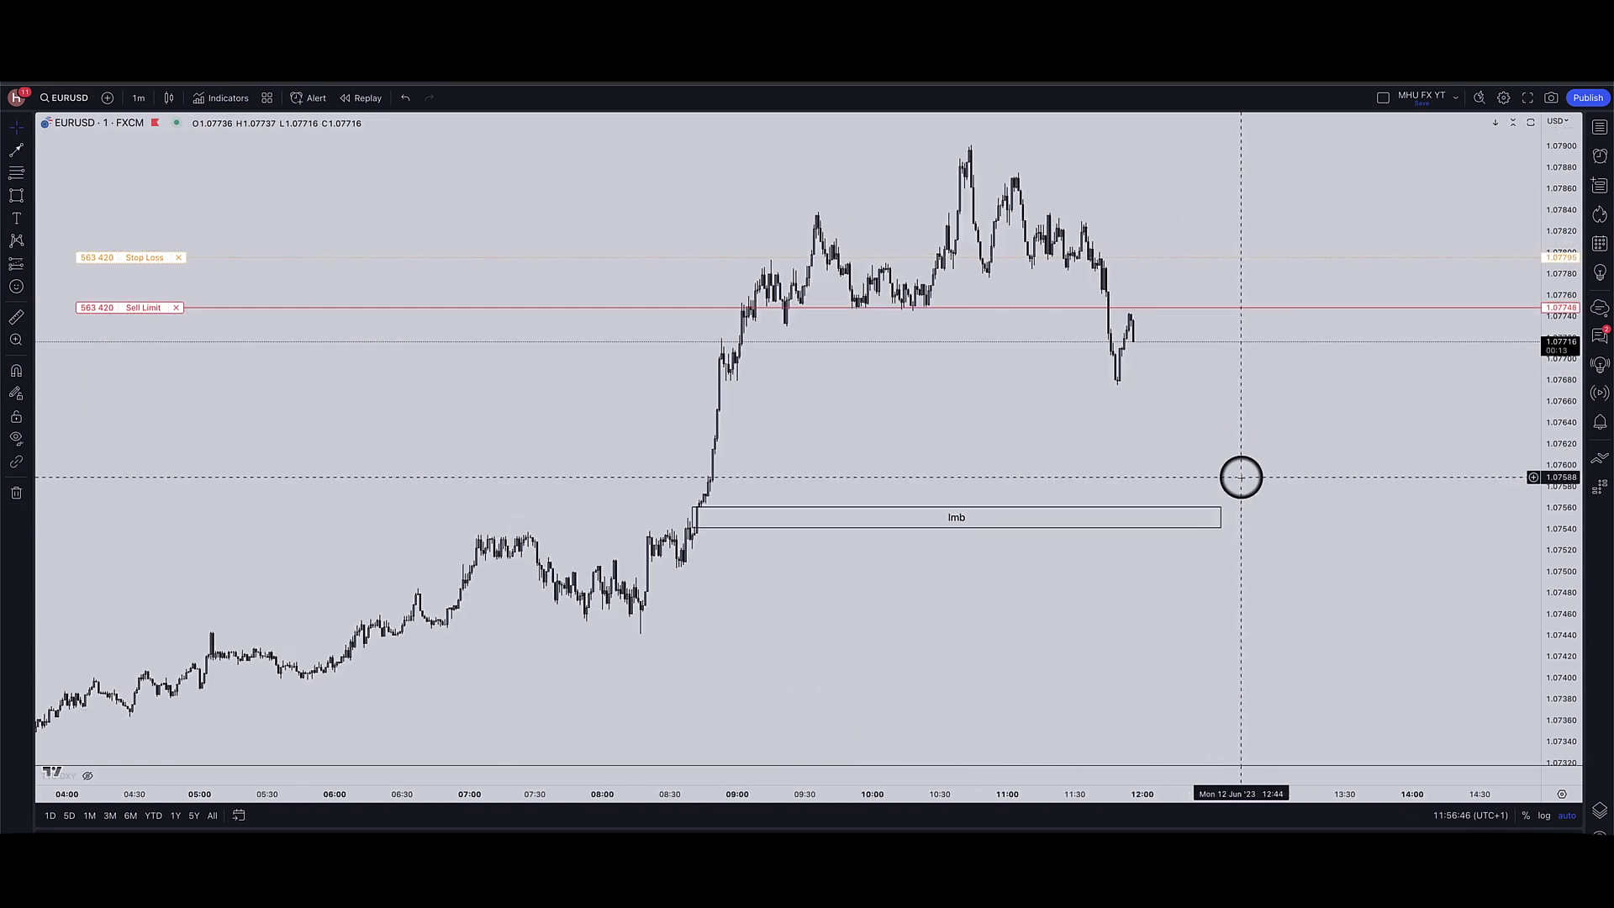
scroll(1241, 477, up, 1)
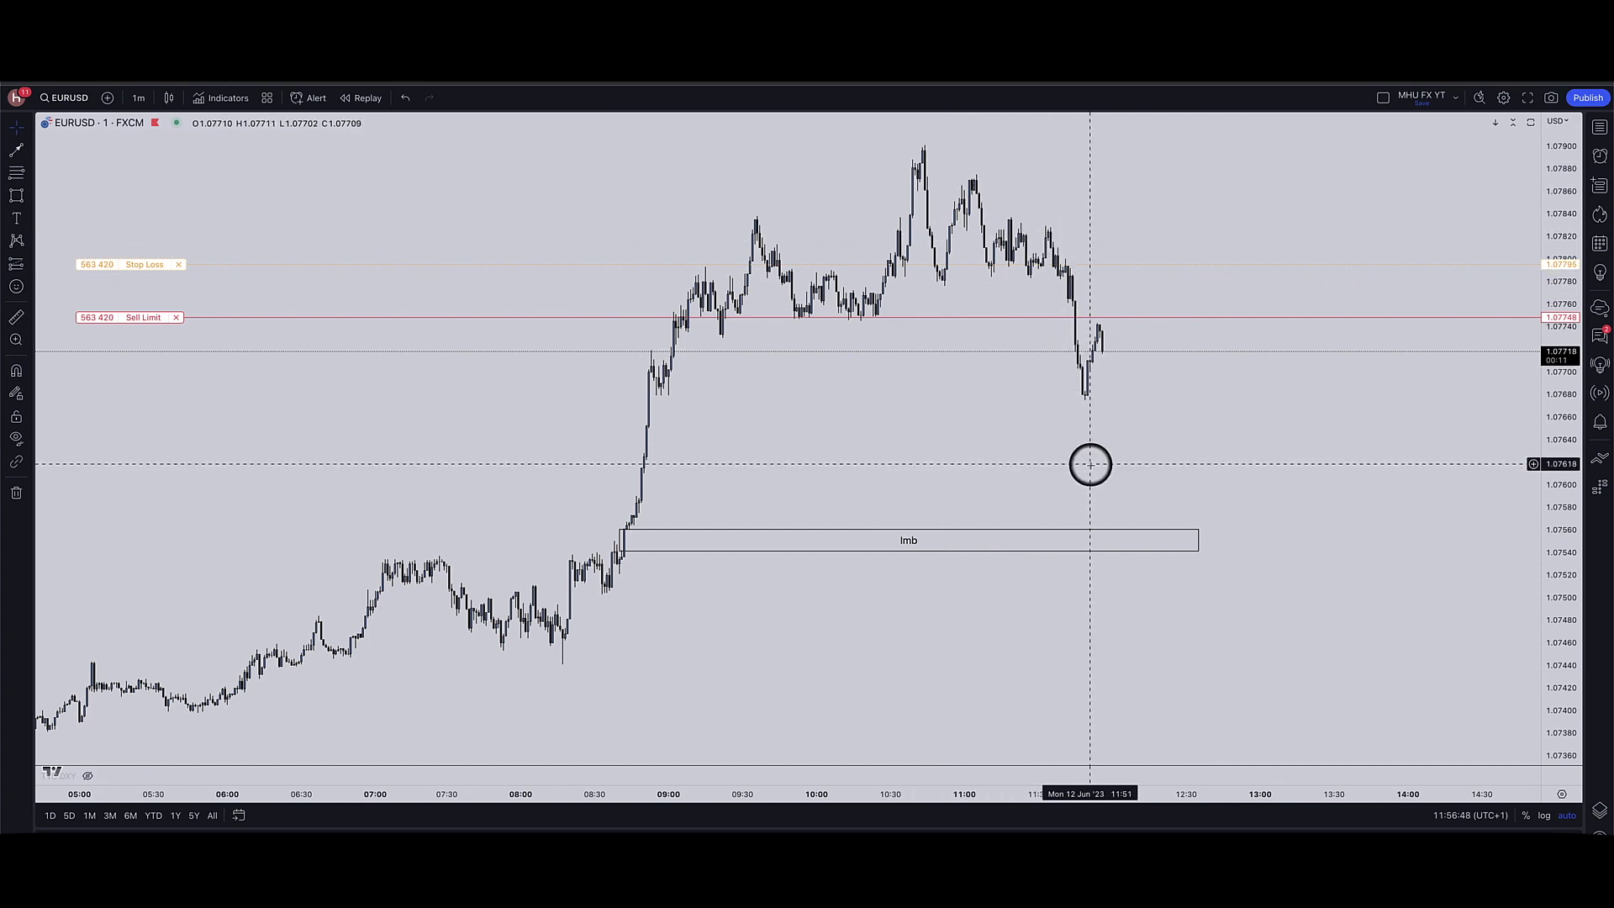
key(5)
key(Return)
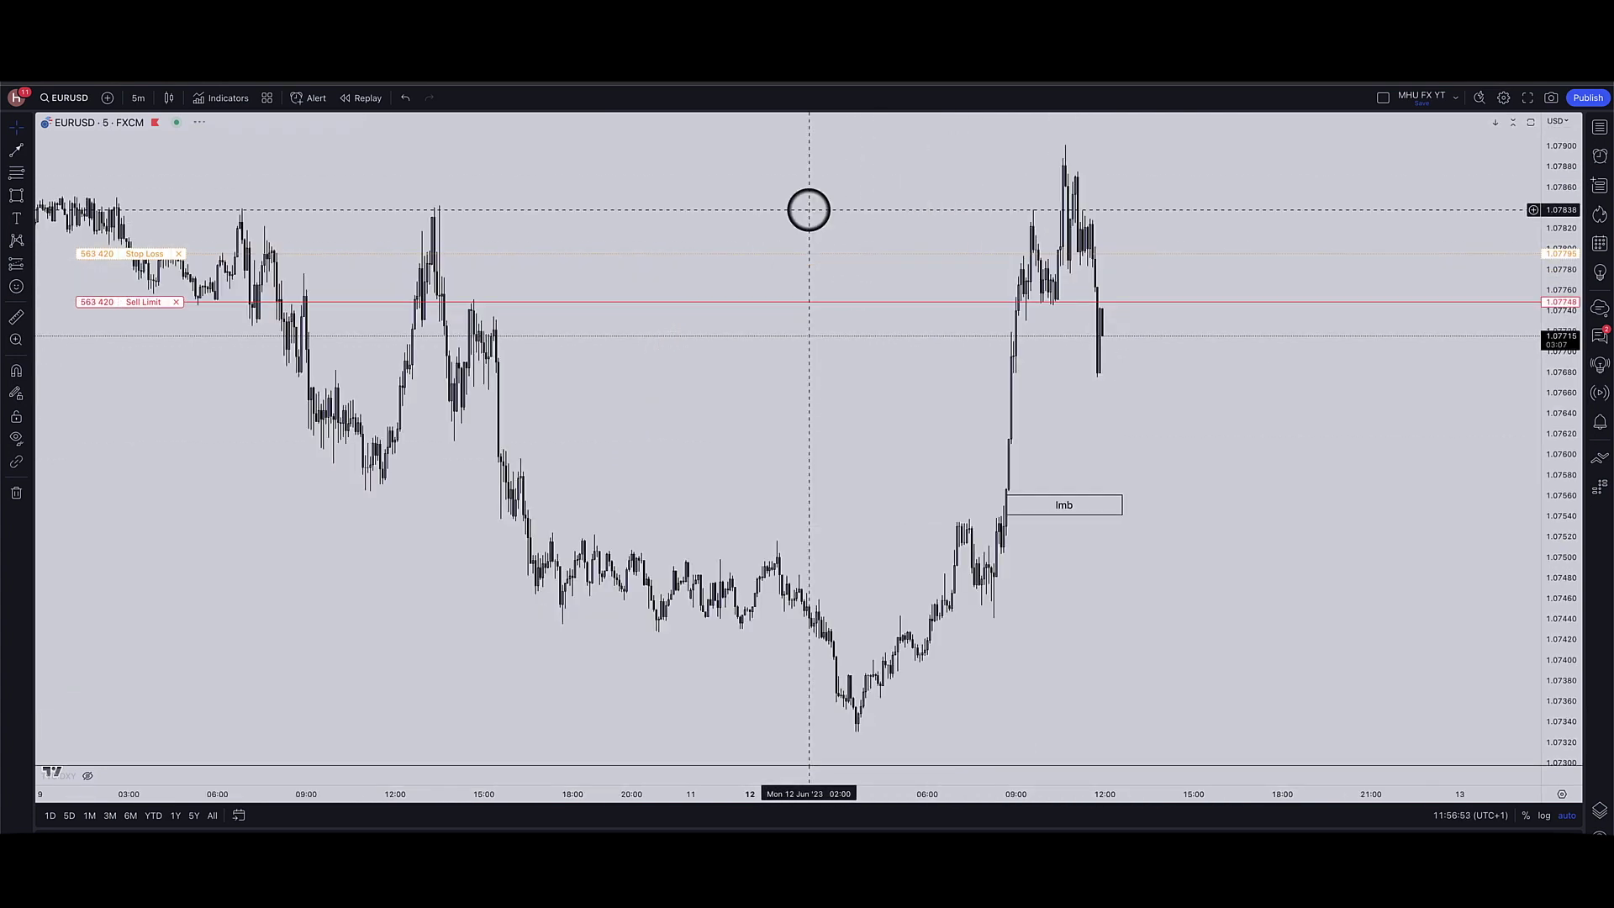
scroll(875, 230, up, 5)
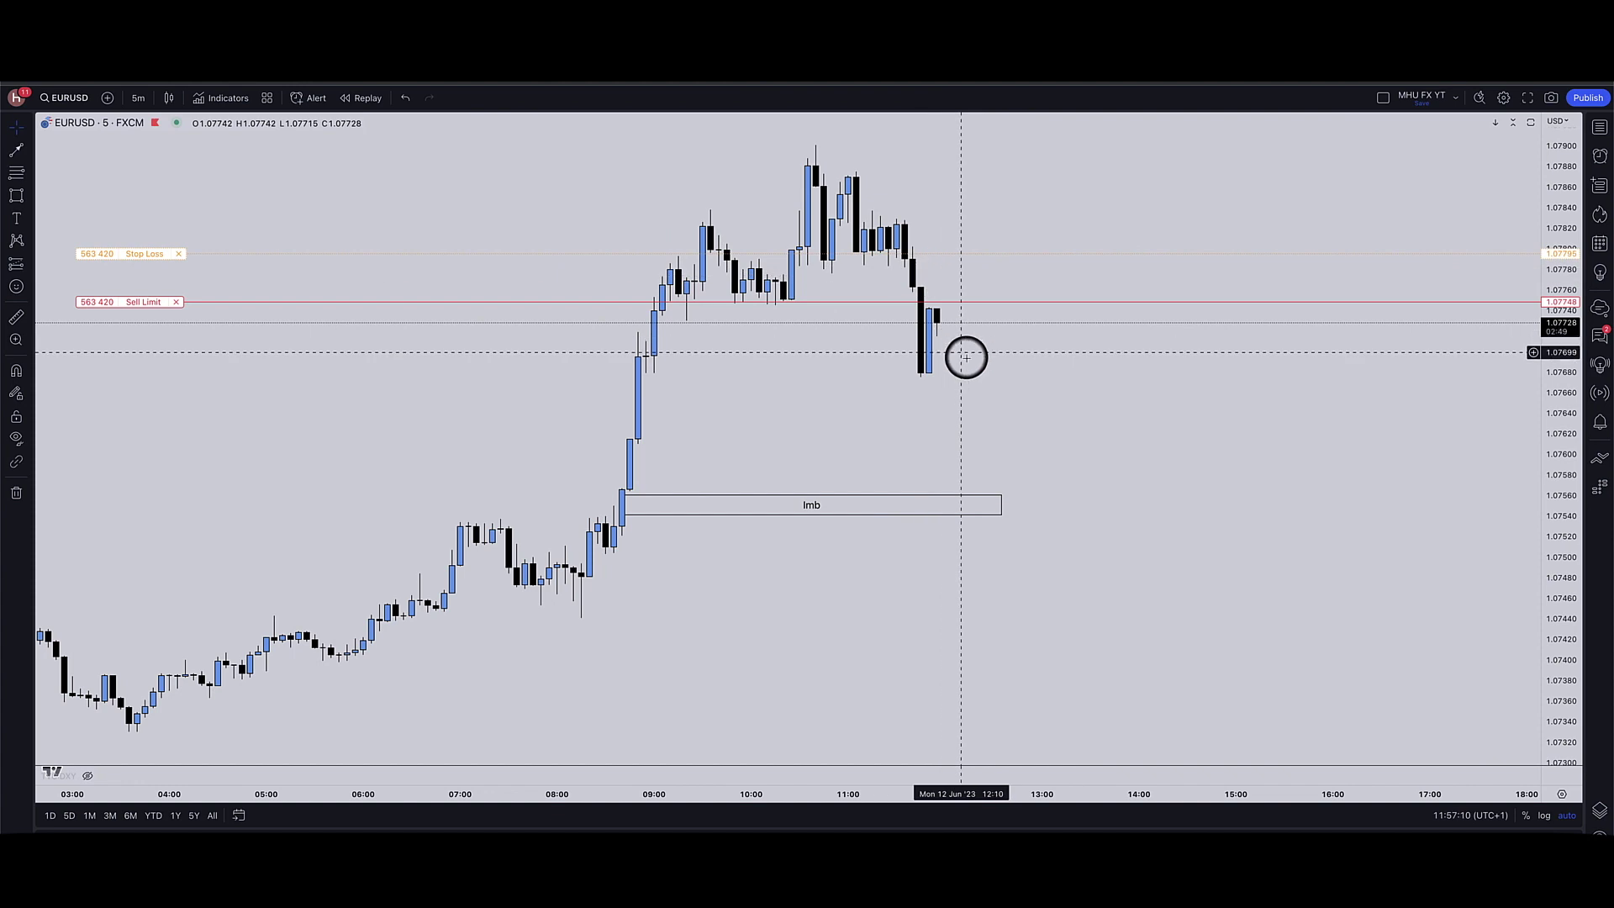
scroll(970, 358, down, 1)
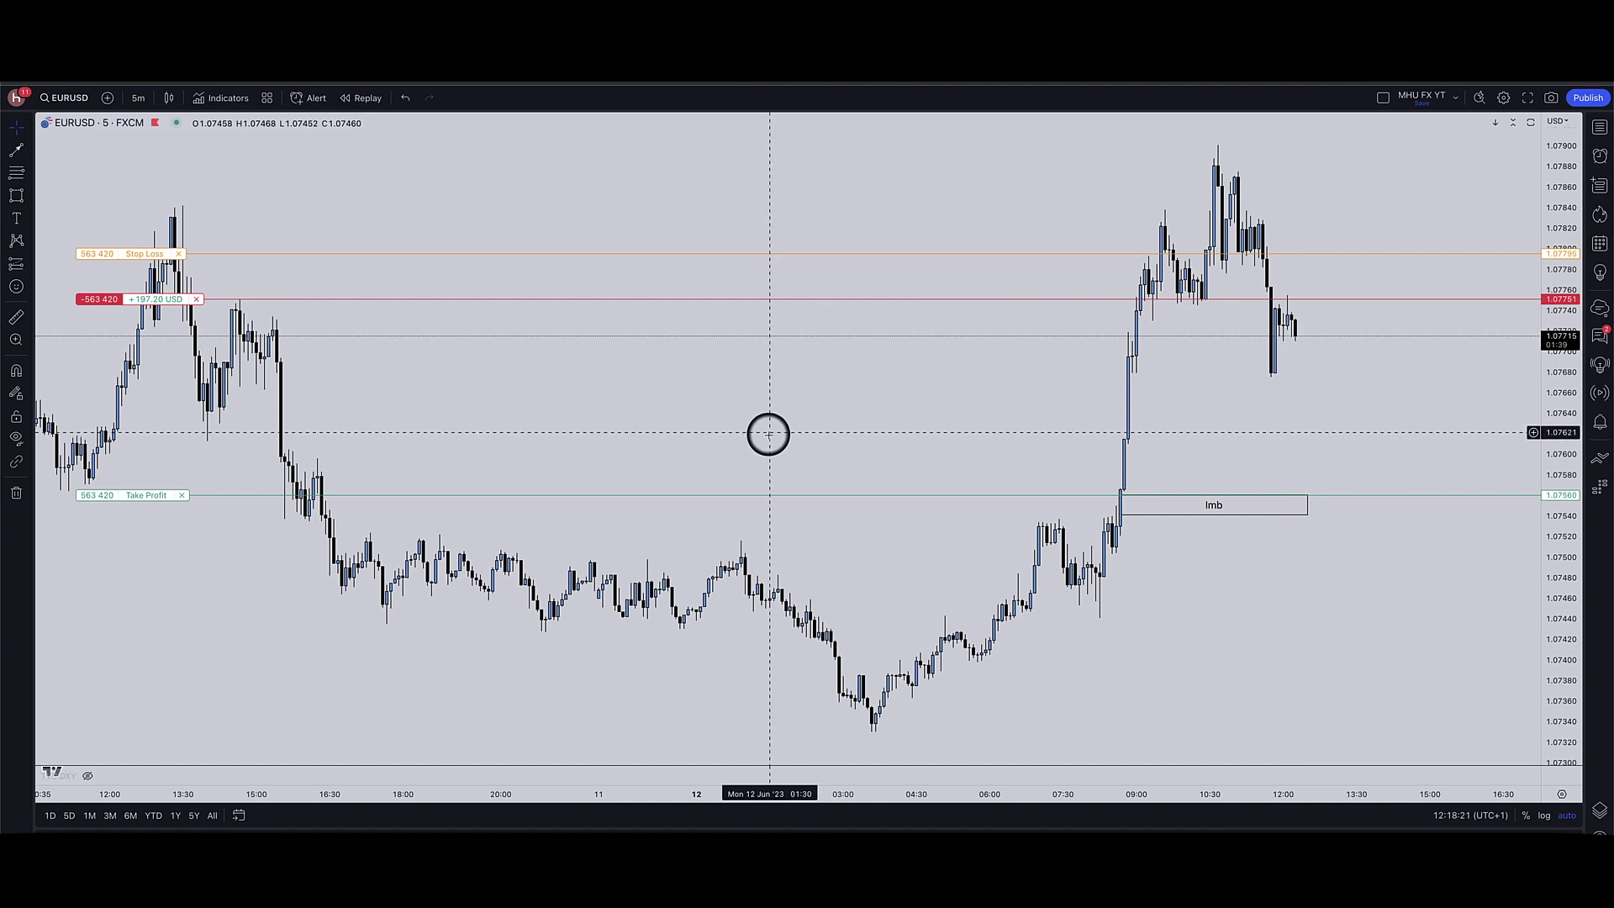
- Measure the distance from the EURUSD short entry down to the take-profit level
click(1311, 298)
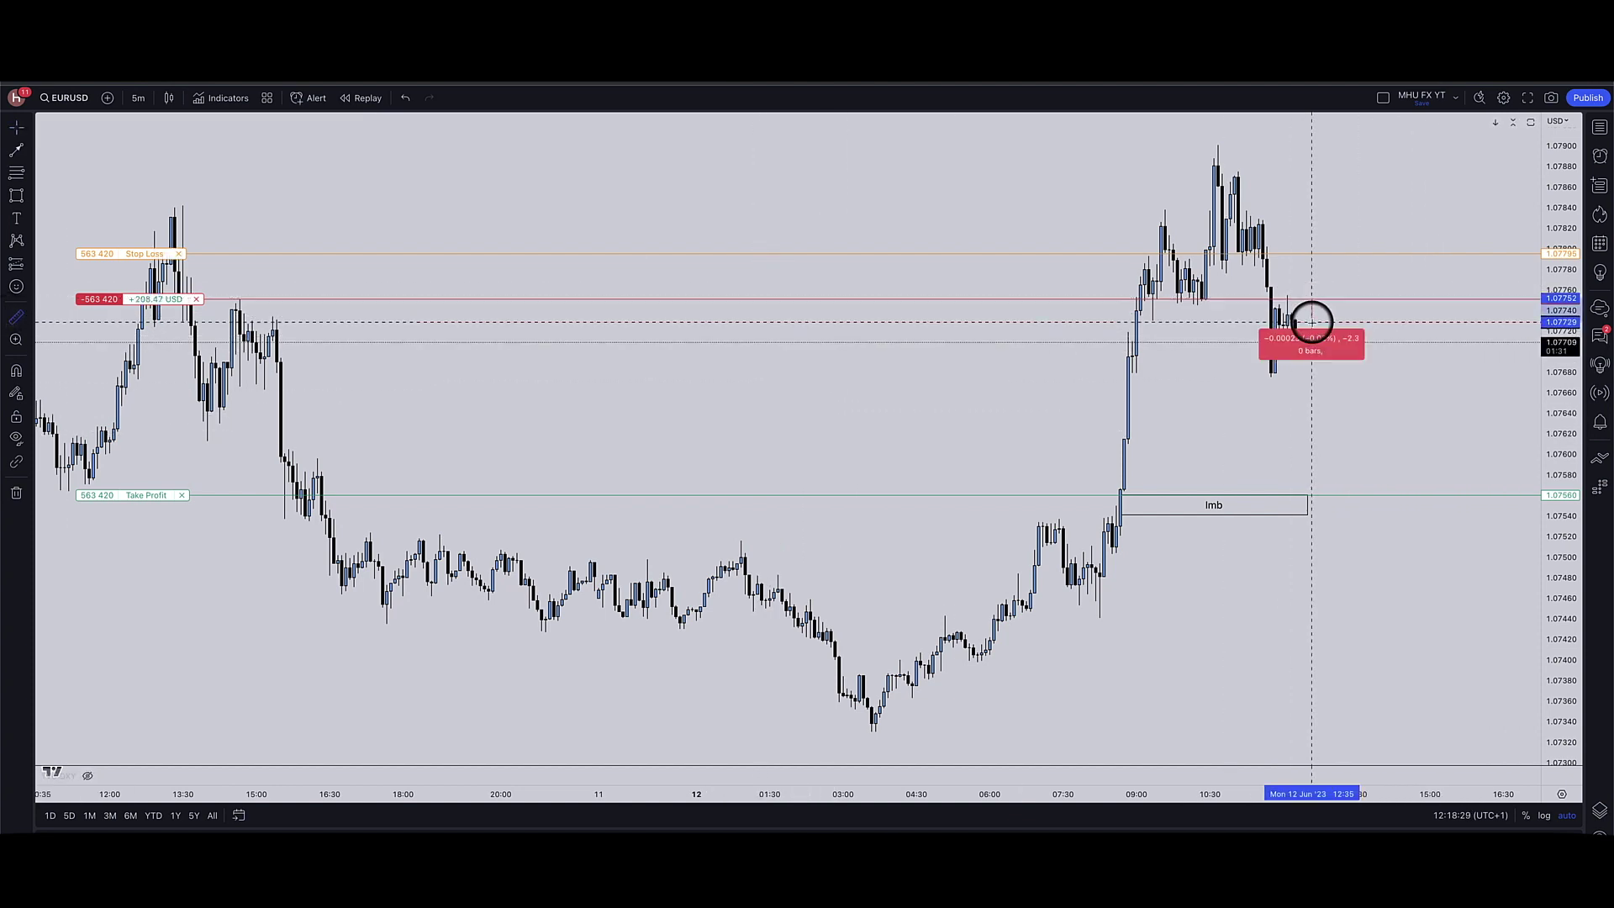
click(1398, 495)
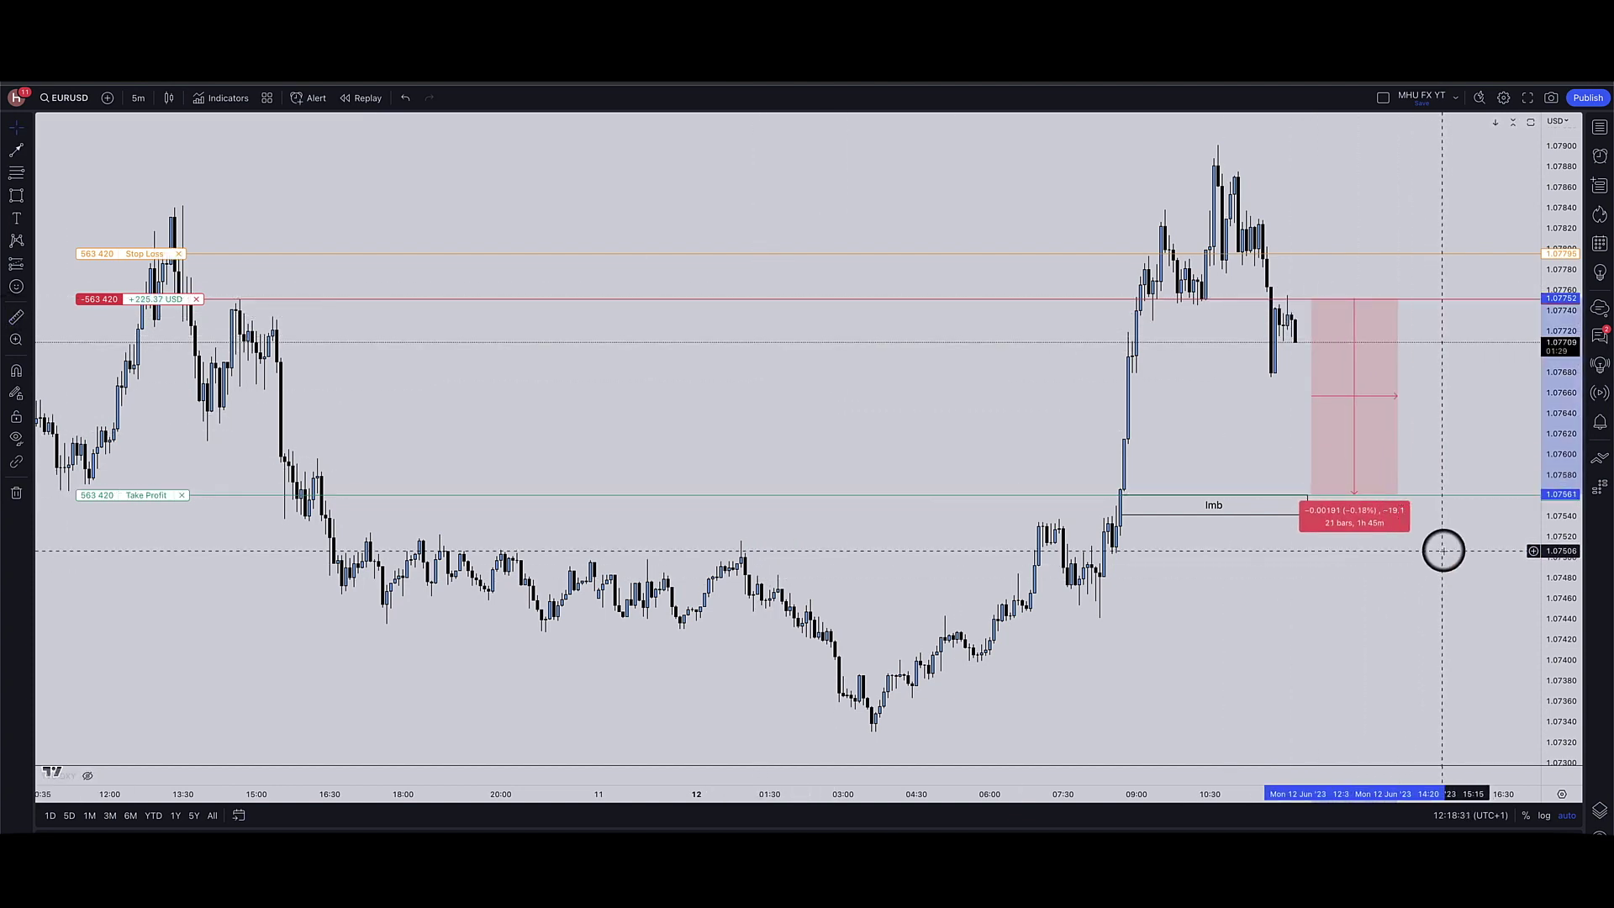
click(1394, 498)
- Measure the distance on the GBPUSD chart from the missed sell limit down to about 1.2565
scroll(1362, 403, down, 1)
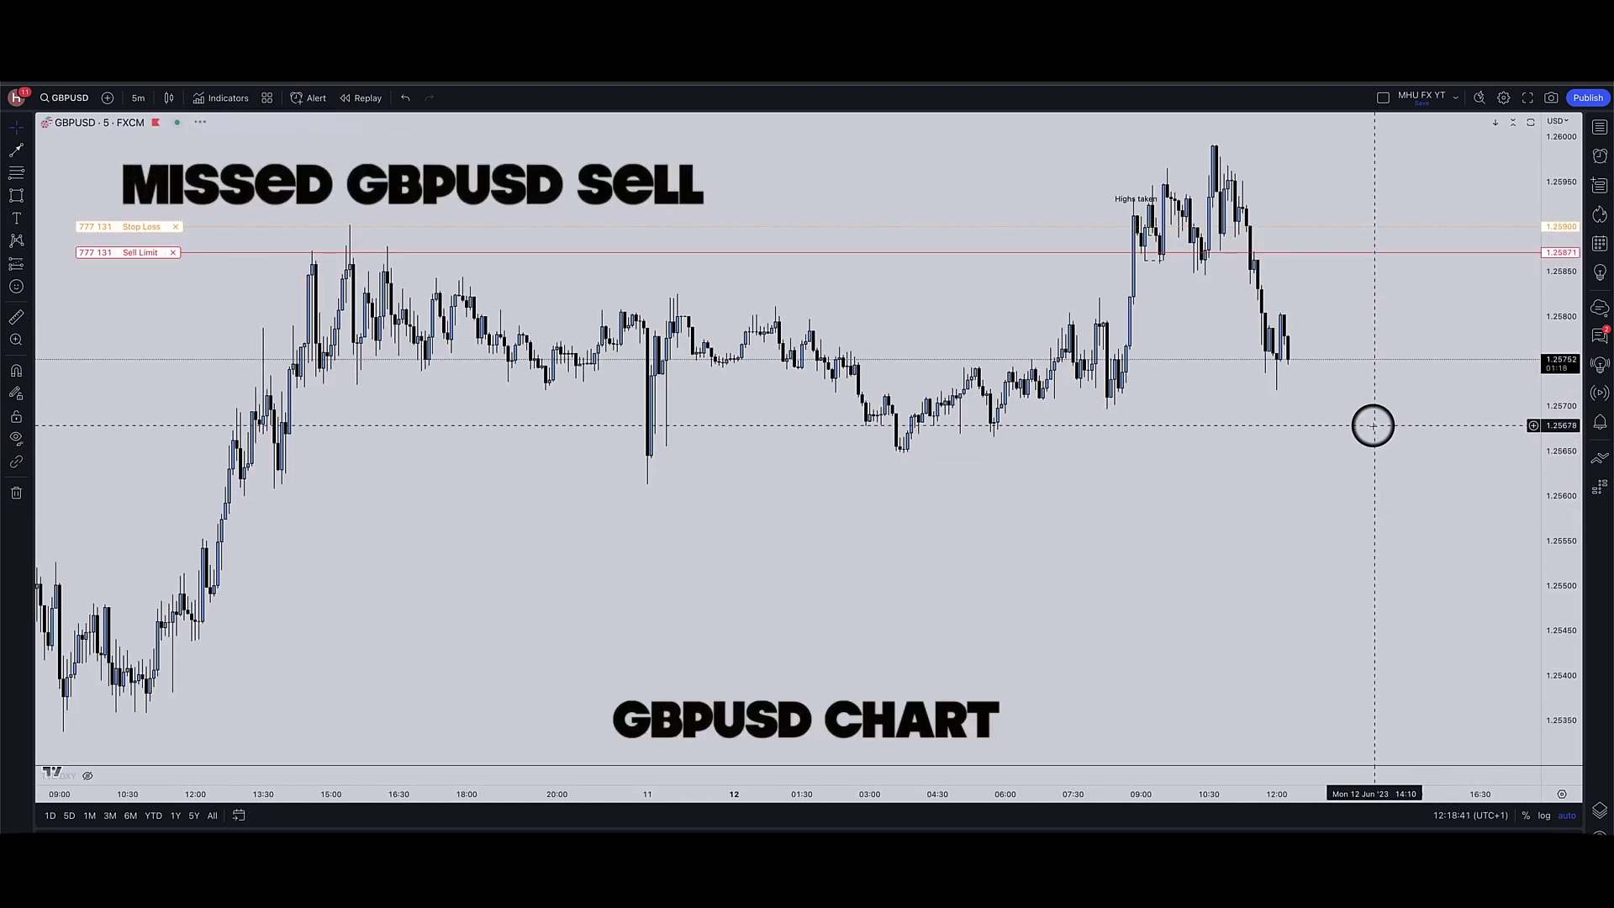
scroll(839, 479, down, 1)
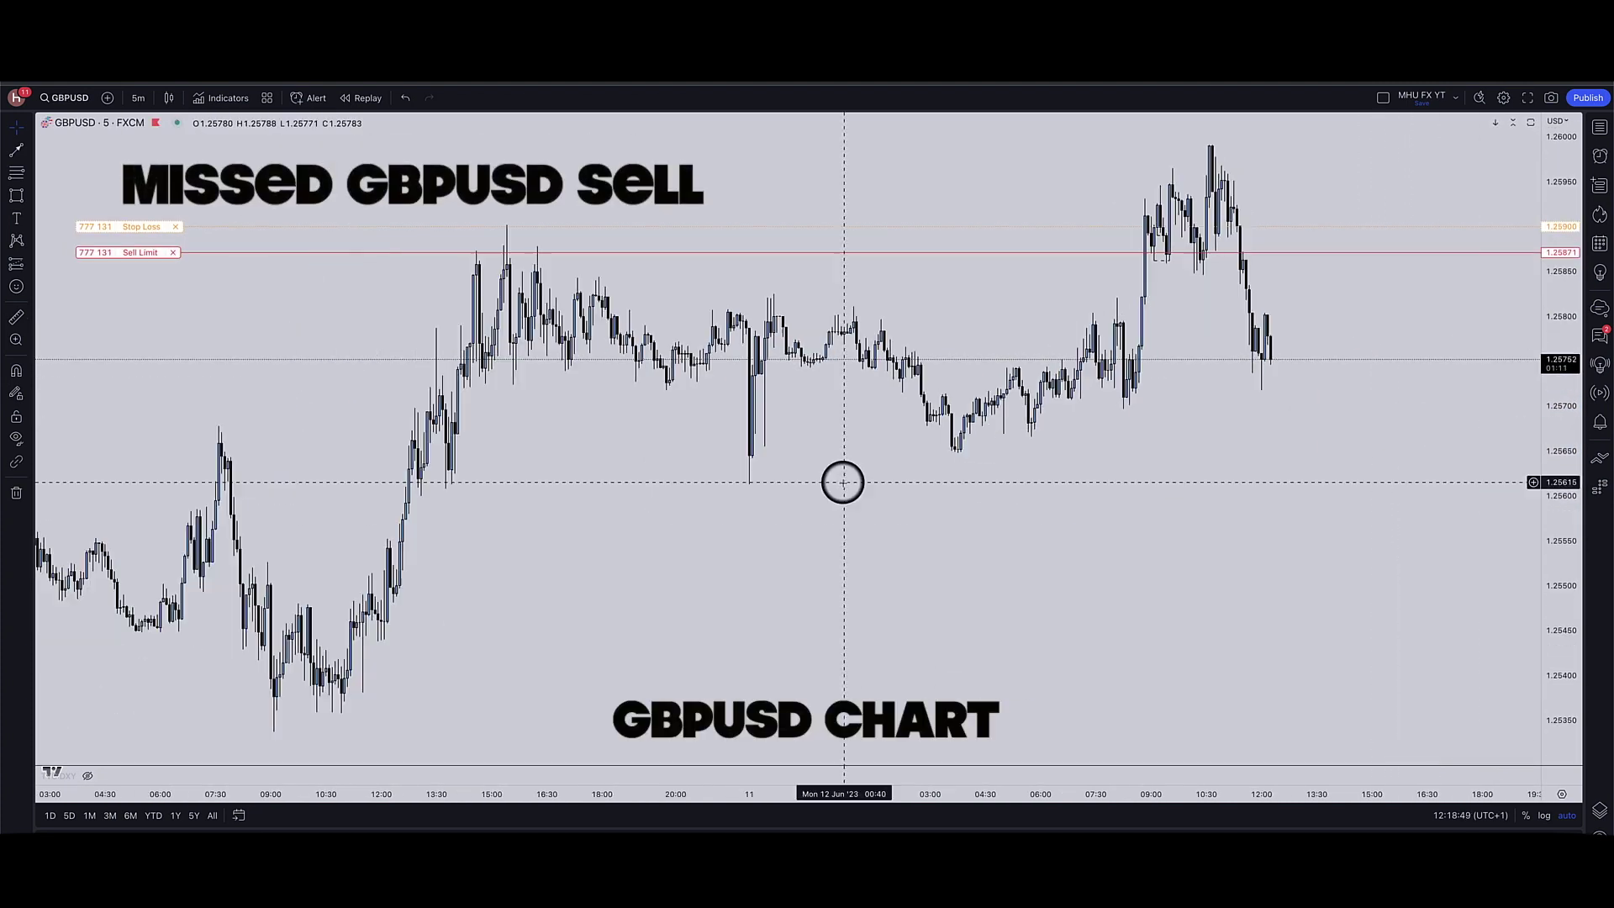
scroll(1261, 343, up, 2)
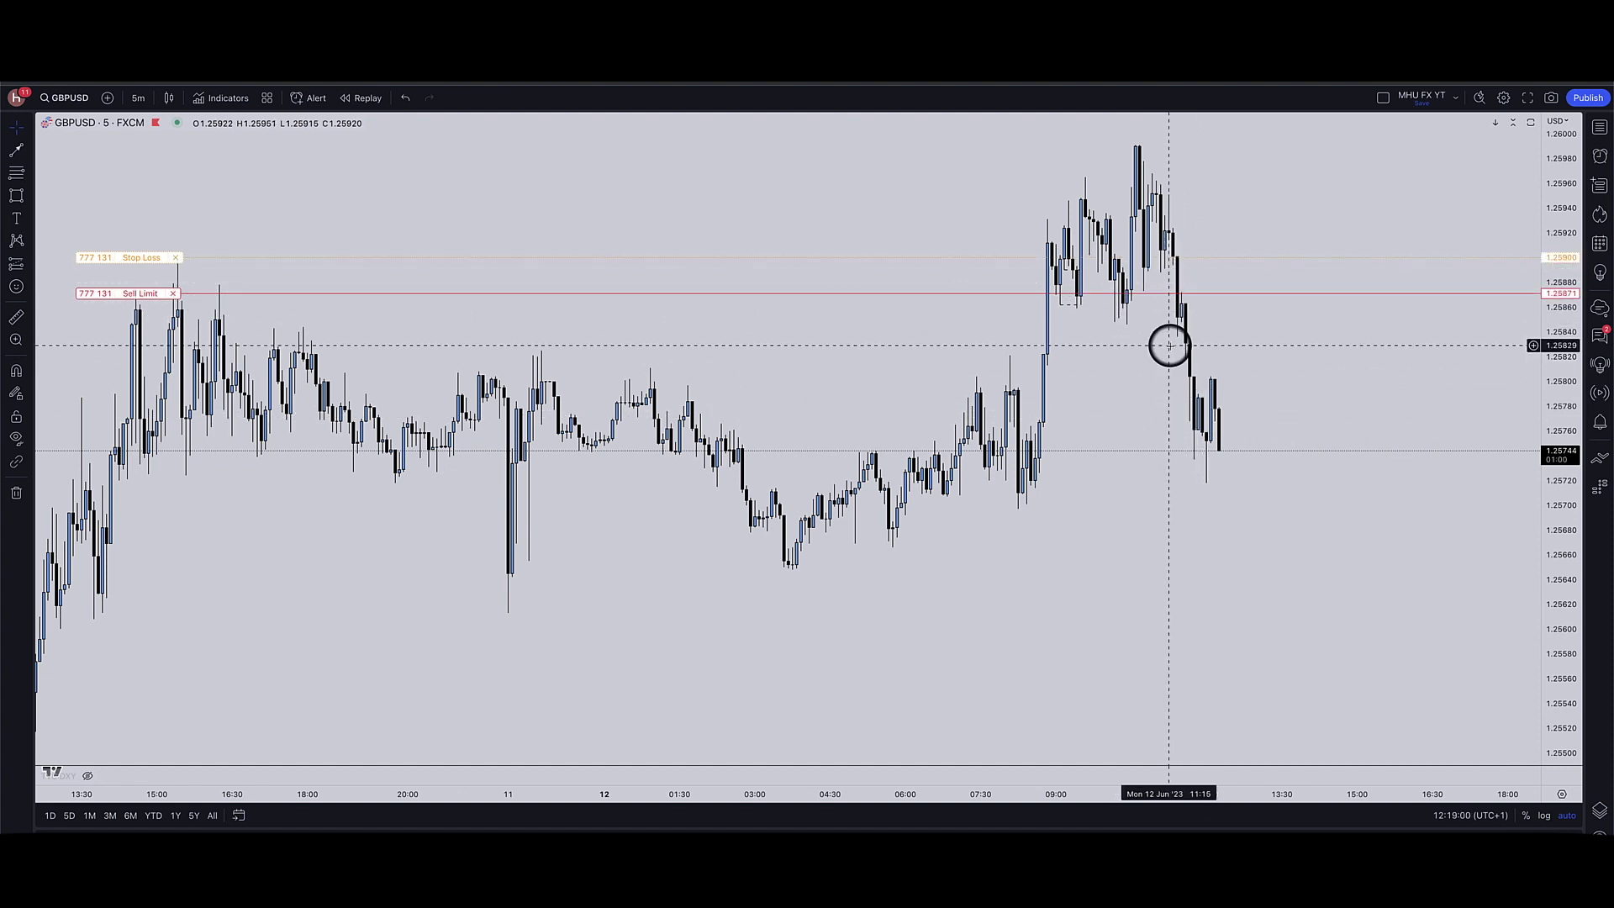
scroll(1168, 345, down, 3)
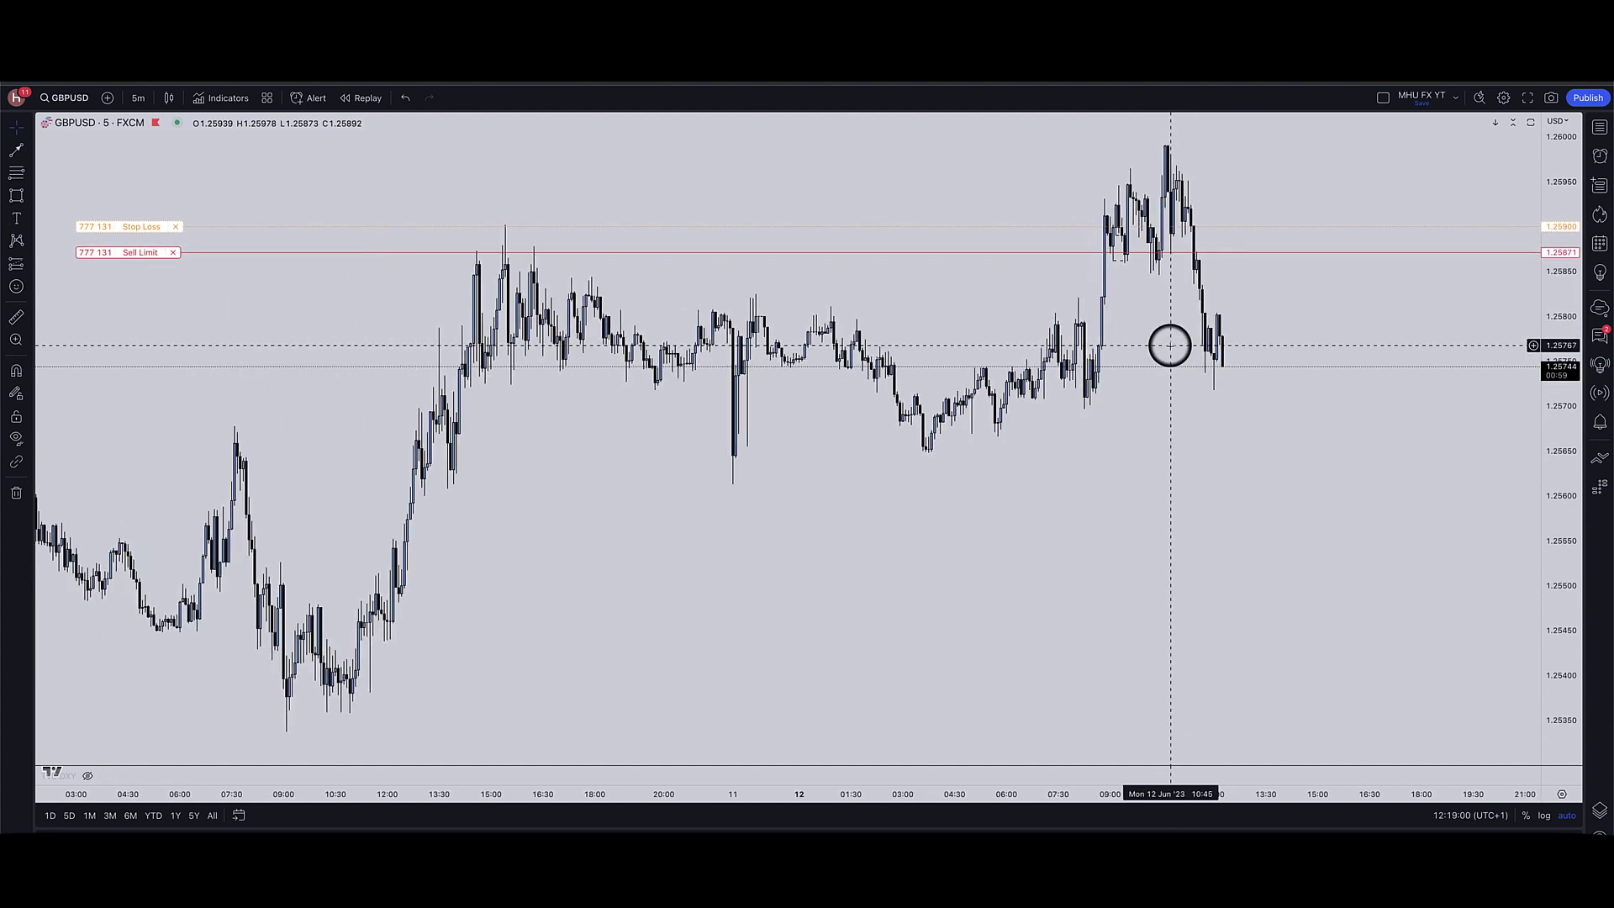
click(1309, 252)
click(1348, 454)
- Place a short position on the GBPUSD chart with entry at 1.25871, stop at 1.25900 and target at 1.25647
click(1273, 252)
click(1273, 252)
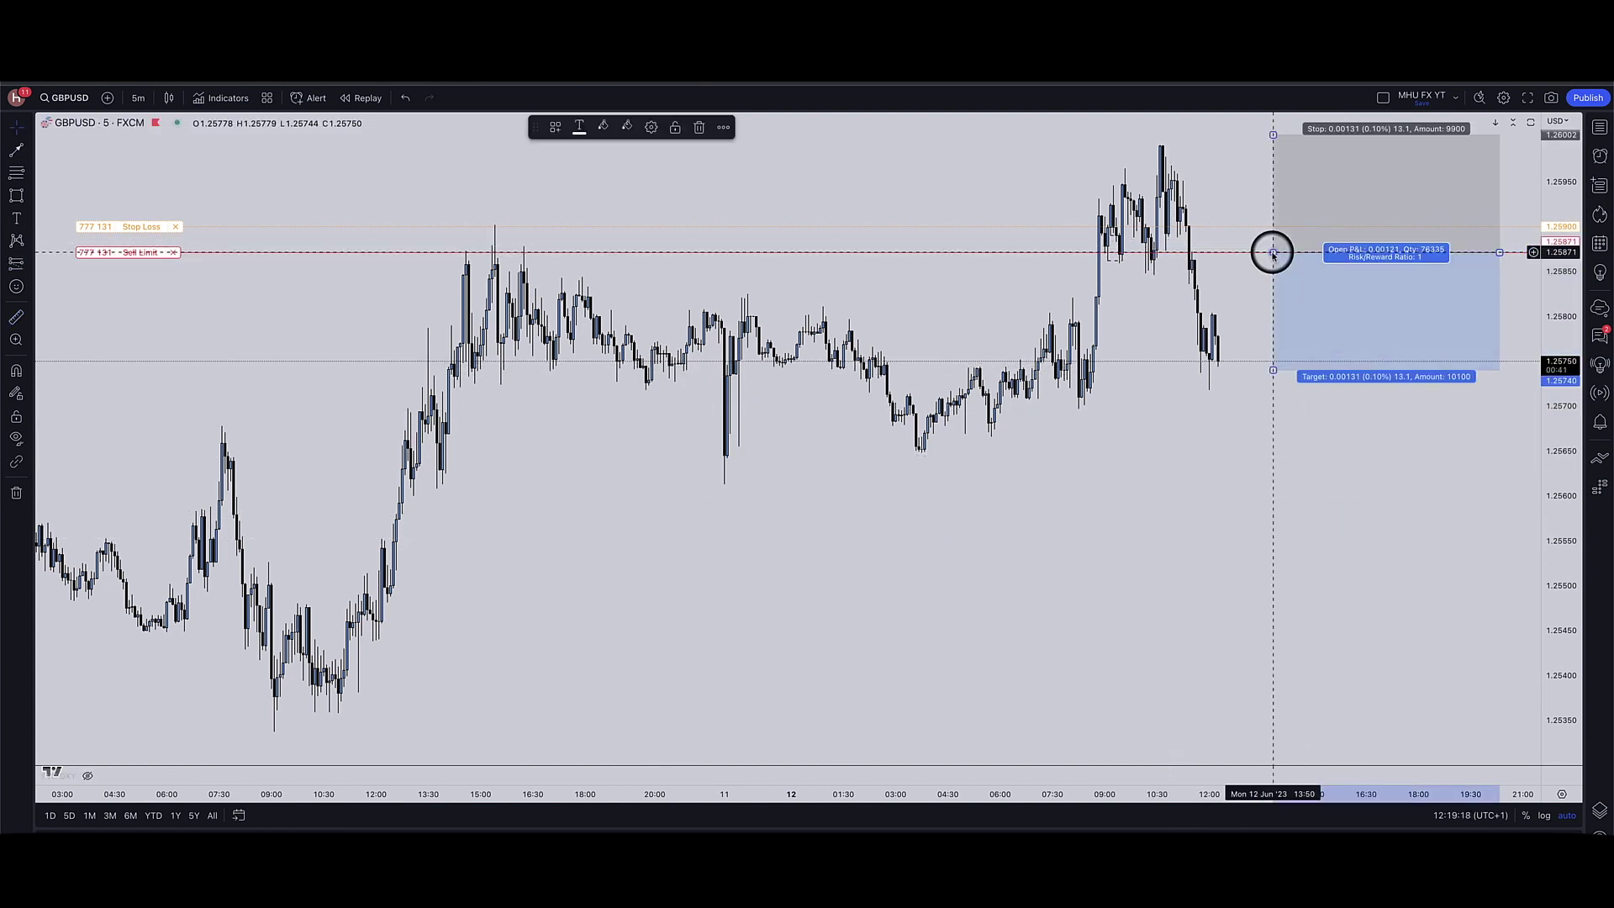
drag(1273, 134, 1272, 227)
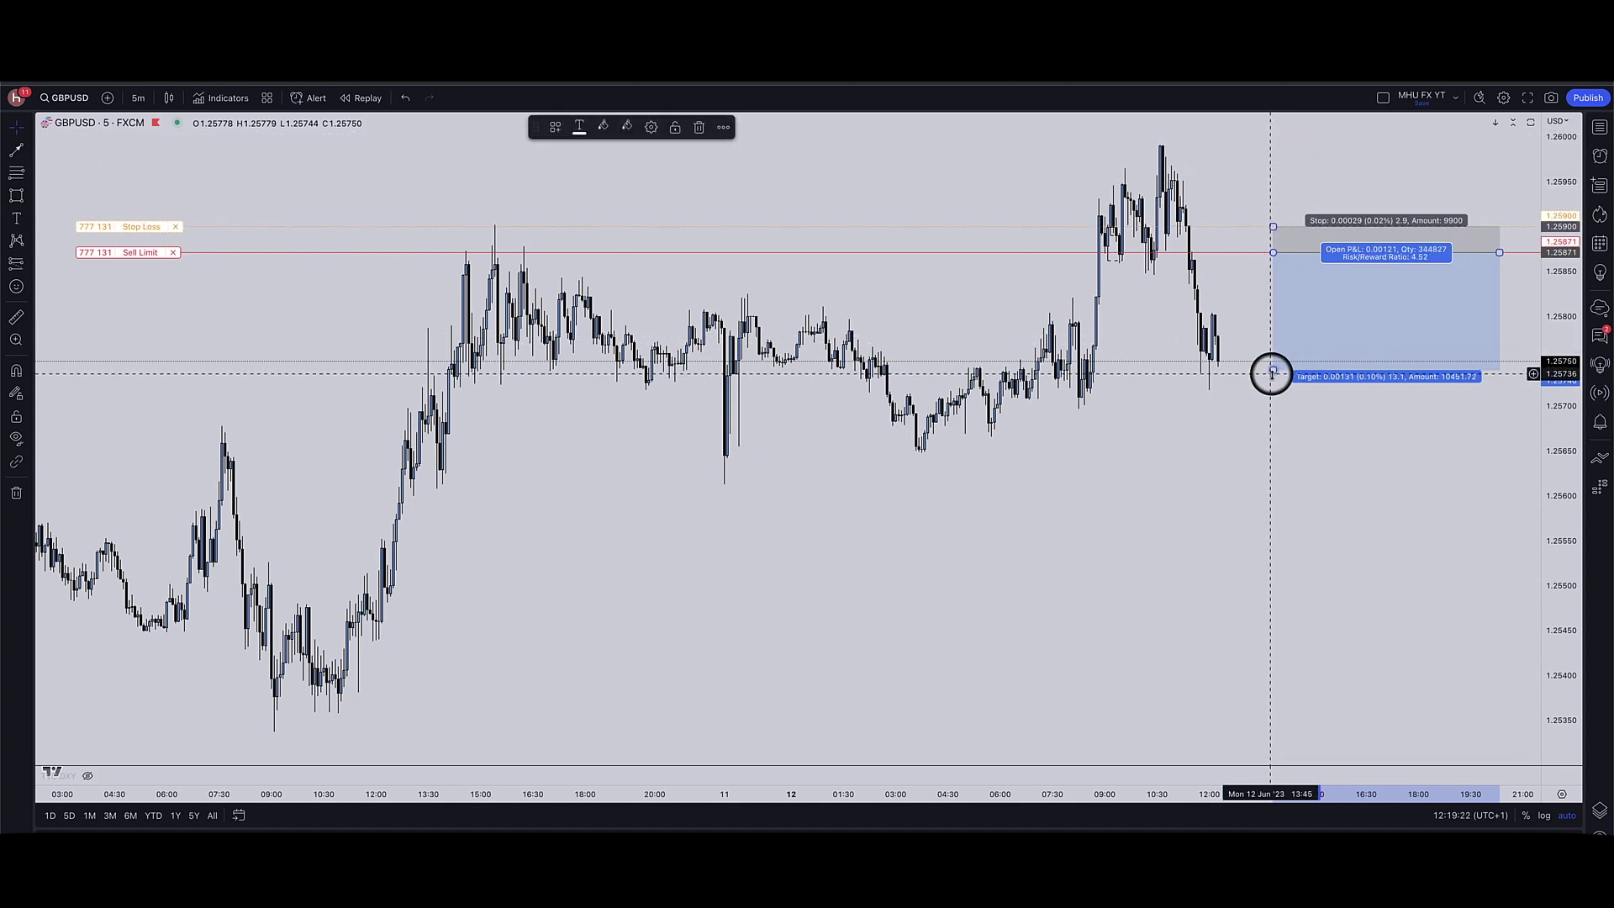
drag(1274, 370, 1268, 453)
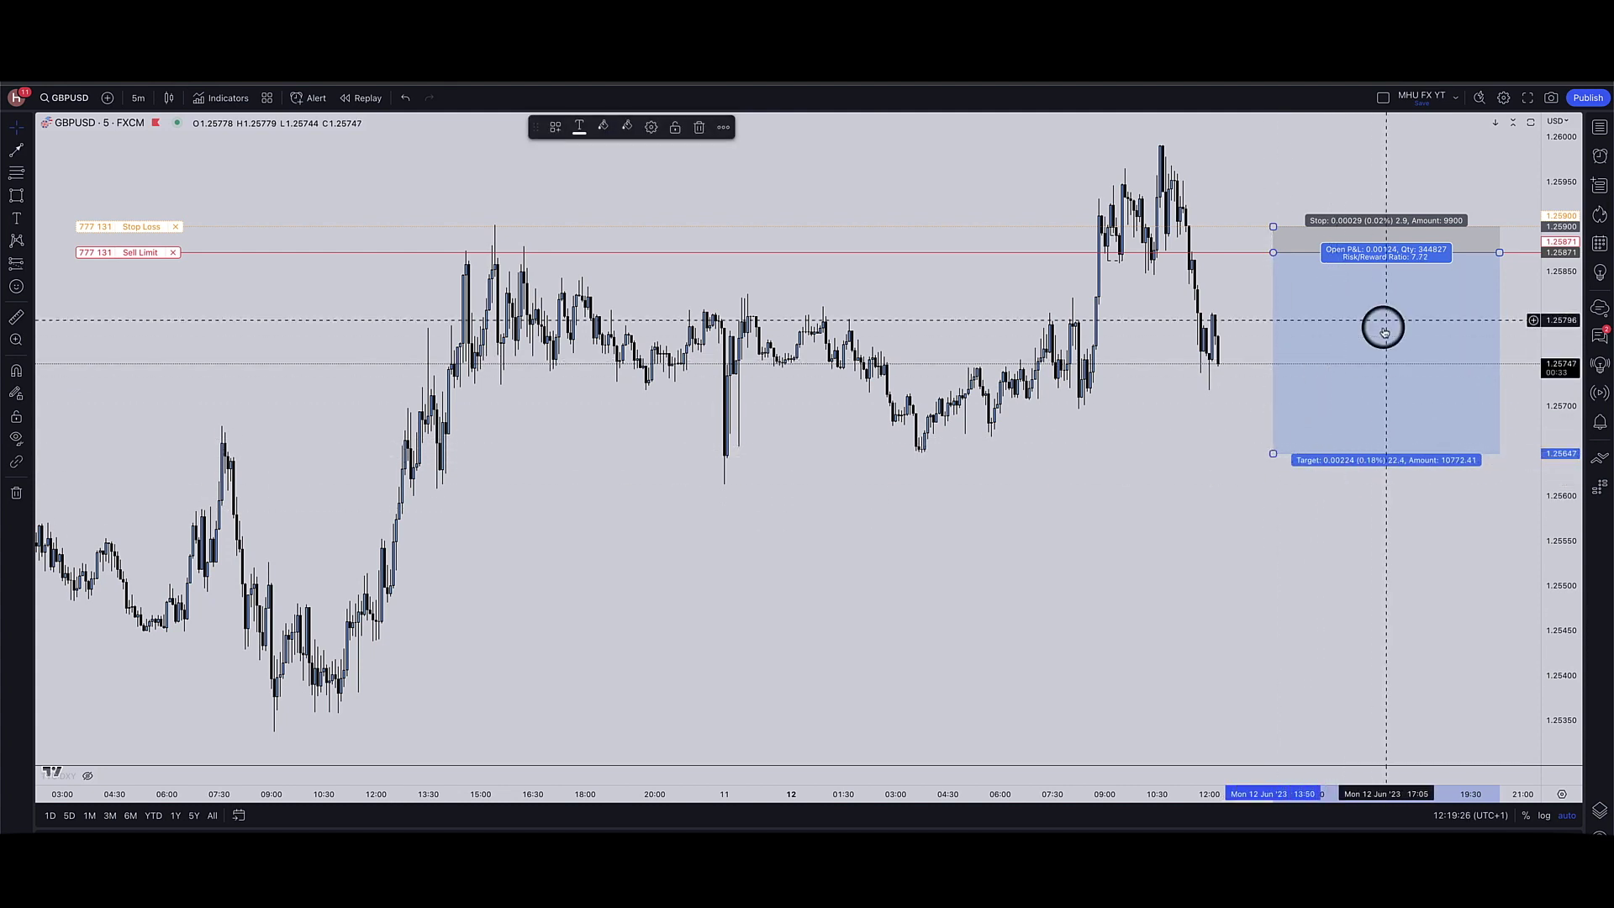
click(1258, 170)
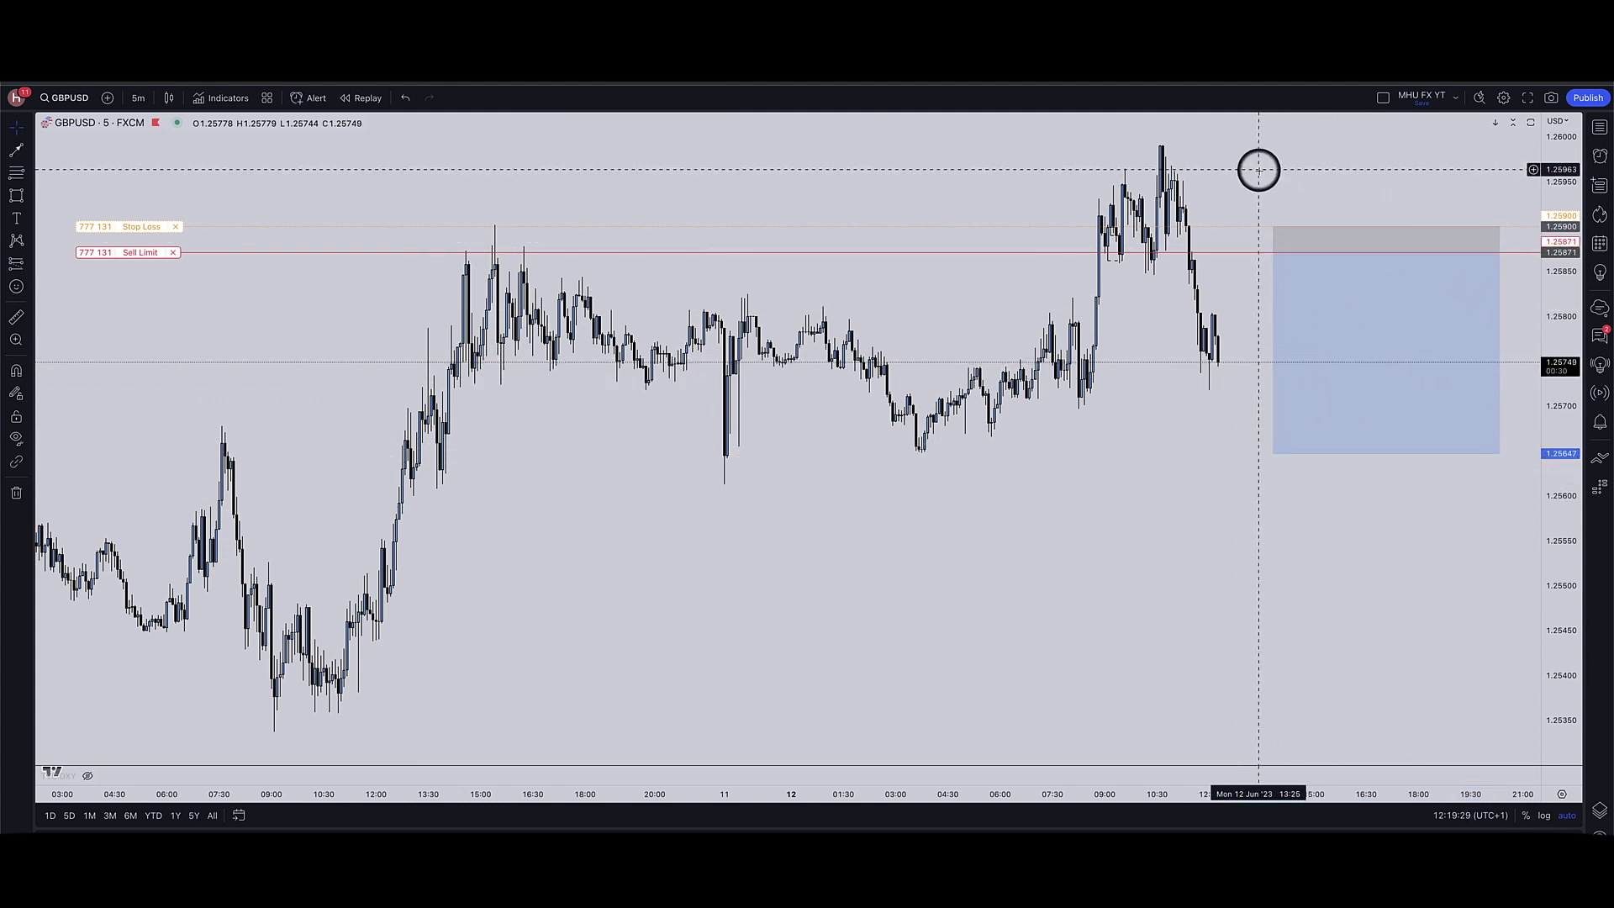
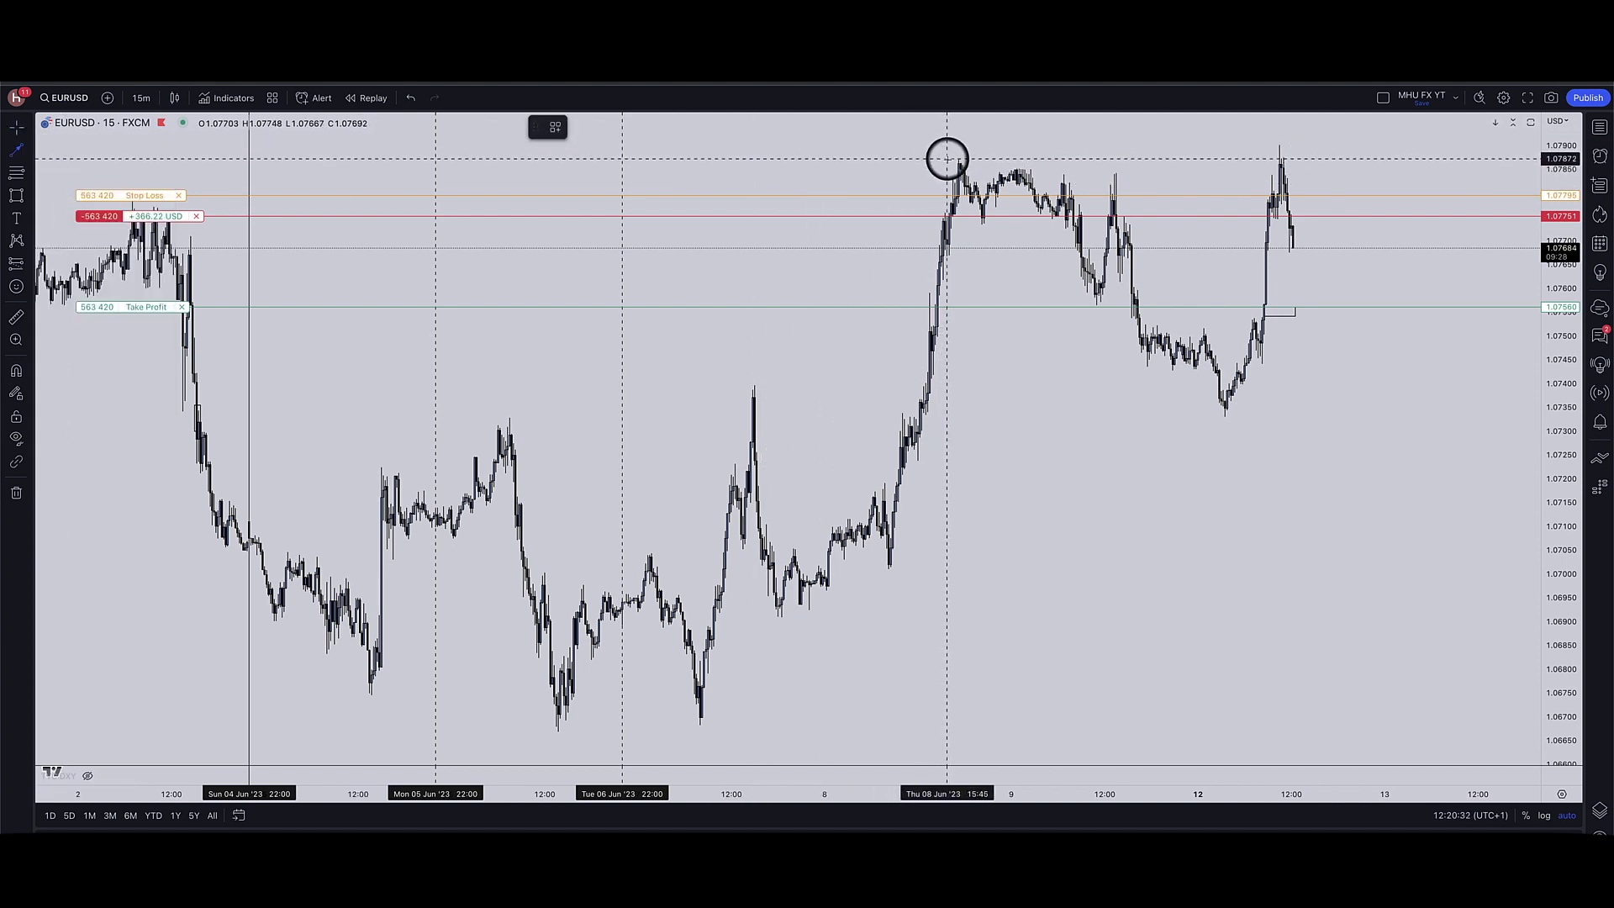
- Draw a horizontal line at about 1.0787 on the 15-minute EURUSD chart, from the 8 June high past the 12 June peak
drag(947, 158, 1387, 158)
scroll(1353, 397, left, 3)
scroll(1428, 192, up, 3)
scroll(1428, 191, up, 2)
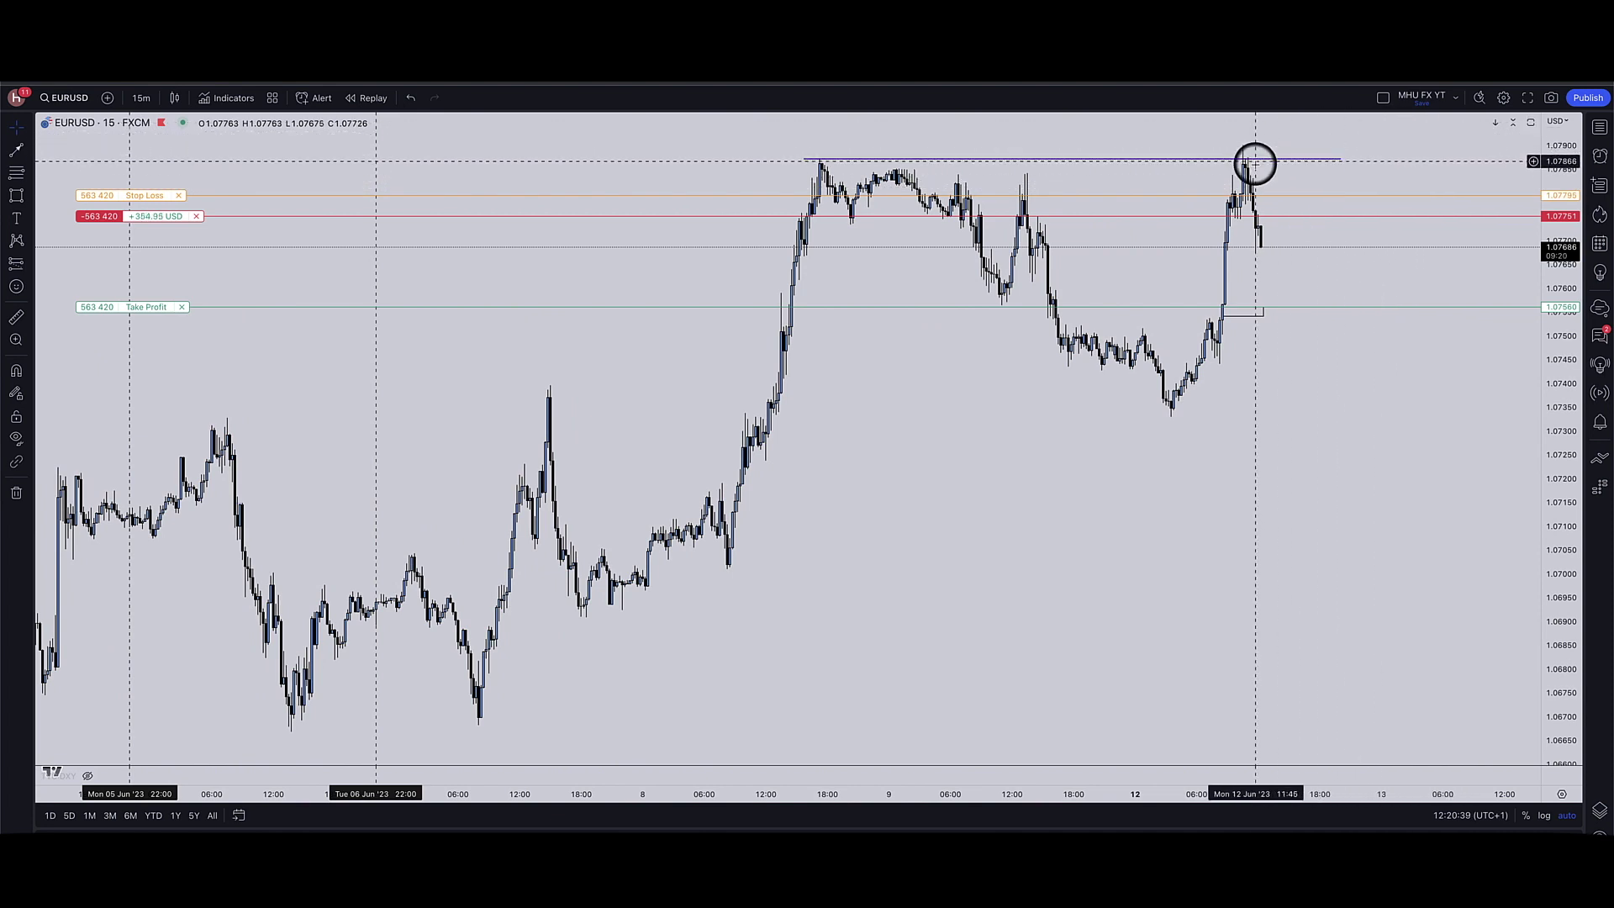
scroll(1253, 234, up, 5)
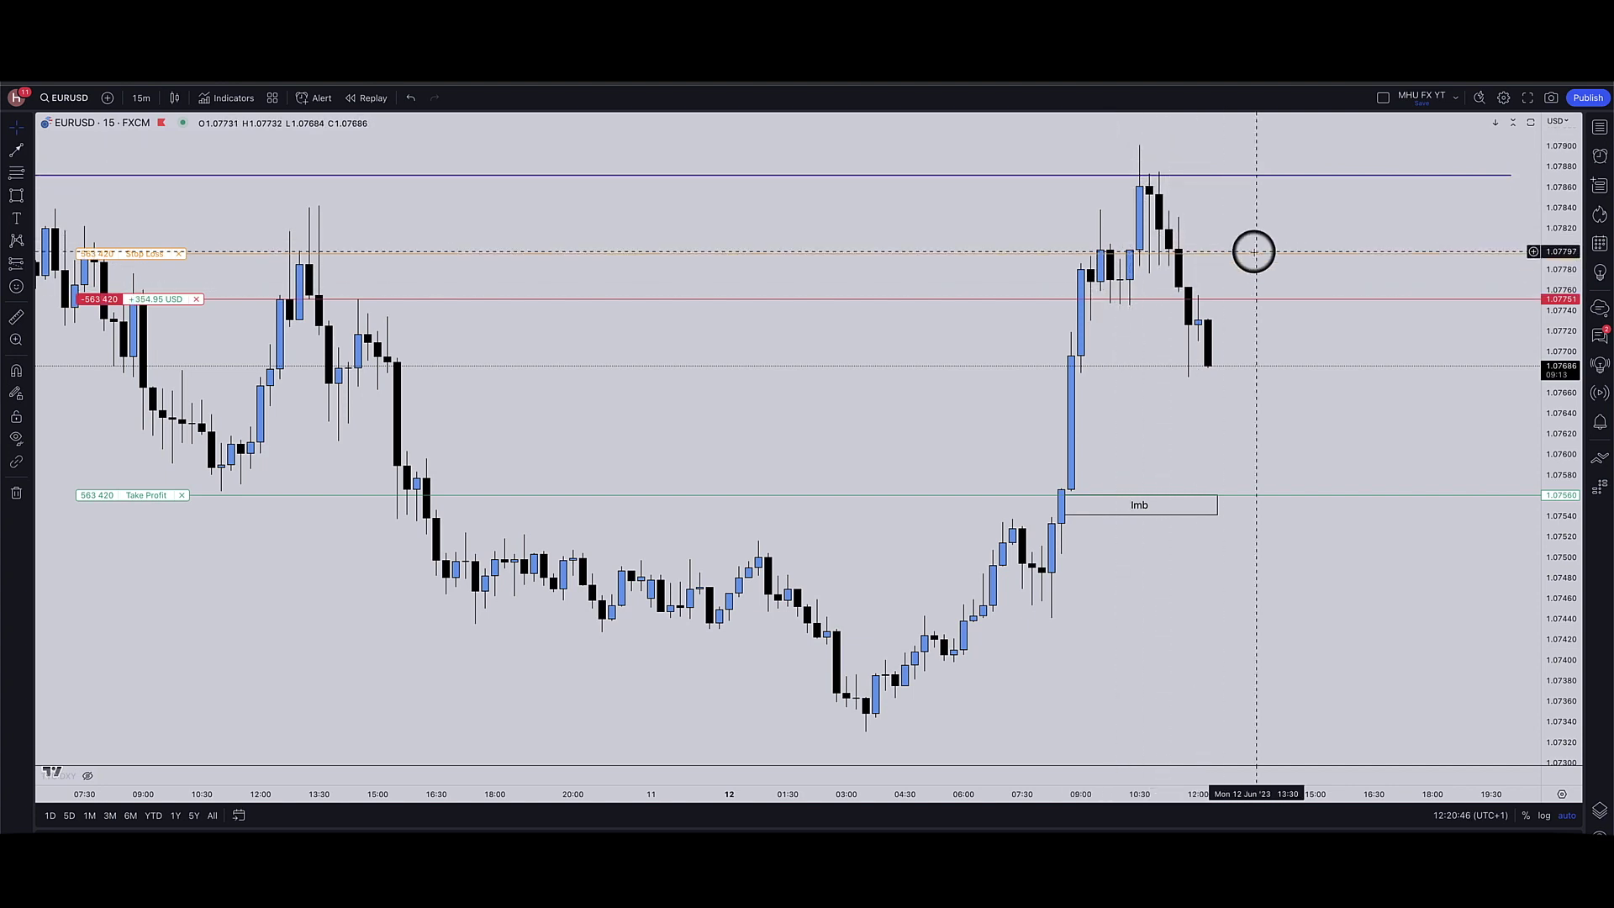
scroll(1219, 306, down, 2)
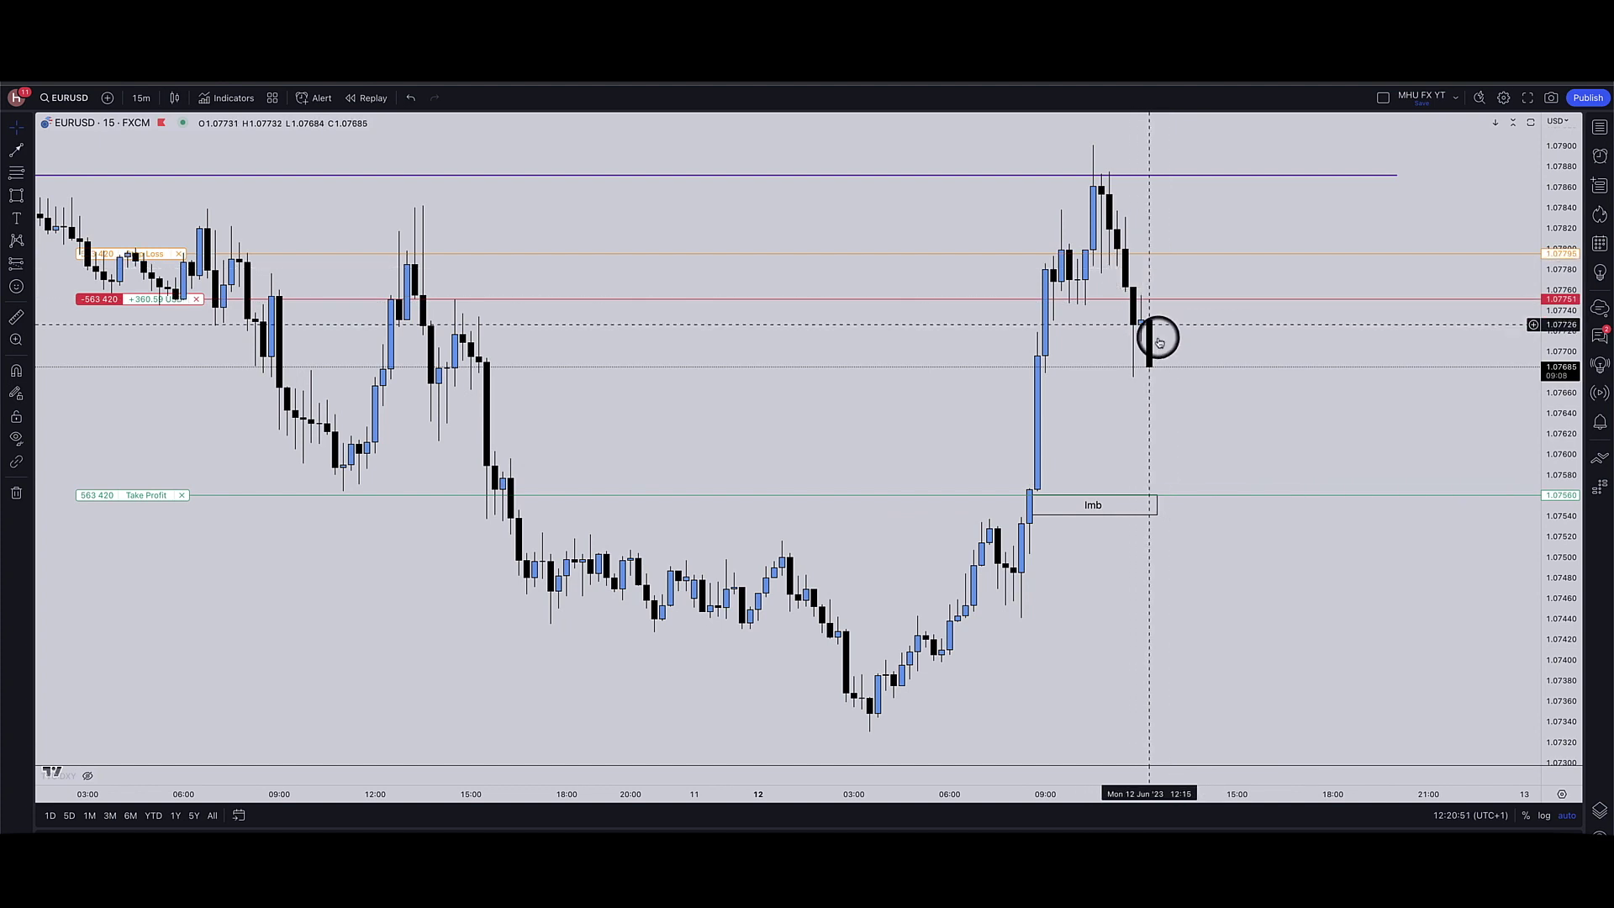
scroll(1150, 322, down, 4)
scroll(1115, 429, up, 2)
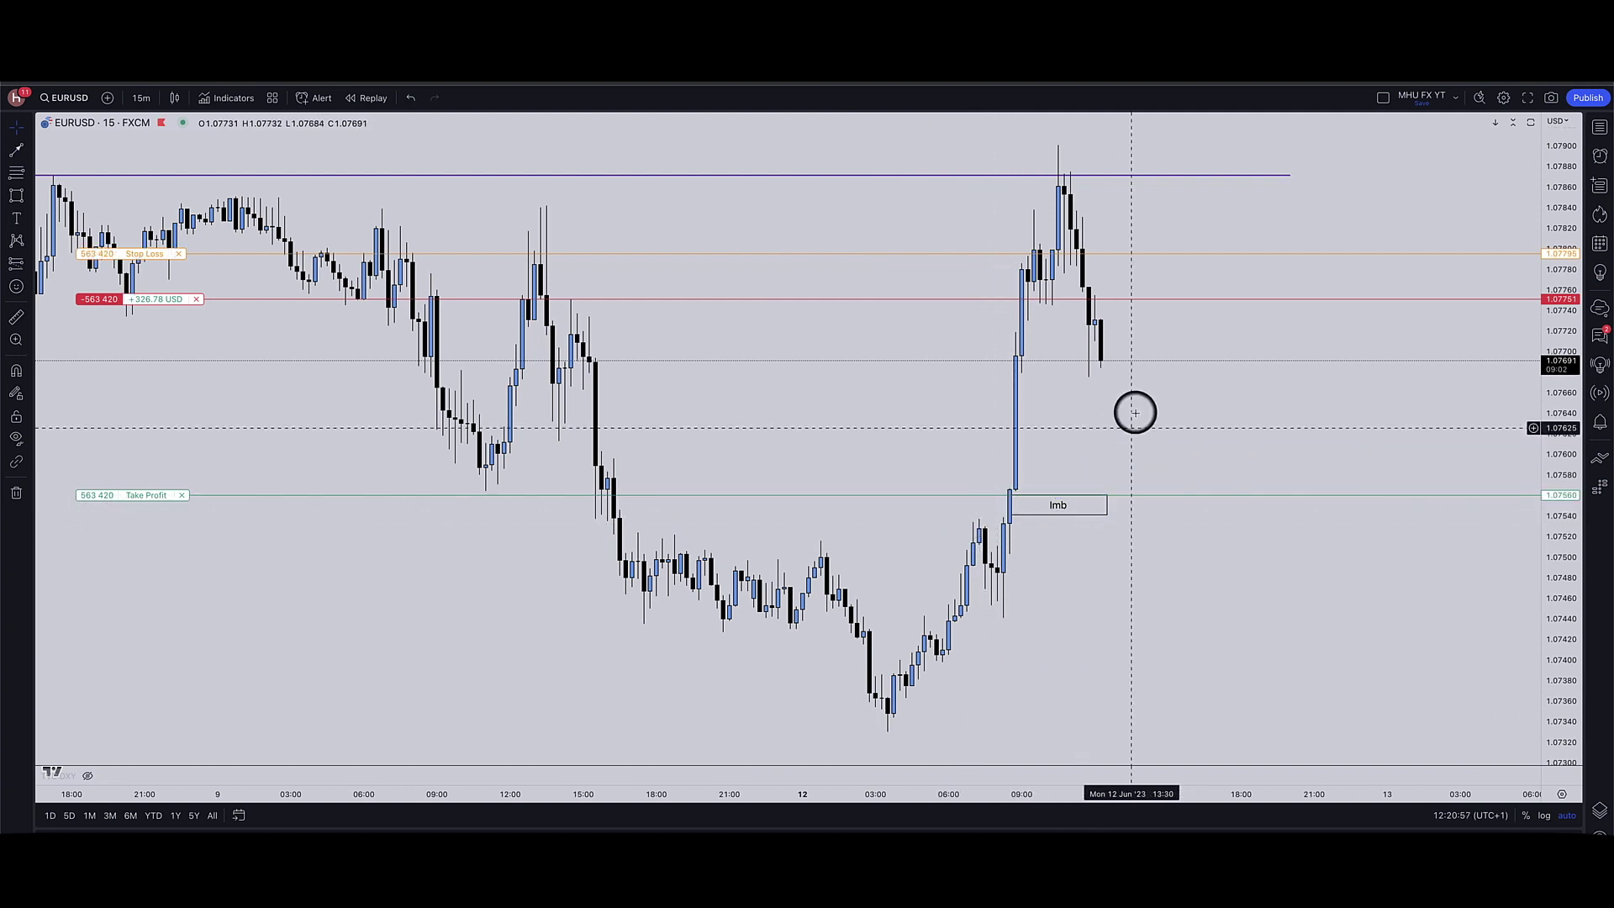
- Extend the Imb rectangle on the EURUSD chart forward in time to about 15:30 on 12 June
click(1104, 504)
drag(1106, 504, 1181, 502)
scroll(1127, 364, down, 5)
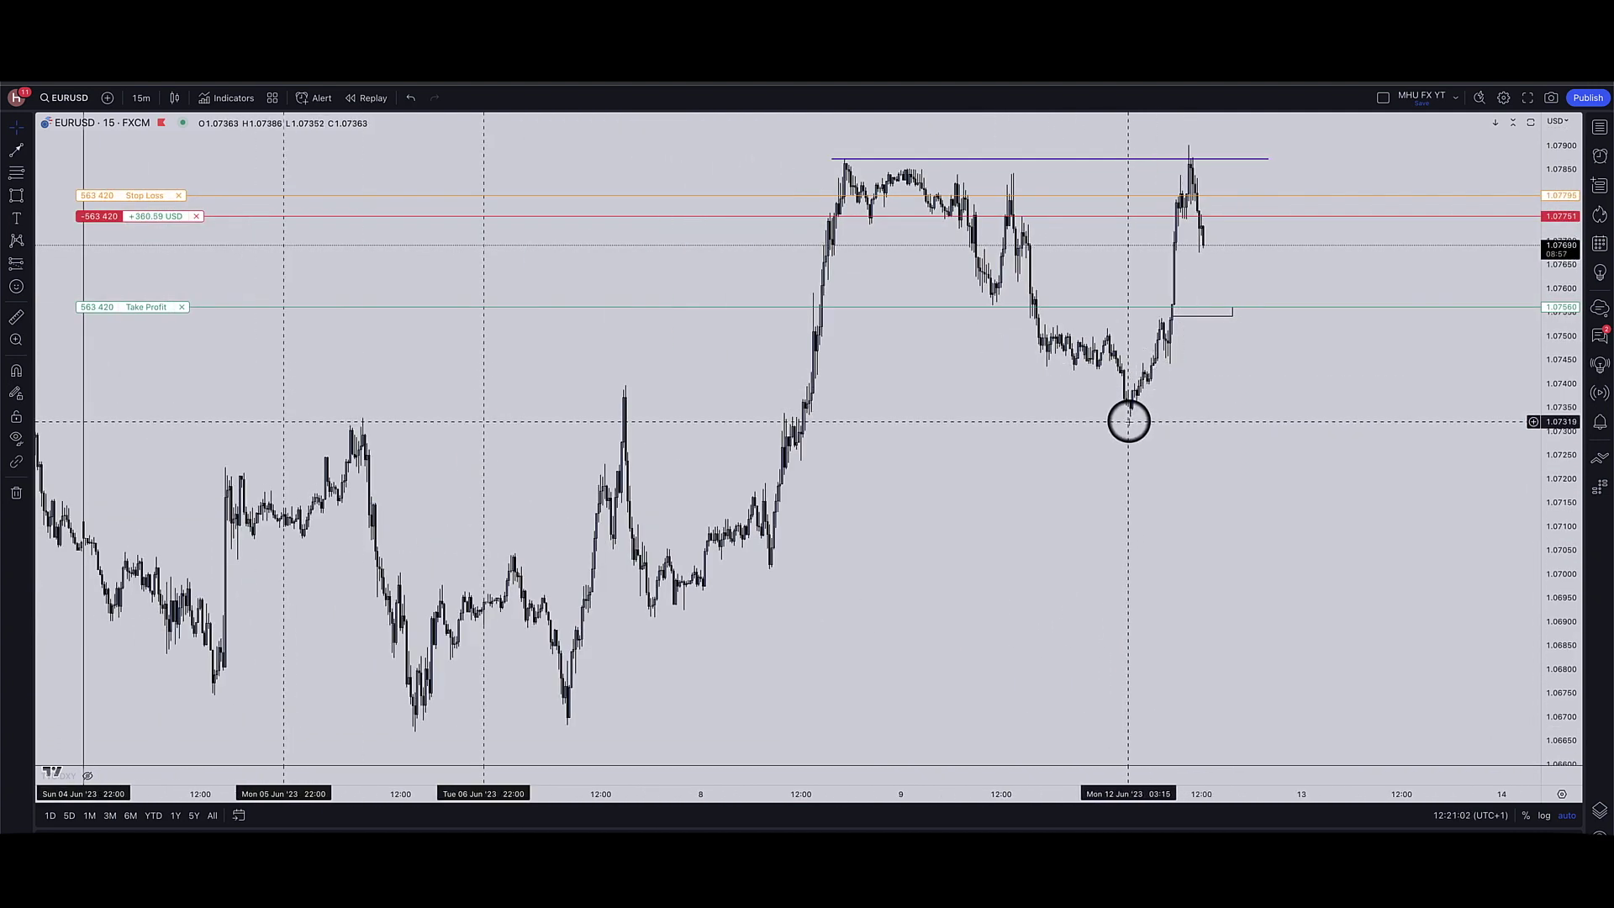
scroll(1129, 418, up, 3)
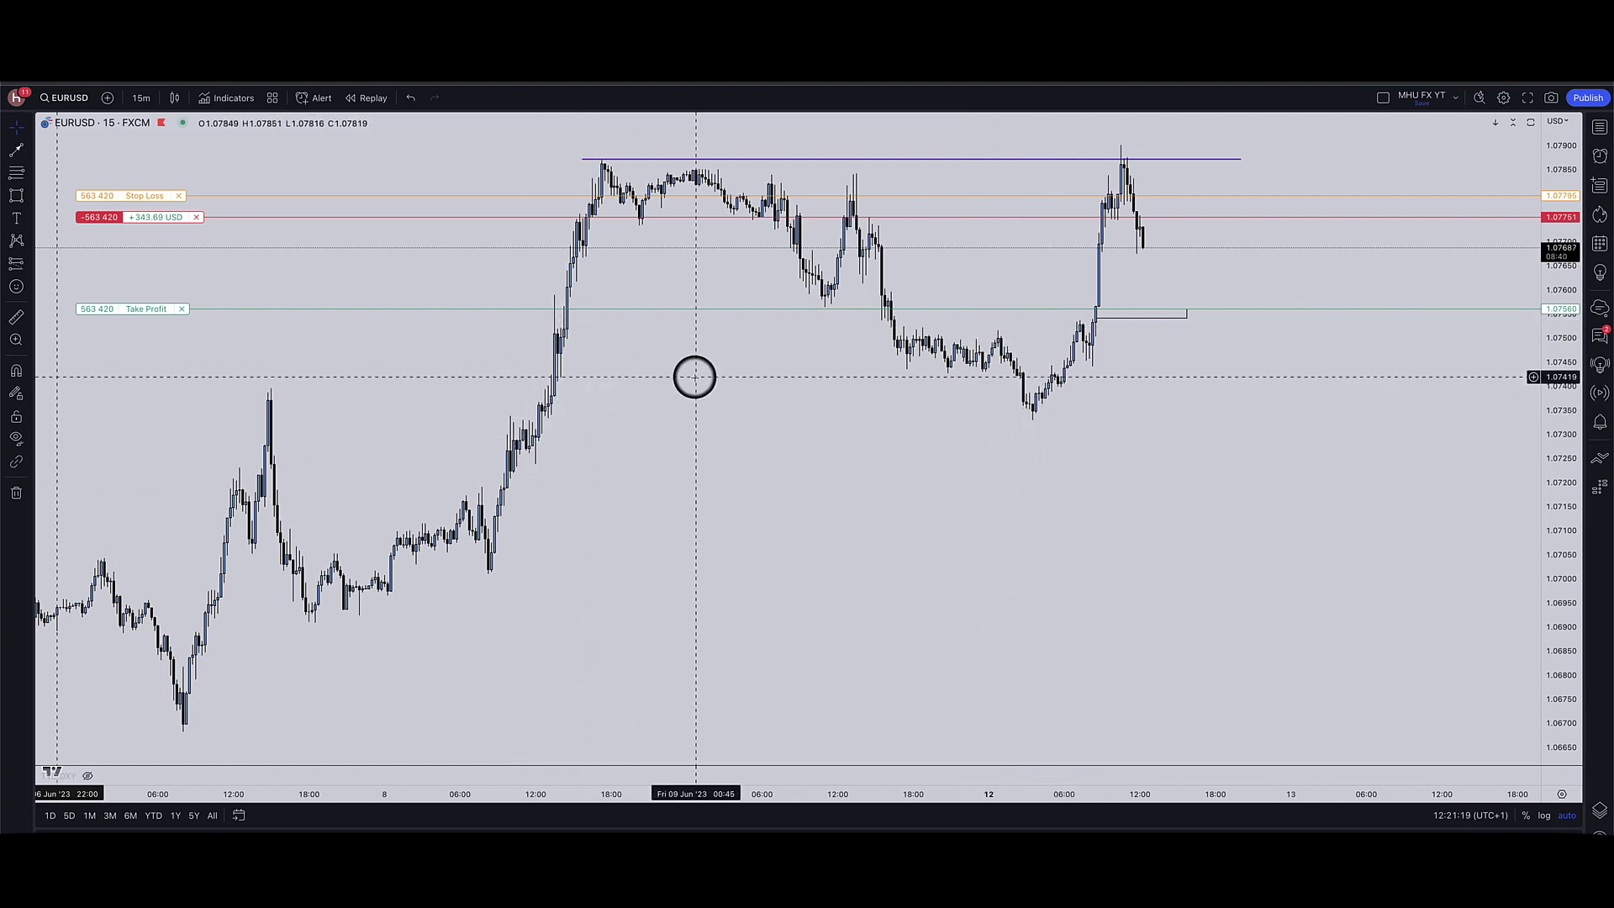
- Switch EURUSD to the 4-hour timeframe and mark the zone between about 1.0730 and 1.0742, from 8 to 12 June, with a rectangle
text(4h)
key(Return)
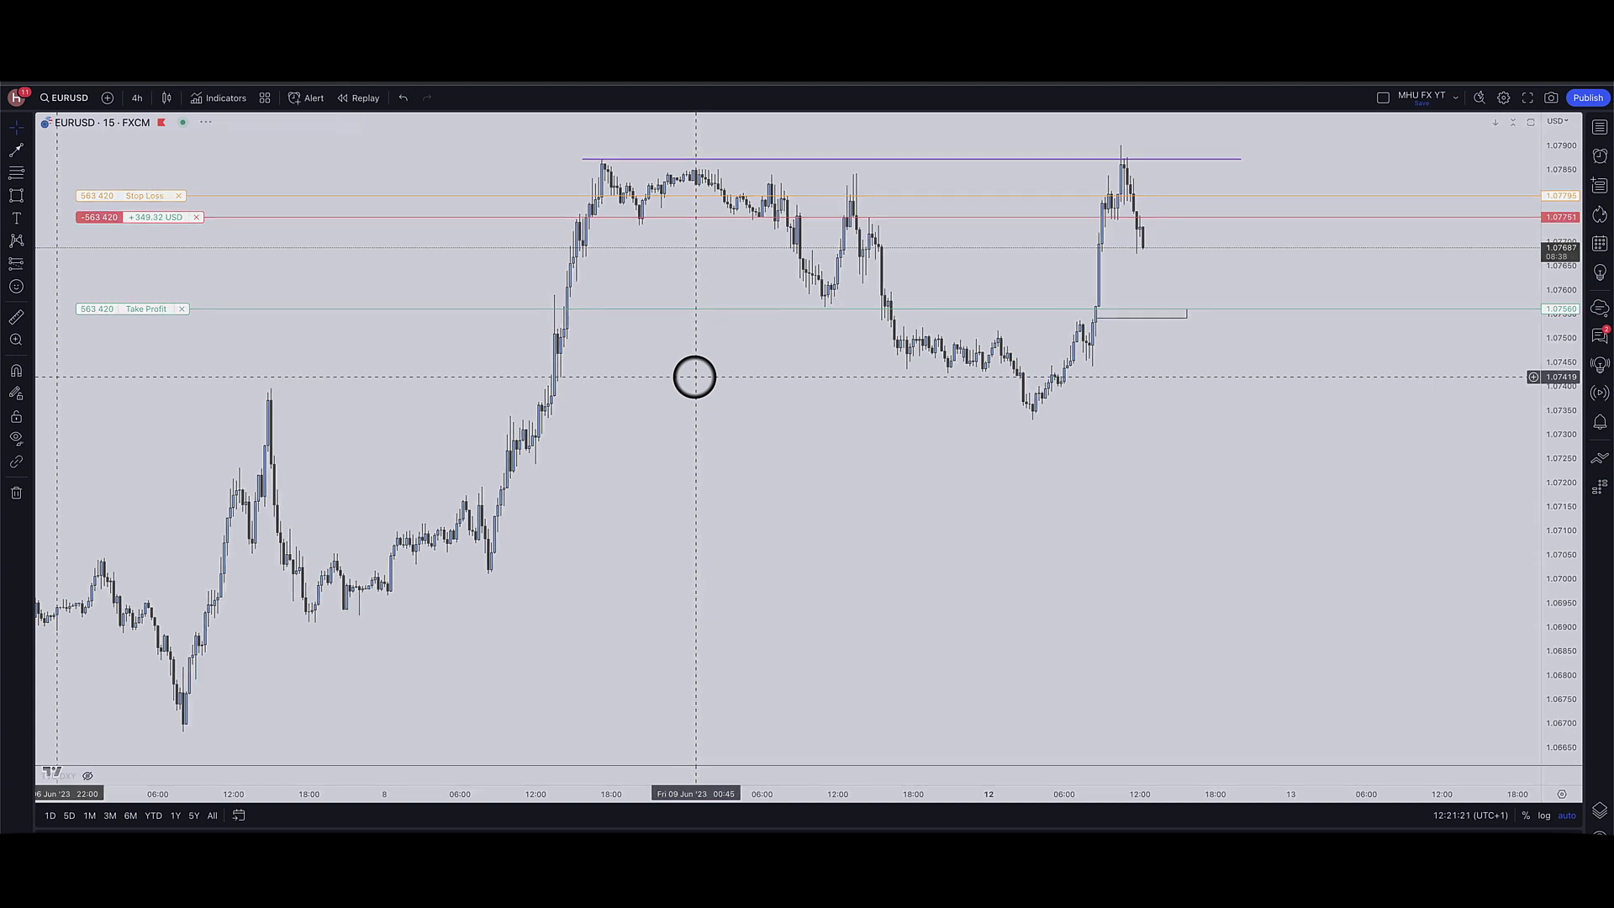
drag(695, 375, 901, 519)
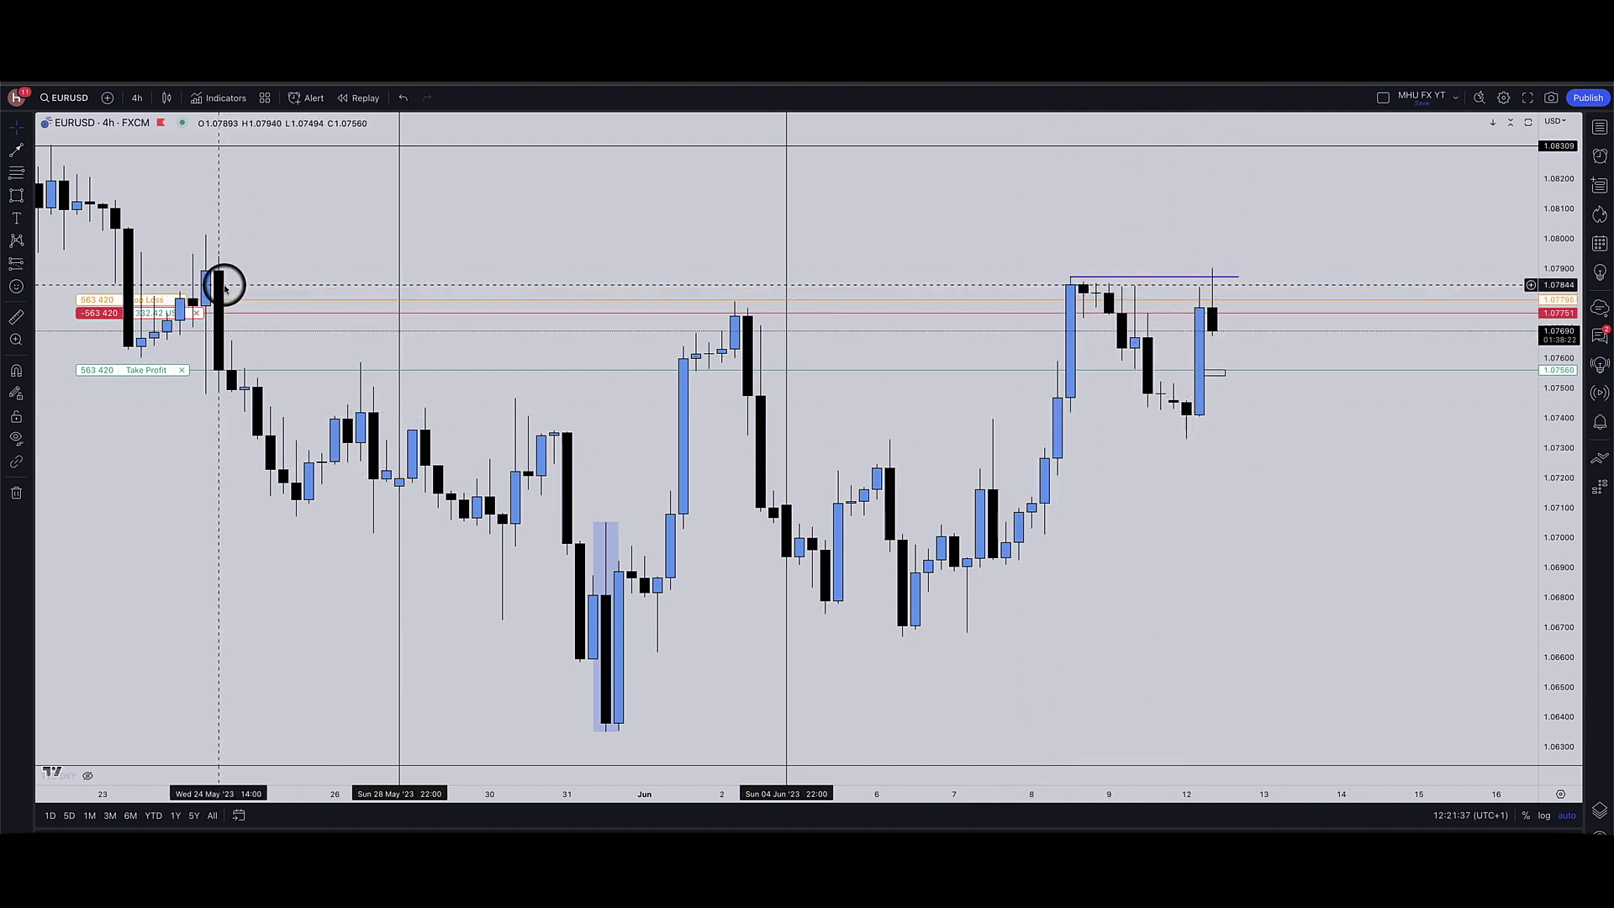
click(19, 196)
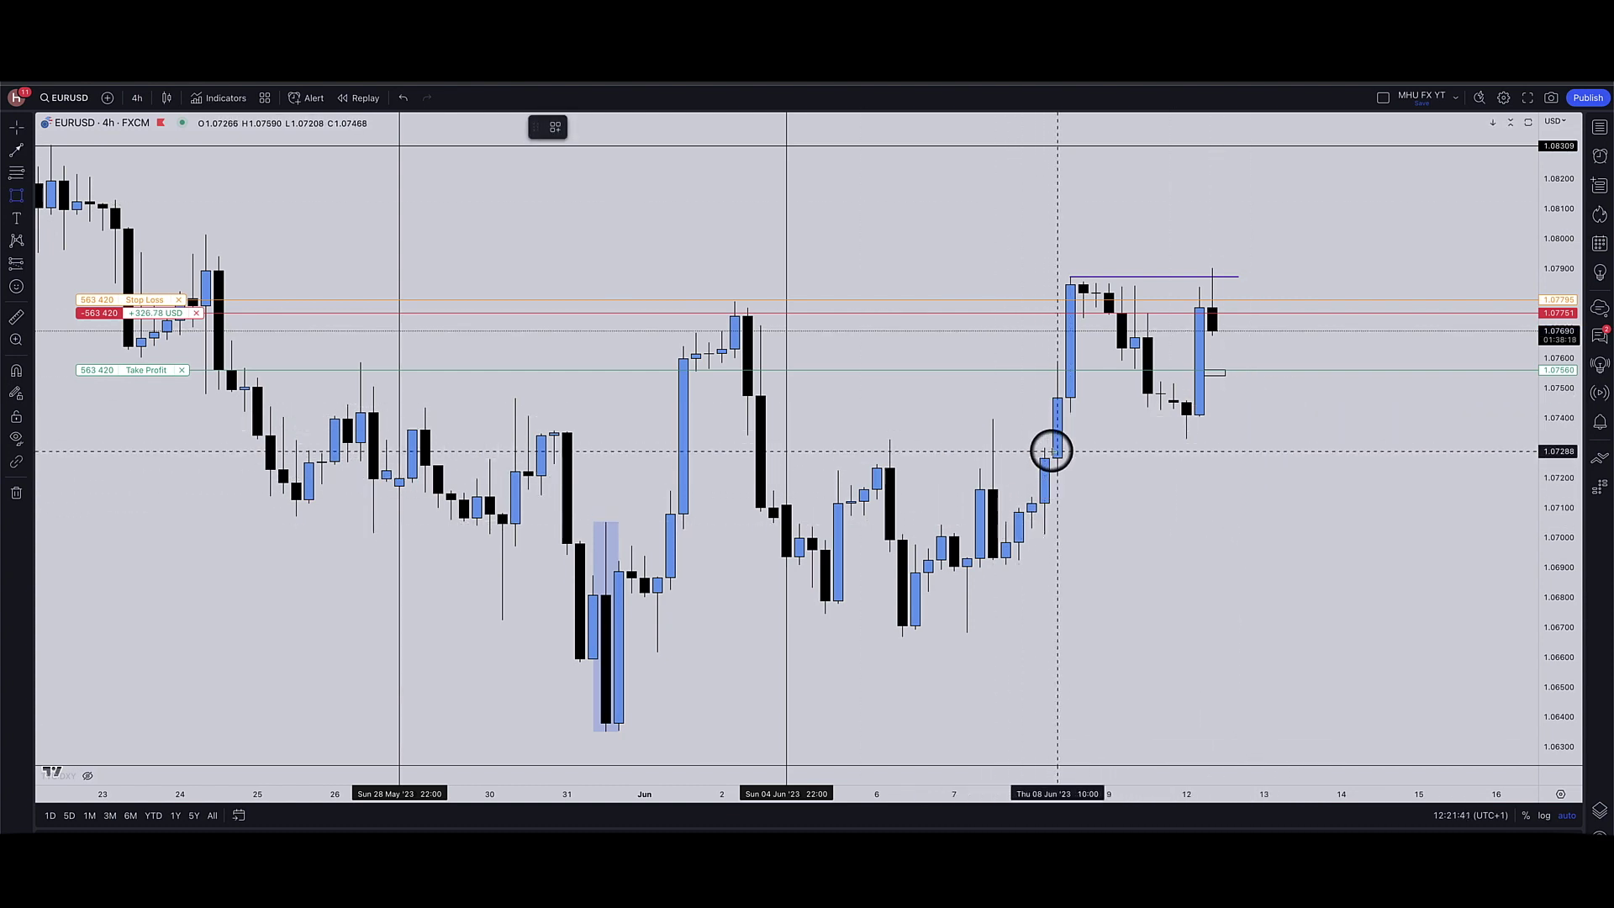
drag(1031, 450, 1241, 412)
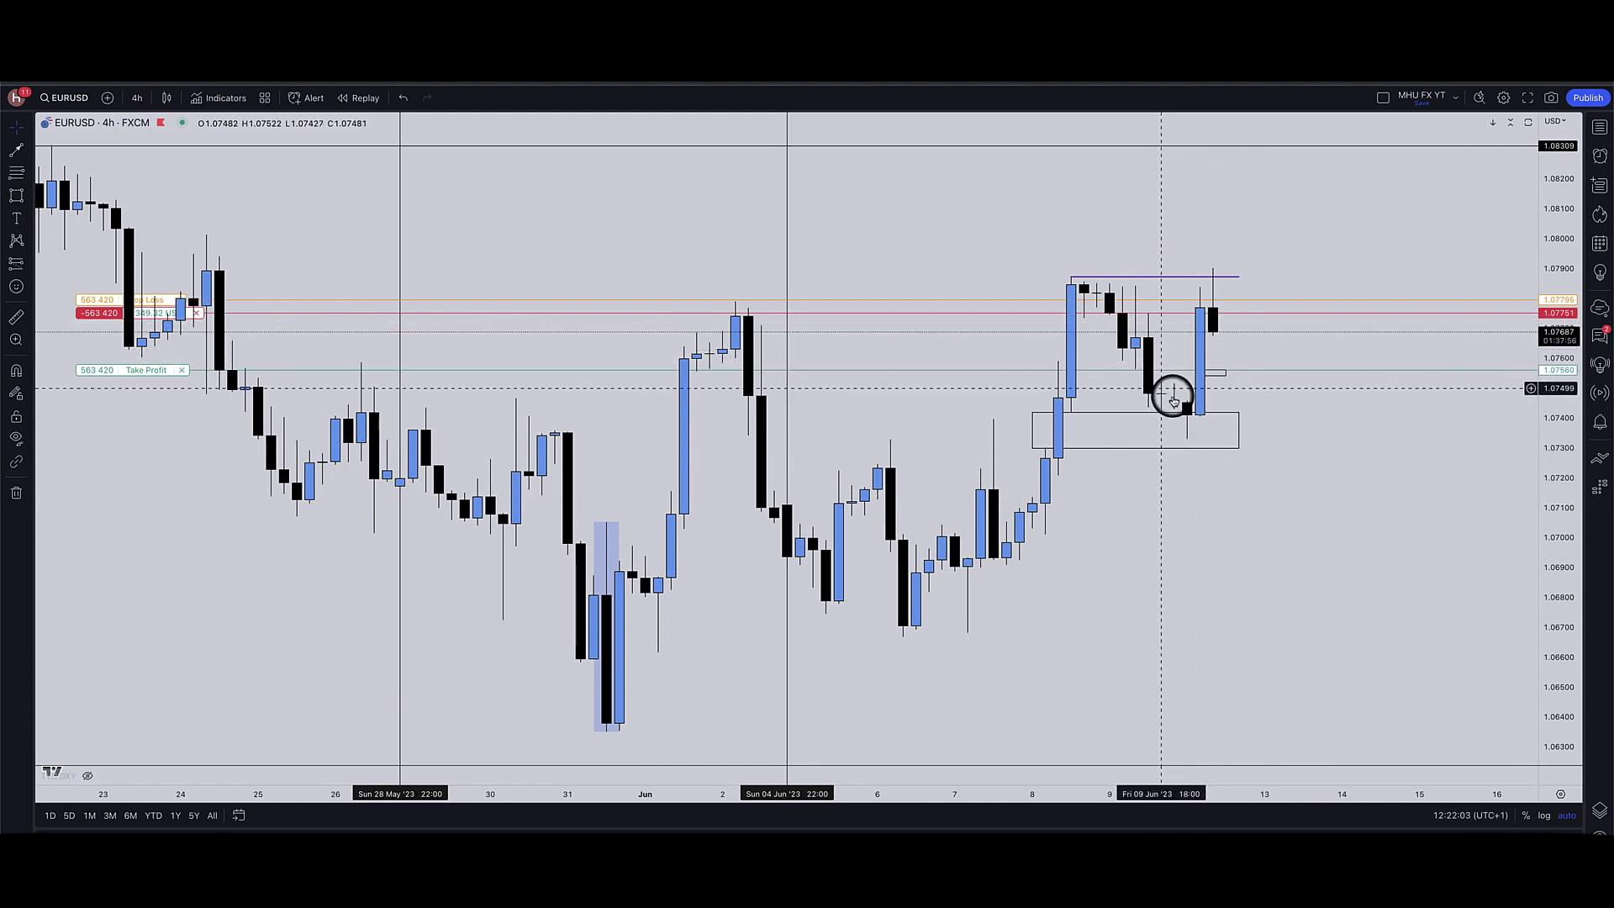
click(1187, 431)
click(1204, 501)
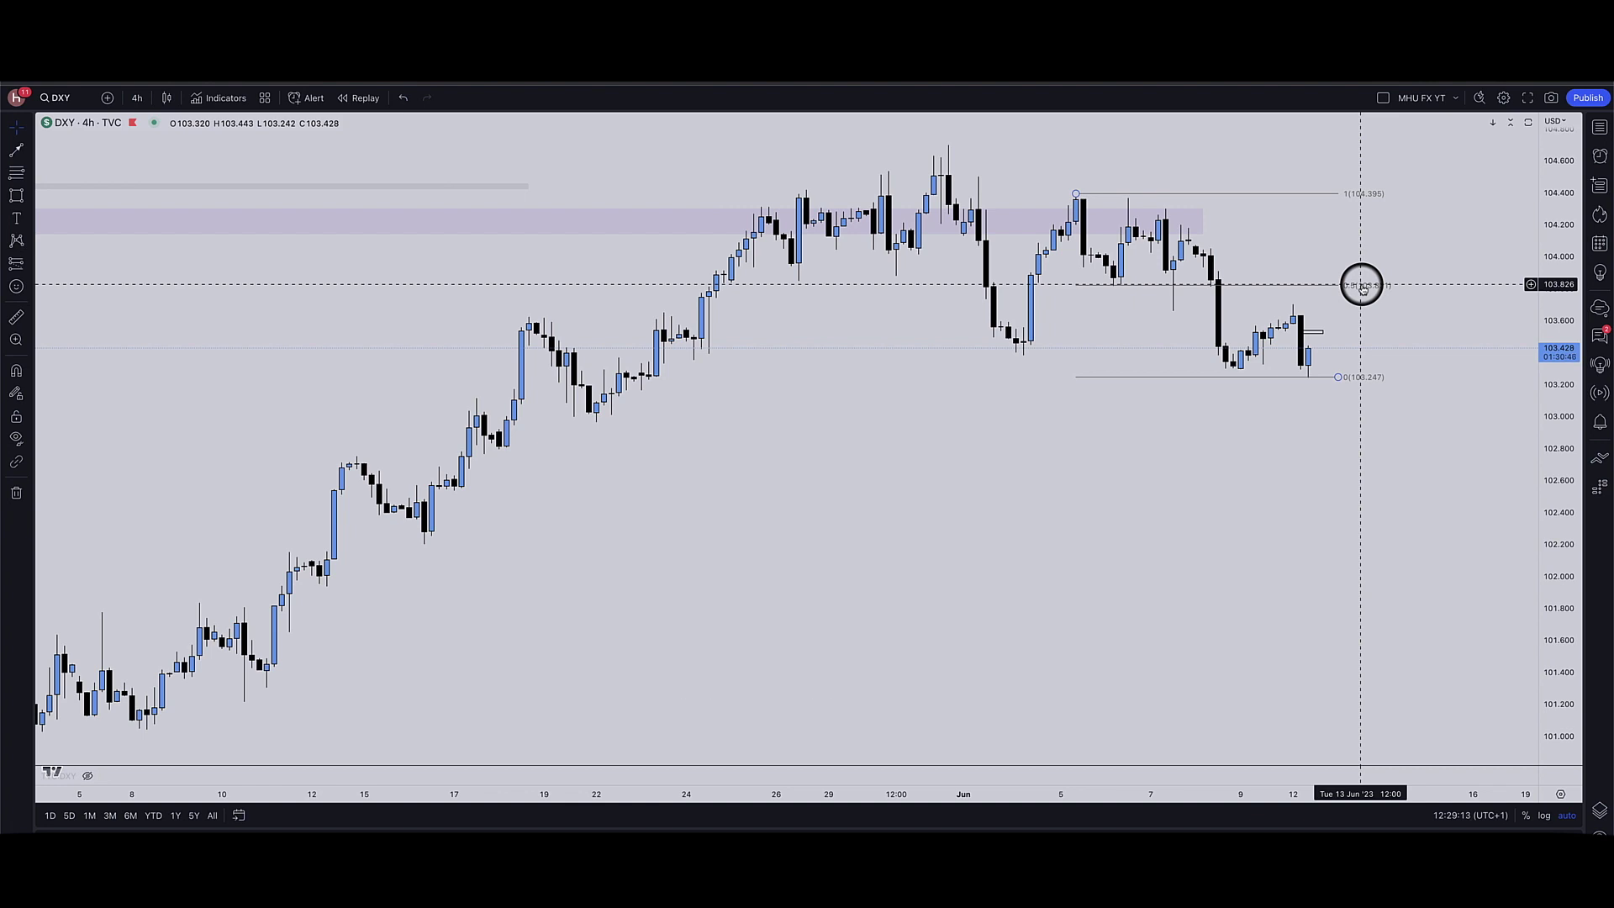
- Examine the 4-hour DXY chart against its drawn retracement levels and the candles of 9 to 12 June
scroll(1246, 465, up, 3)
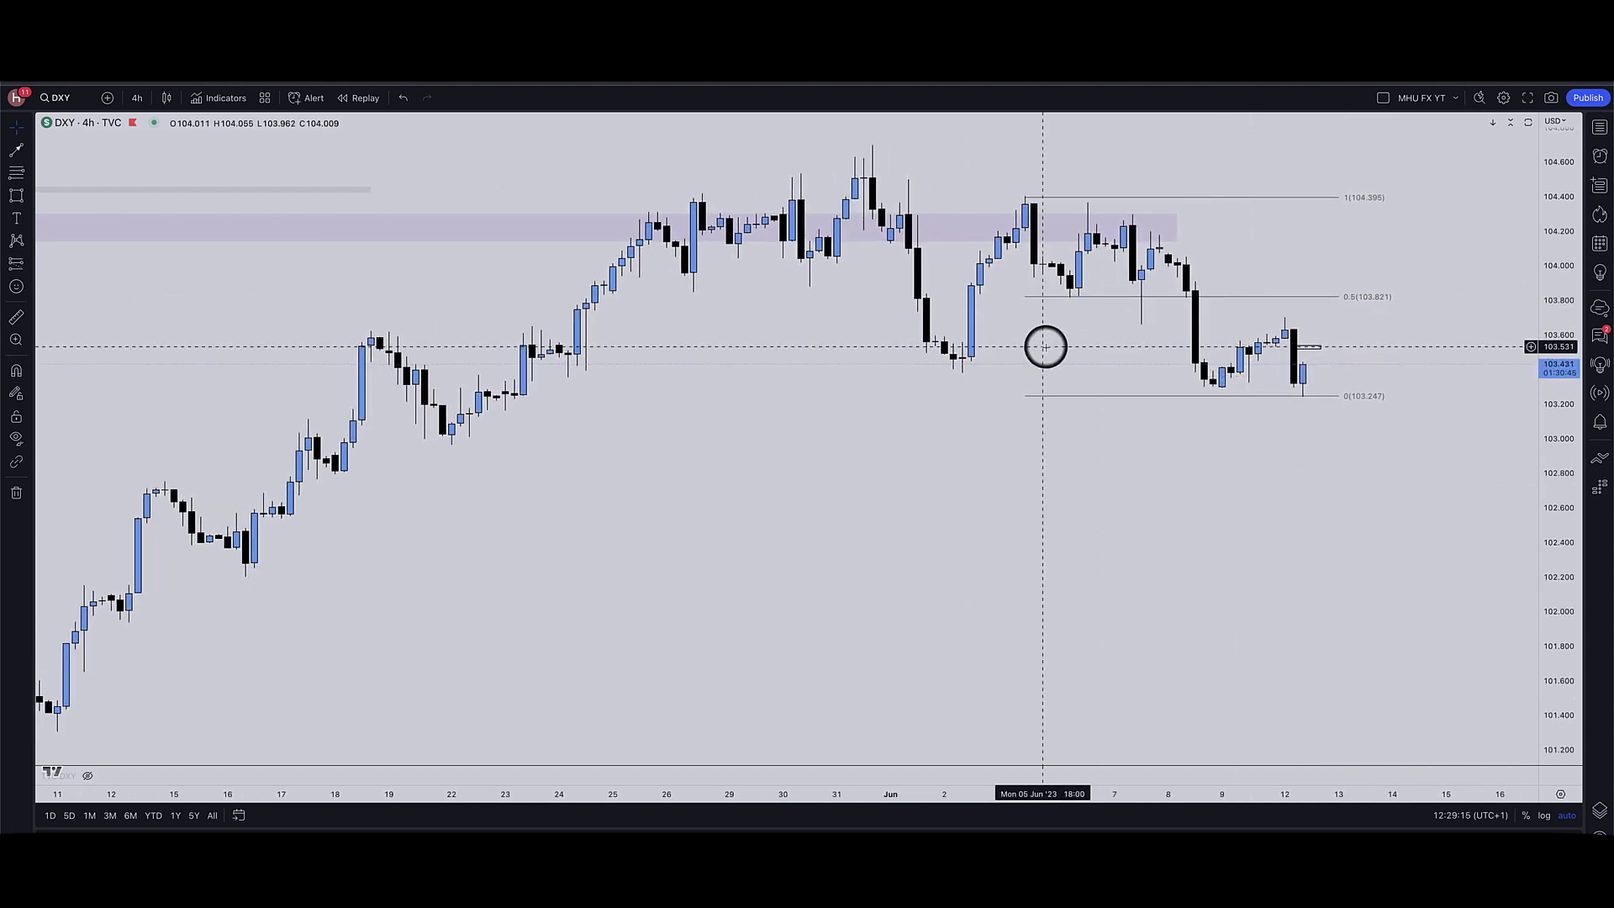
scroll(930, 306, up, 2)
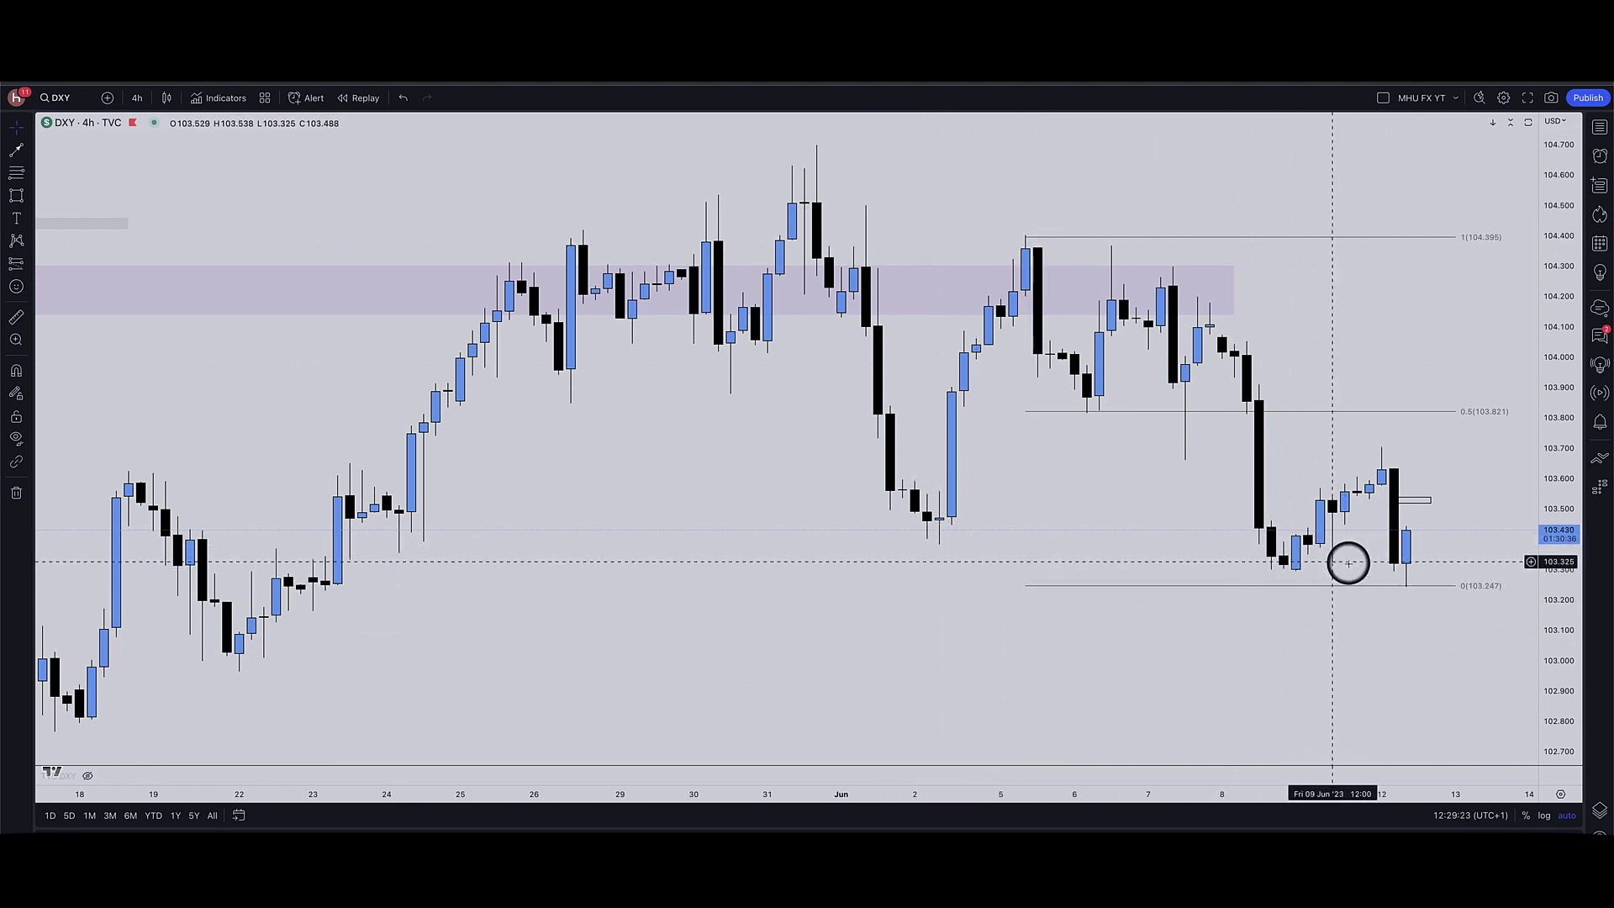
scroll(1278, 623, up, 2)
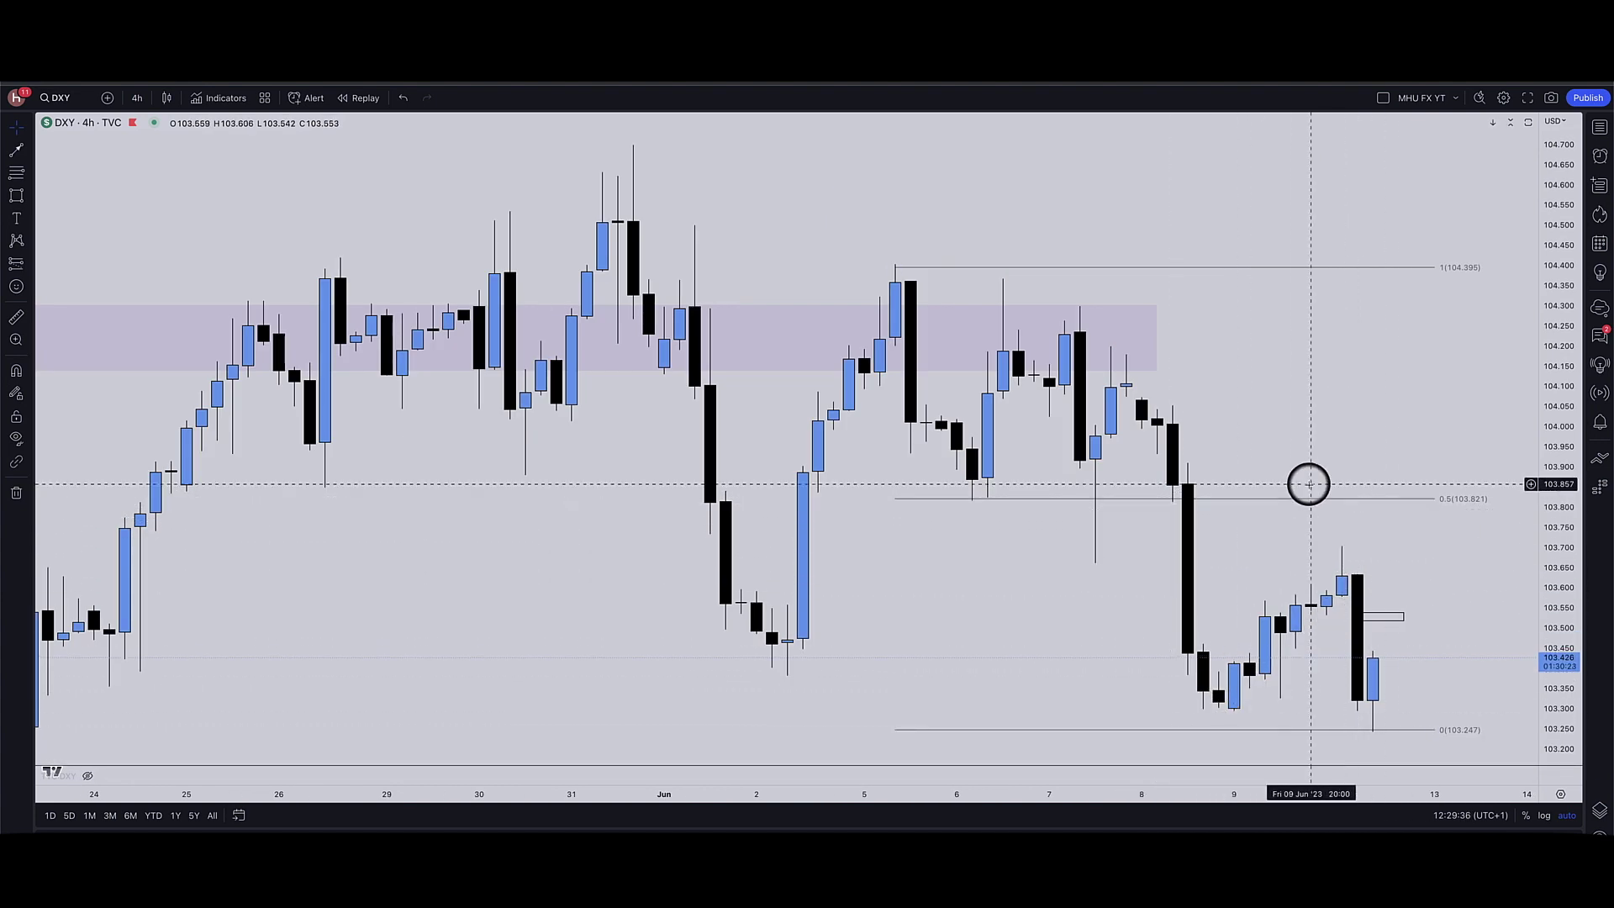
scroll(1320, 670, down, 3)
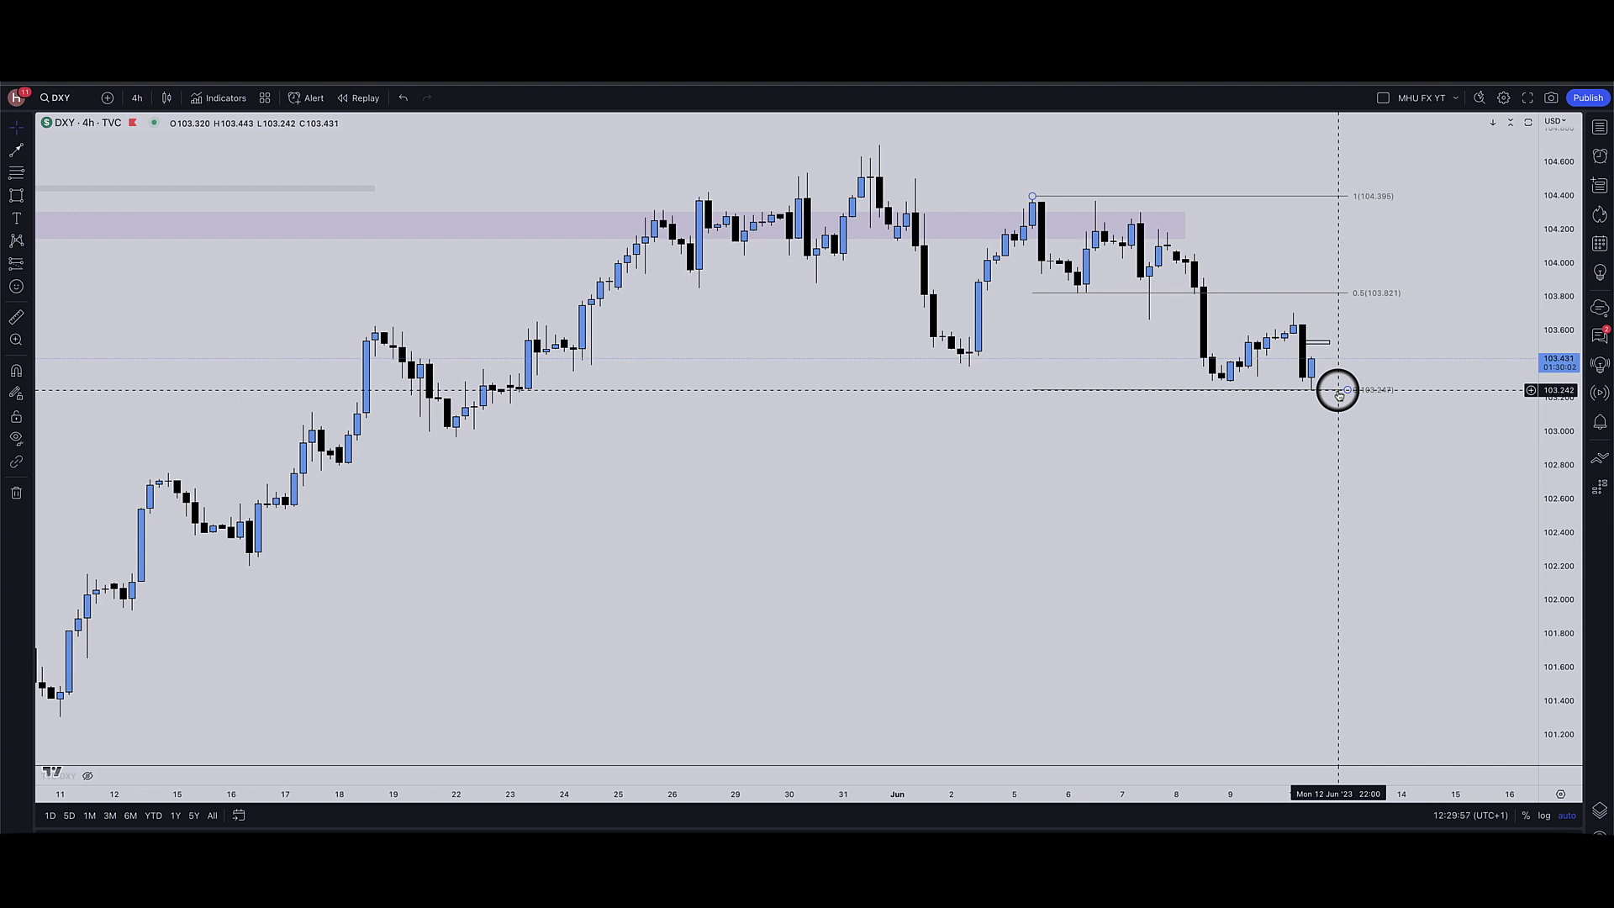
click(1338, 391)
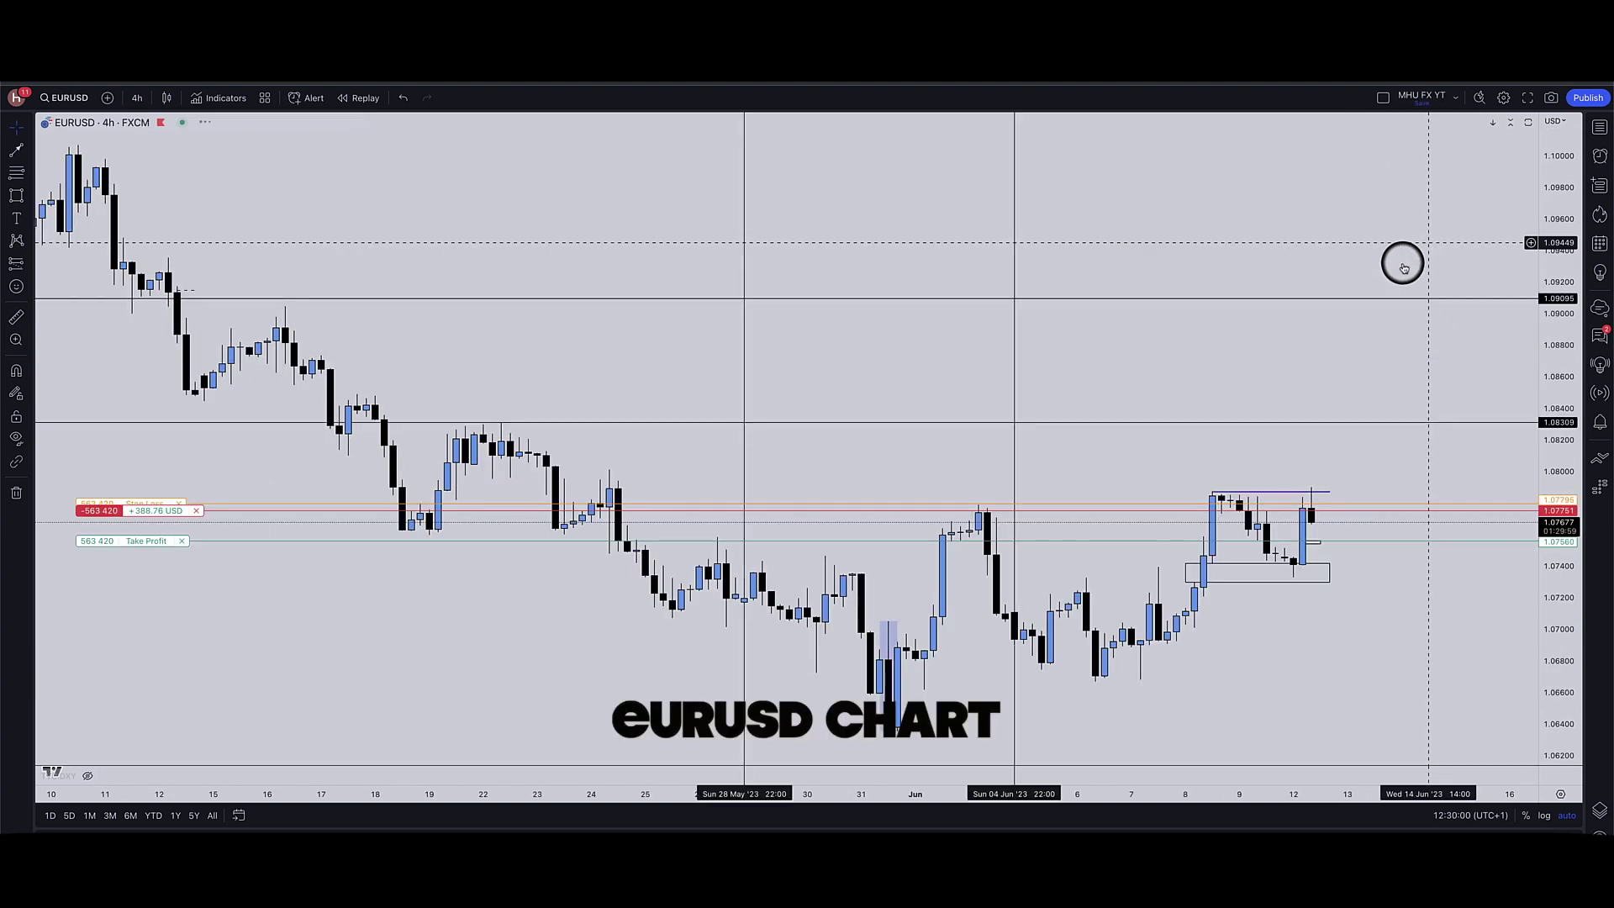
- Draw a Fib retracement on the 4-hour EURUSD chart from the 6 June low at 1.06664 up to about 1.0787
scroll(1329, 364, up, 5)
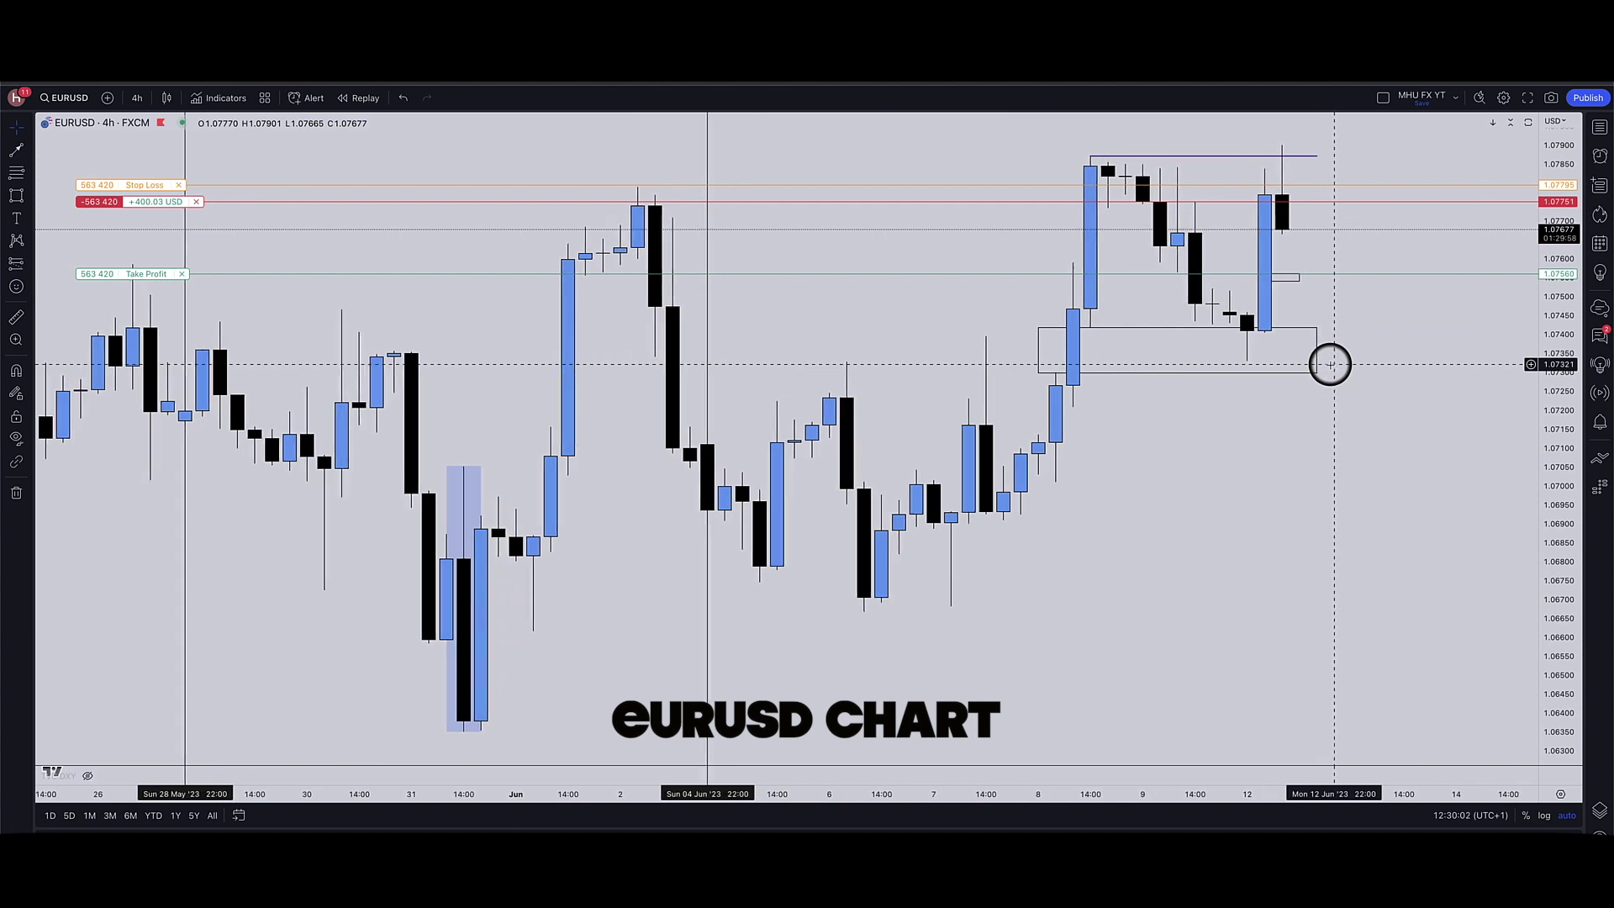
scroll(1326, 364, down, 3)
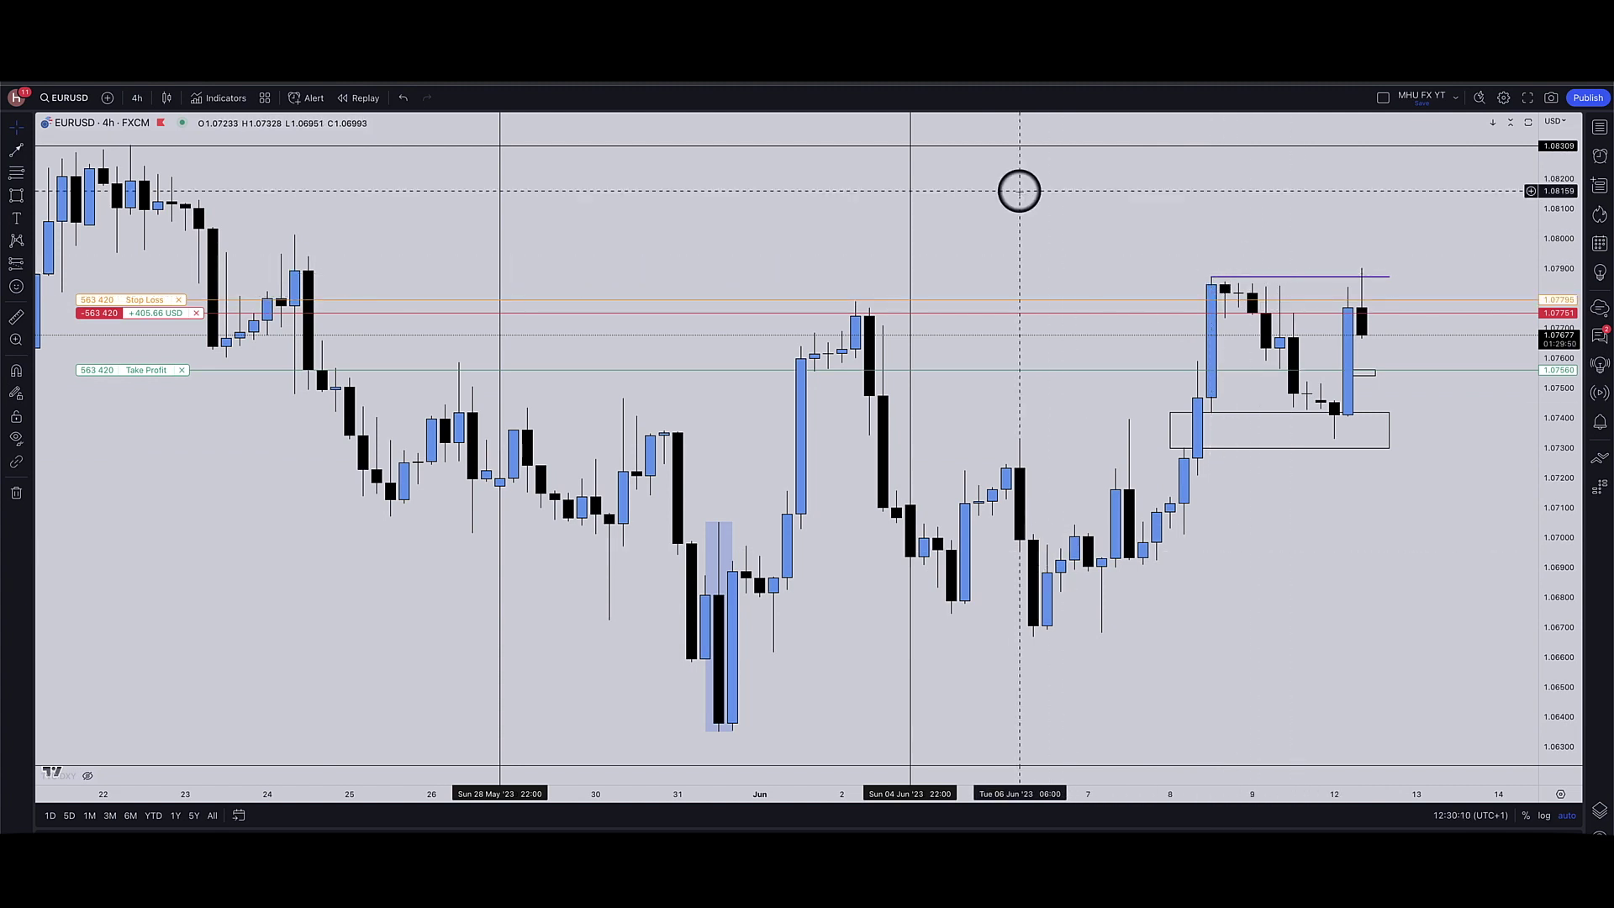
click(10, 173)
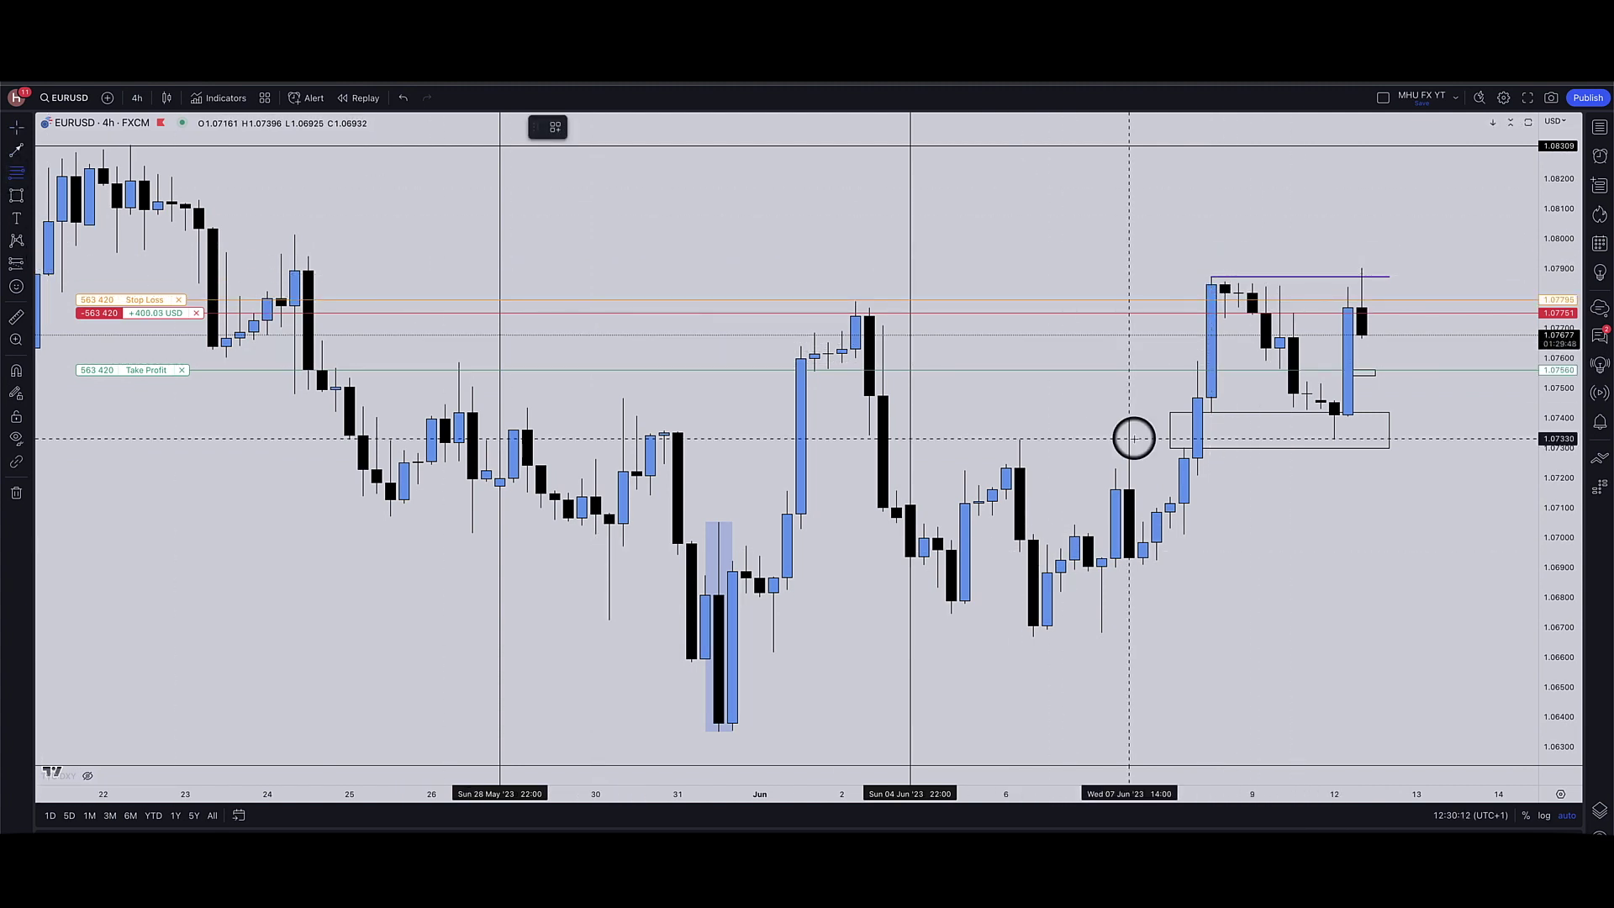
click(1032, 638)
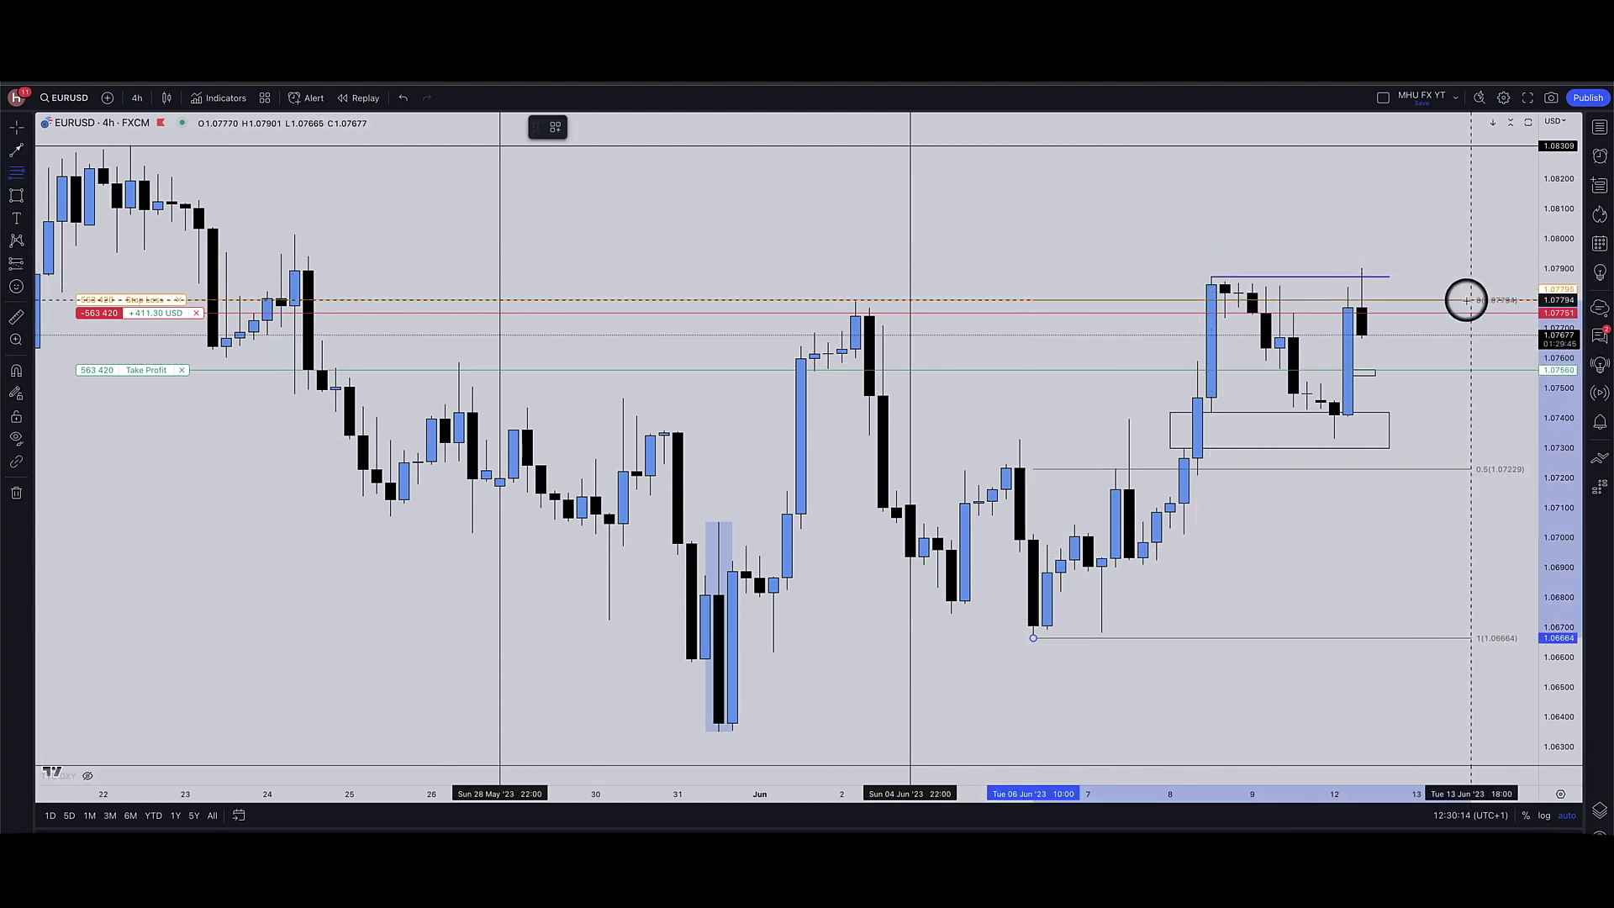
click(1469, 278)
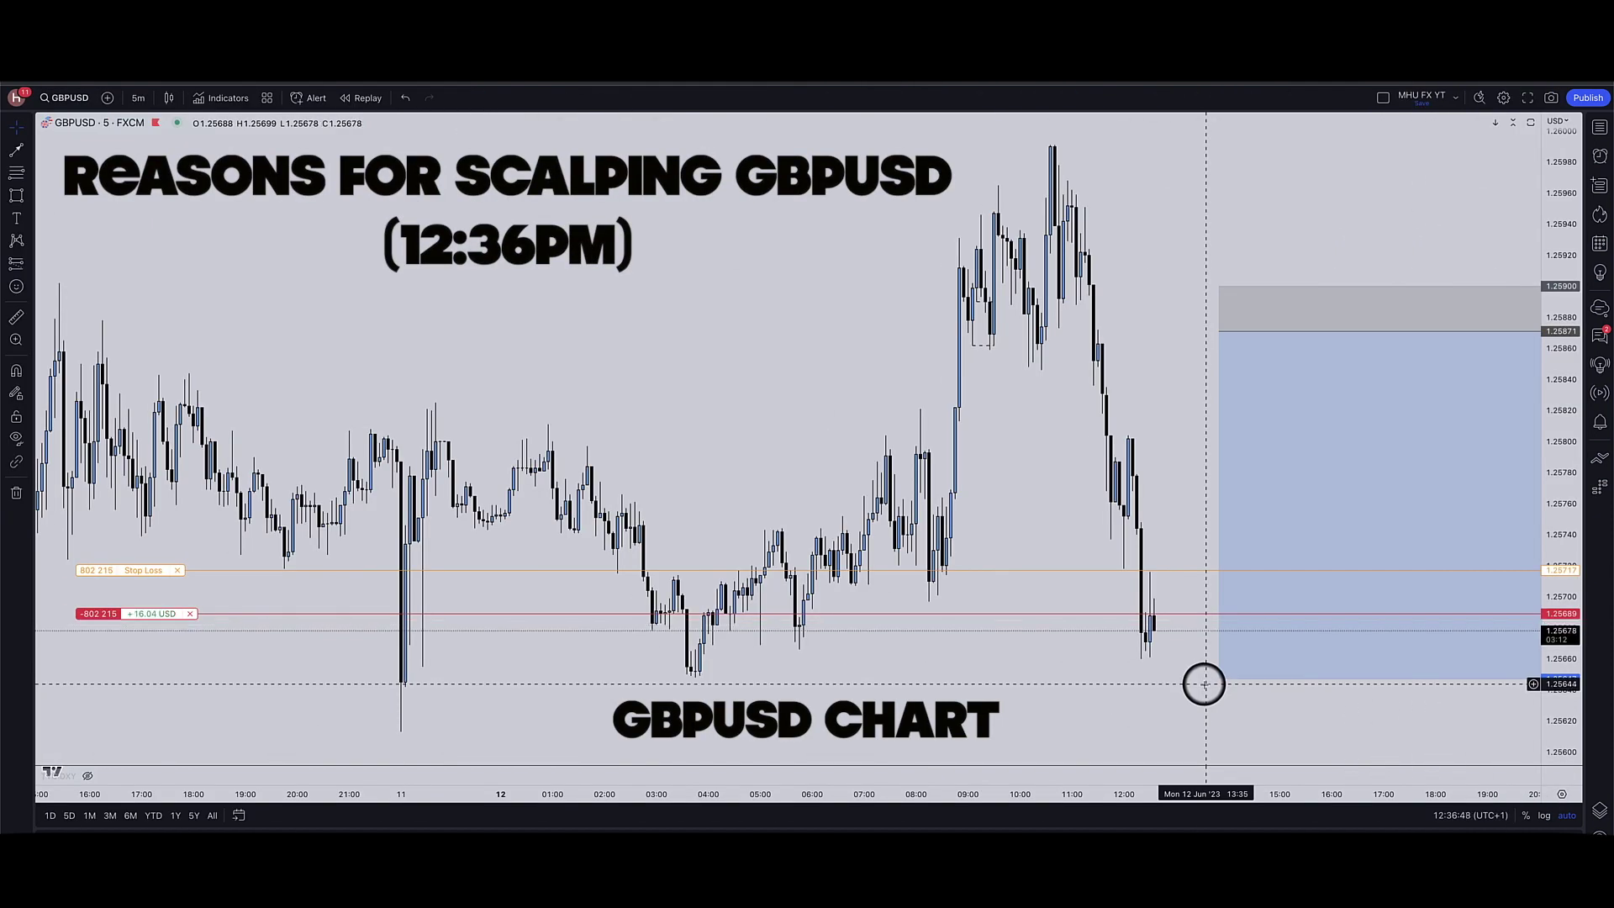
- Mark the 5-minute GBPUSD imbalance between about 1.2587 and 1.2589 with a rectangle reaching 13:25 on 12 June
mouse_move(1263, 609)
scroll(1263, 608, down, 3)
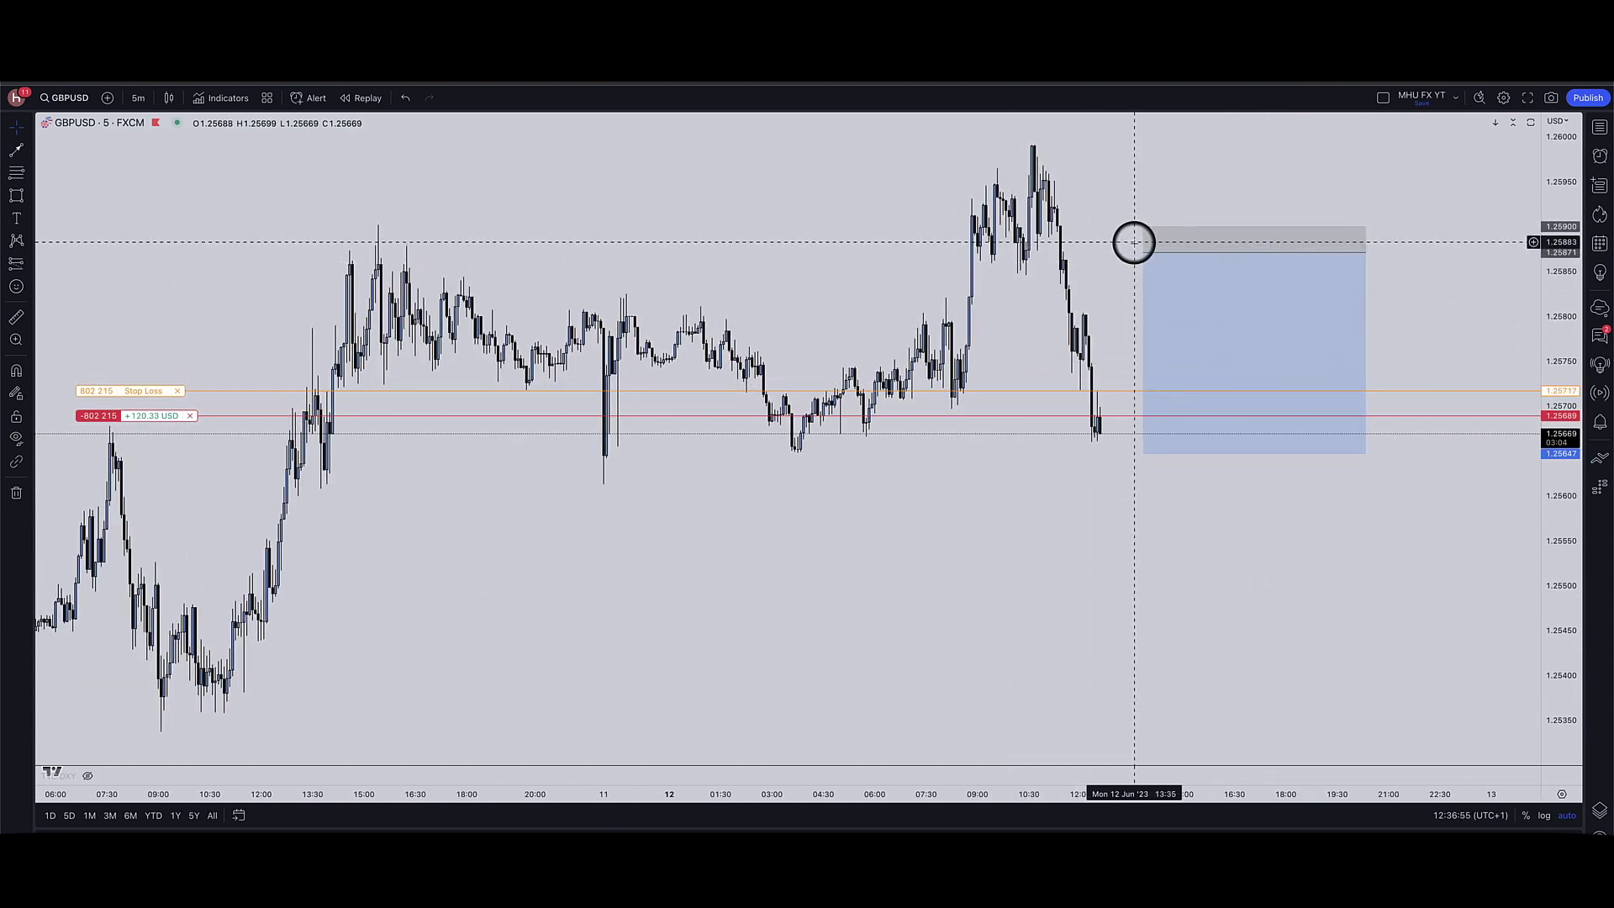
scroll(933, 385, up, 3)
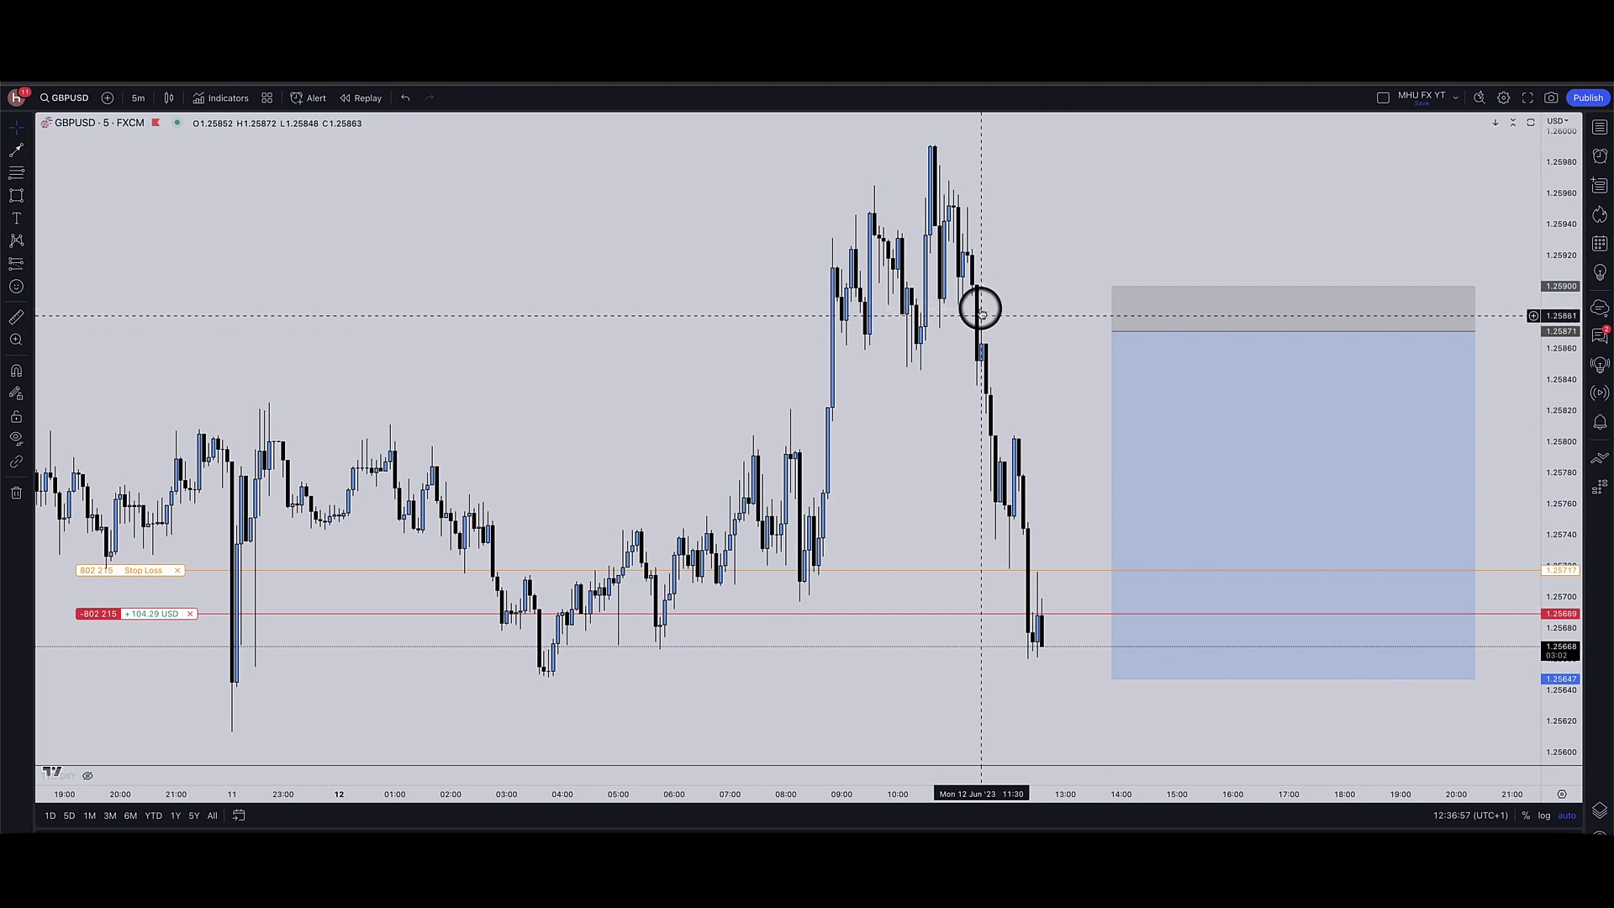
click(15, 191)
click(962, 295)
click(1089, 329)
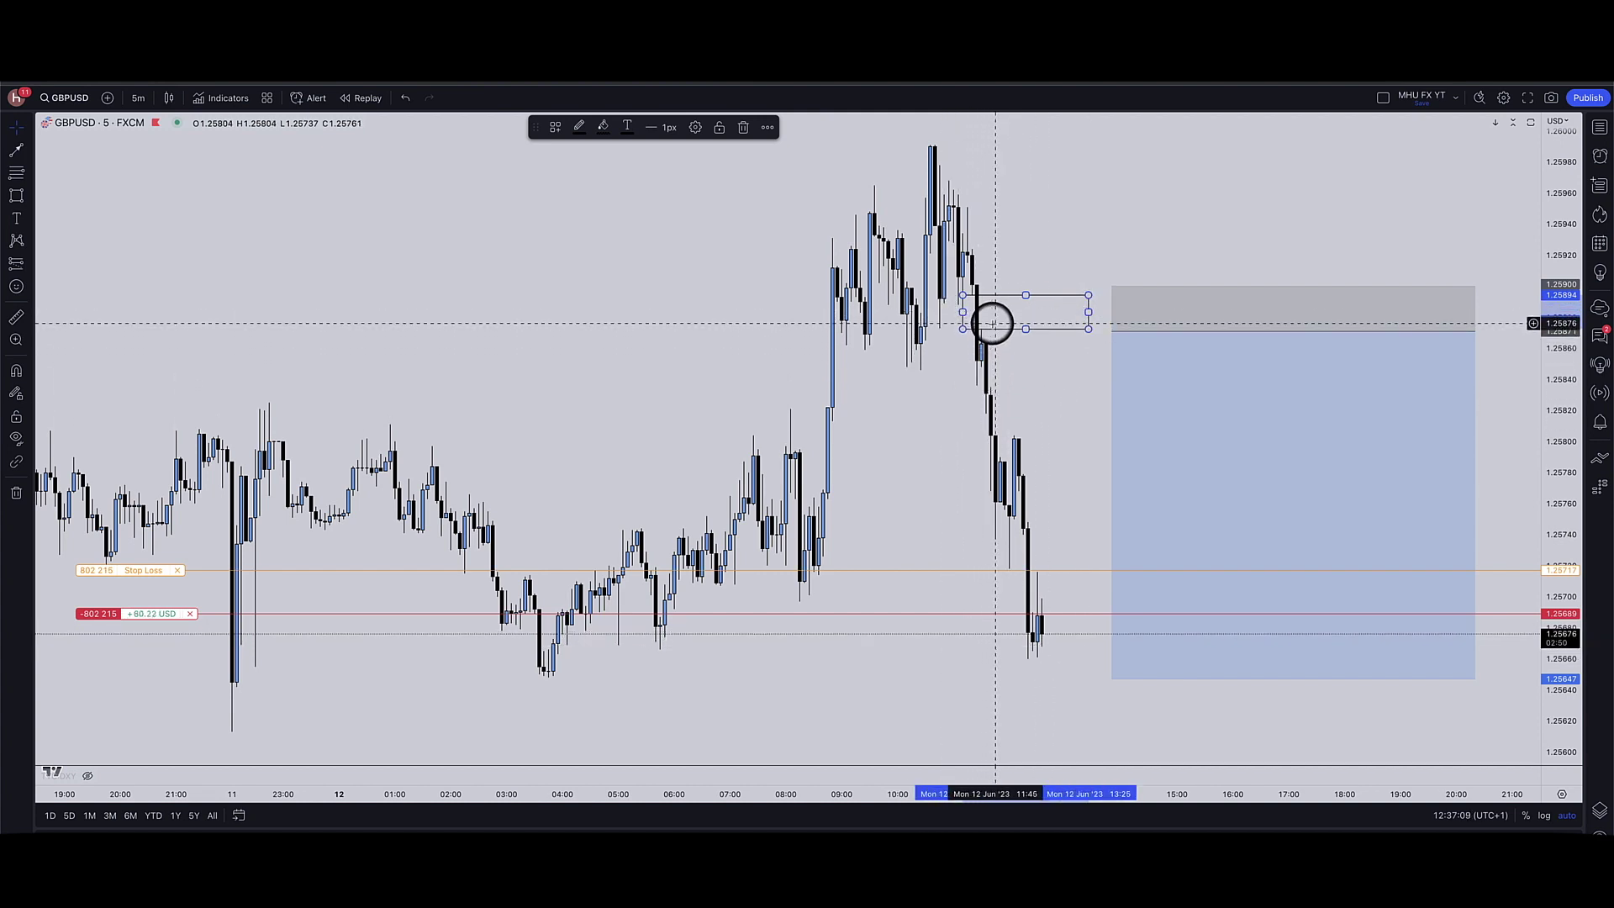
- Switch to the 5-minute DXY chart and examine price relative to its Imb rectangle
scroll(991, 323, down, 5)
scroll(1135, 319, down, 2)
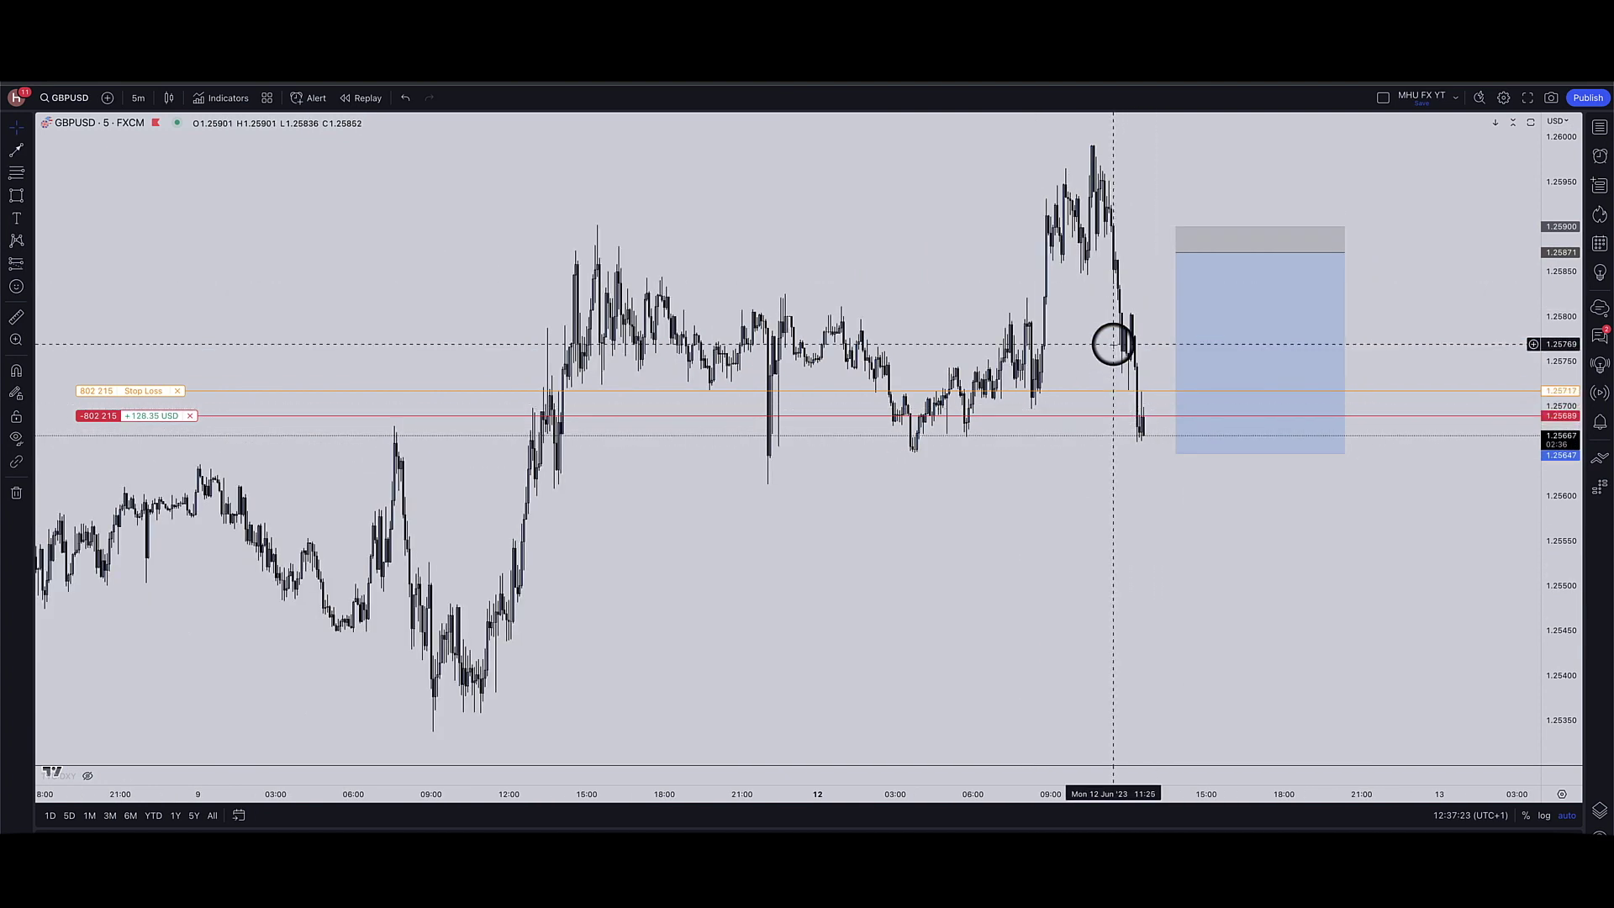
key(Down)
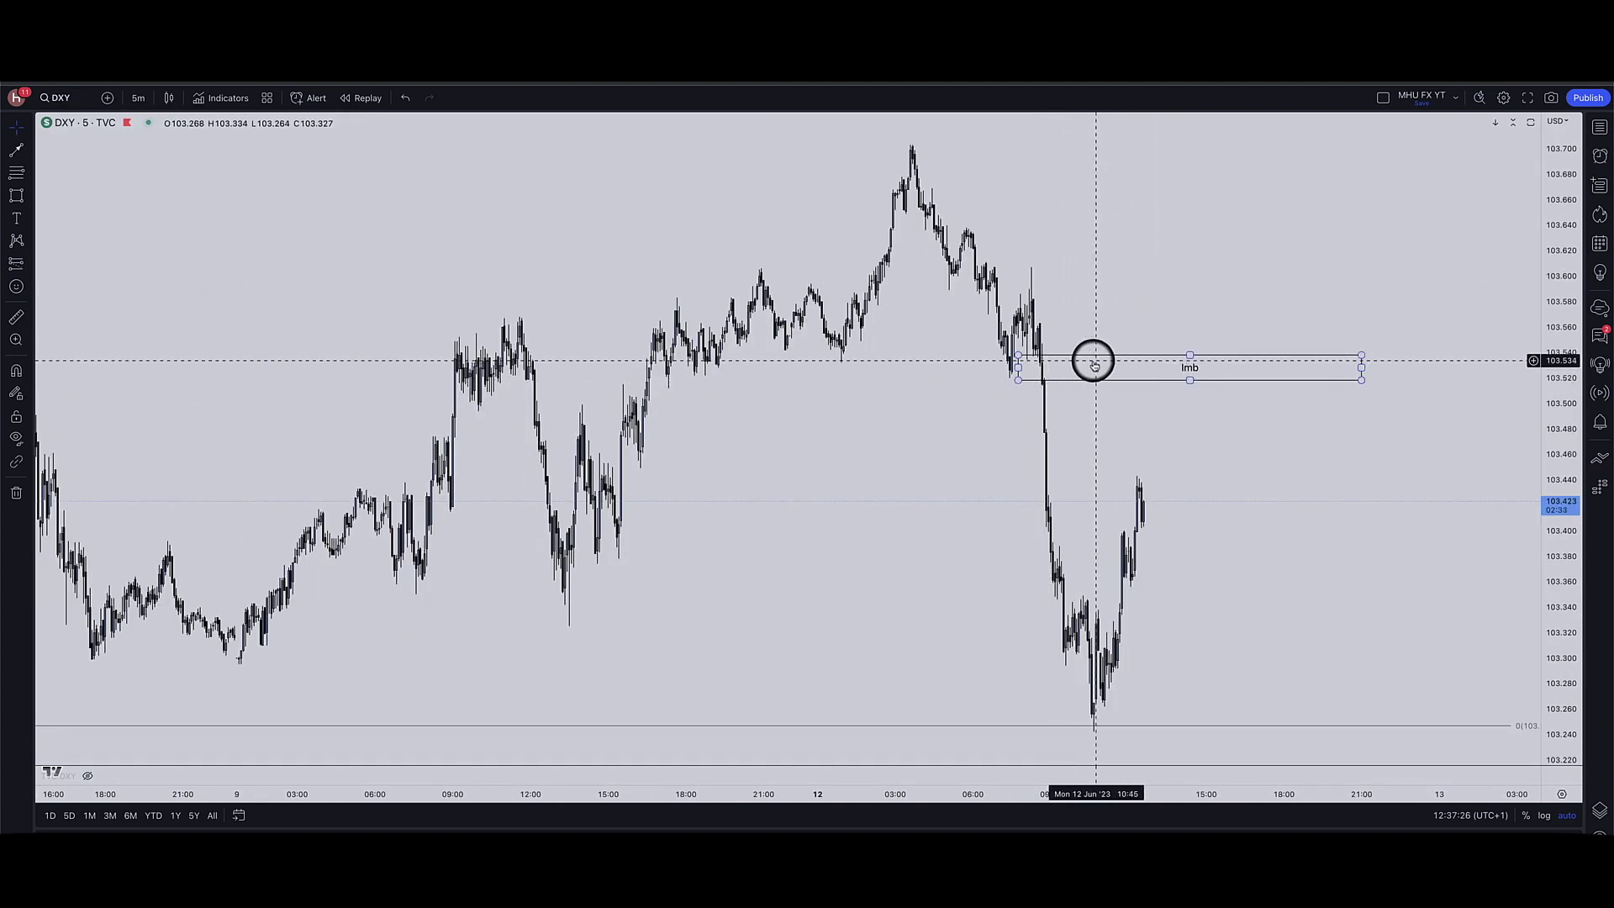
scroll(1143, 438, up, 2)
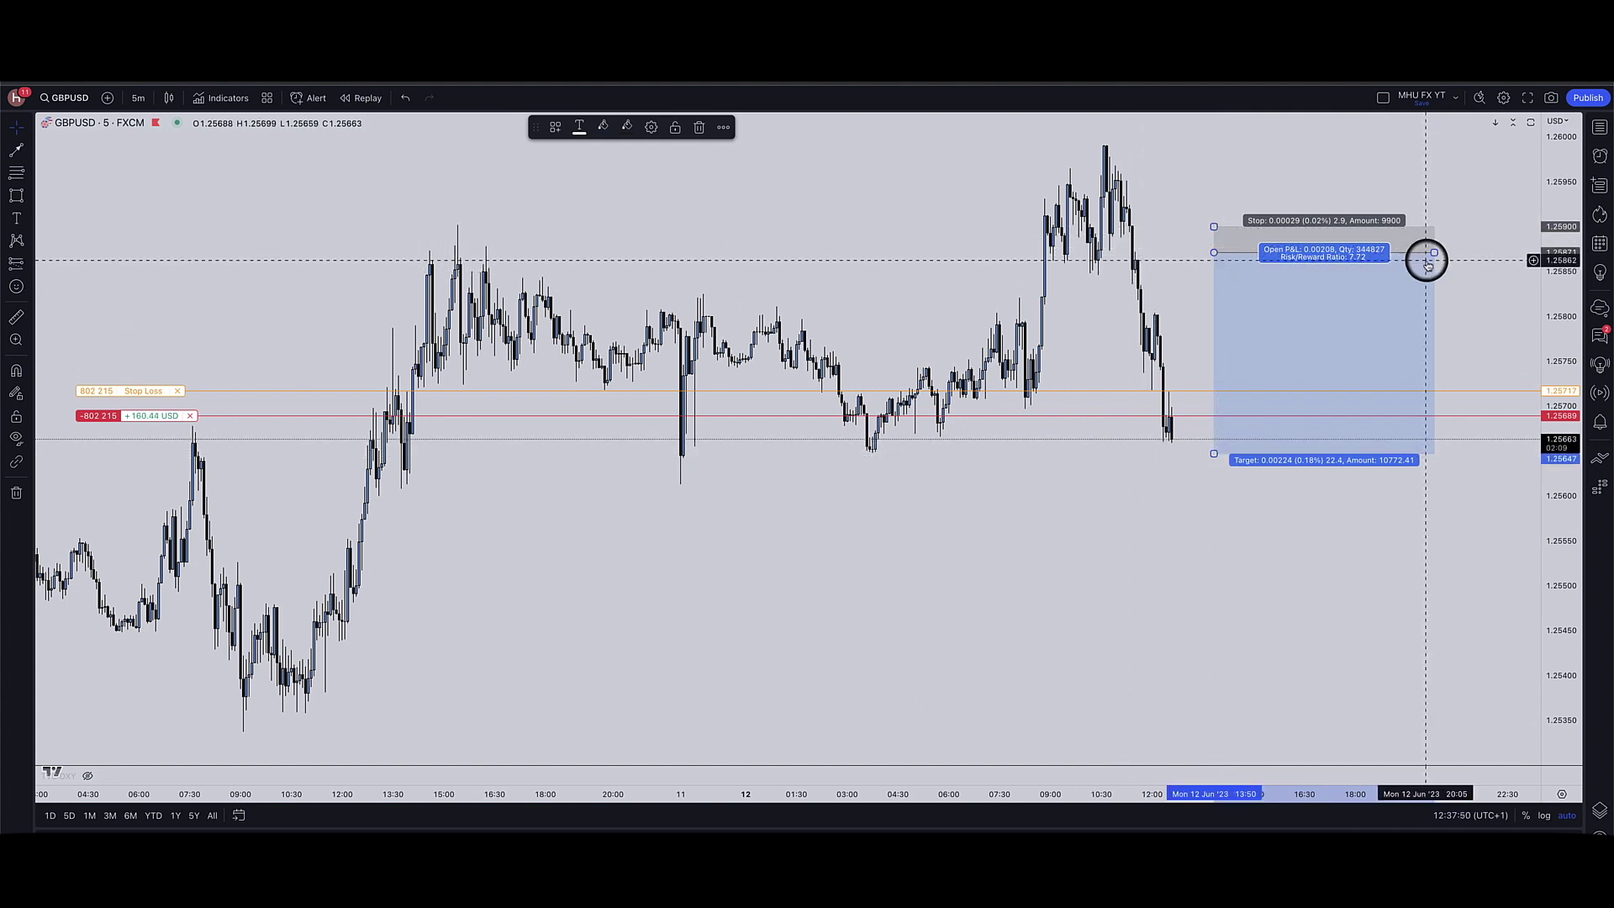
- Move the GBPUSD short position to entry 1.25690, stop 1.25719 and target 1.25466
drag(1294, 266, 1286, 429)
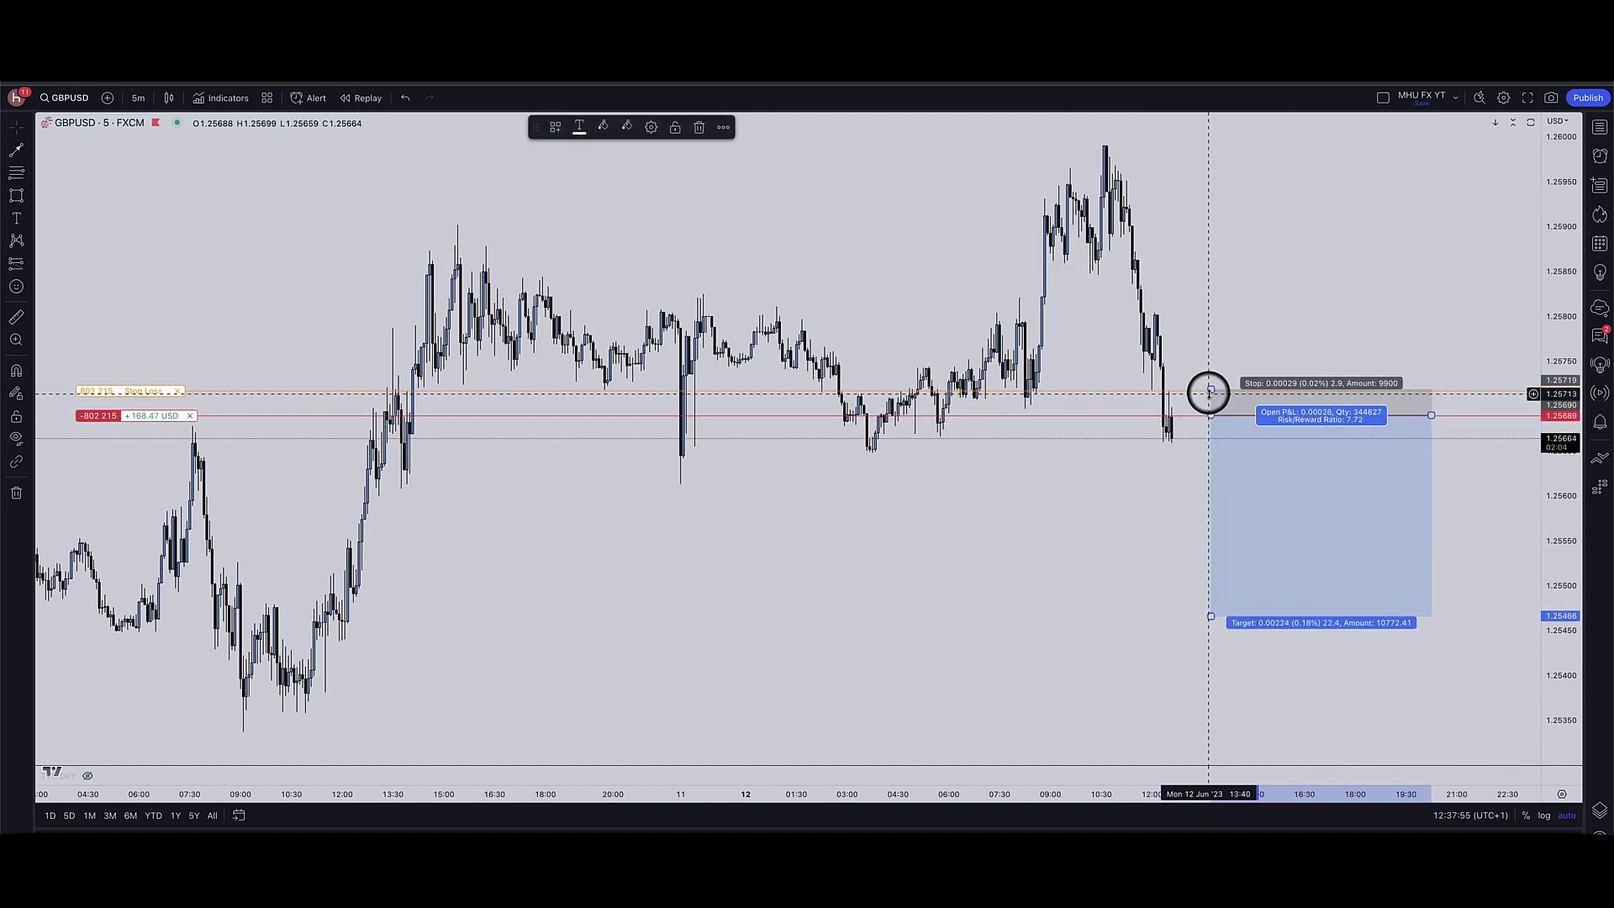
drag(1211, 390, 1211, 391)
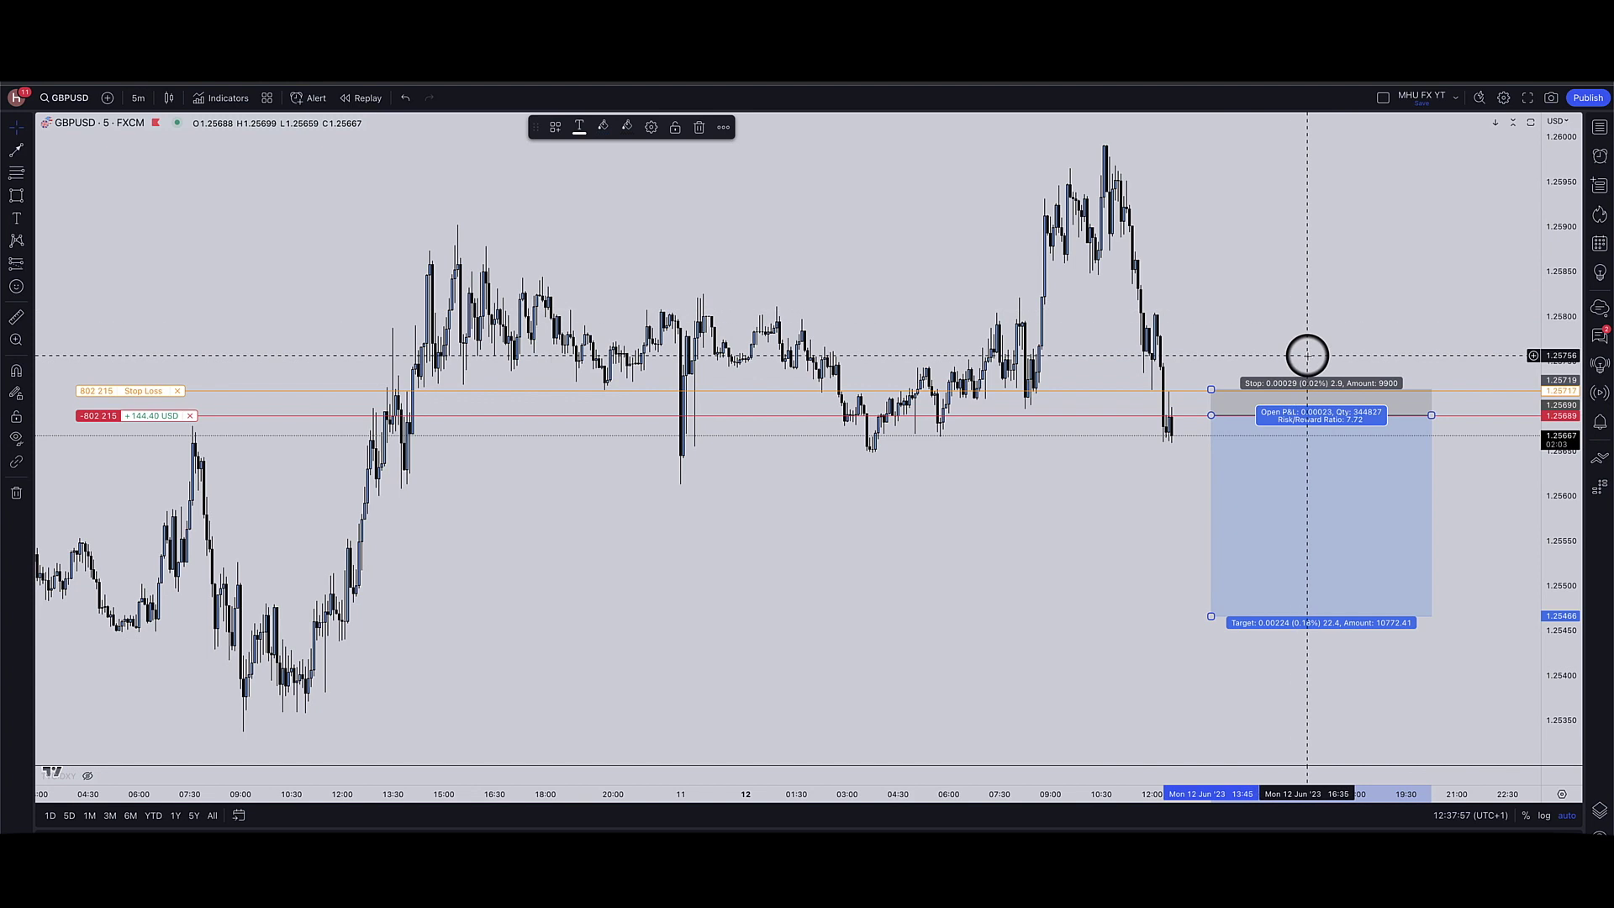
click(1307, 355)
- Switch GBPUSD to the 1-hour timeframe and examine the 9 June rally below the entry
scroll(1049, 613, down, 5)
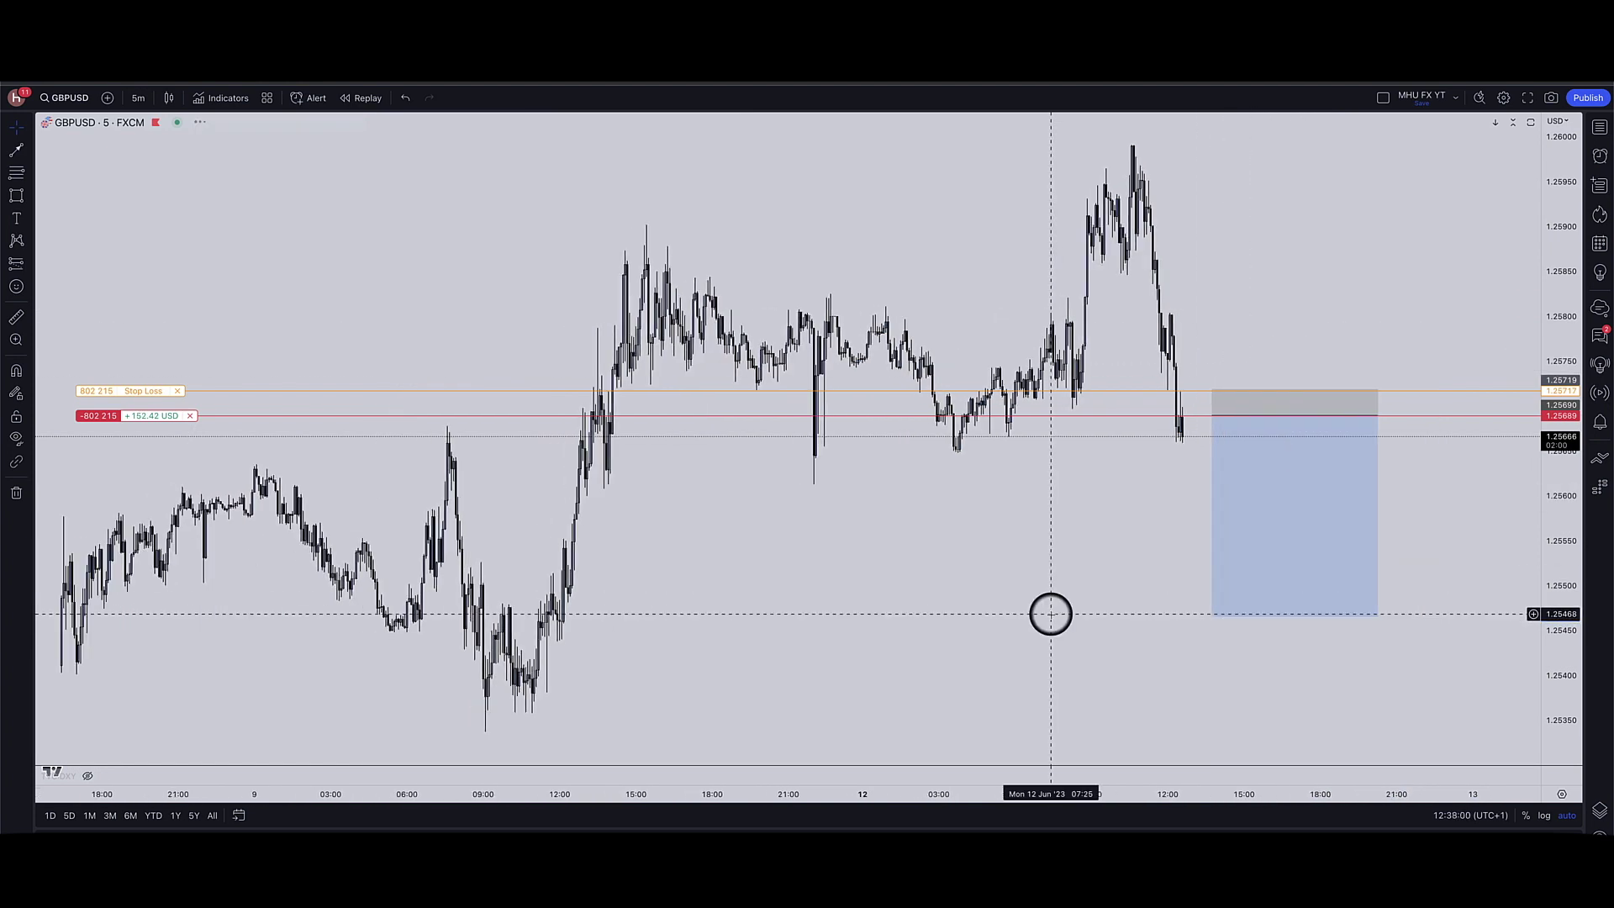
scroll(1052, 610, up, 2)
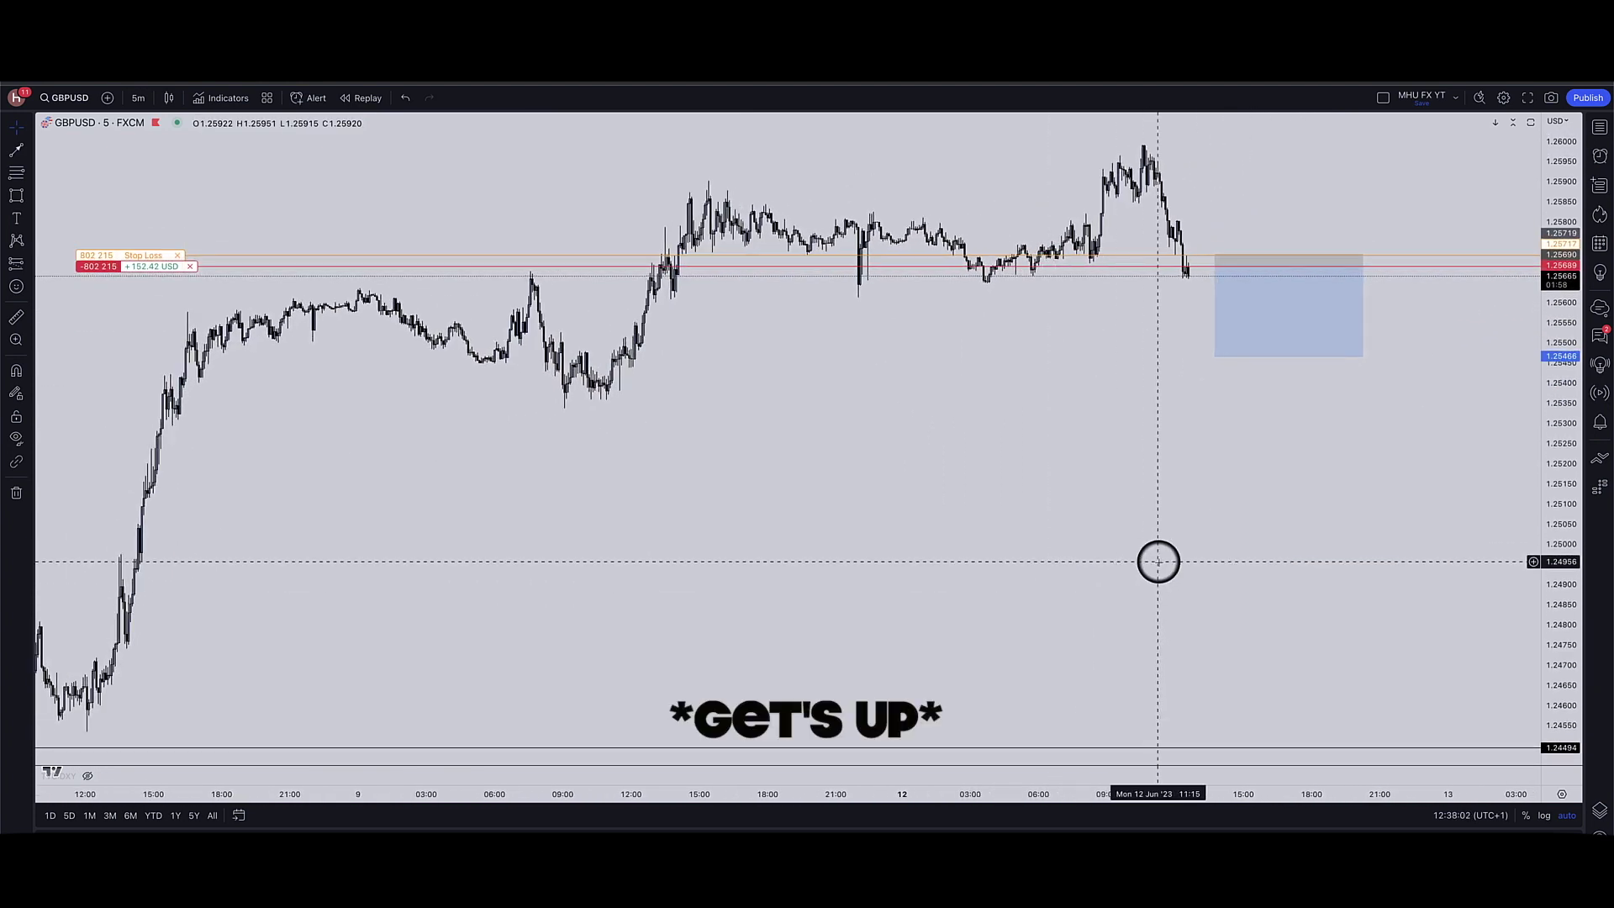
scroll(1160, 559, up, 5)
text(1h)
key(Return)
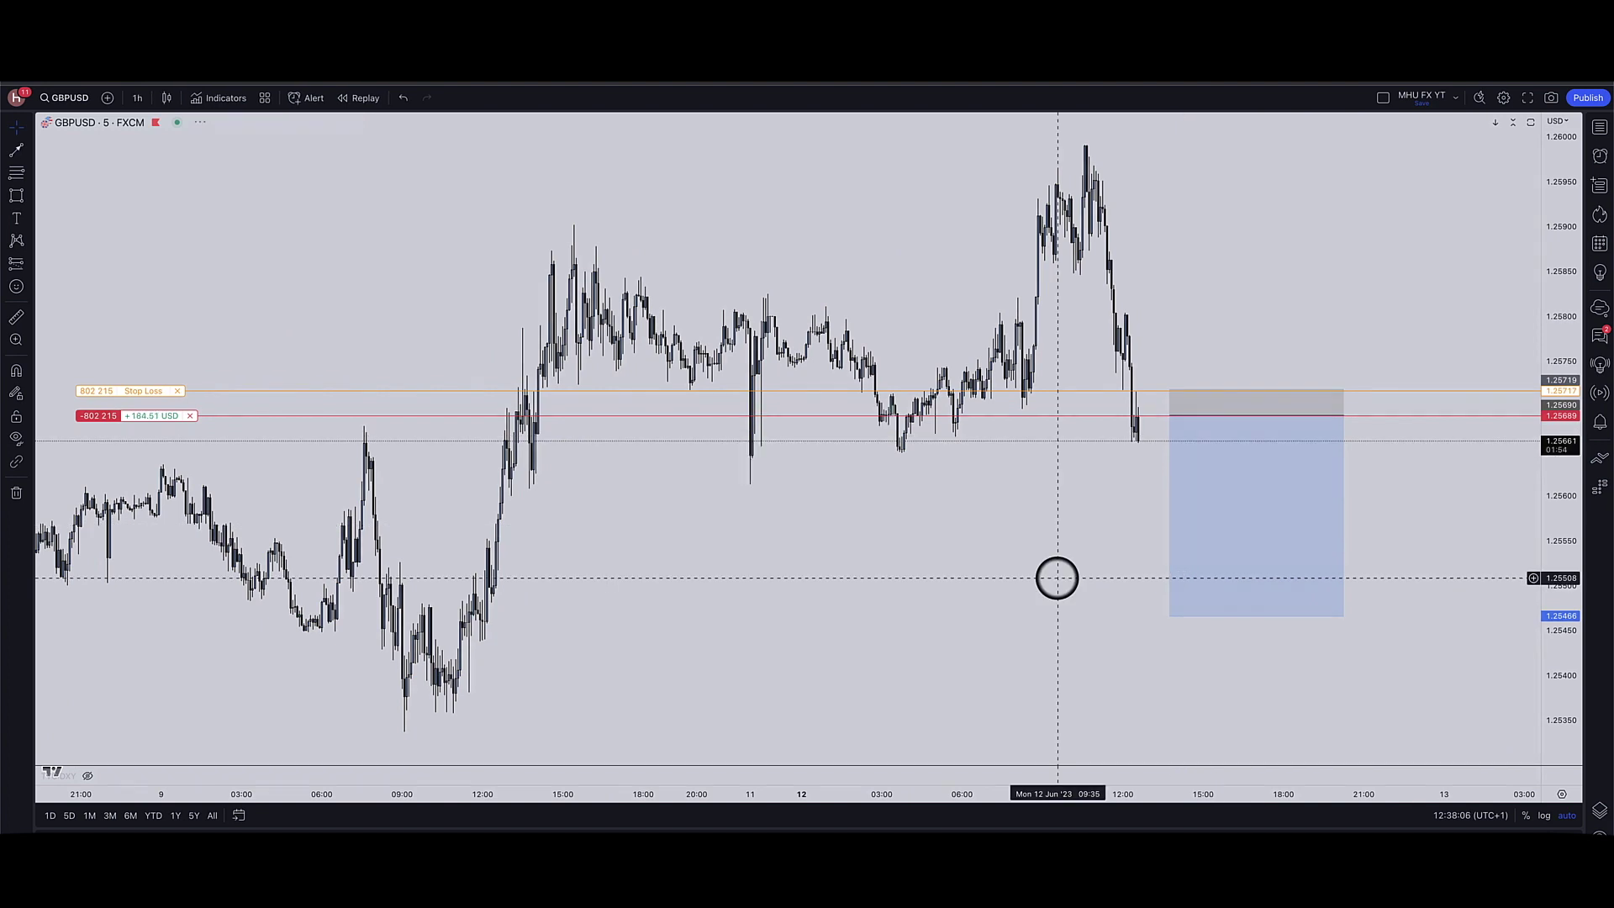
scroll(1057, 577, up, 5)
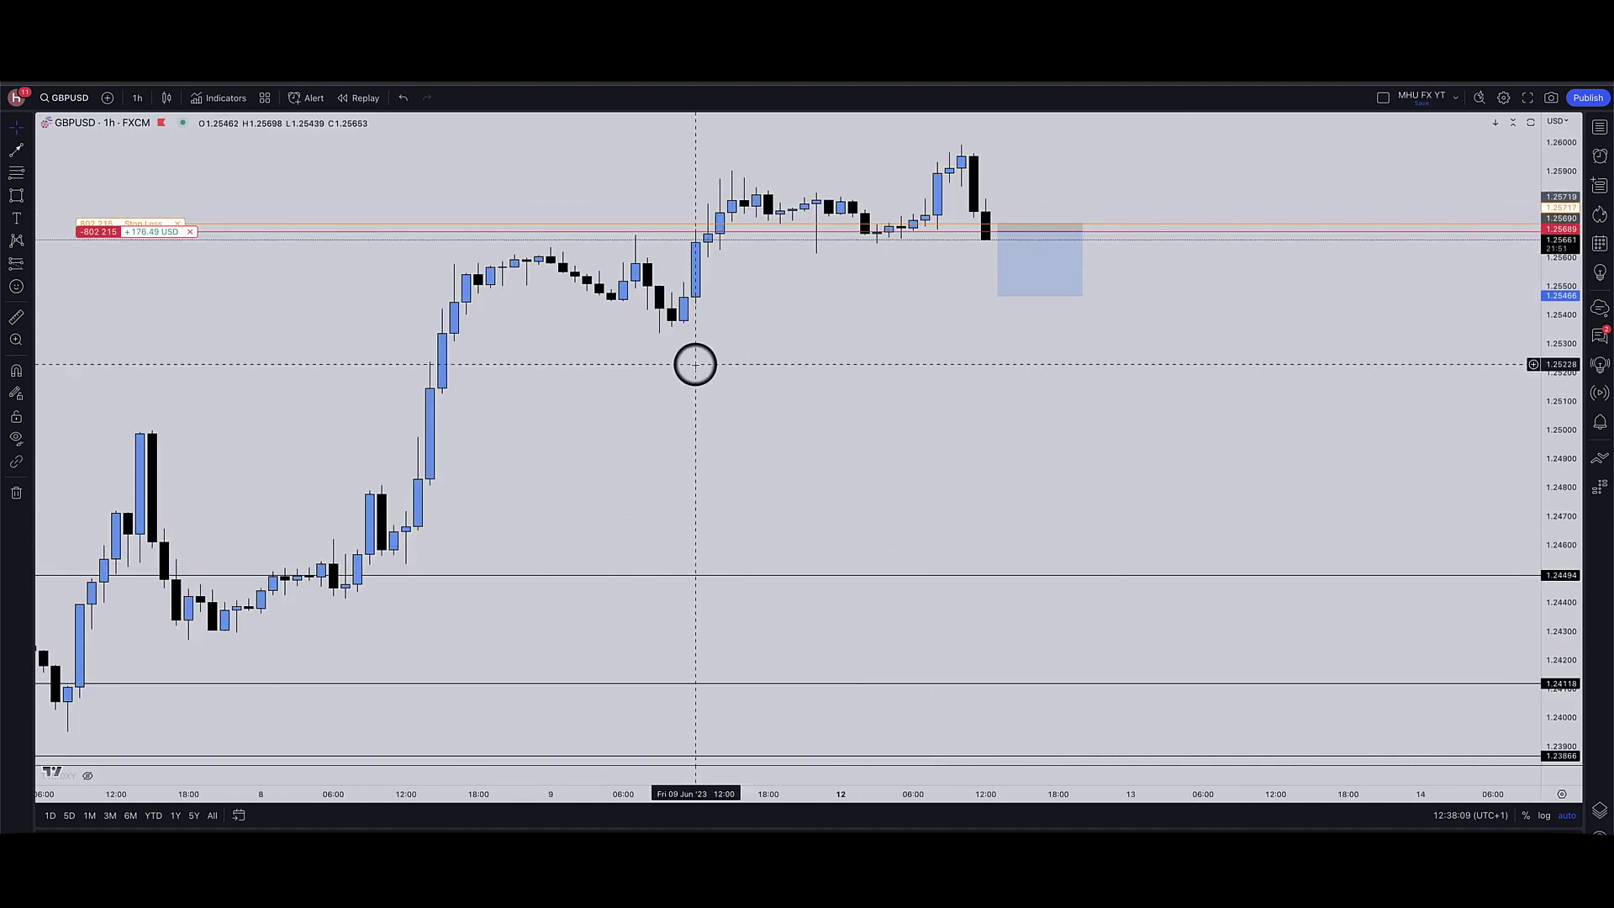
- Switch GBPUSD to the 15-minute timeframe and mark the 9 June imbalance between about 1.2555 and 1.2558 with a rectangle extended past the current price
text(15)
key(Return)
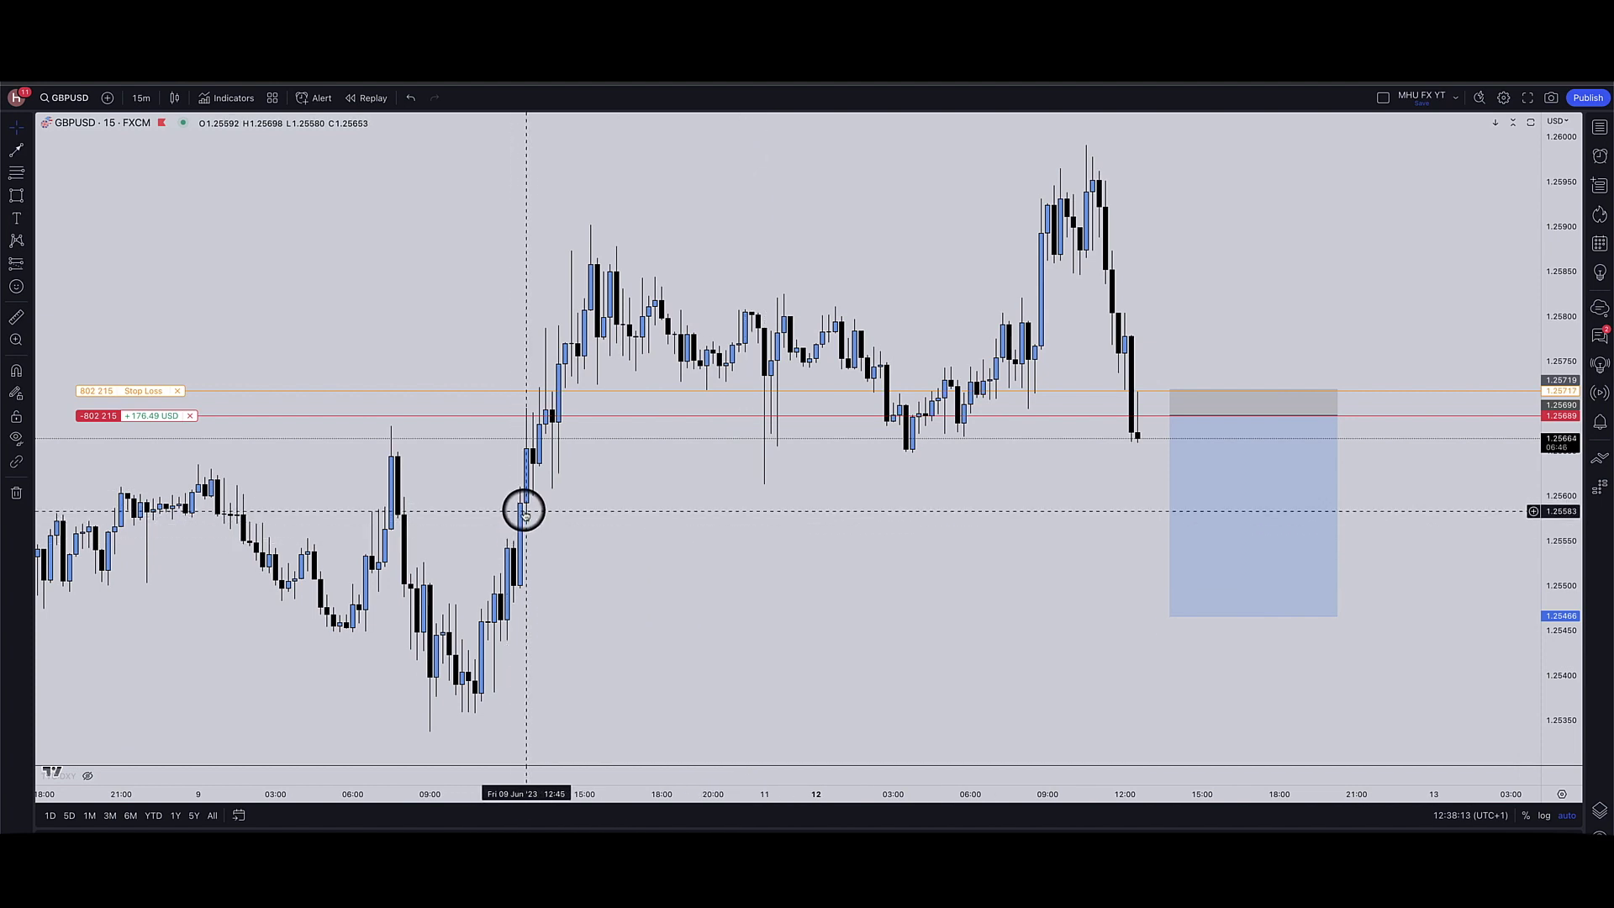
click(16, 195)
drag(505, 542, 1272, 514)
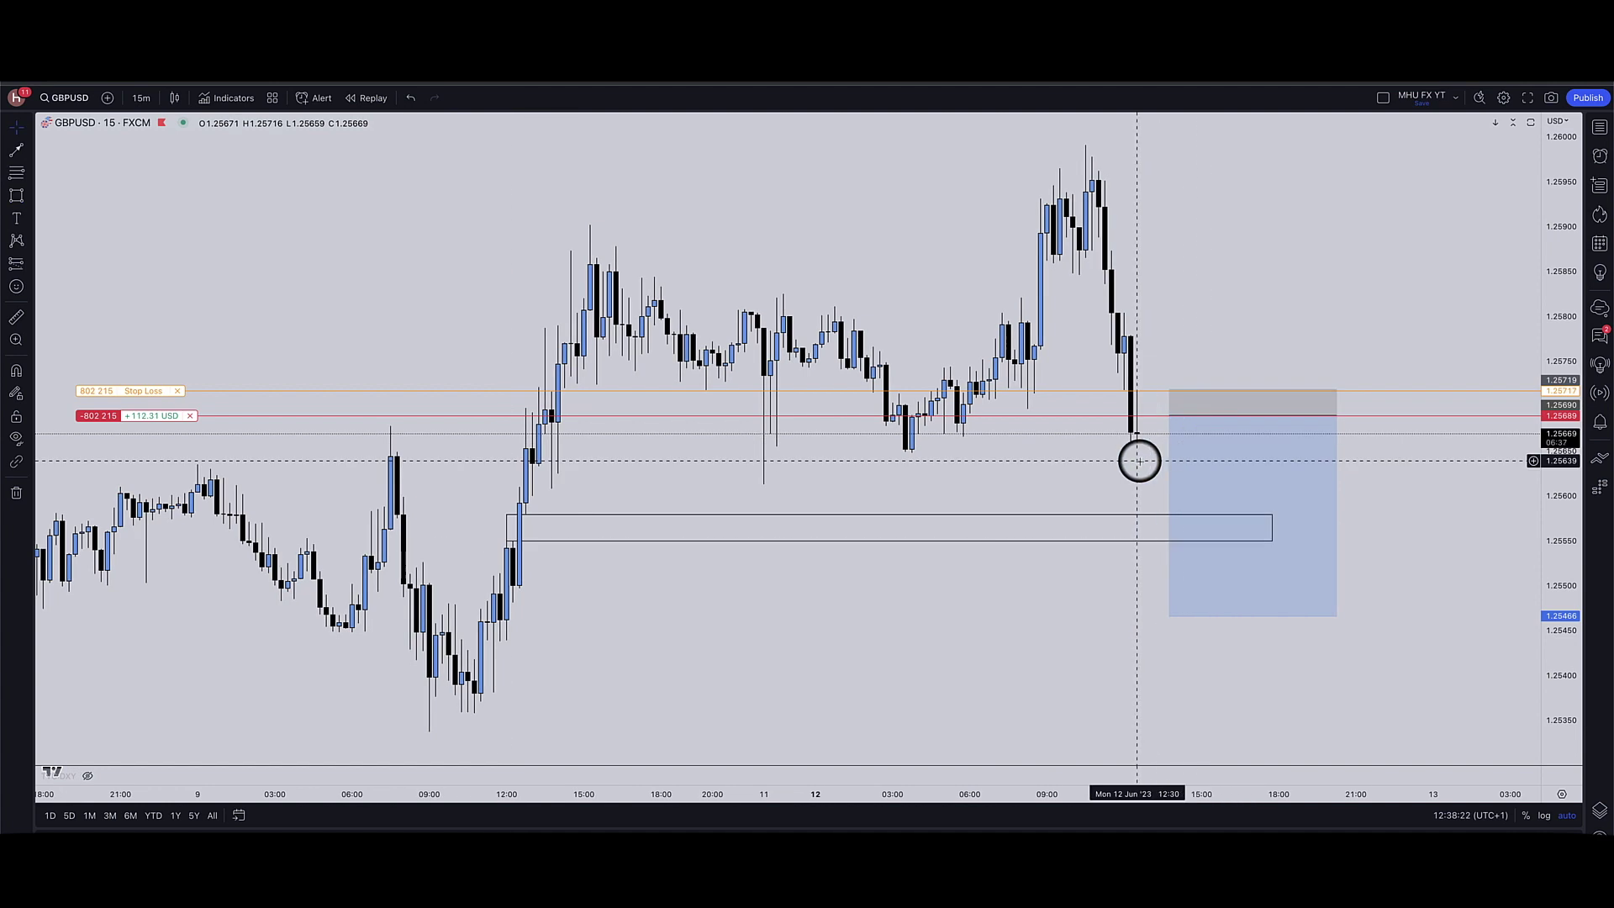
- Shorten the imbalance rectangle to about 15:45 on 12 June and set the short position's target to 1.25572 inside it
click(1128, 550)
drag(1168, 616, 1184, 527)
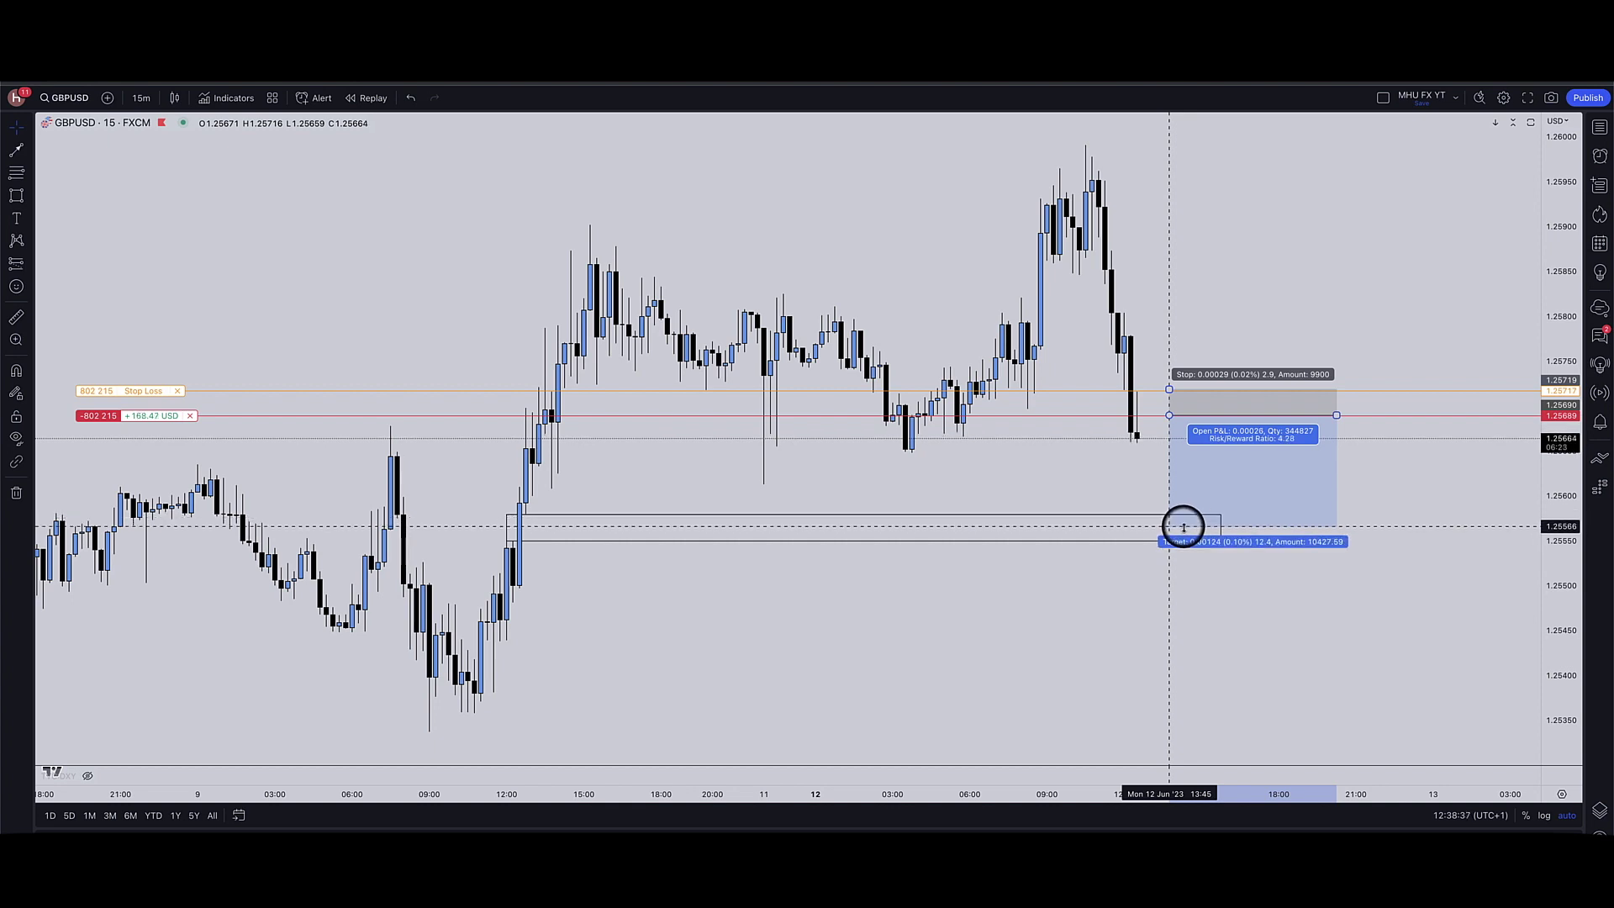
drag(1183, 524, 1182, 520)
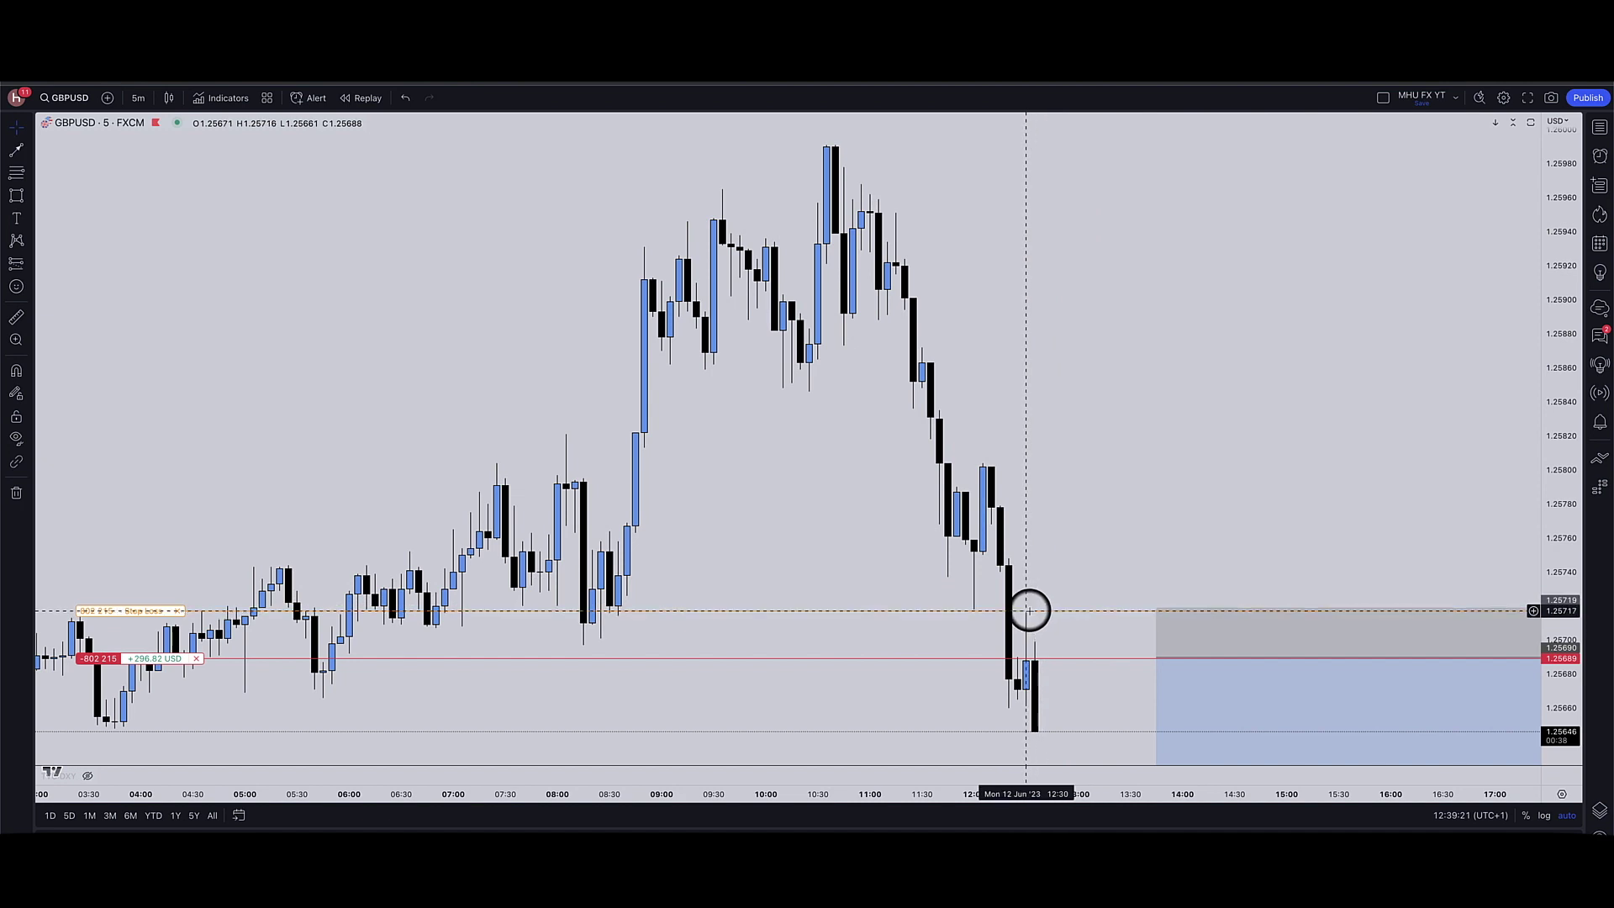
- Switch GBPUSD to the 2-minute timeframe and mark the imbalance between about 1.2571 and 1.2574 with a rectangle labelled Imb
text(2)
key(Return)
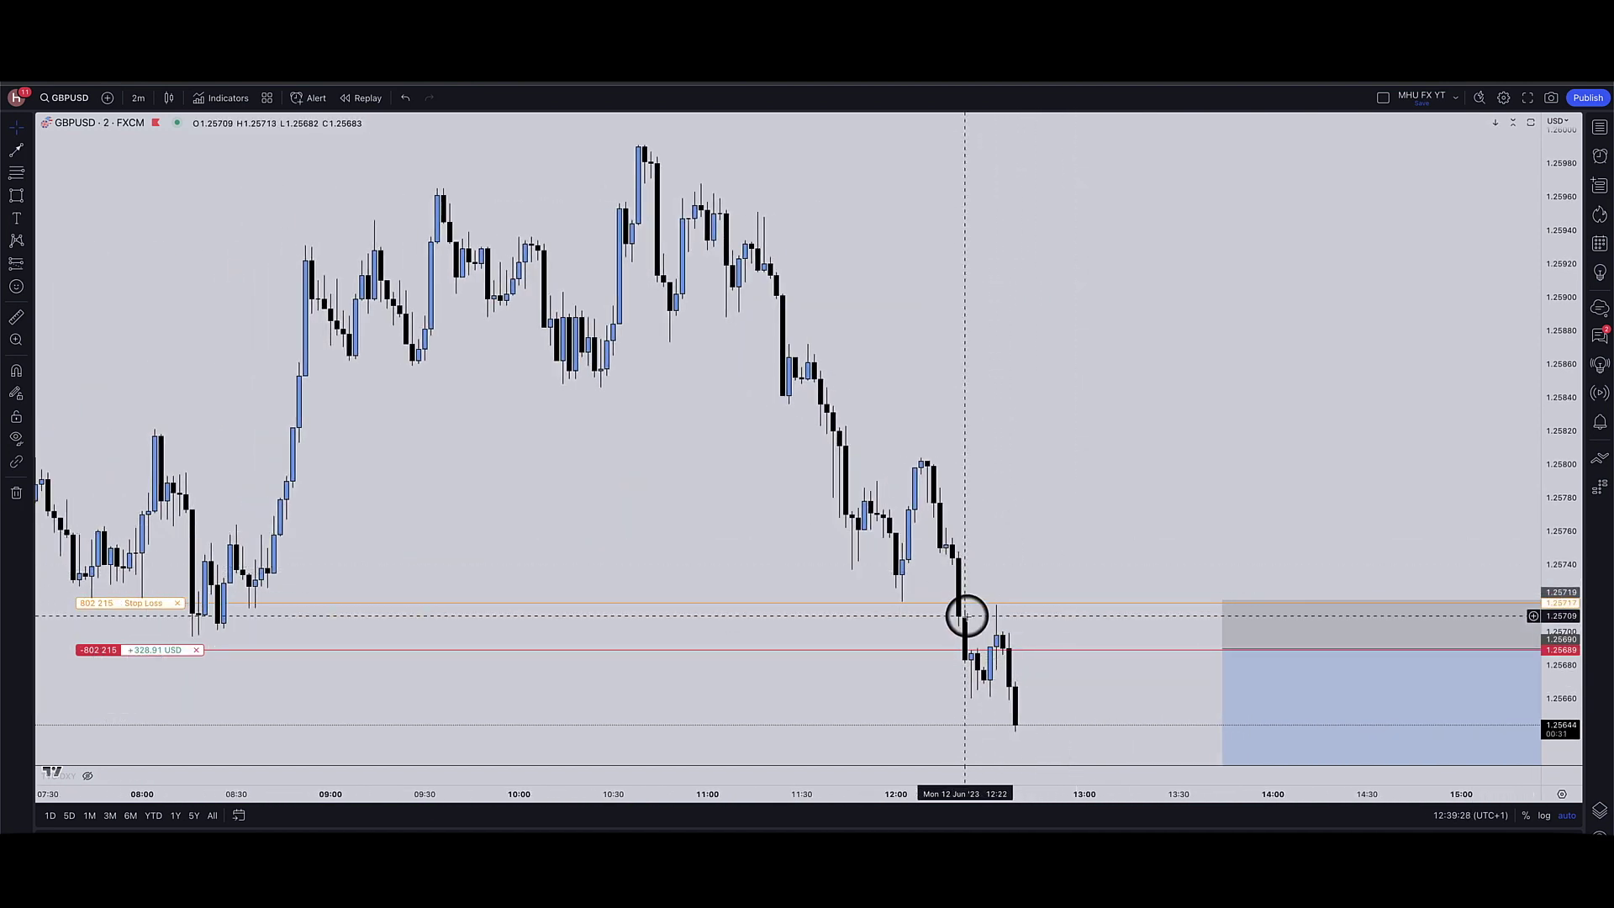
click(959, 706)
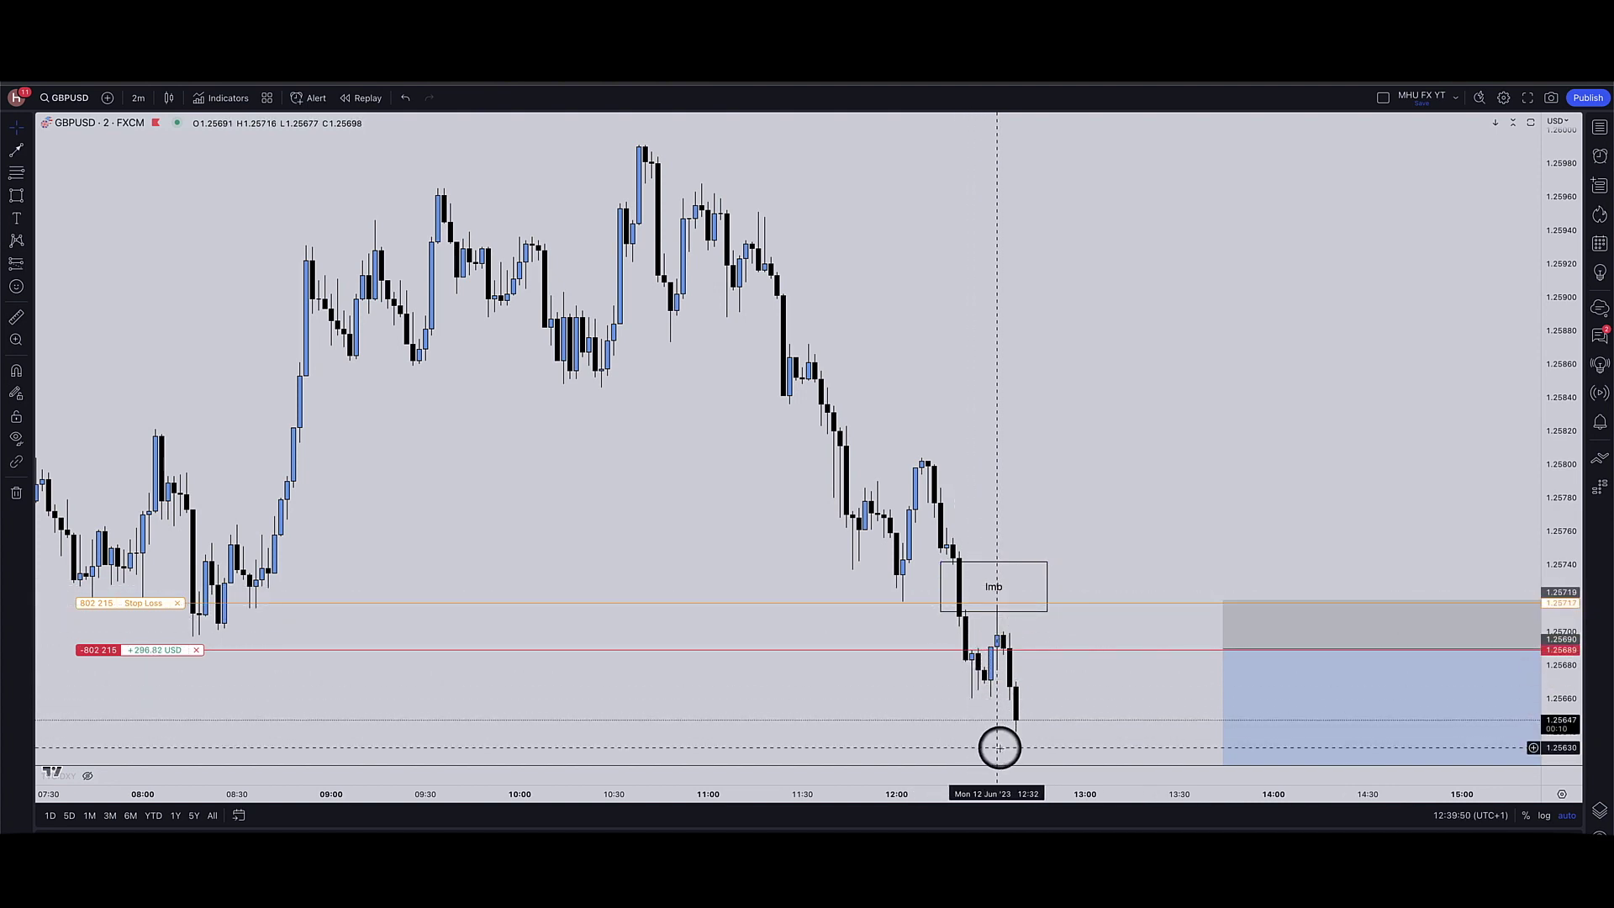
- Return the chart to the 5-minute and finally the 15-minute timeframe, with the whole short setup in view
text(5)
key(Return)
scroll(1129, 456, down, 5)
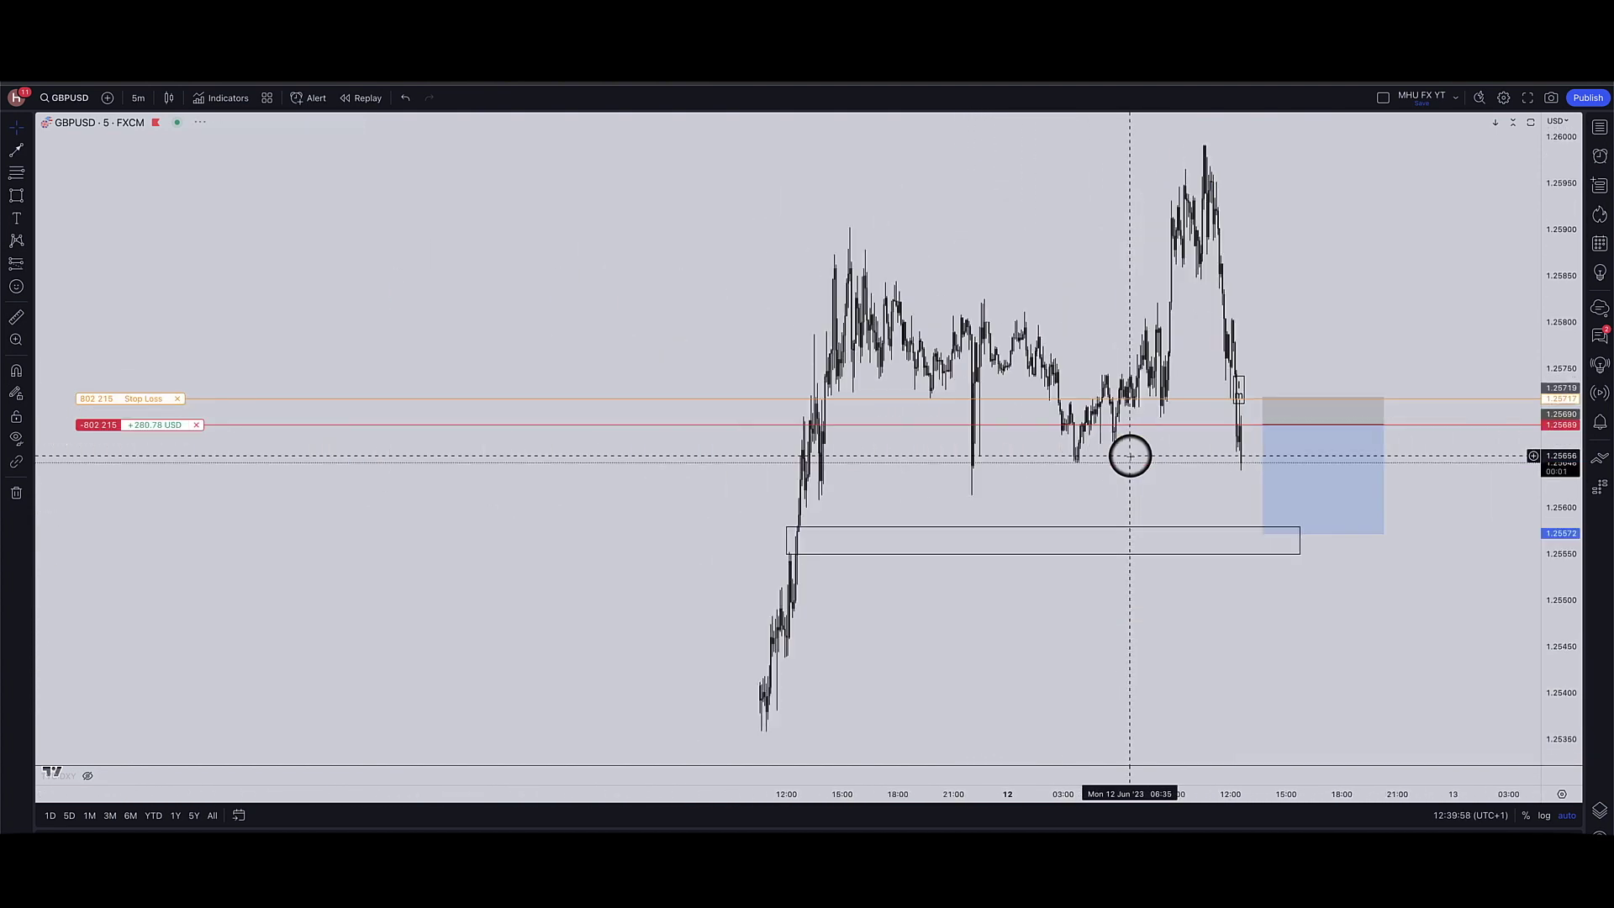
text(15)
key(Return)
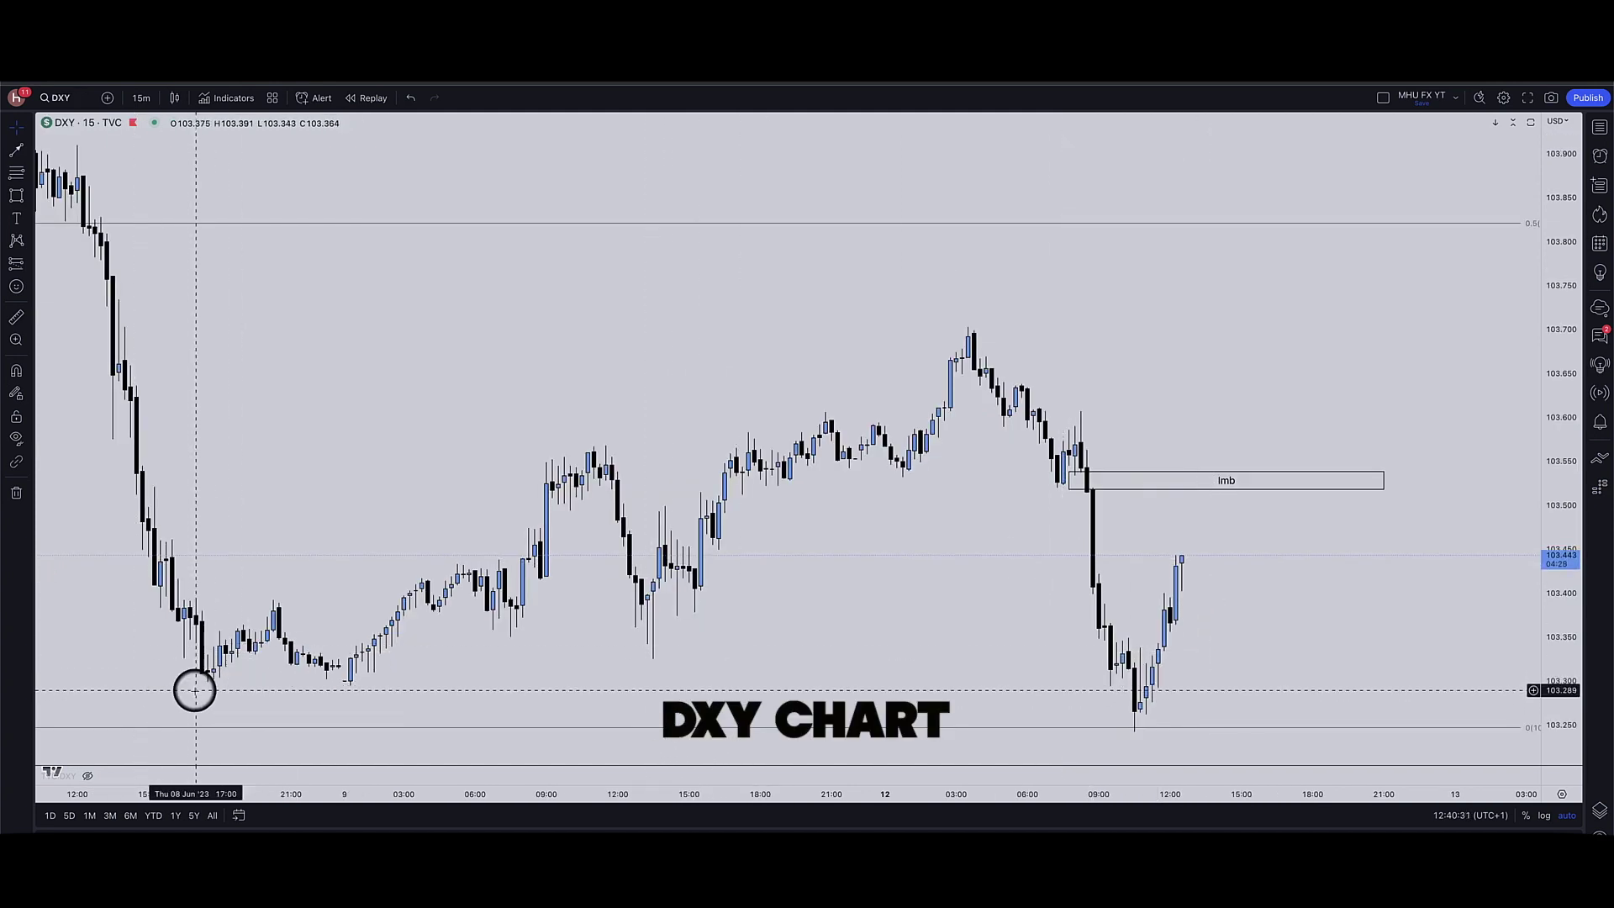
- Compare the 15-minute DXY, EURUSD and GBPUSD charts to see how price moves relative to the marked imbalances and trade levels
scroll(955, 703, up, 3)
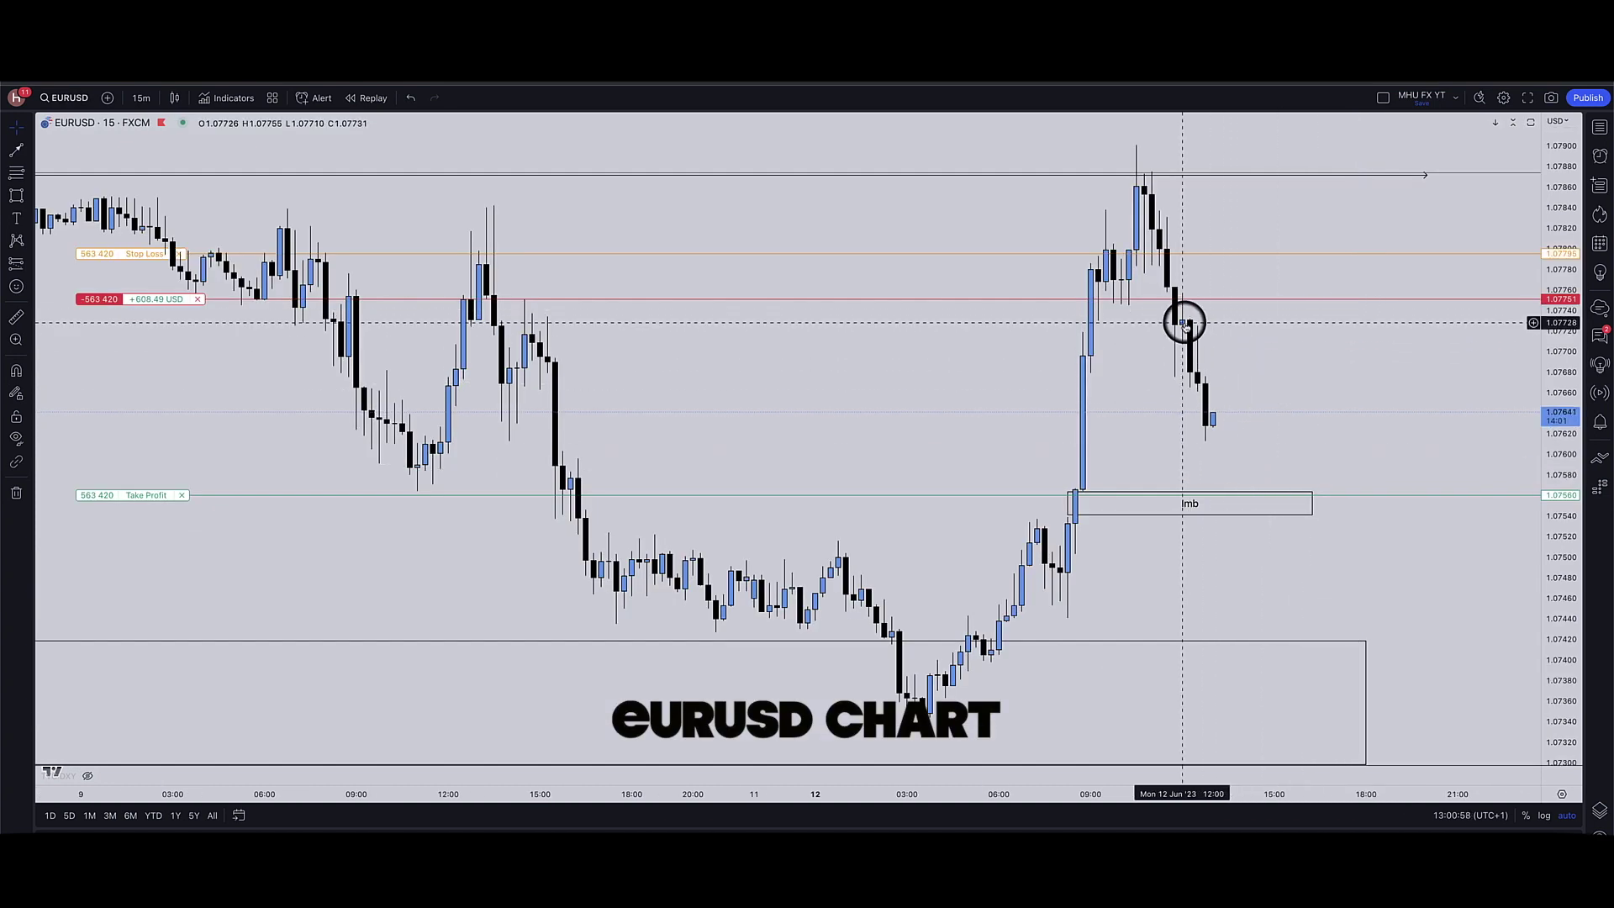
scroll(1187, 343, down, 3)
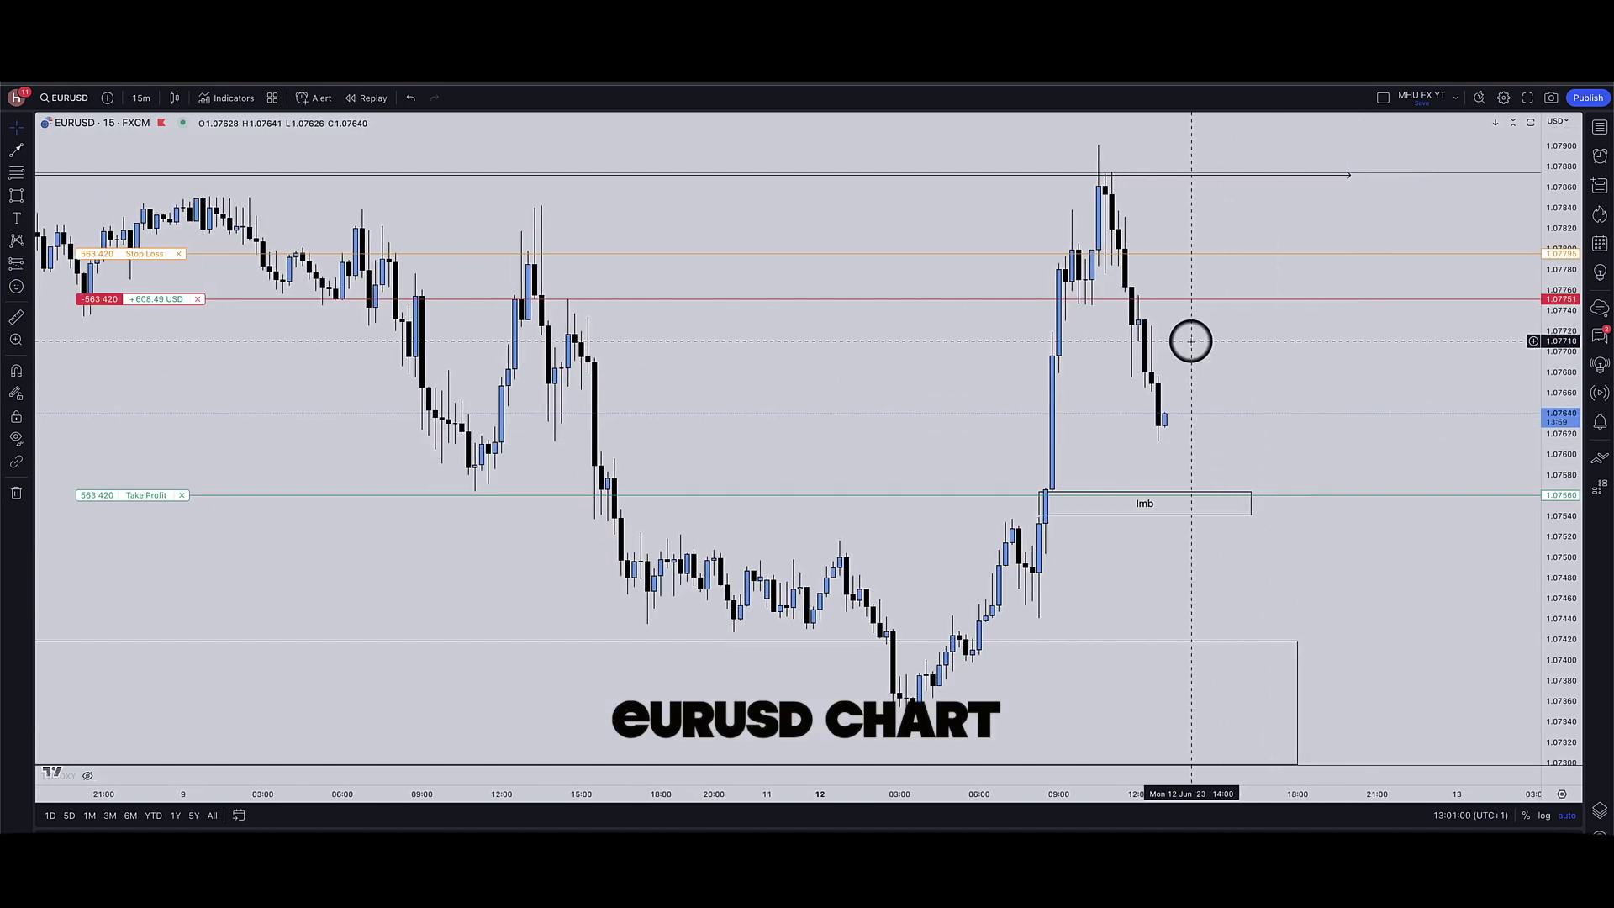
scroll(1190, 341, up, 3)
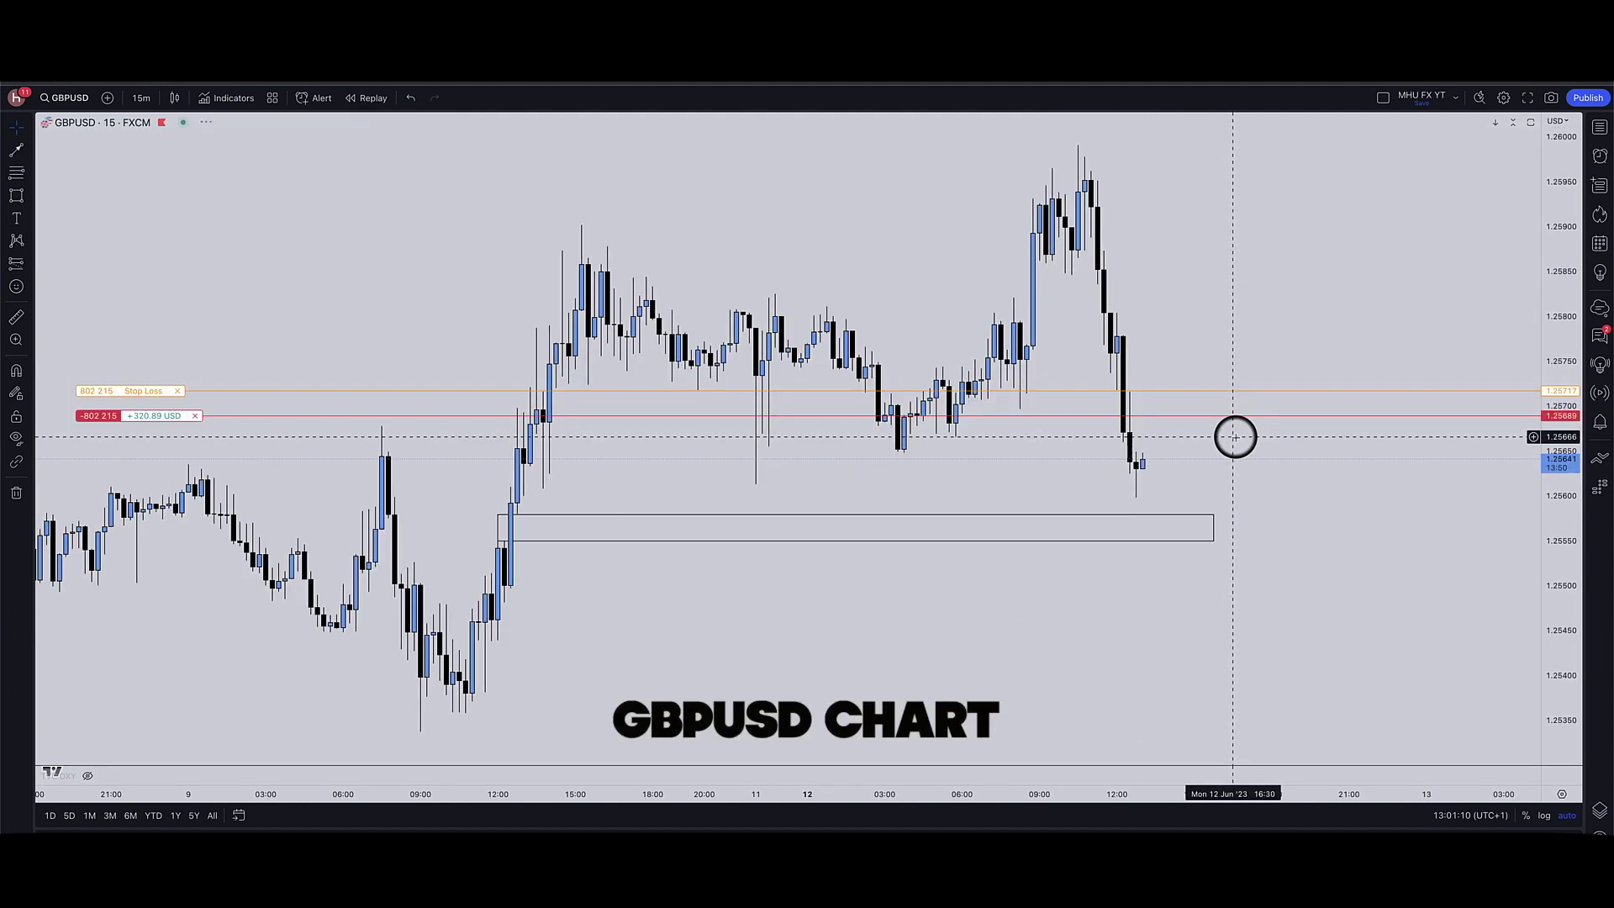
click(1228, 436)
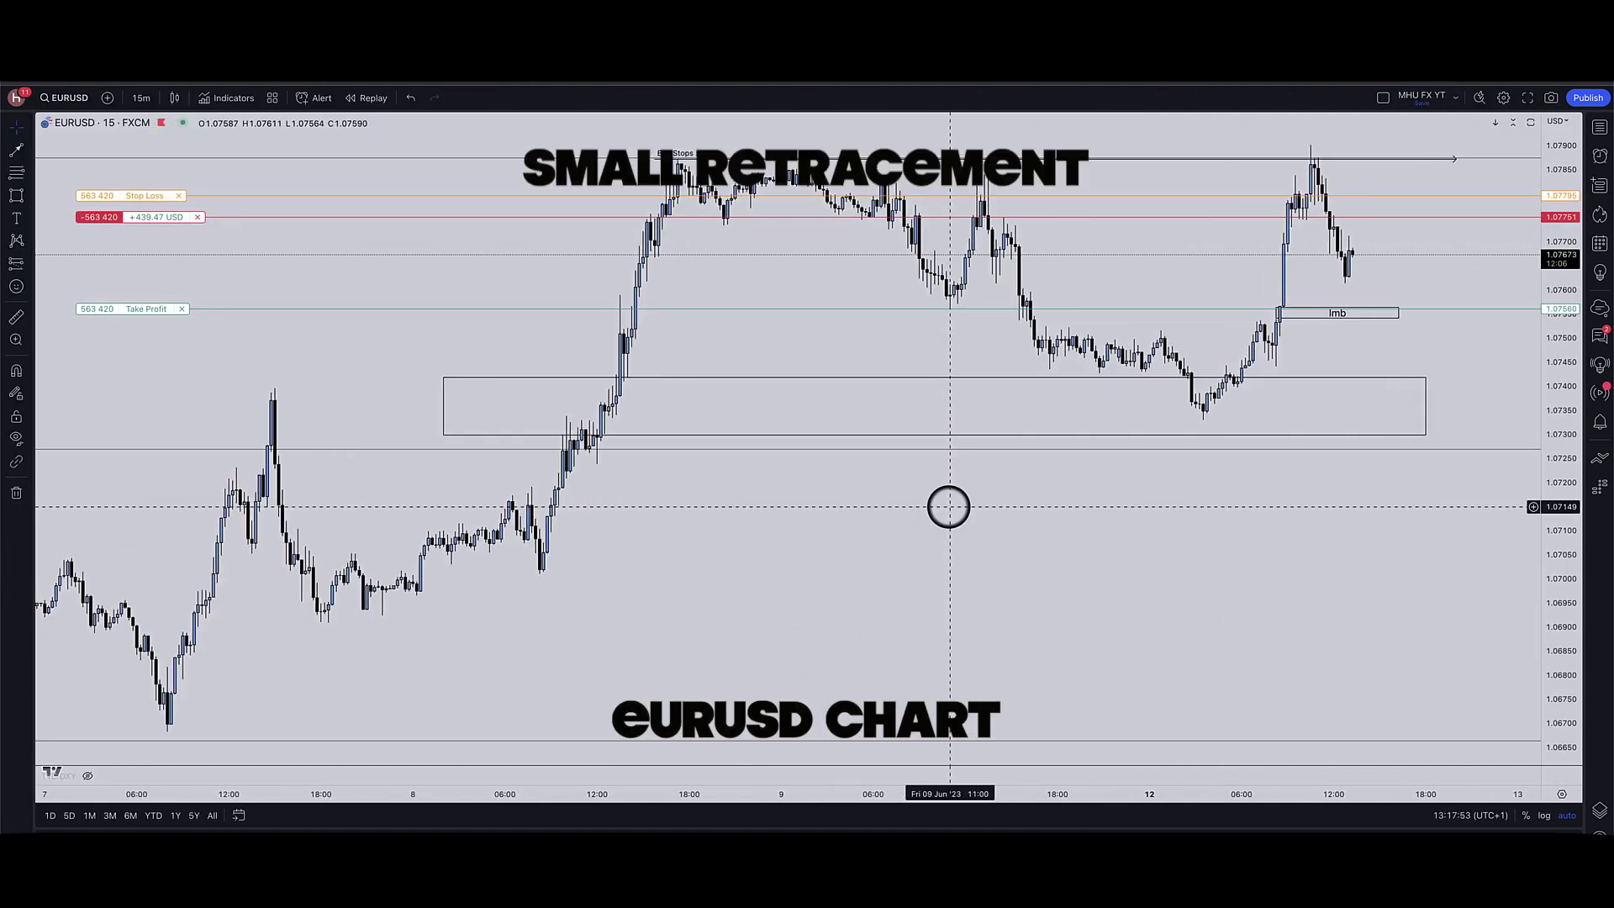
scroll(948, 506, up, 5)
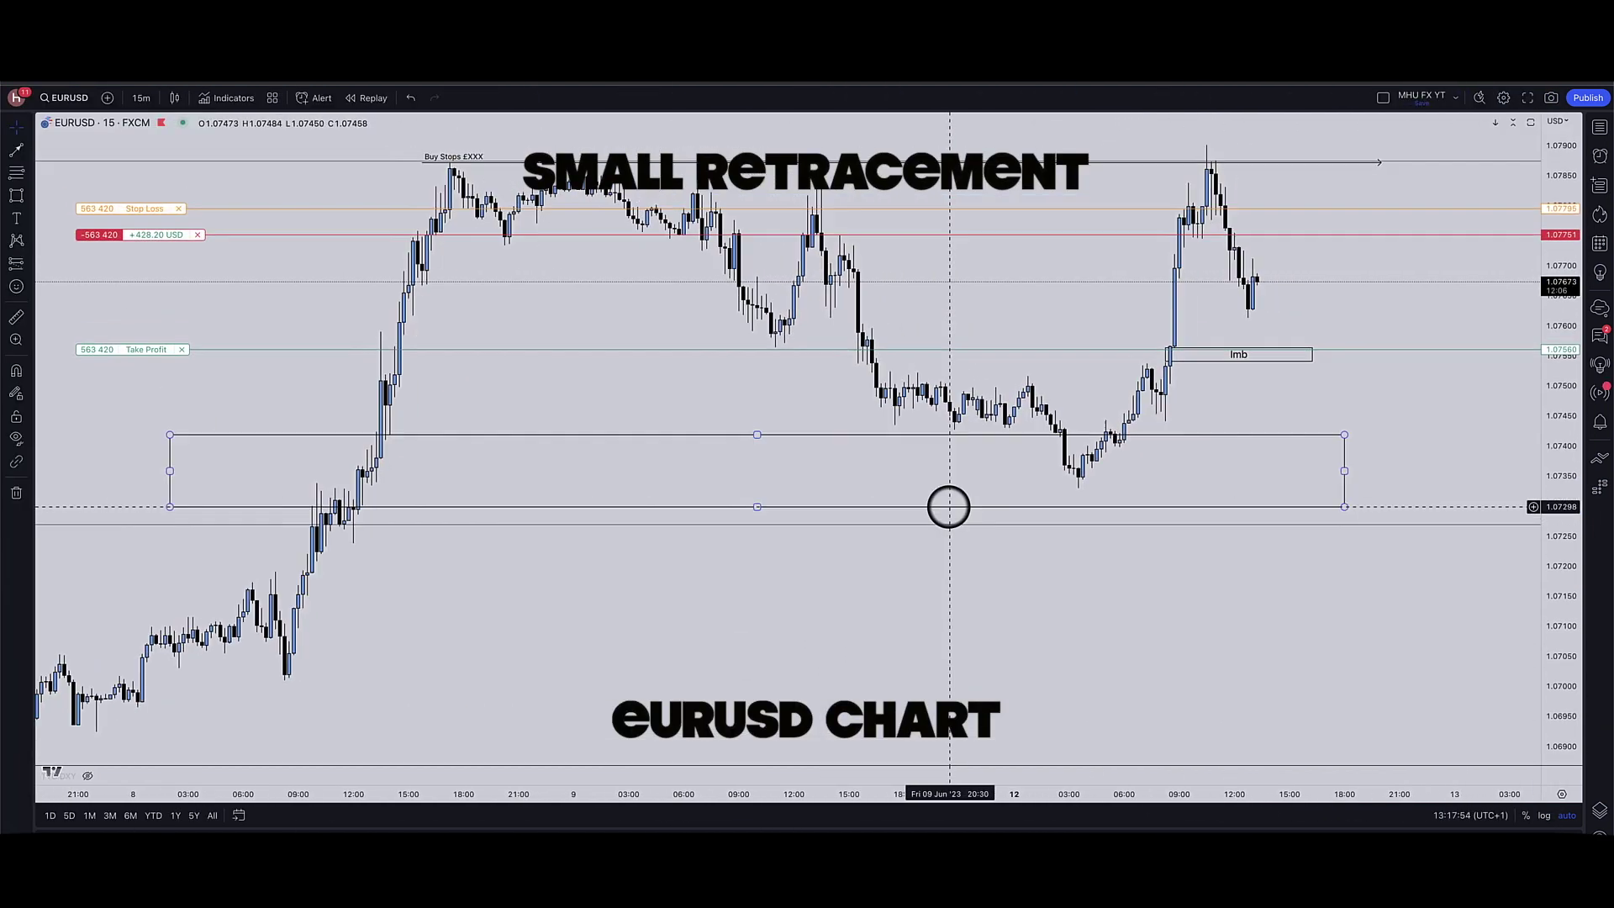
- Examine EURUSD price against the Imb rectangle and take-profit level on the 1-minute timeframe, and return the chart to 15 minutes
scroll(948, 506, up, 1)
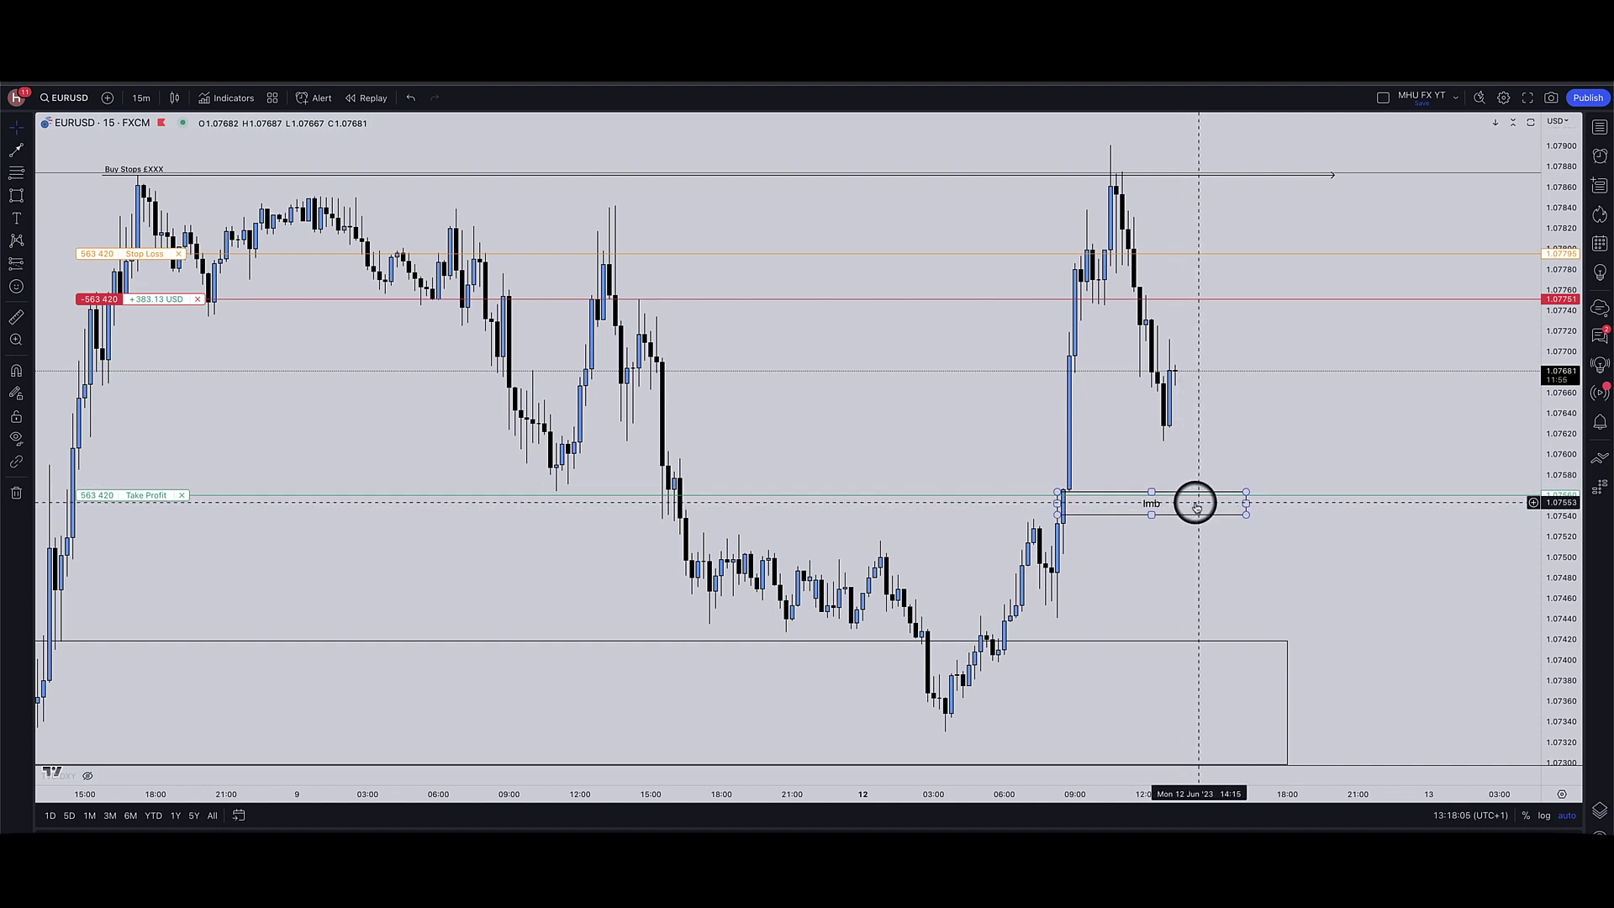
text(1)
key(Return)
scroll(1241, 384, down, 5)
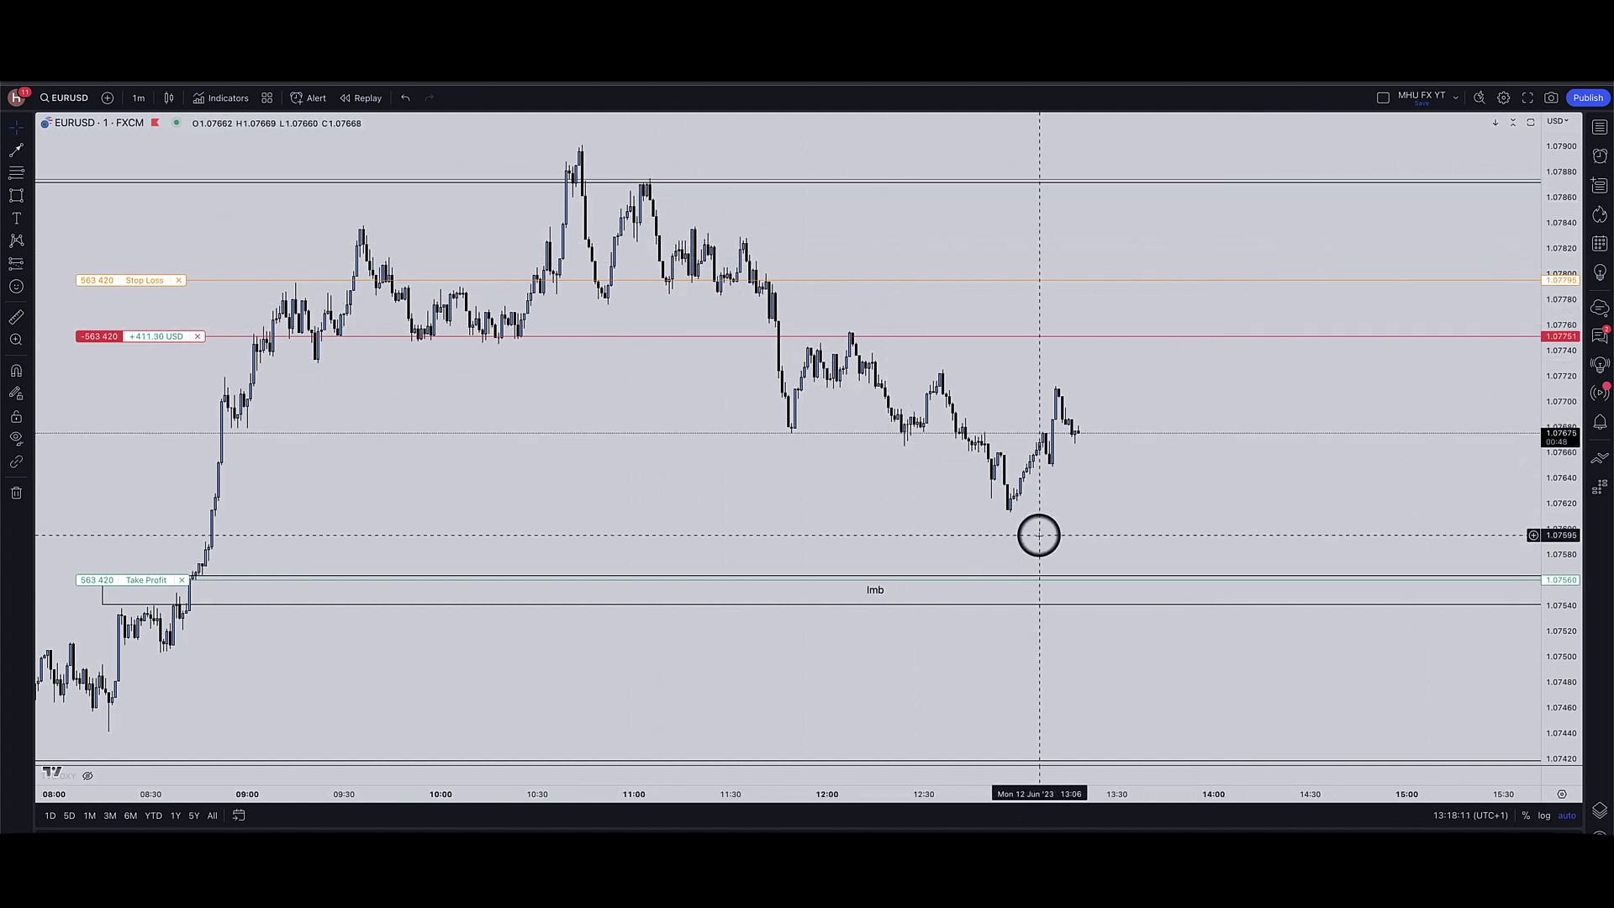
text(15)
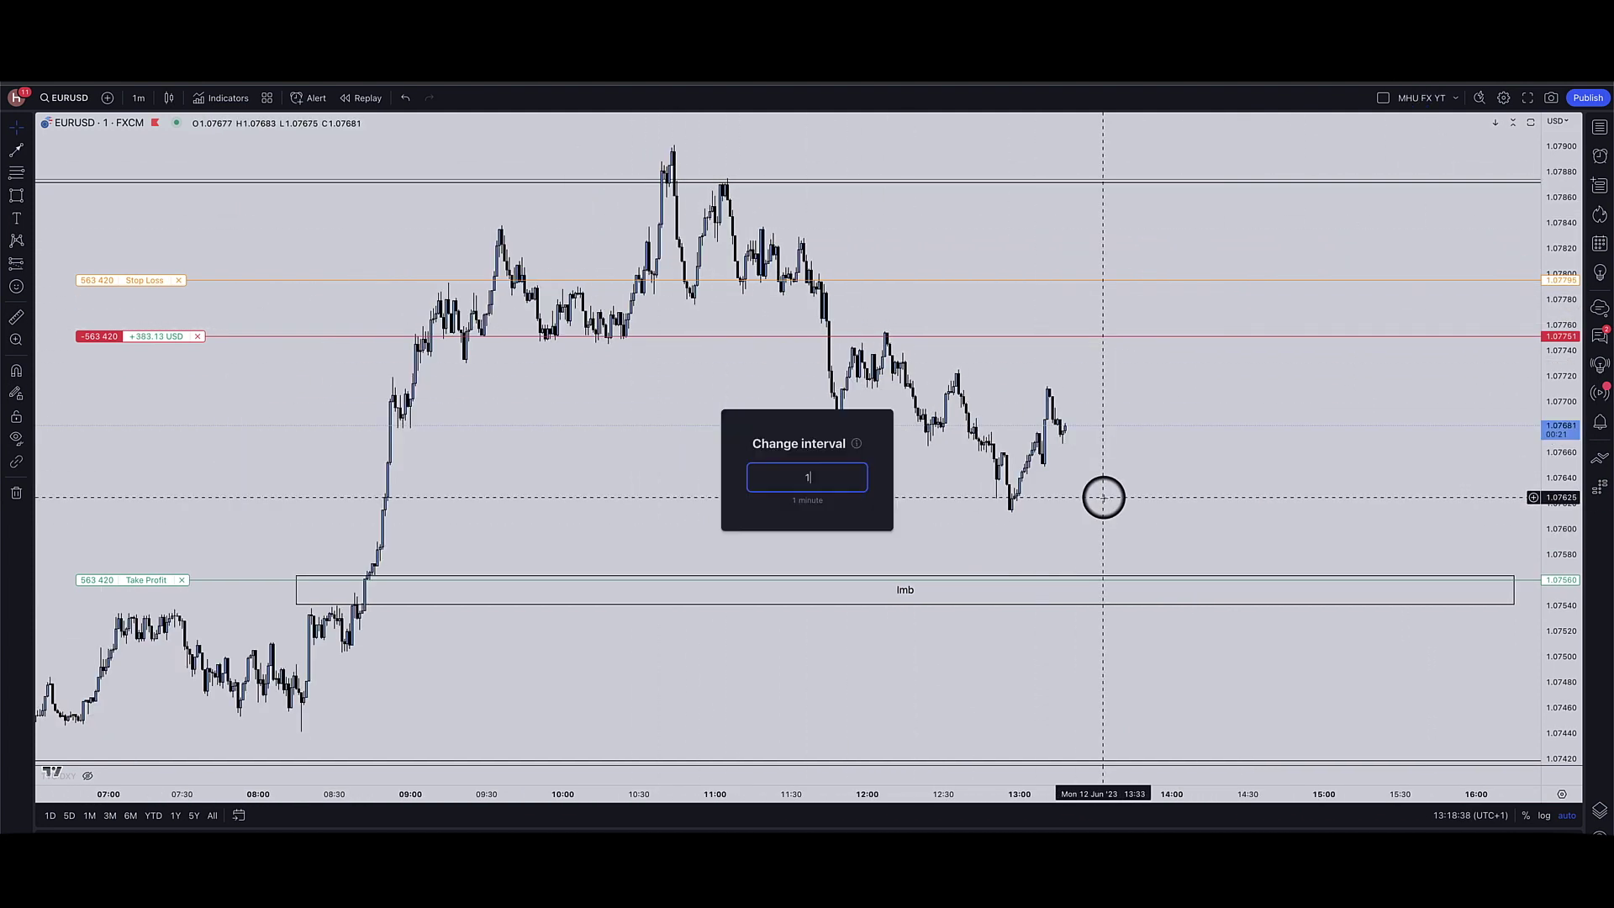
key(Return)
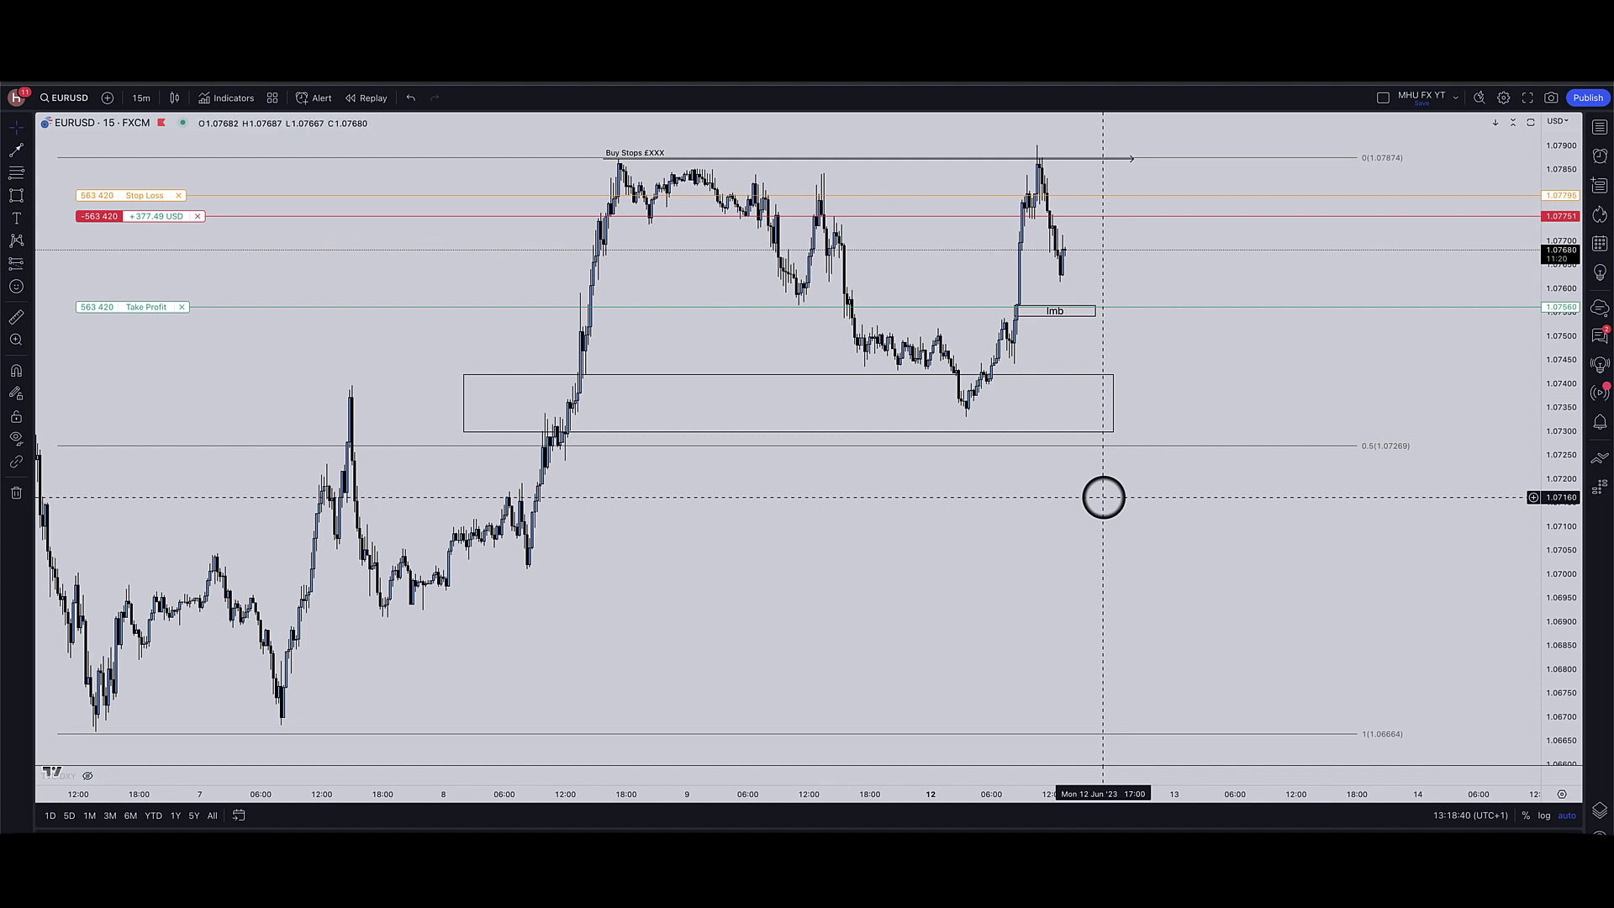
- Bring up GBPUSD on the 5-minute timeframe and examine the retracement towards the short entry, the Imb rectangle and the target zone
key(Down)
scroll(1297, 587, up, 6)
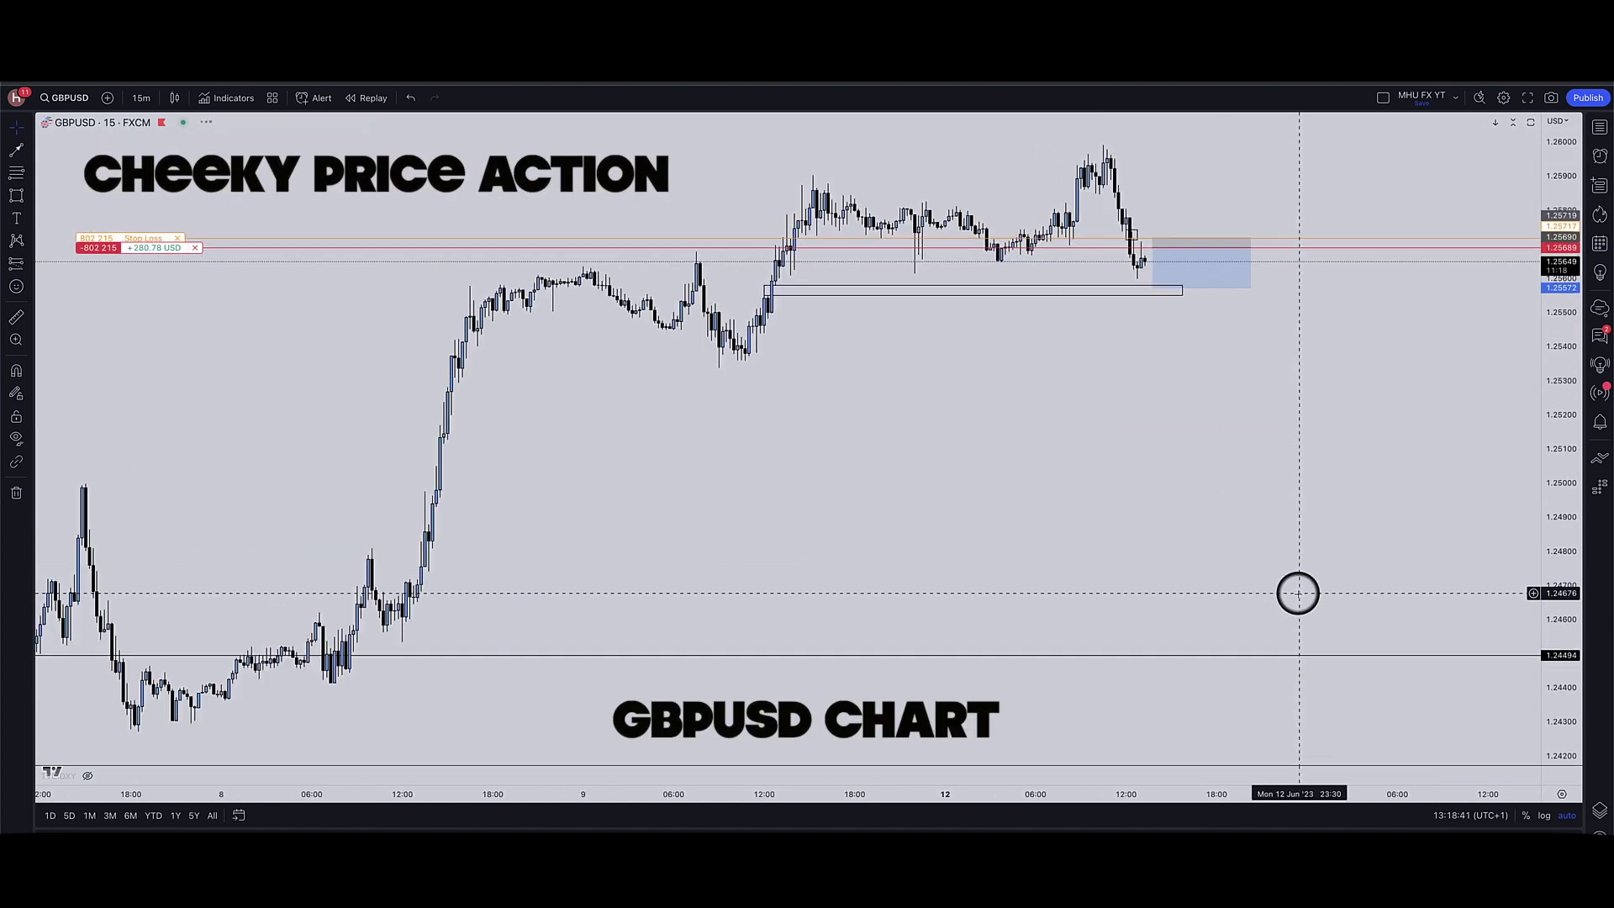
text(5)
key(Return)
scroll(1297, 587, up, 3)
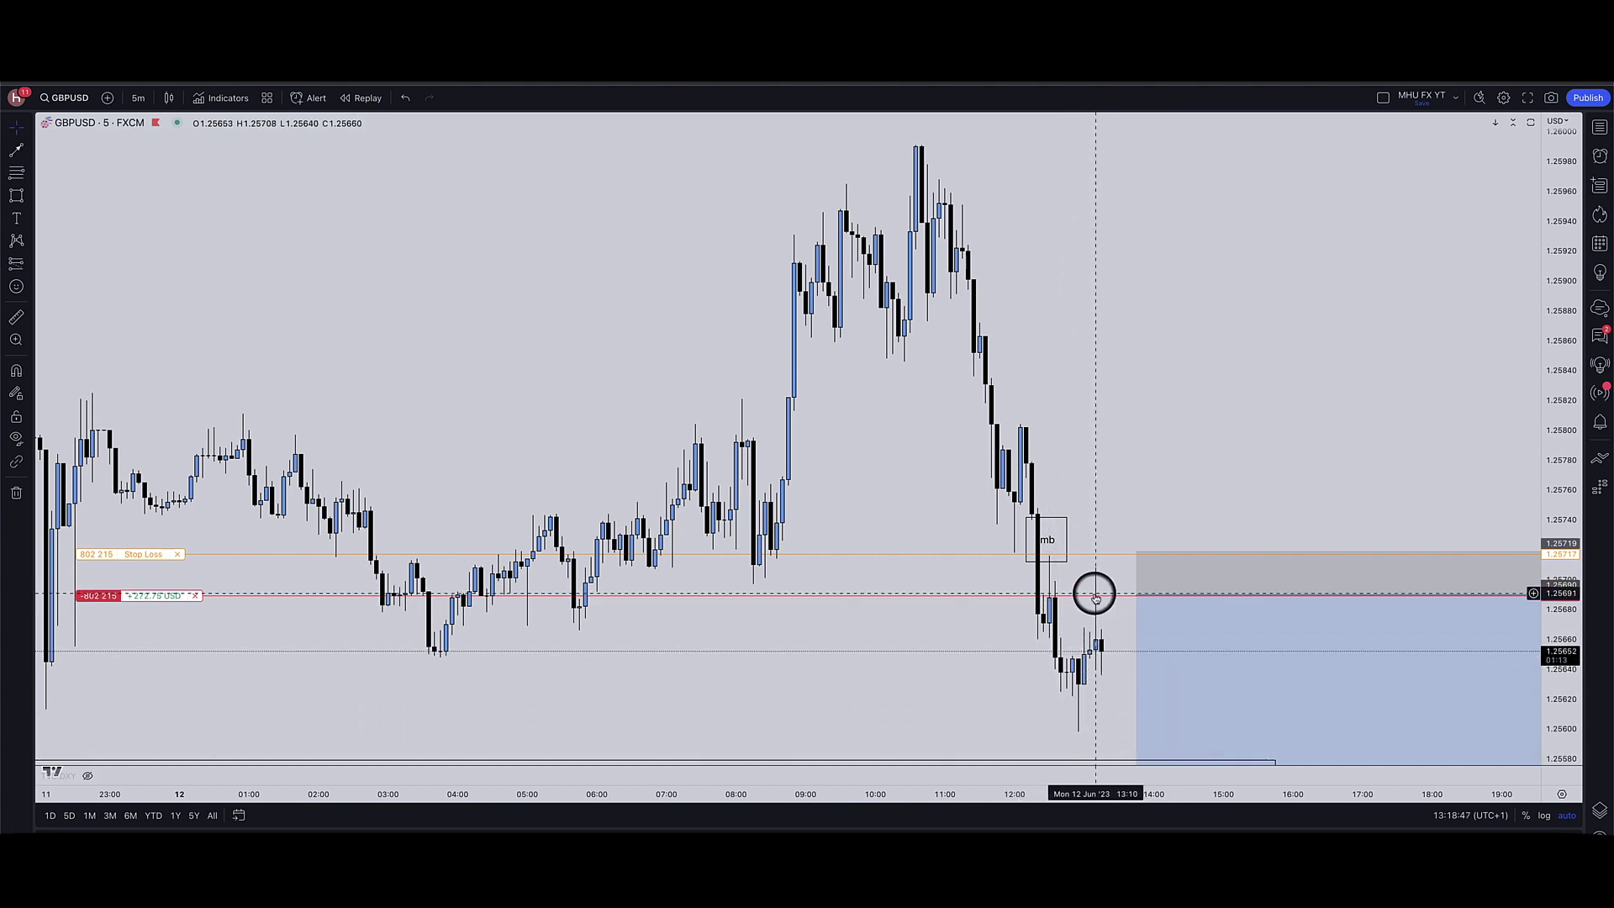
scroll(1101, 588, down, 5)
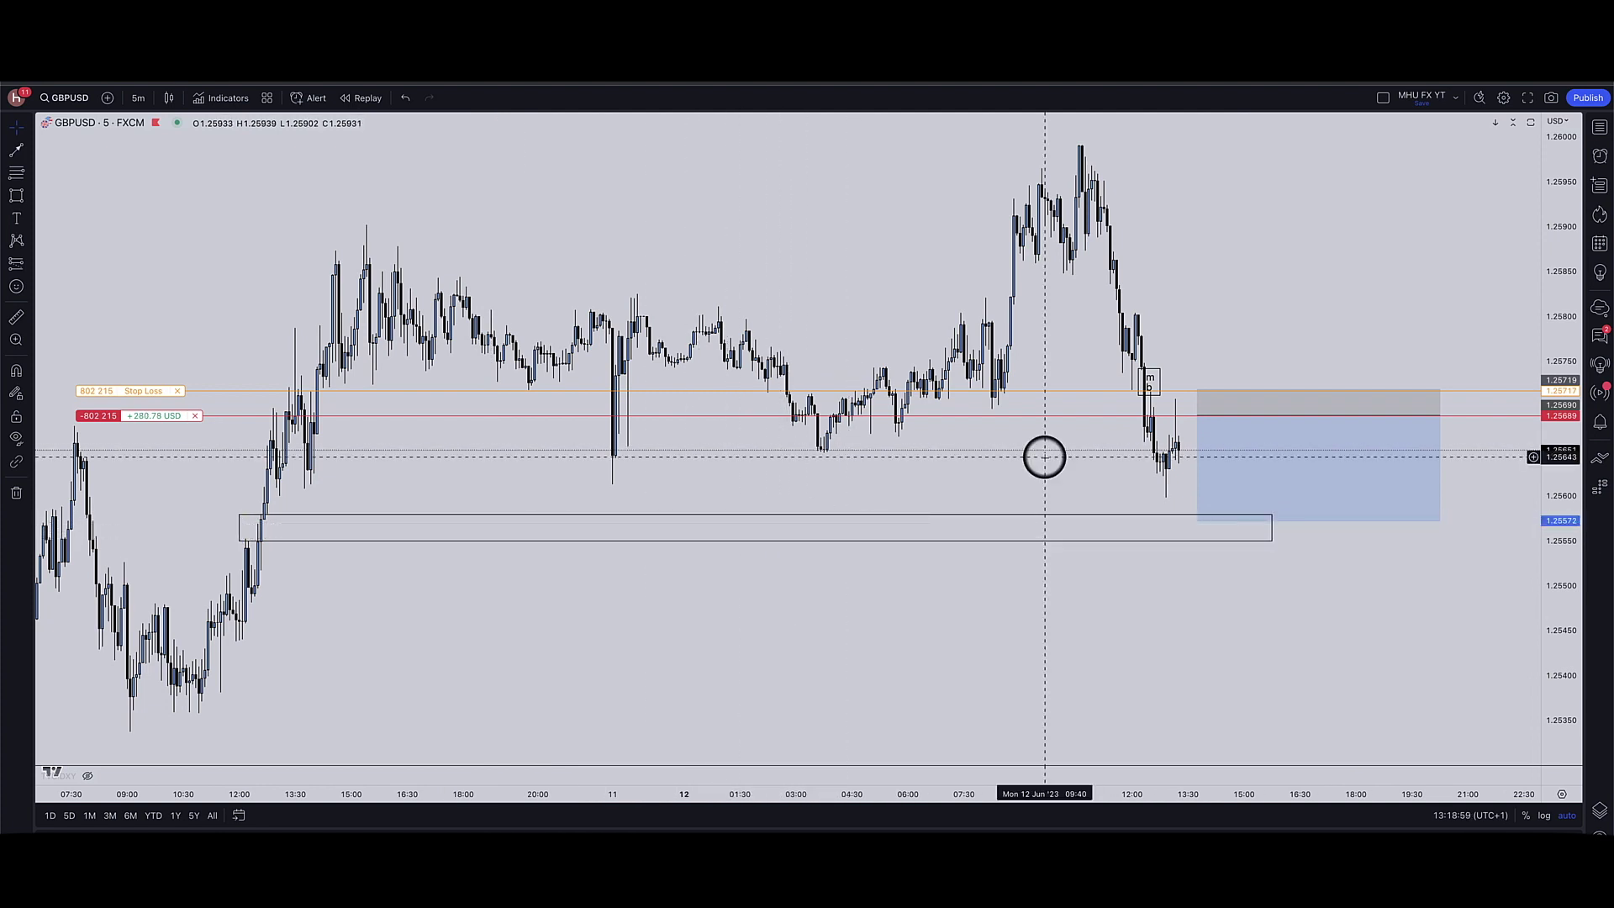
scroll(1044, 456, up, 3)
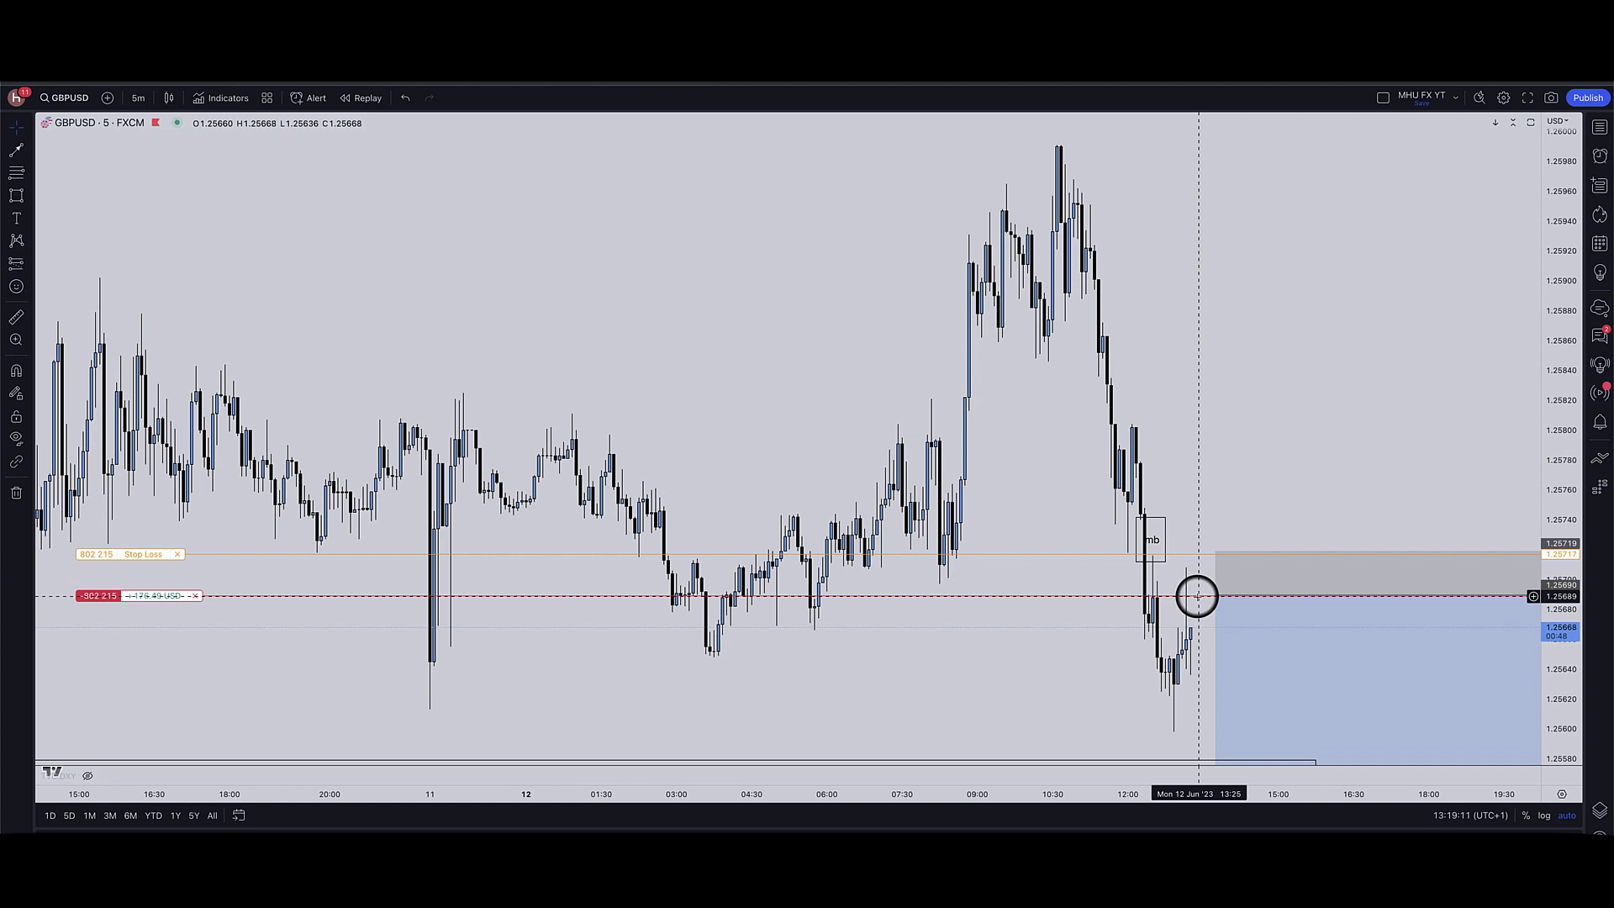
scroll(1193, 593, down, 5)
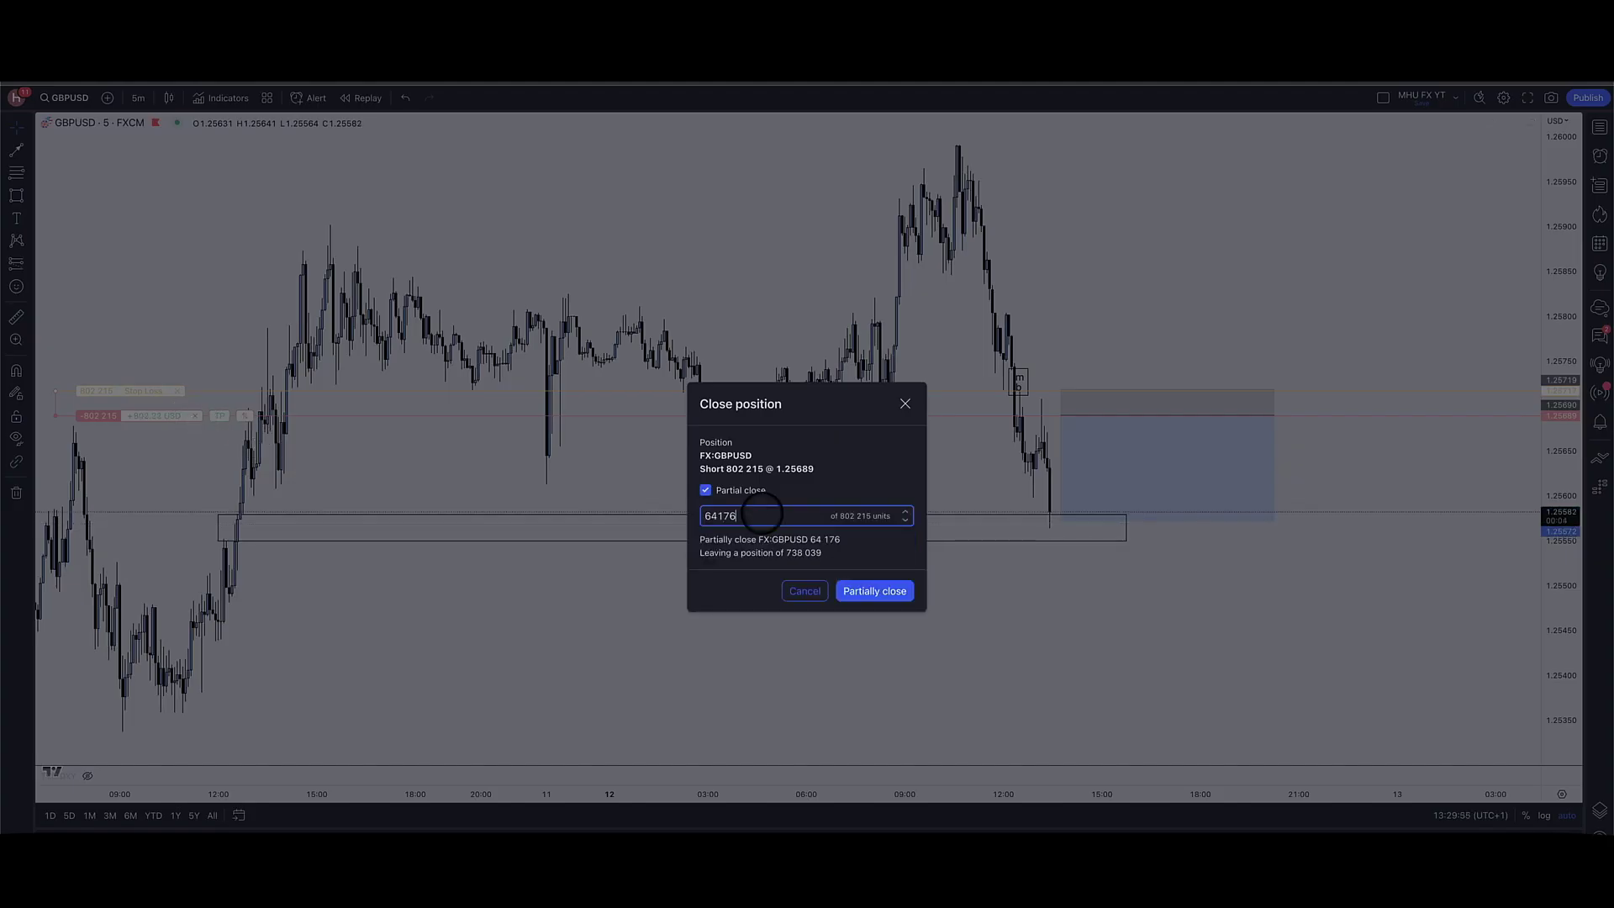
- Partially close the GBPUSD short by 641,764 units and shorten the short-position drawing to end at about 16:50
click(874, 592)
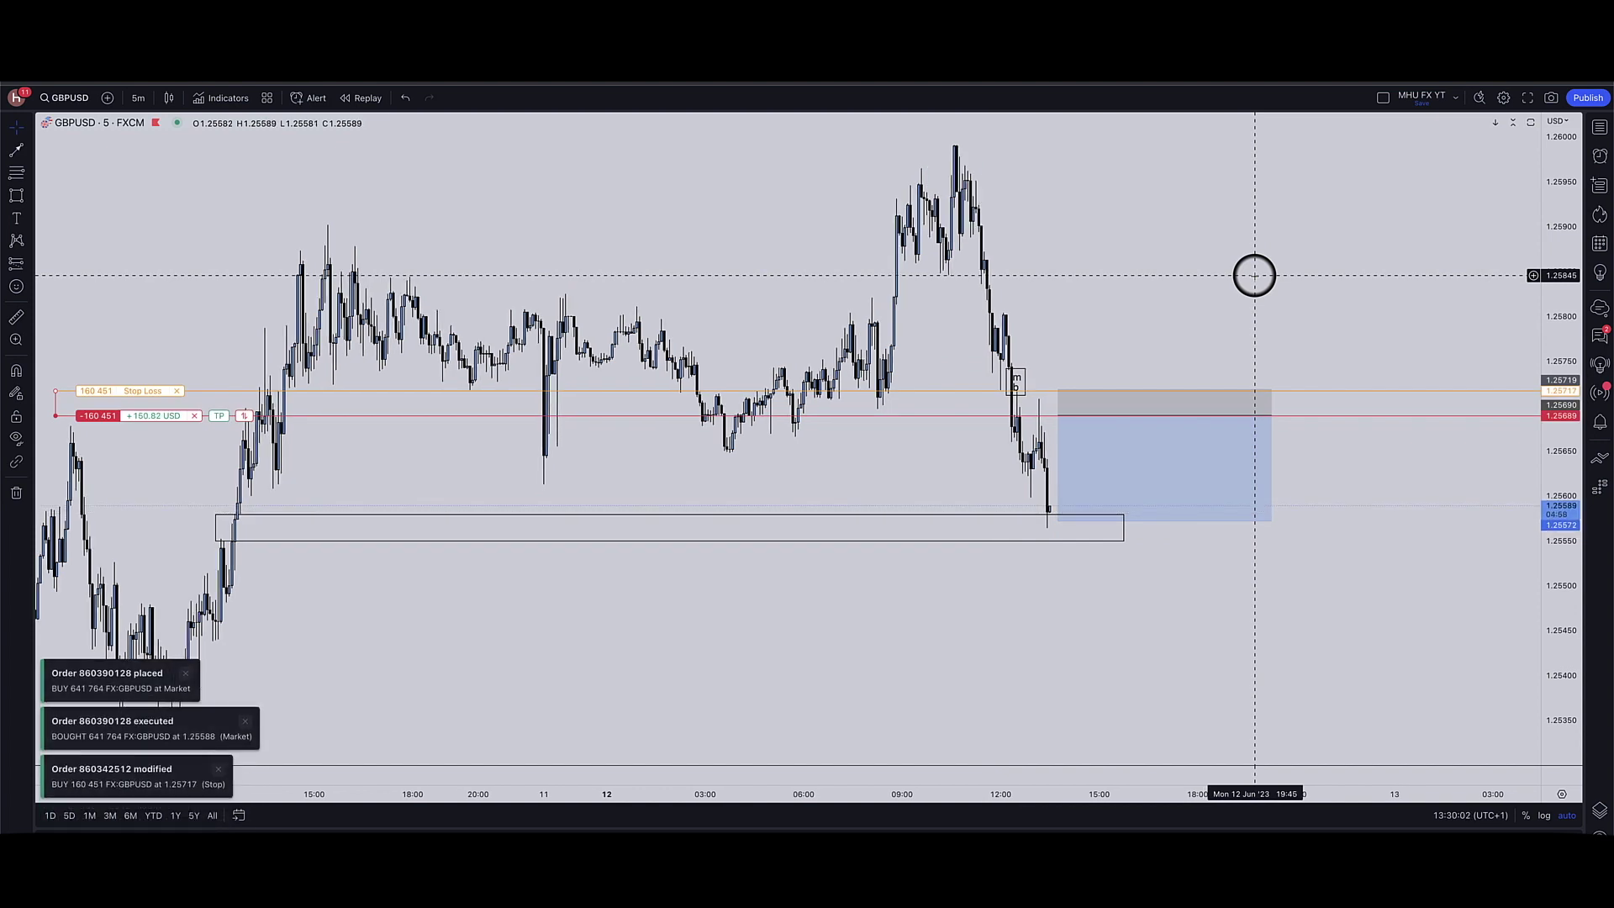
drag(1271, 416, 1159, 415)
click(1103, 336)
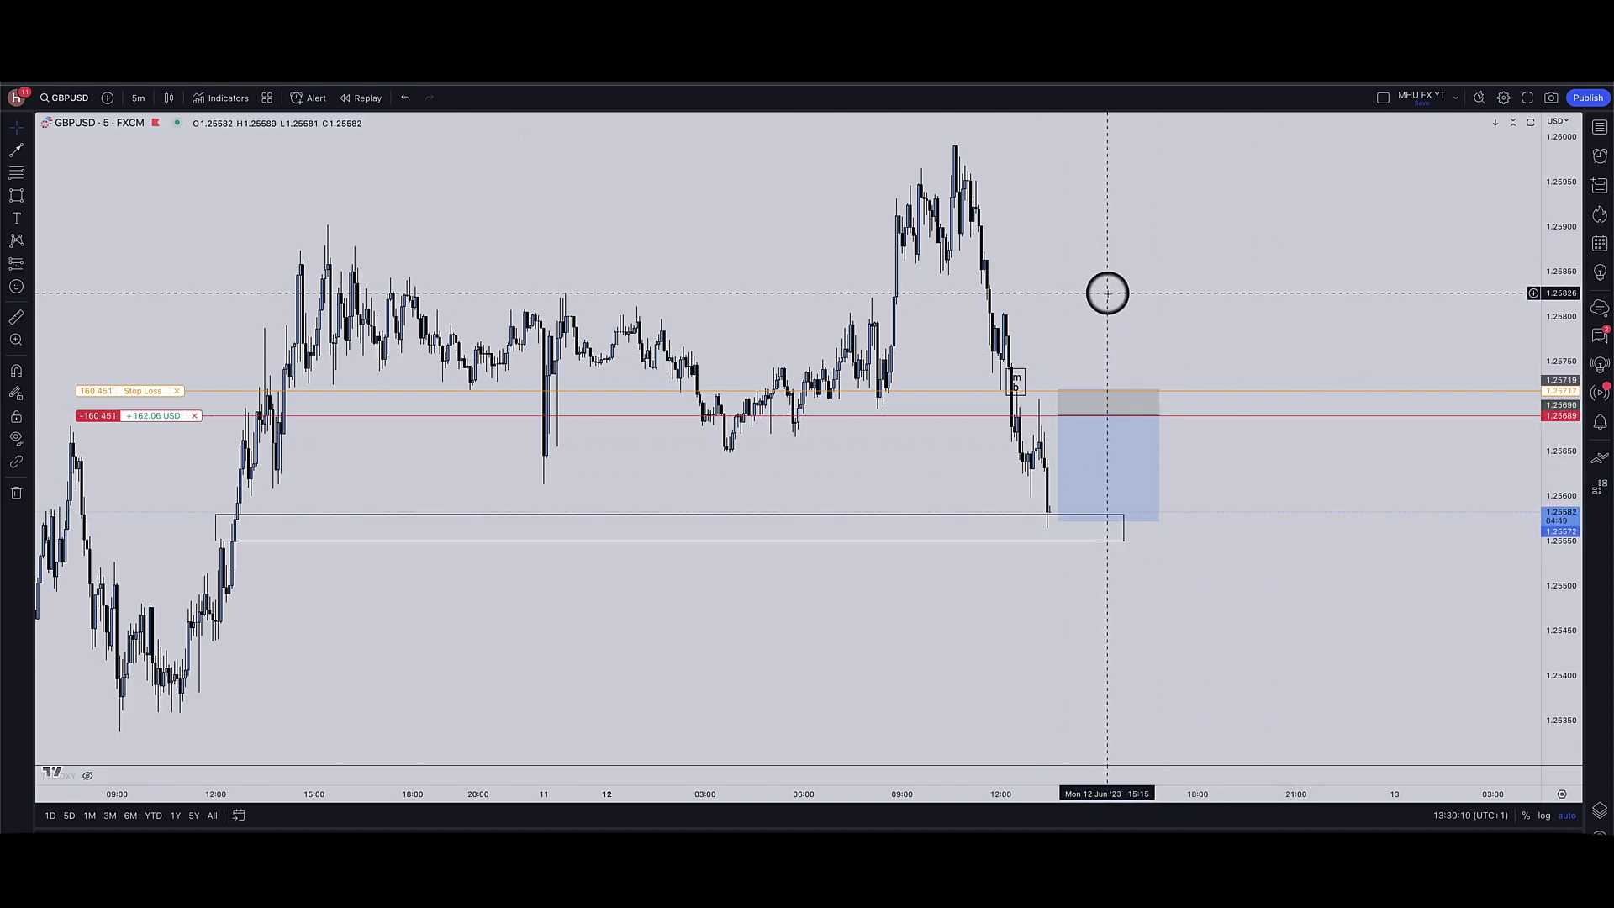
- Switch GBPUSD to the 1-minute timeframe and move the remaining short's stop loss to 1.25680
scroll(1074, 389, up, 1)
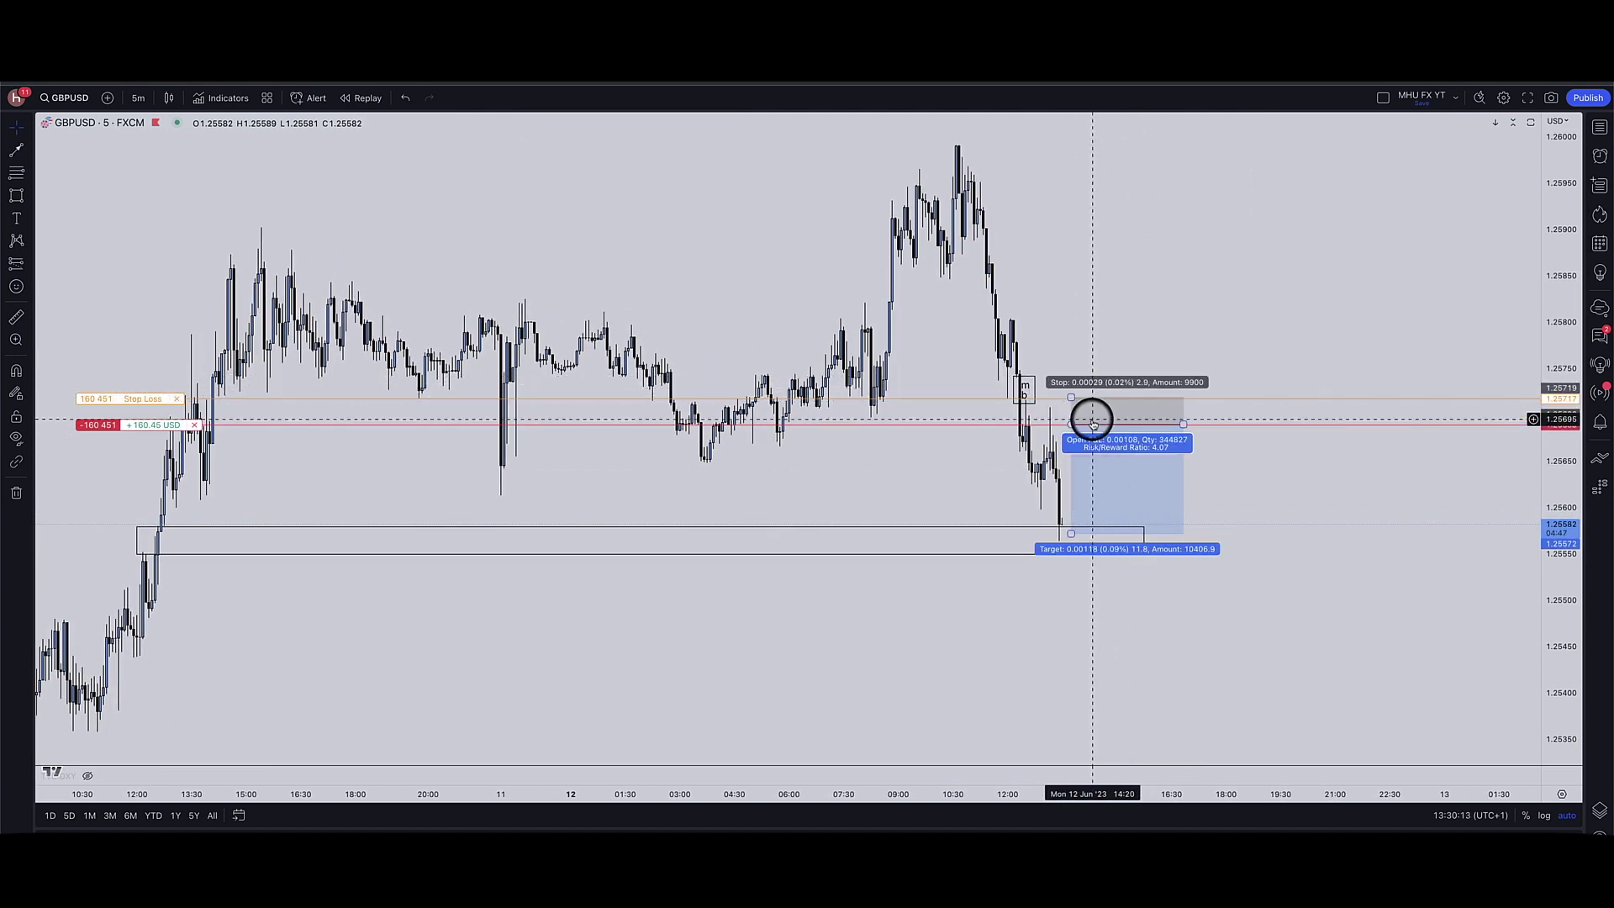
scroll(1084, 420, up, 3)
scroll(1055, 631, up, 2)
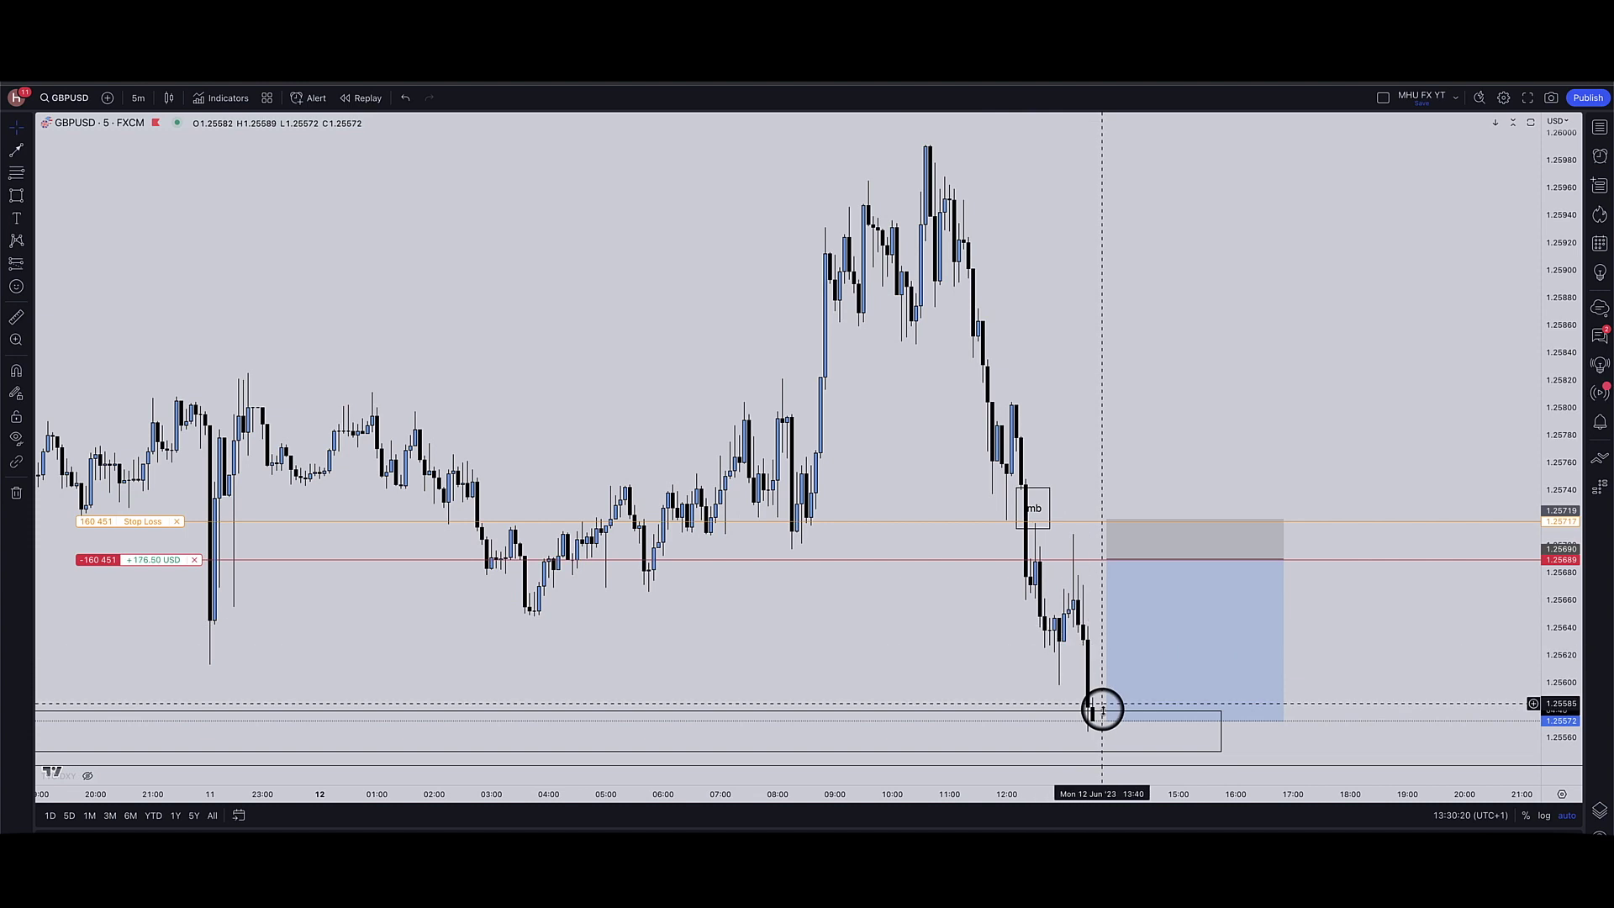
scroll(1097, 721, down, 1)
scroll(1097, 722, down, 2)
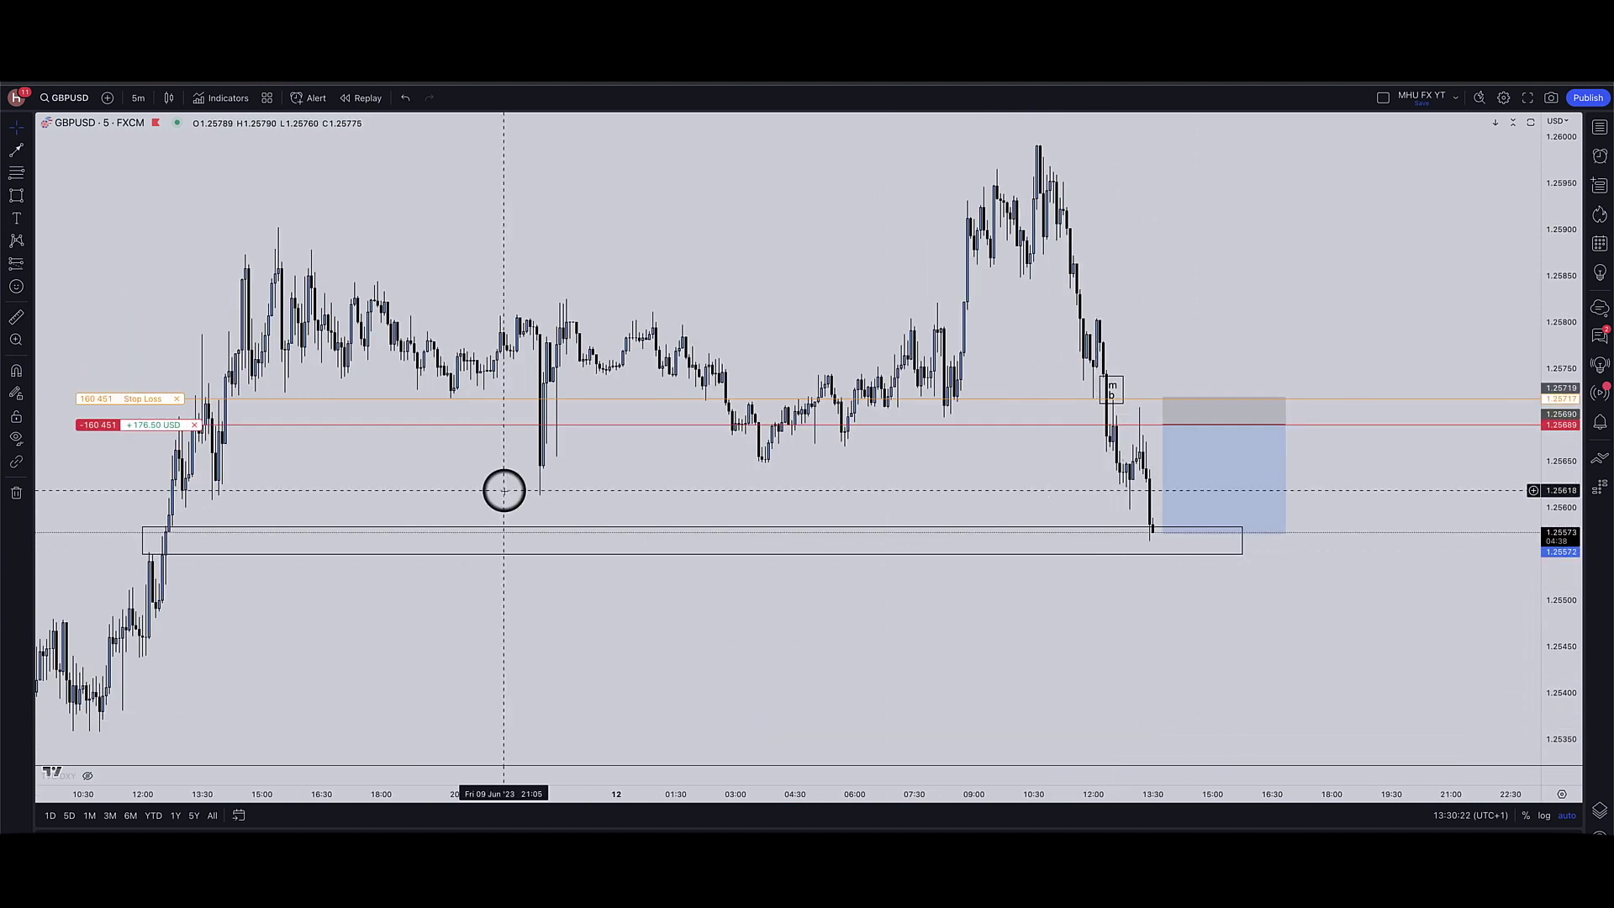
click(1208, 527)
key(1)
key(Return)
scroll(1208, 527, down, 2)
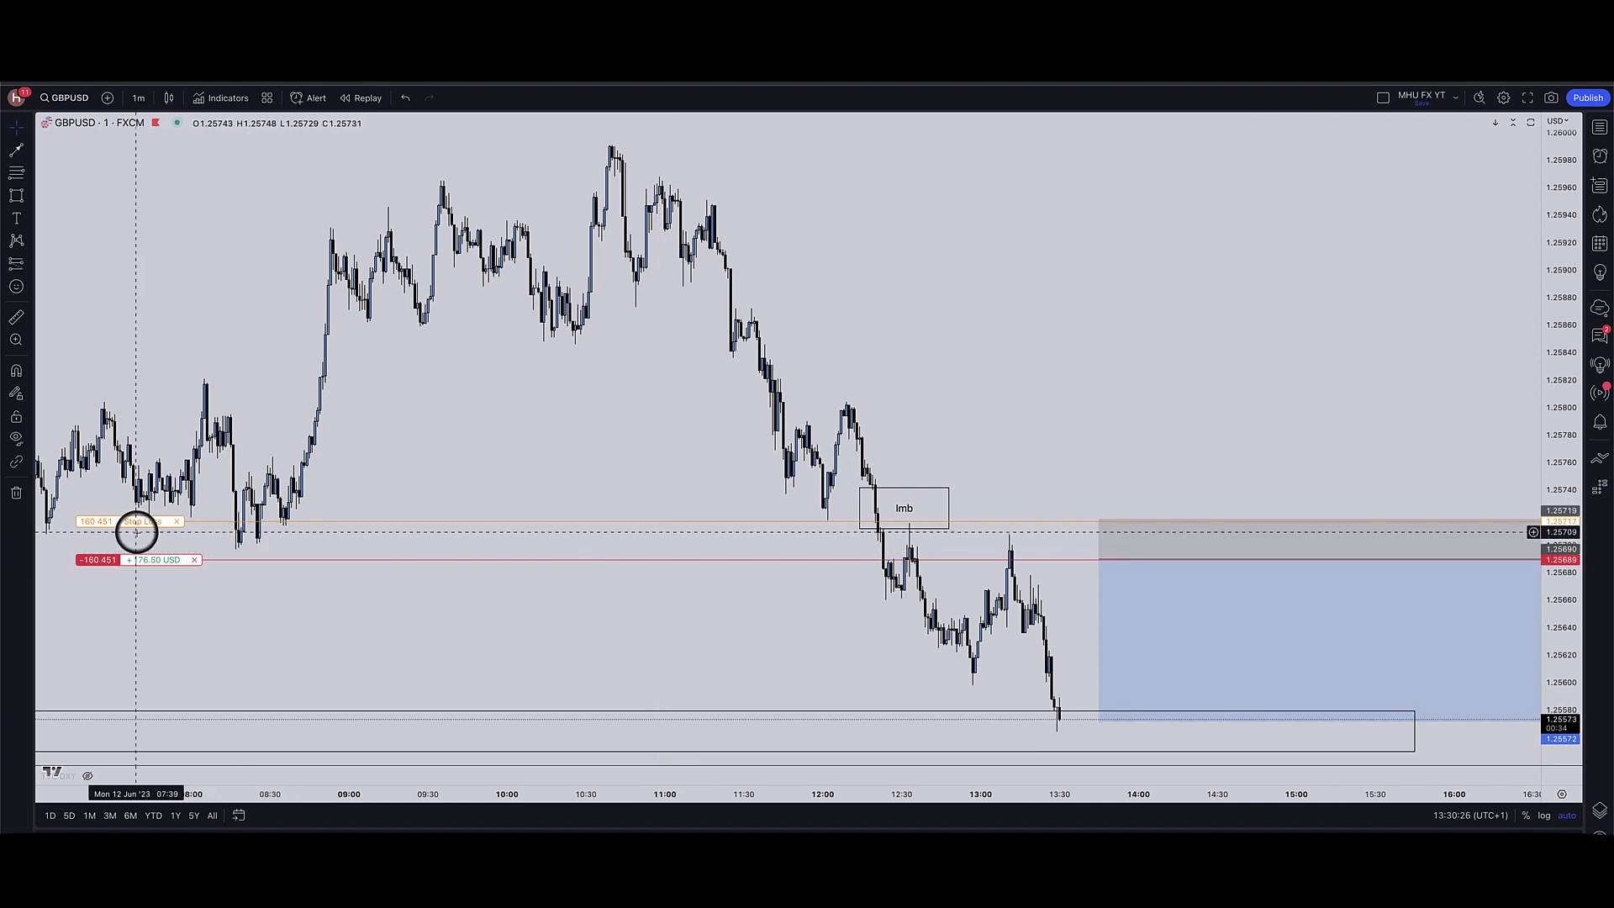
drag(137, 530, 203, 573)
key(Return)
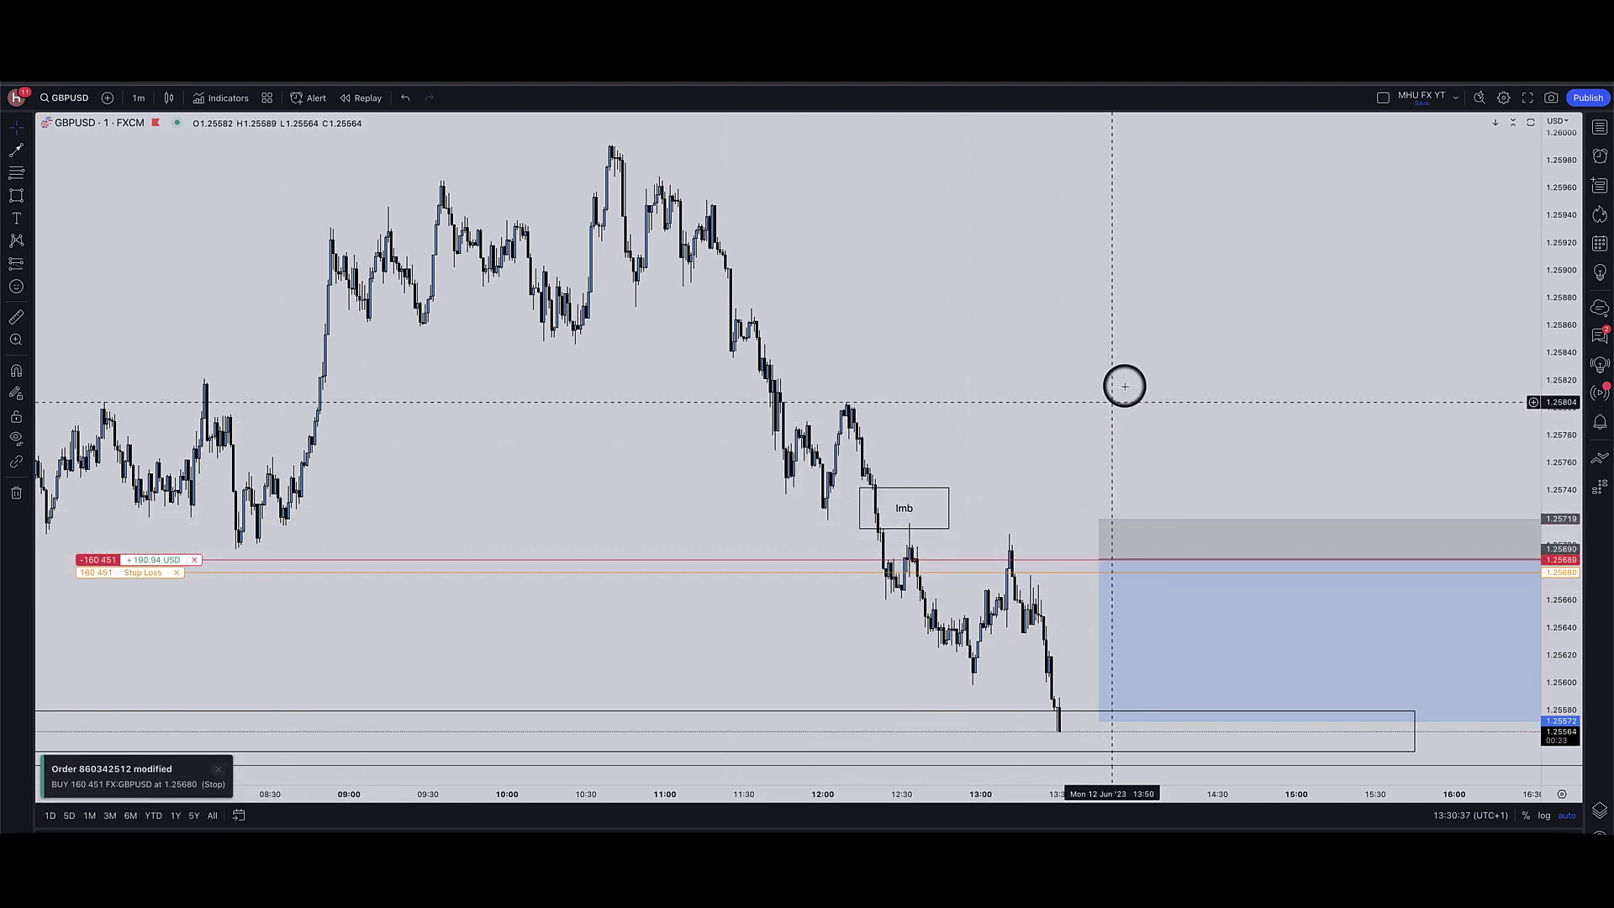
- Compare EURUSD and DXY on the 15-minute timeframe, checking how price sits relative to each chart's Imb rectangle
key(Down)
scroll(1178, 317, down, 3)
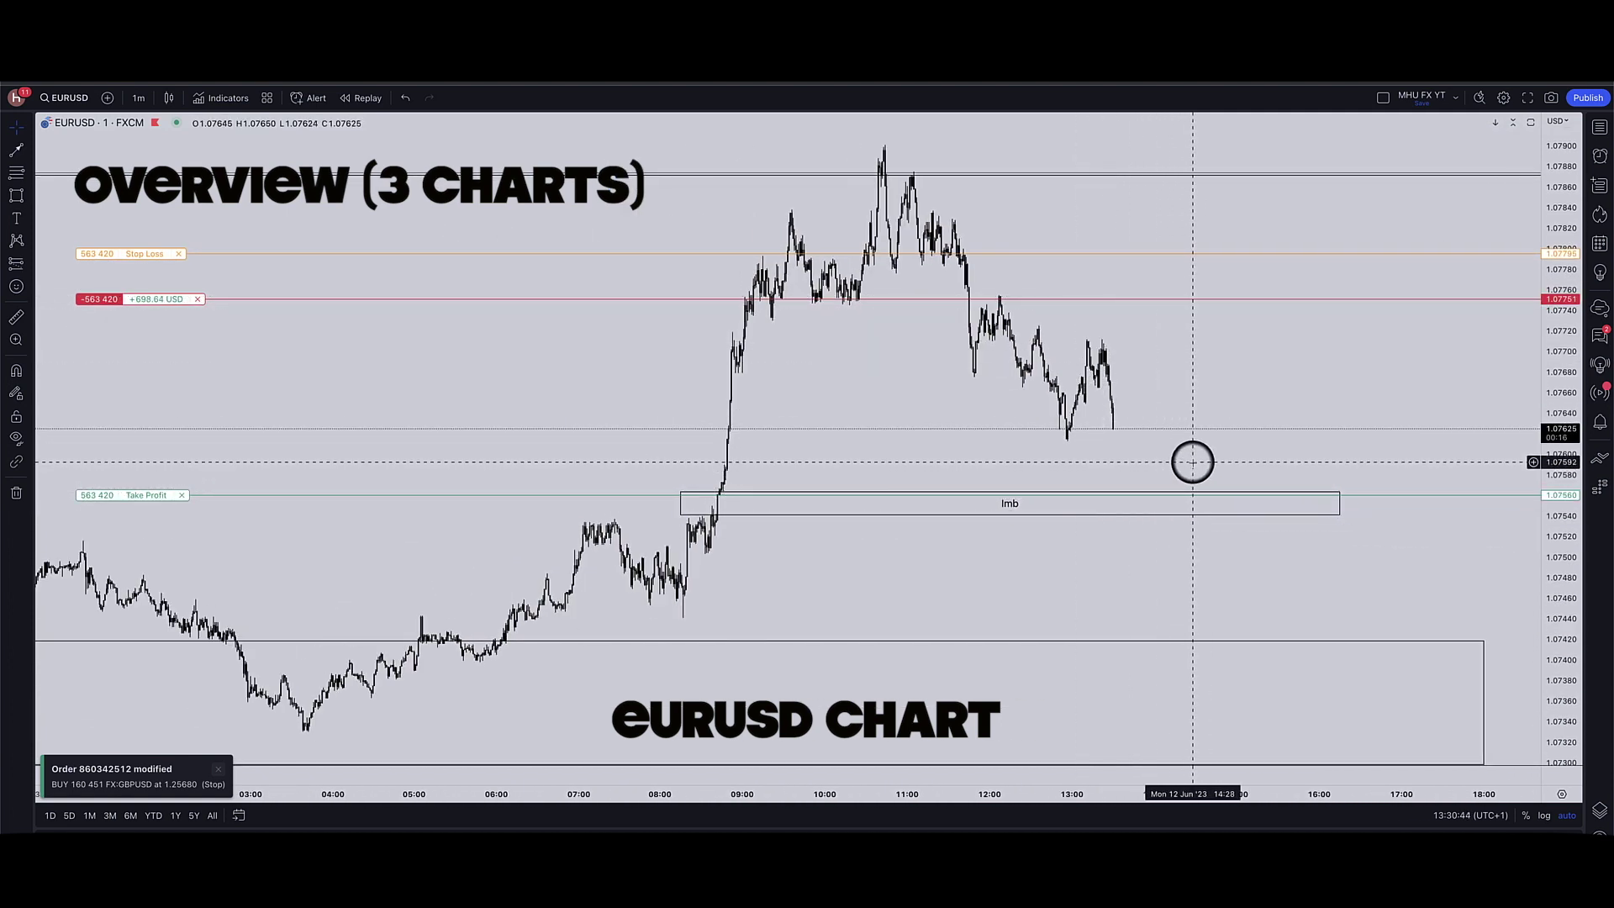
key(Down)
text(15)
key(Return)
scroll(1229, 433, up, 5)
scroll(1171, 675, up, 2)
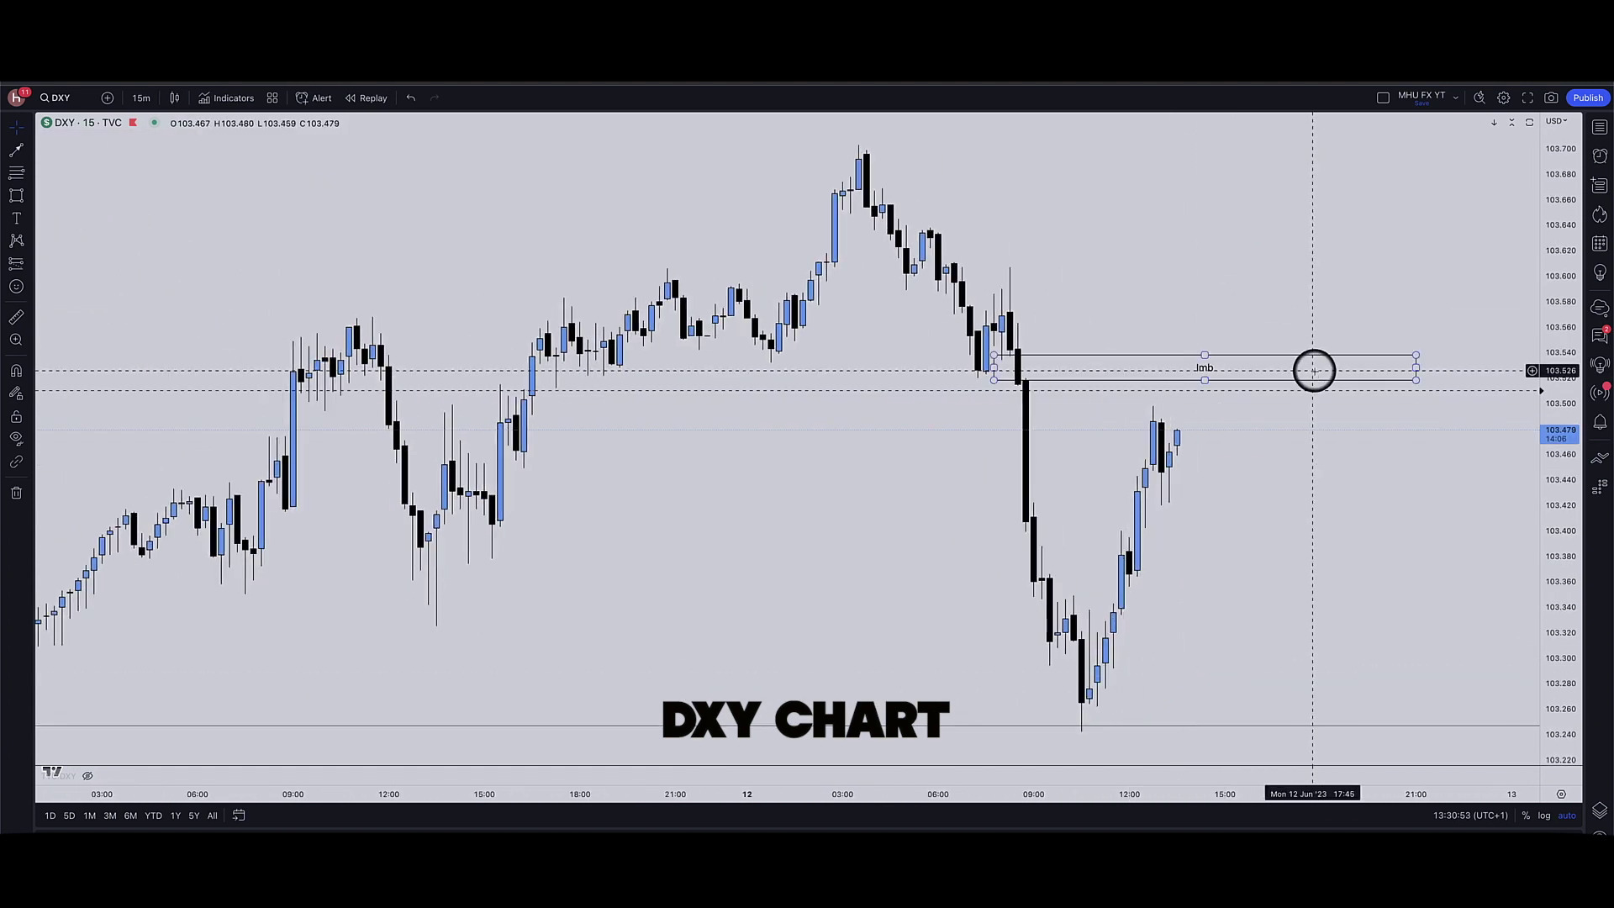
key(Up)
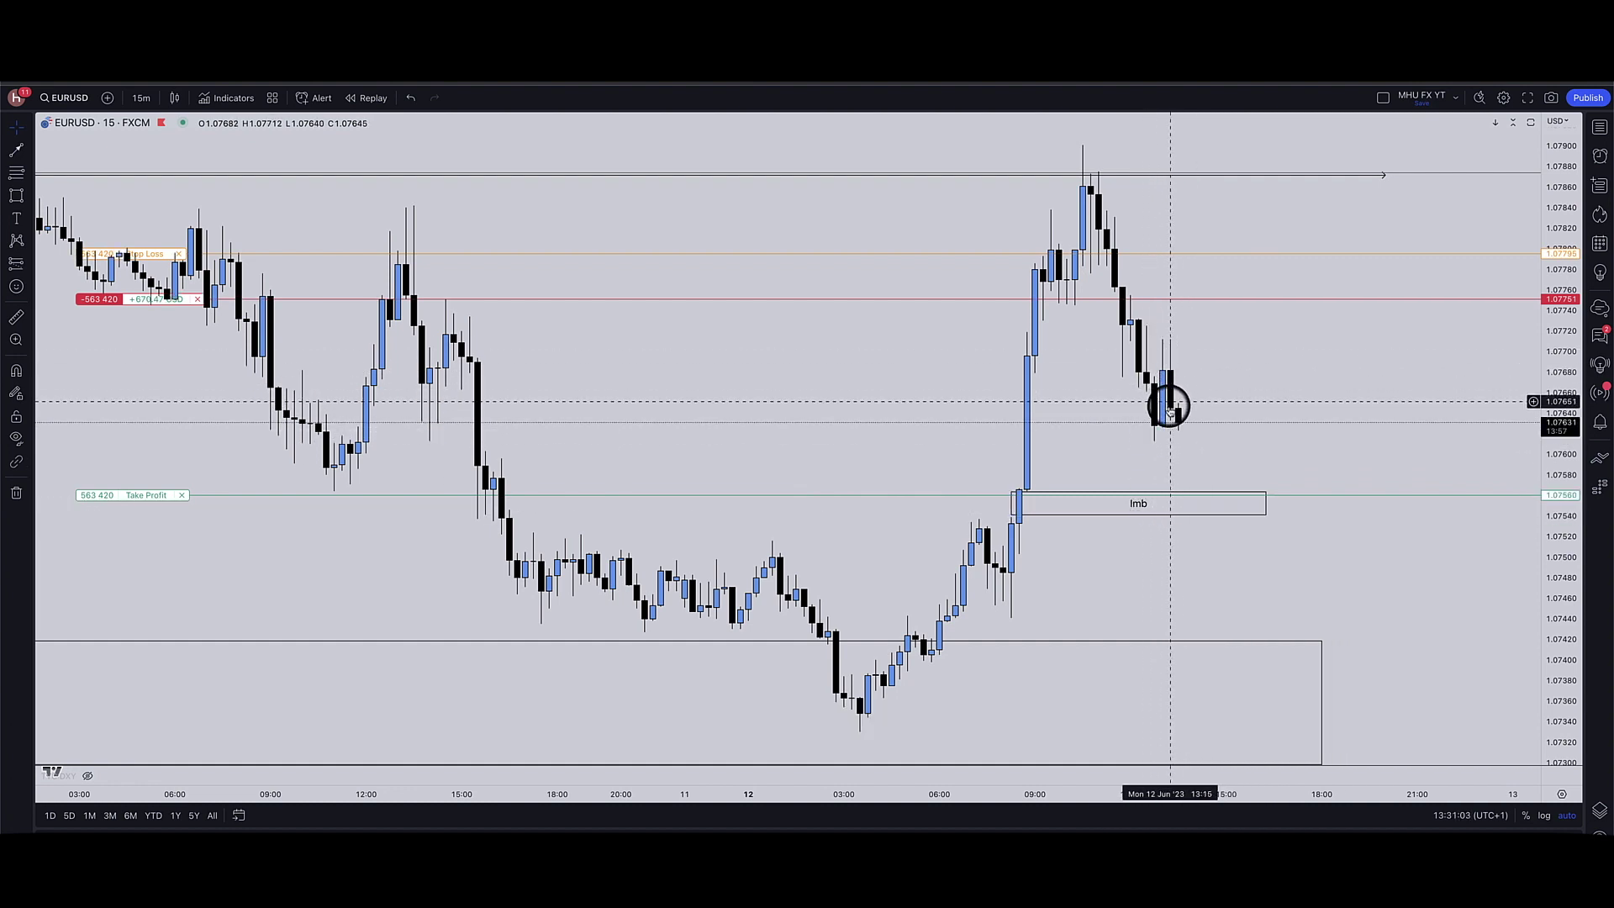
key(Down)
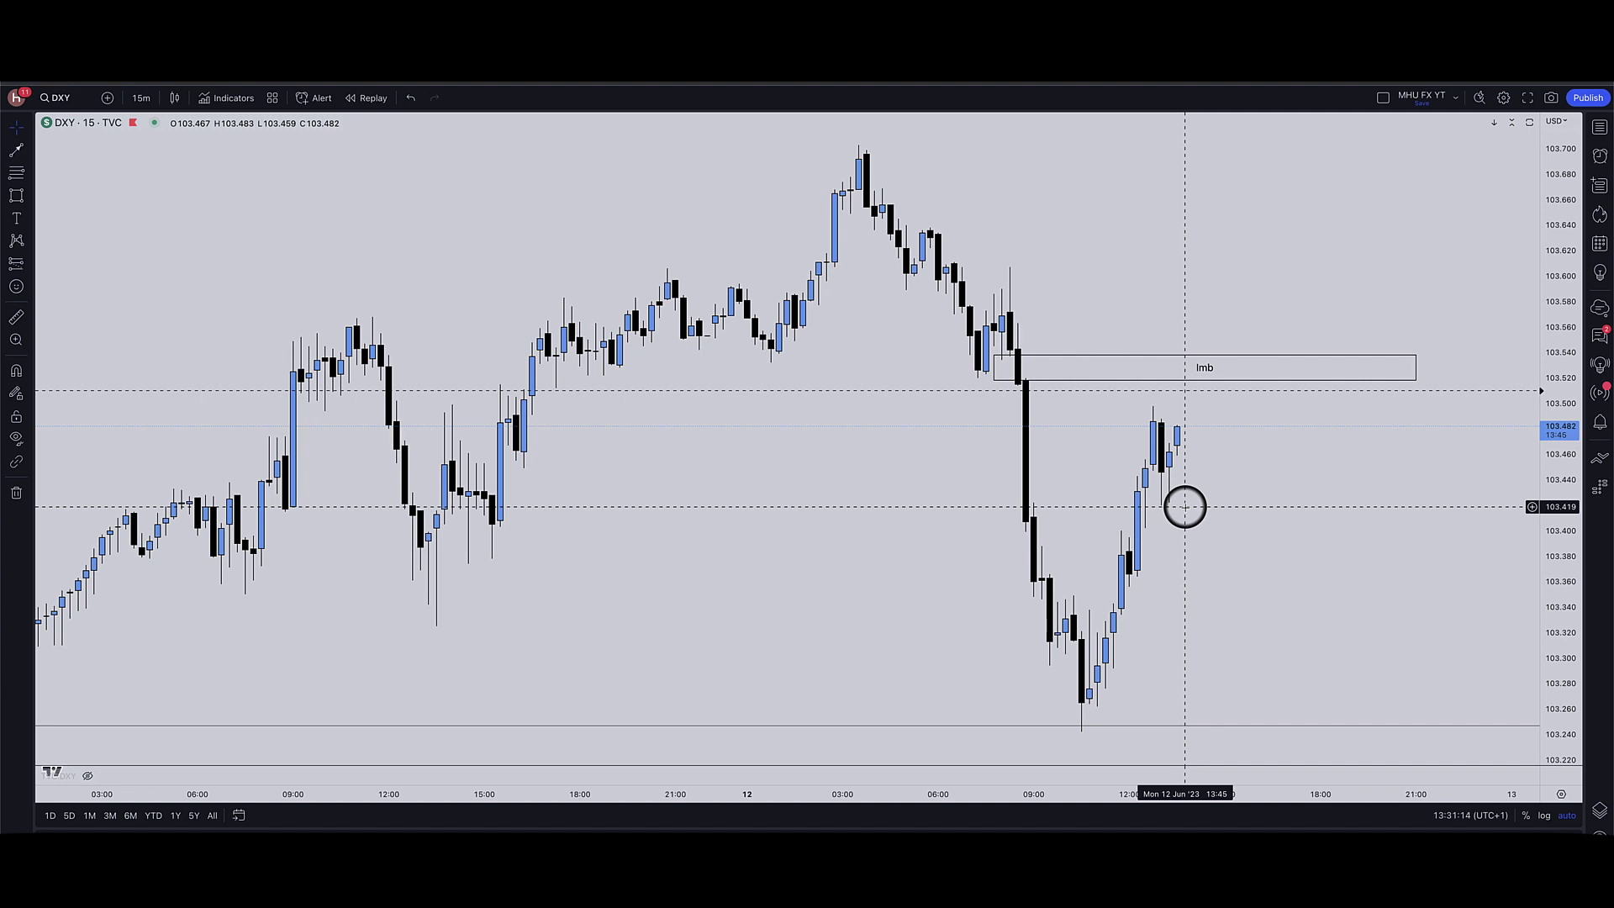
scroll(1168, 468, down, 1)
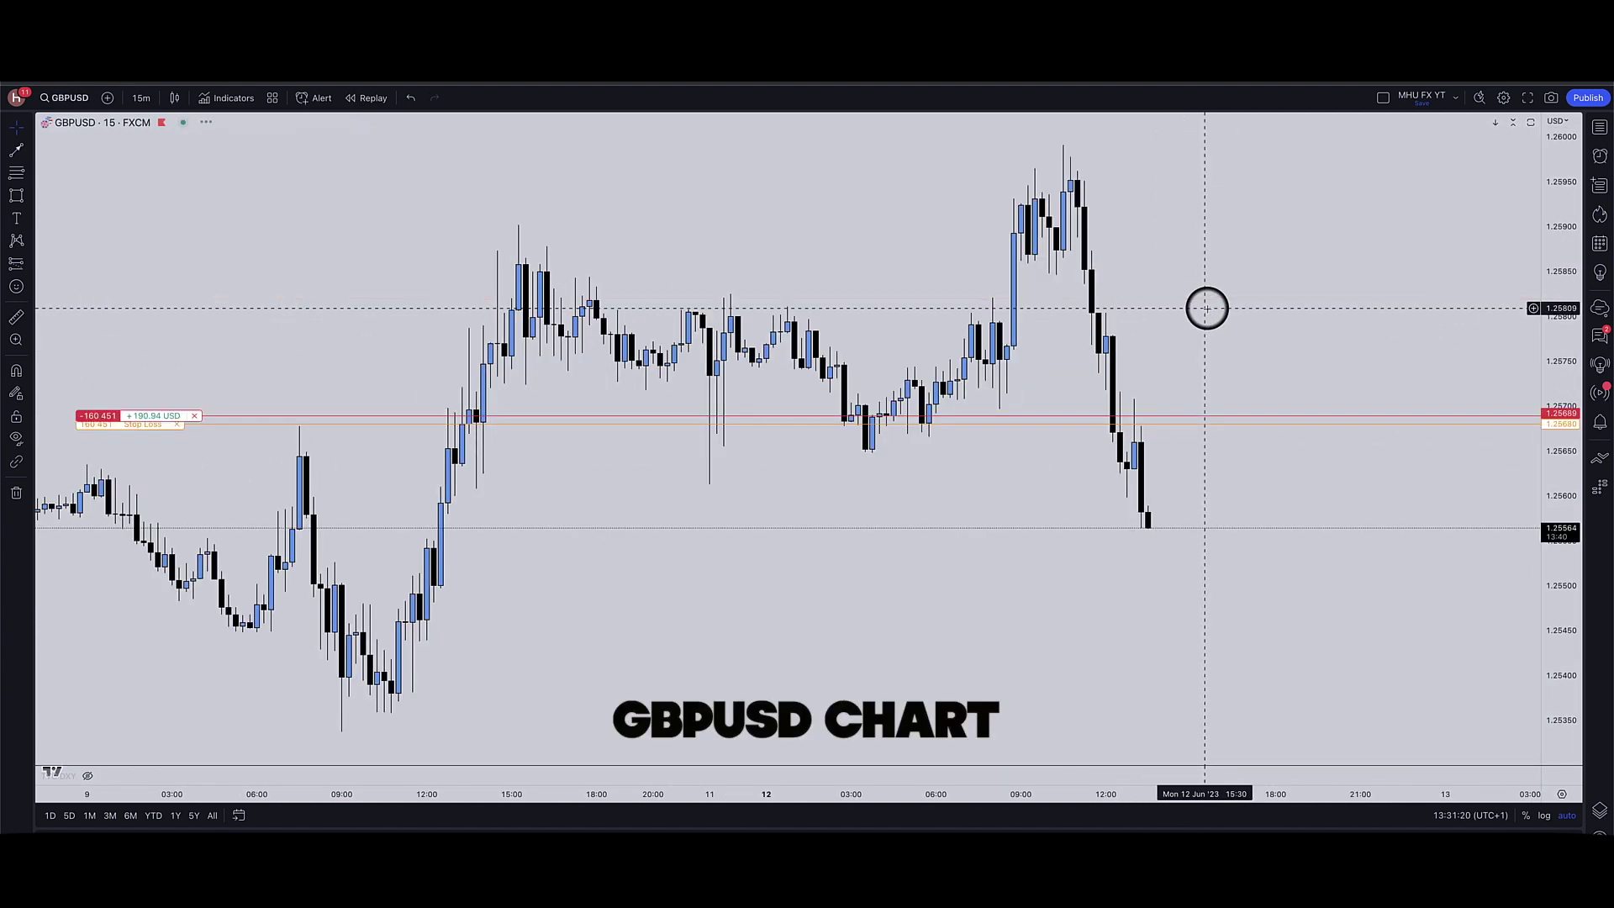
- Try a lower target of about 1.25562 on the GBPUSD short-position drawing, and restore it to 1.25572
click(1152, 405)
click(1171, 530)
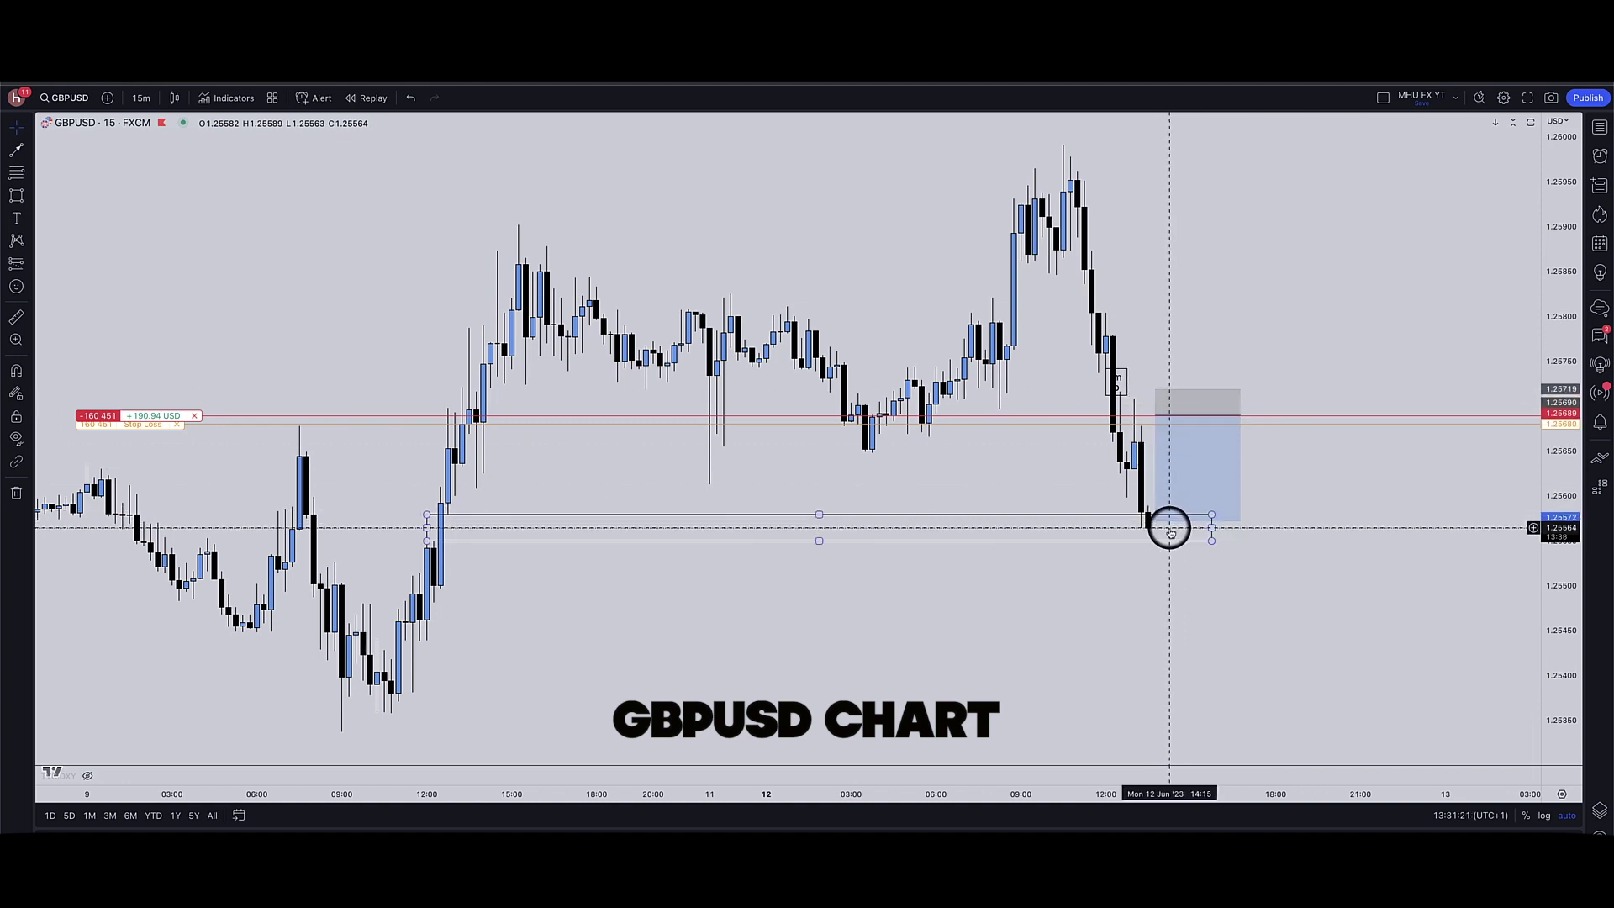
click(1161, 525)
drag(1155, 521, 1168, 528)
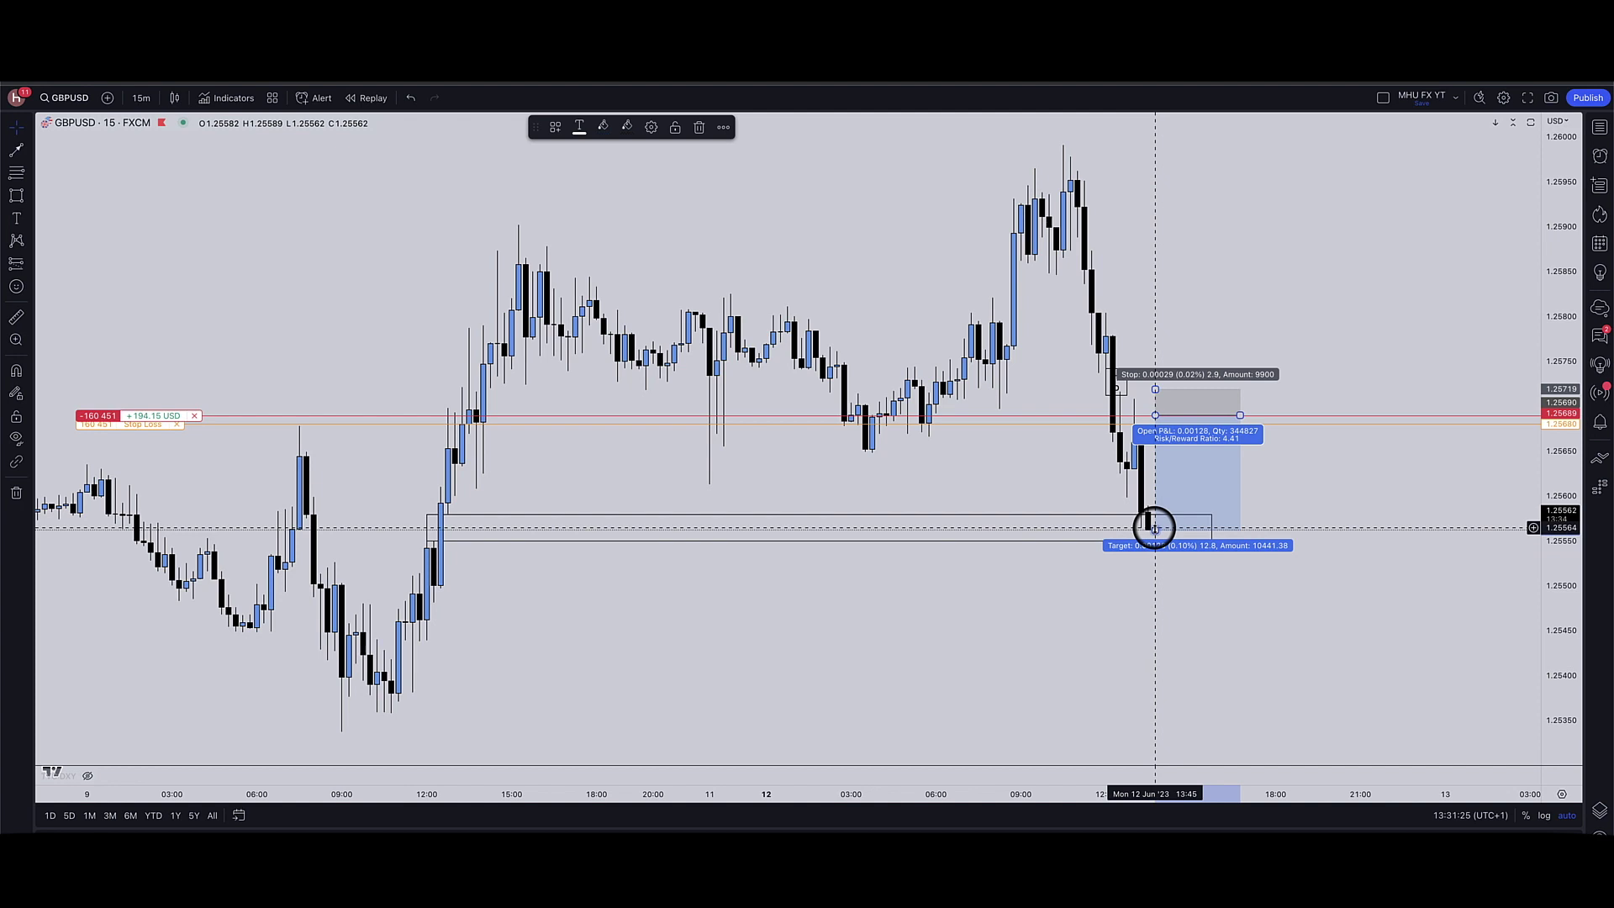
mouse_move(1155, 528)
mouse_down()
mouse_move(1158, 585)
mouse_move(1159, 521)
mouse_up()
click(1297, 454)
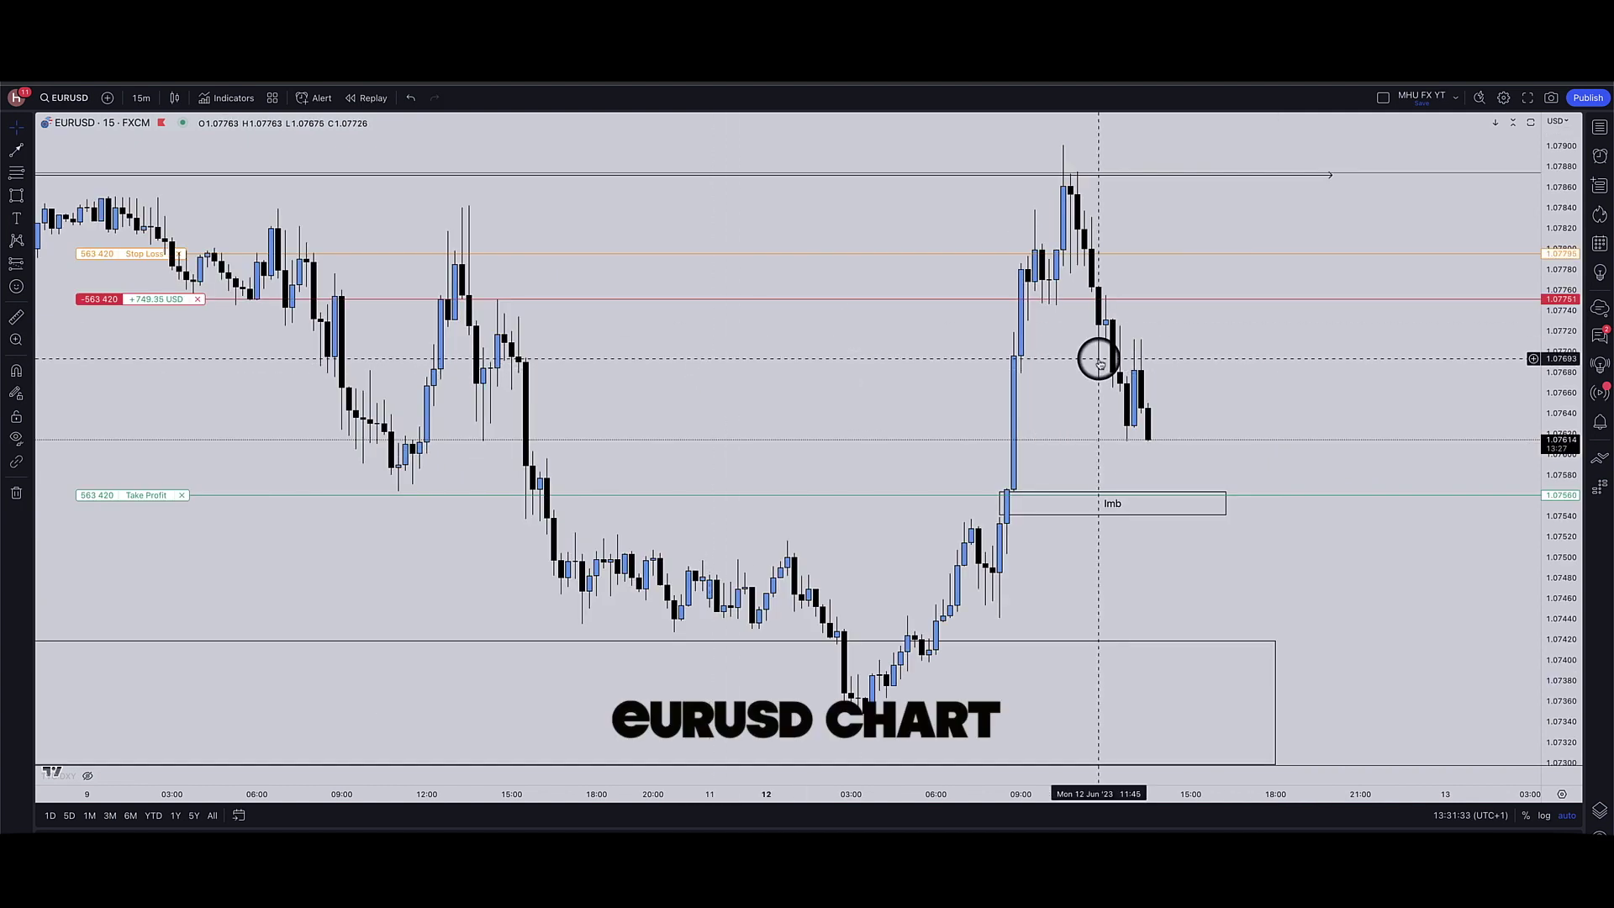
- Examine the remaining distance from EURUSD price to the take-profit level and Imb rectangle on the 15-minute chart
scroll(1089, 445, down, 3)
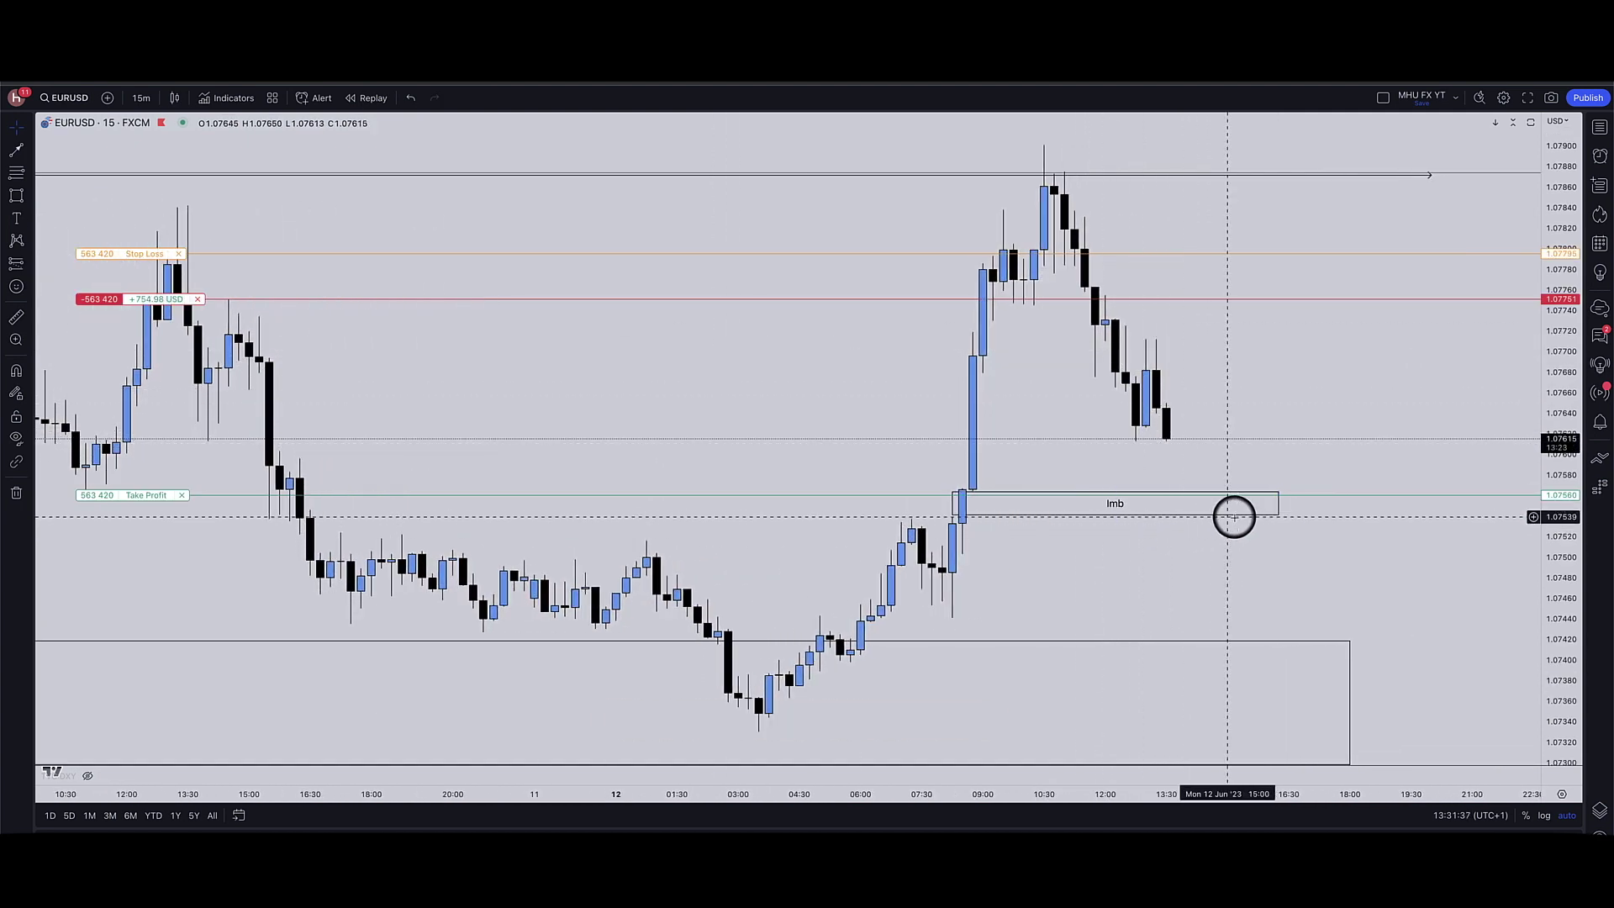
click(1210, 504)
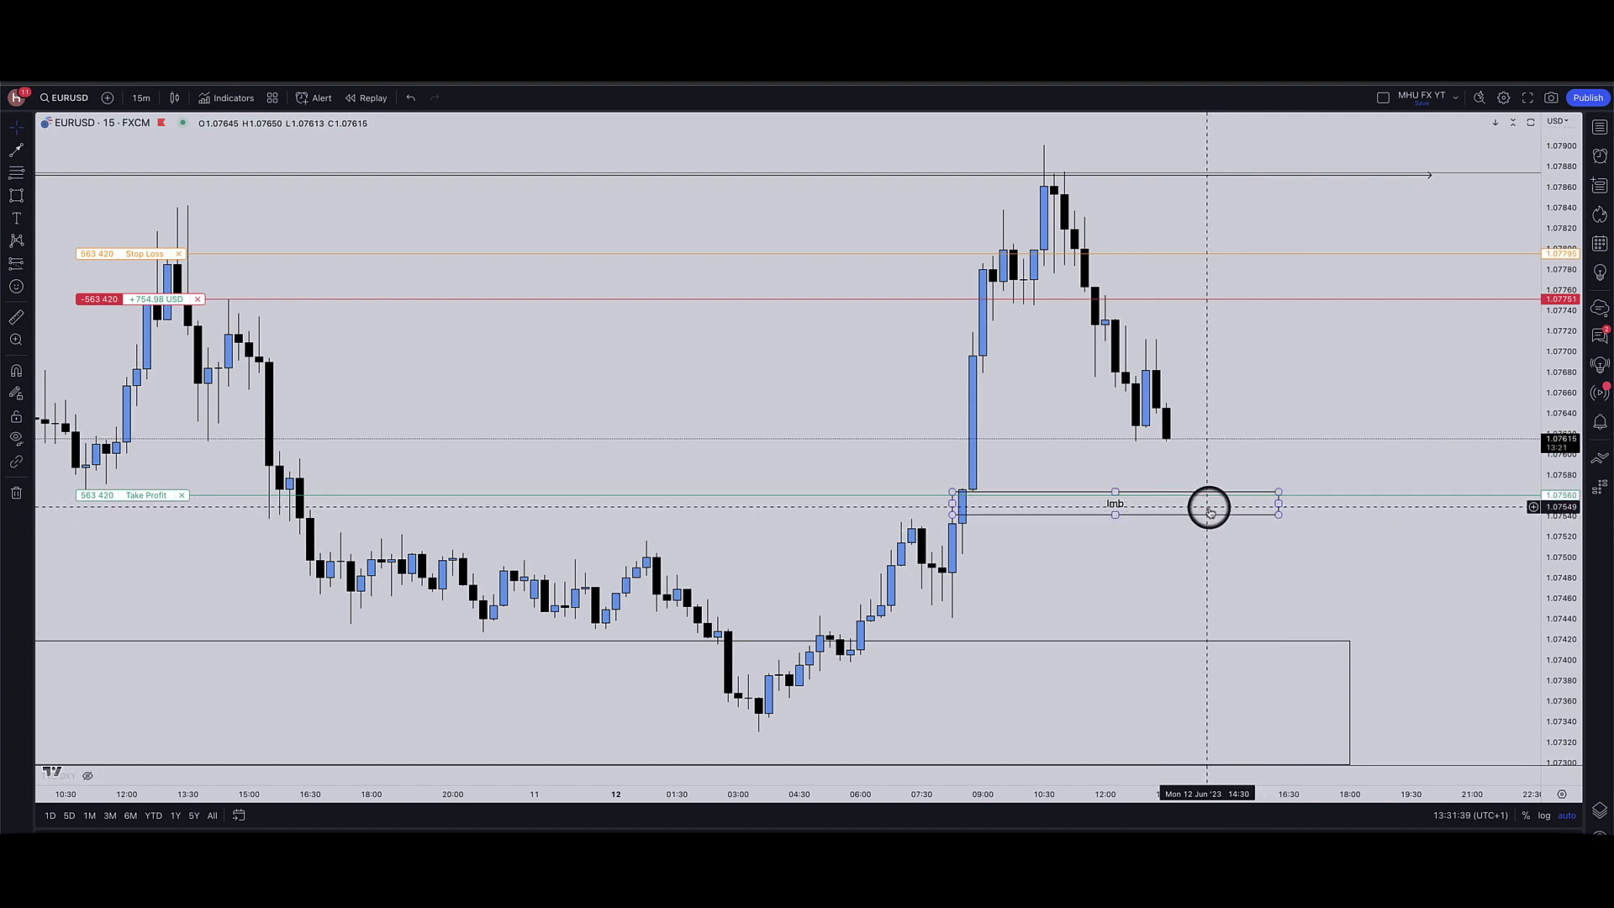
scroll(1217, 513, down, 2)
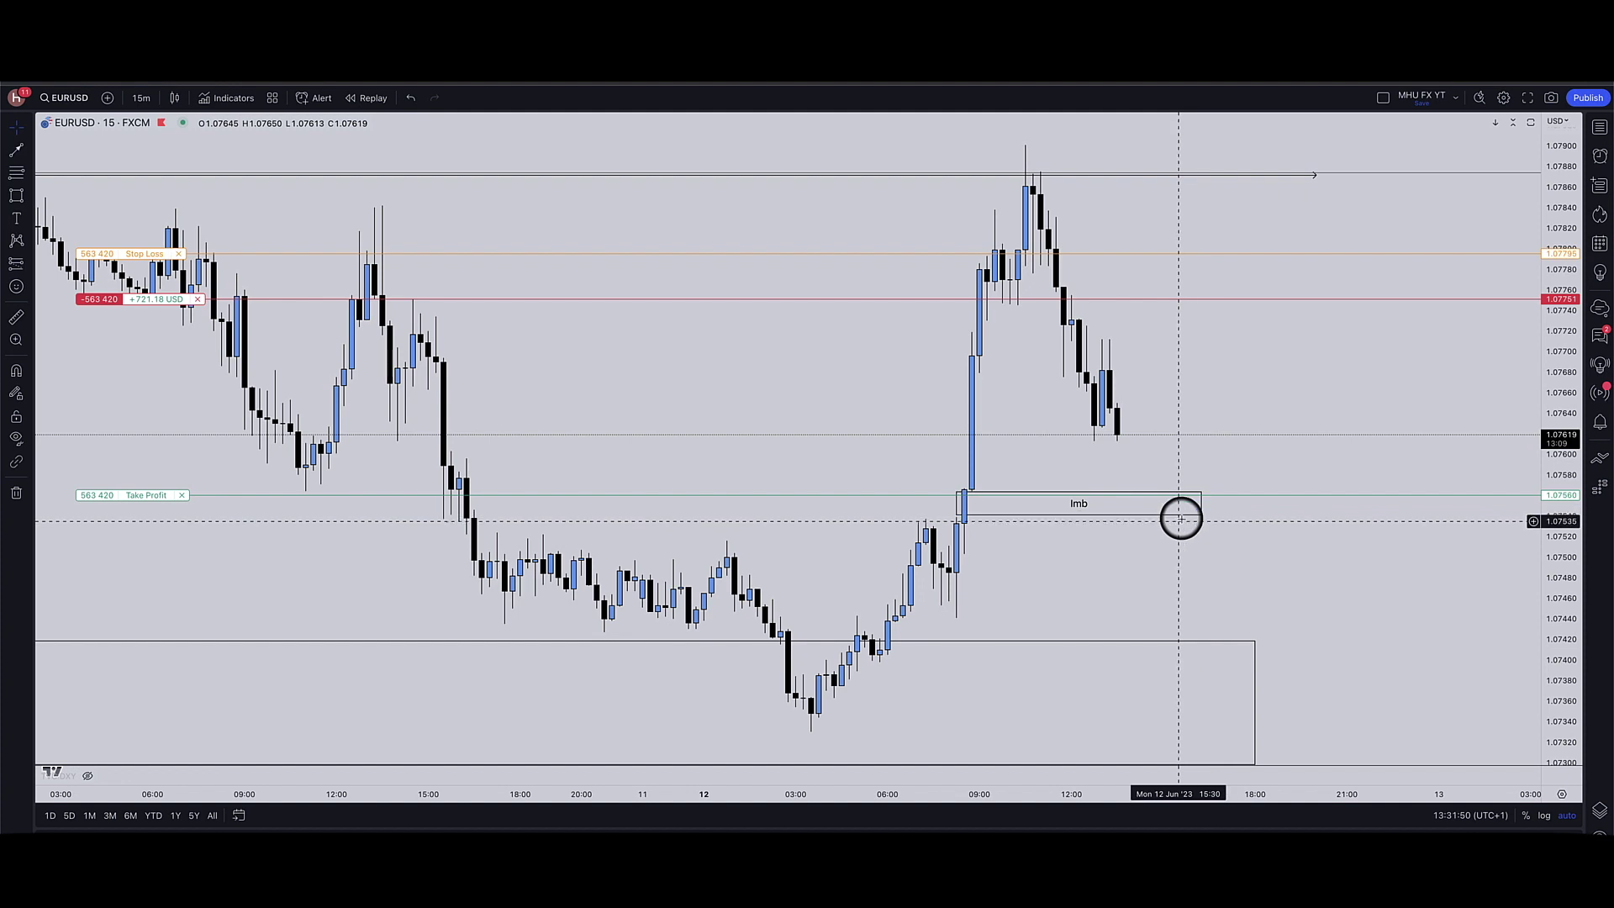
click(1139, 457)
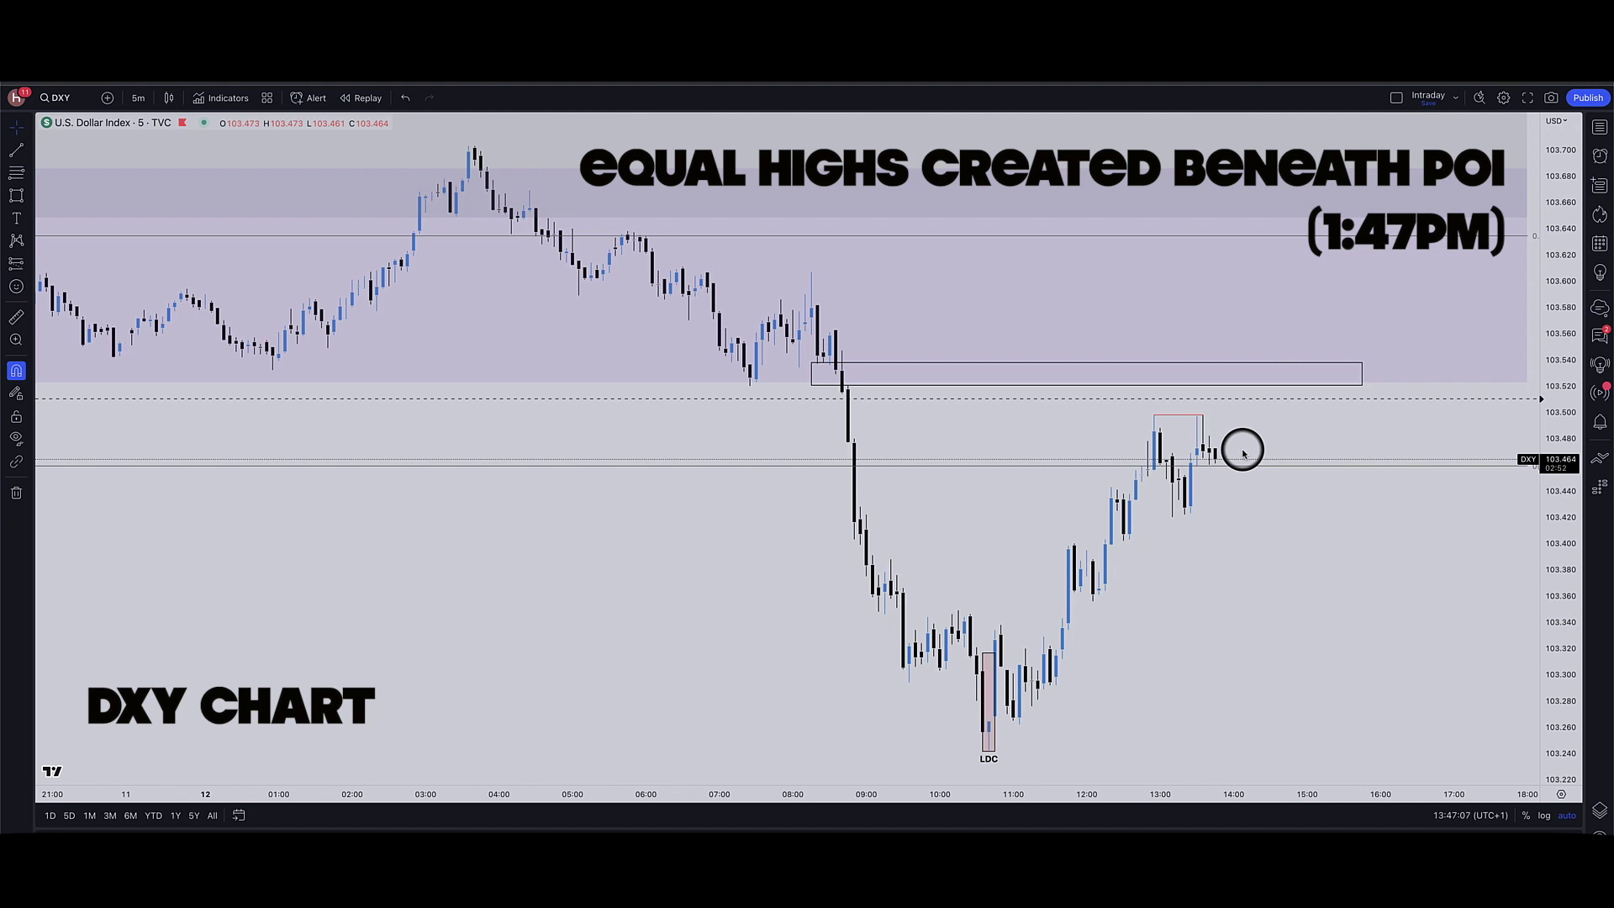
- Label the red line across the equal highs on the 5-minute DXY chart with £
double_click(1178, 416)
text(£)
click(739, 681)
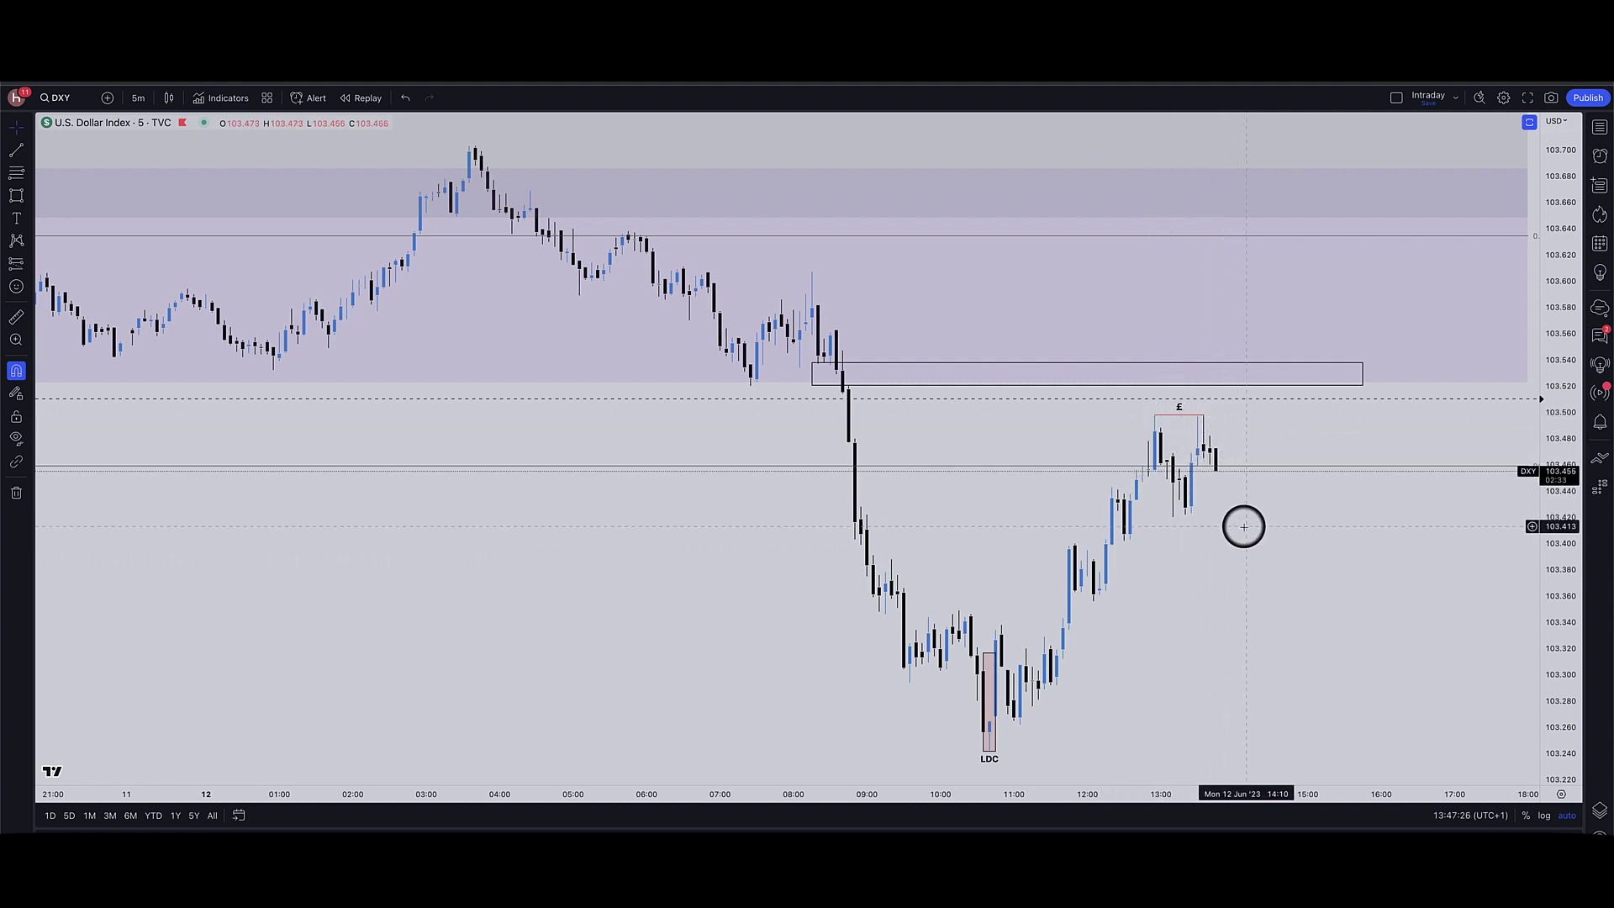
- Examine the DXY imbalance rectangle and shaded zone above the £-marked equal highs
click(1156, 370)
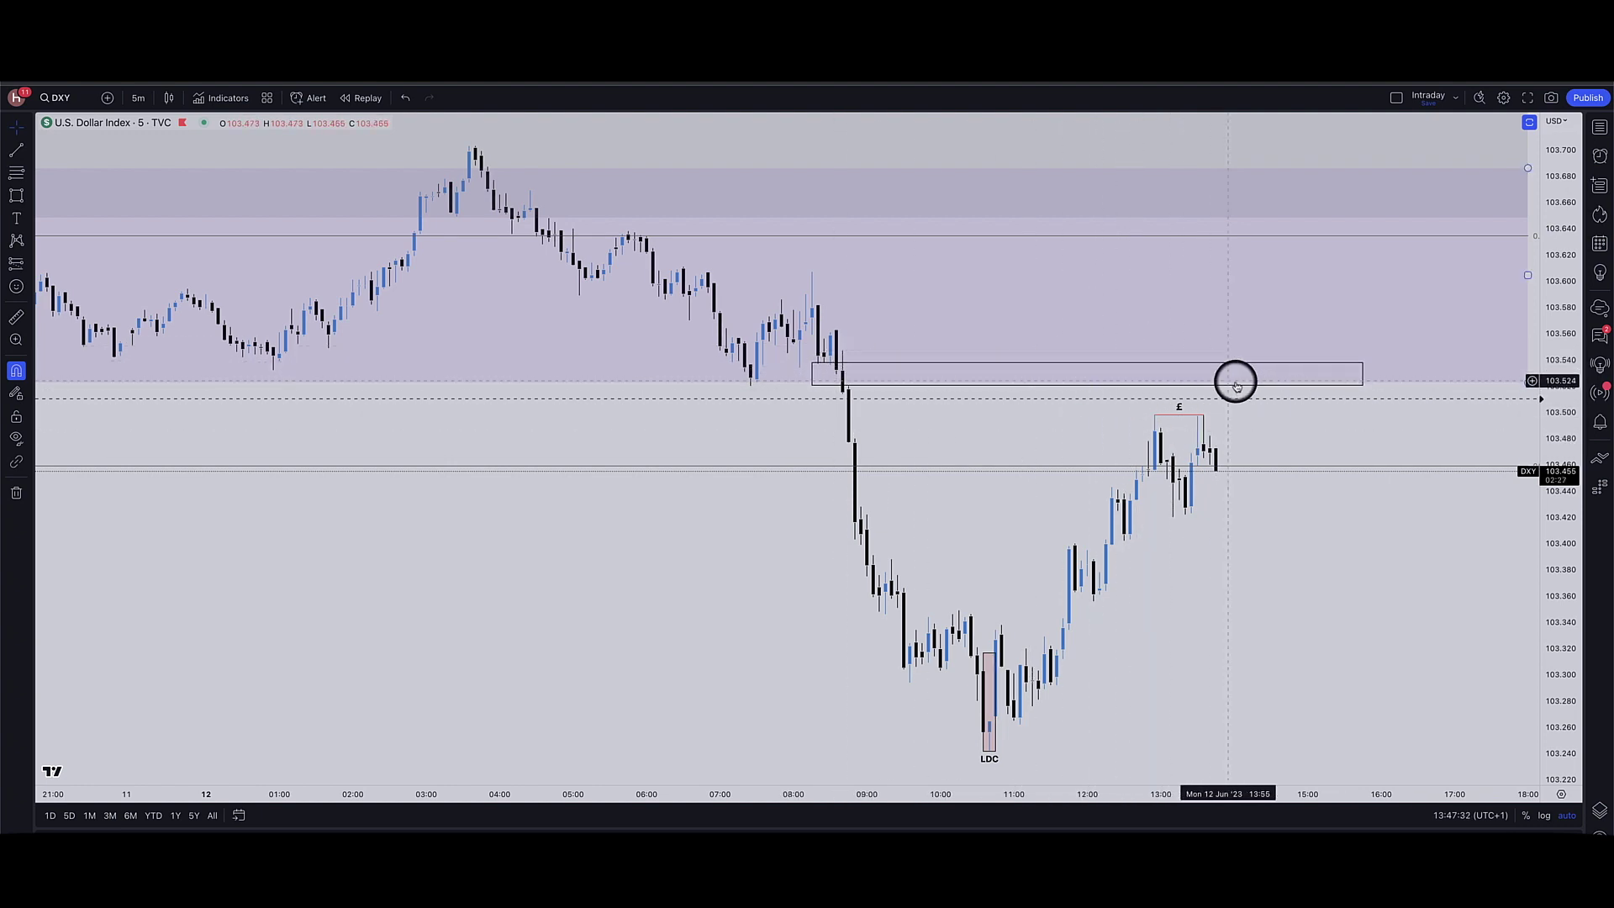
click(1228, 472)
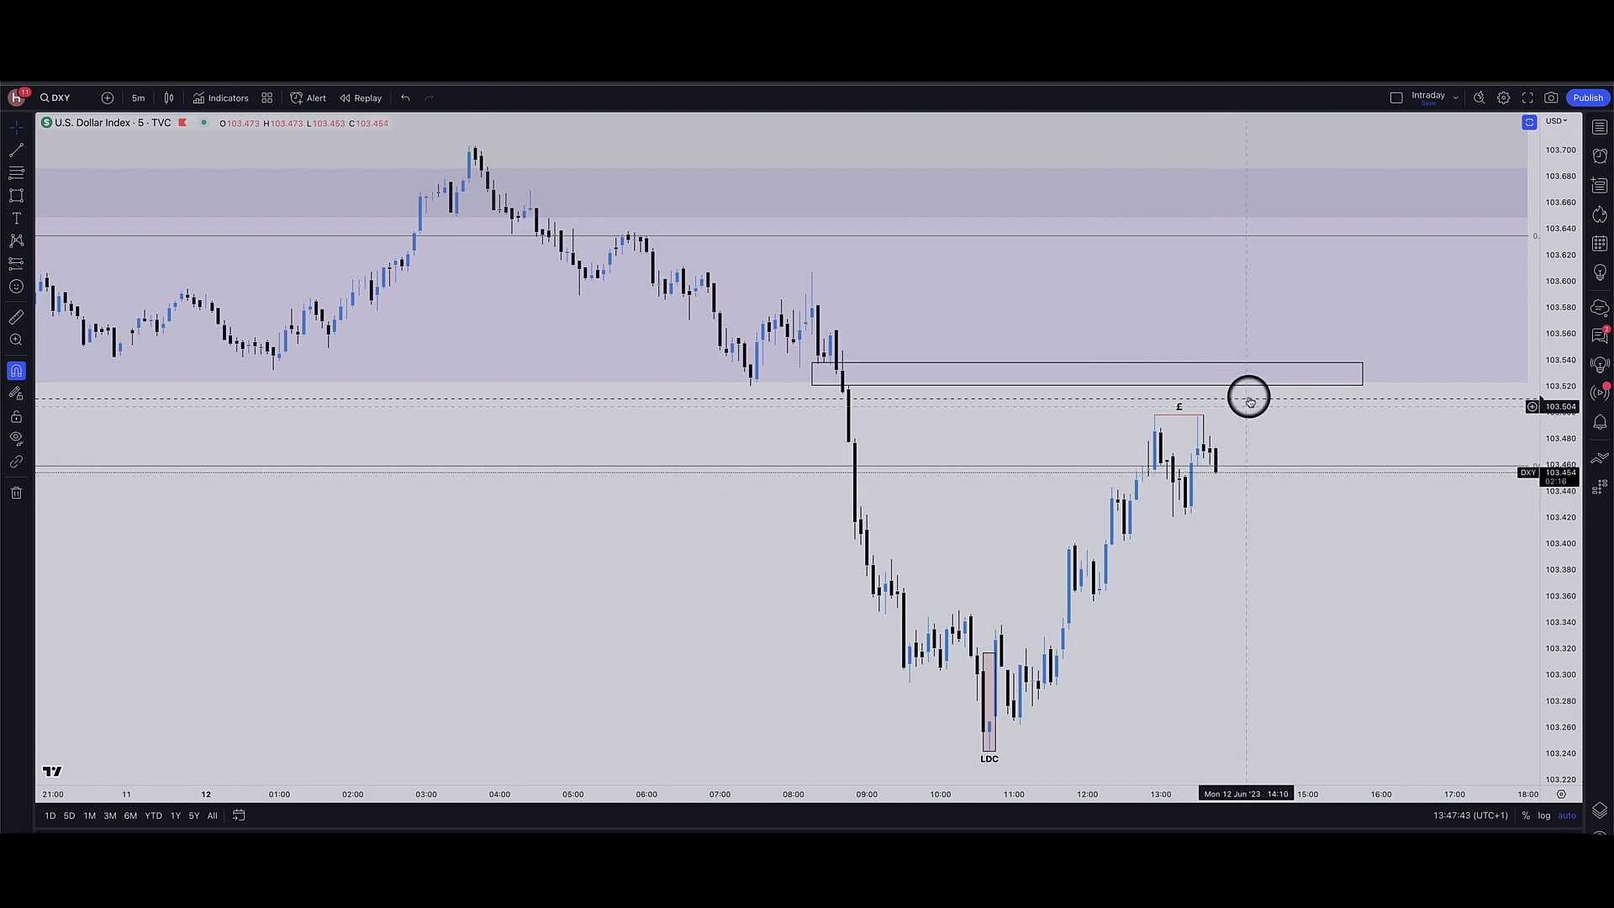
click(1156, 416)
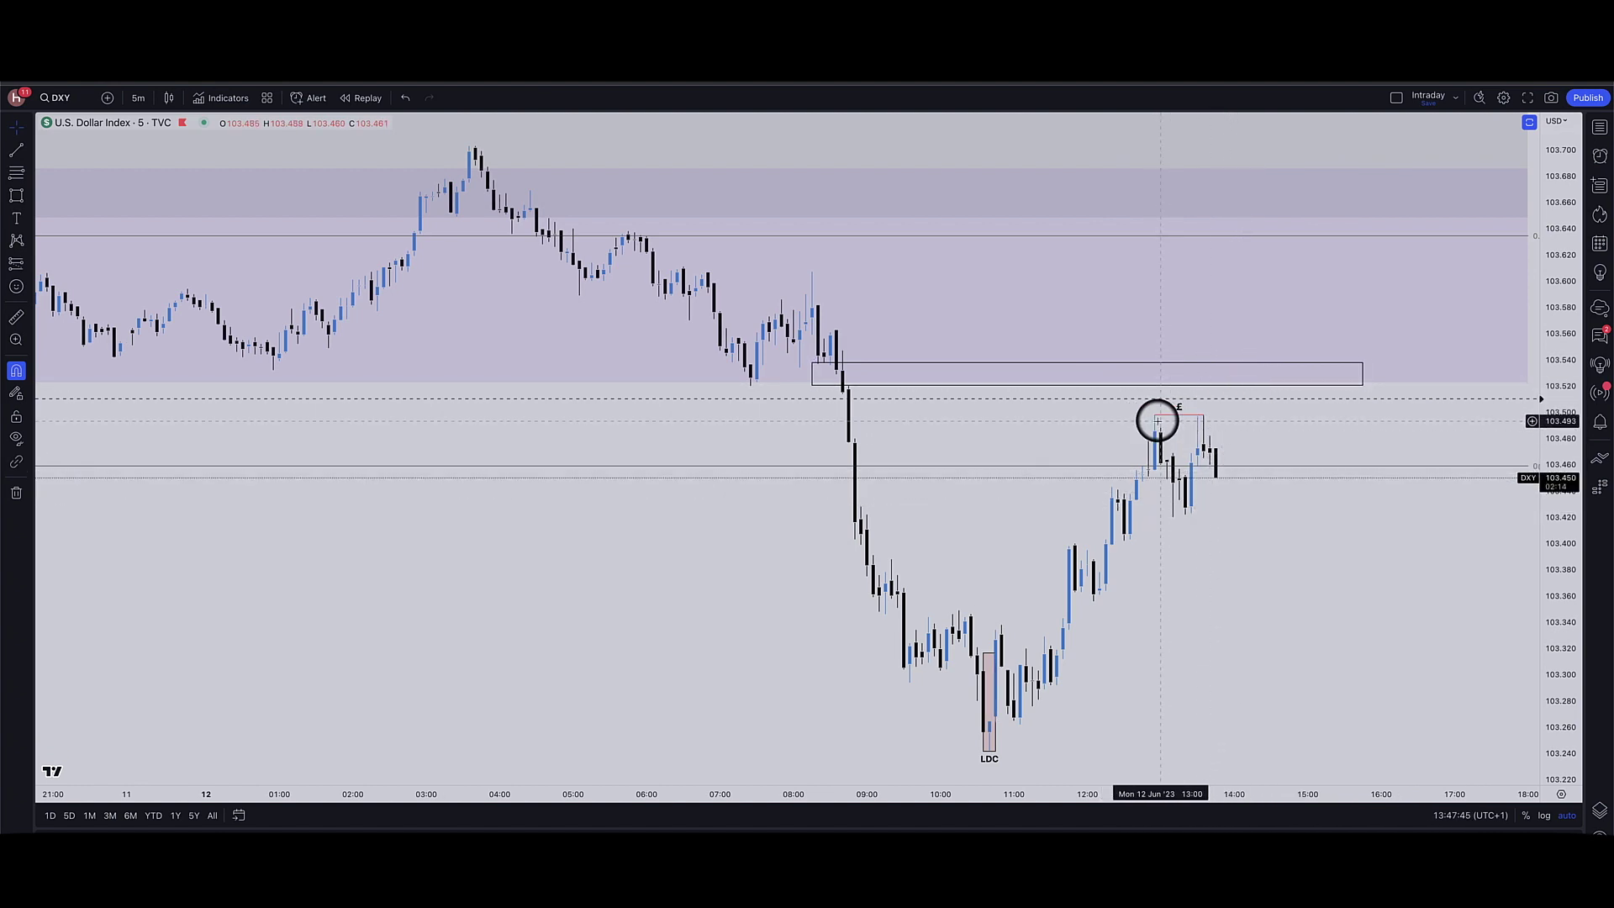
click(1228, 383)
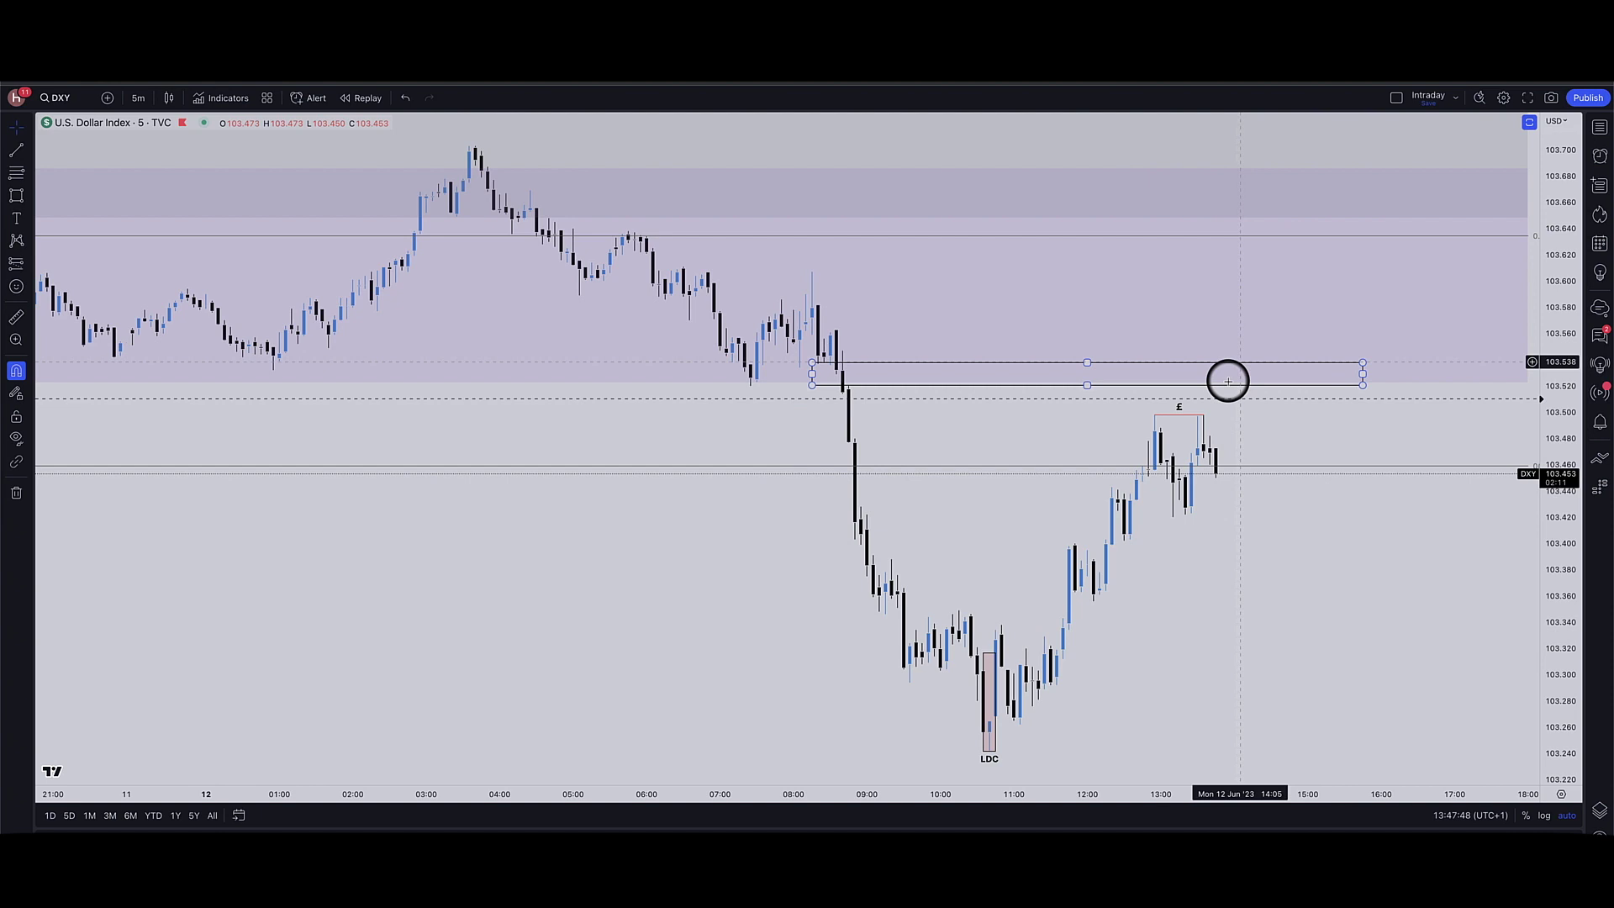
click(1262, 402)
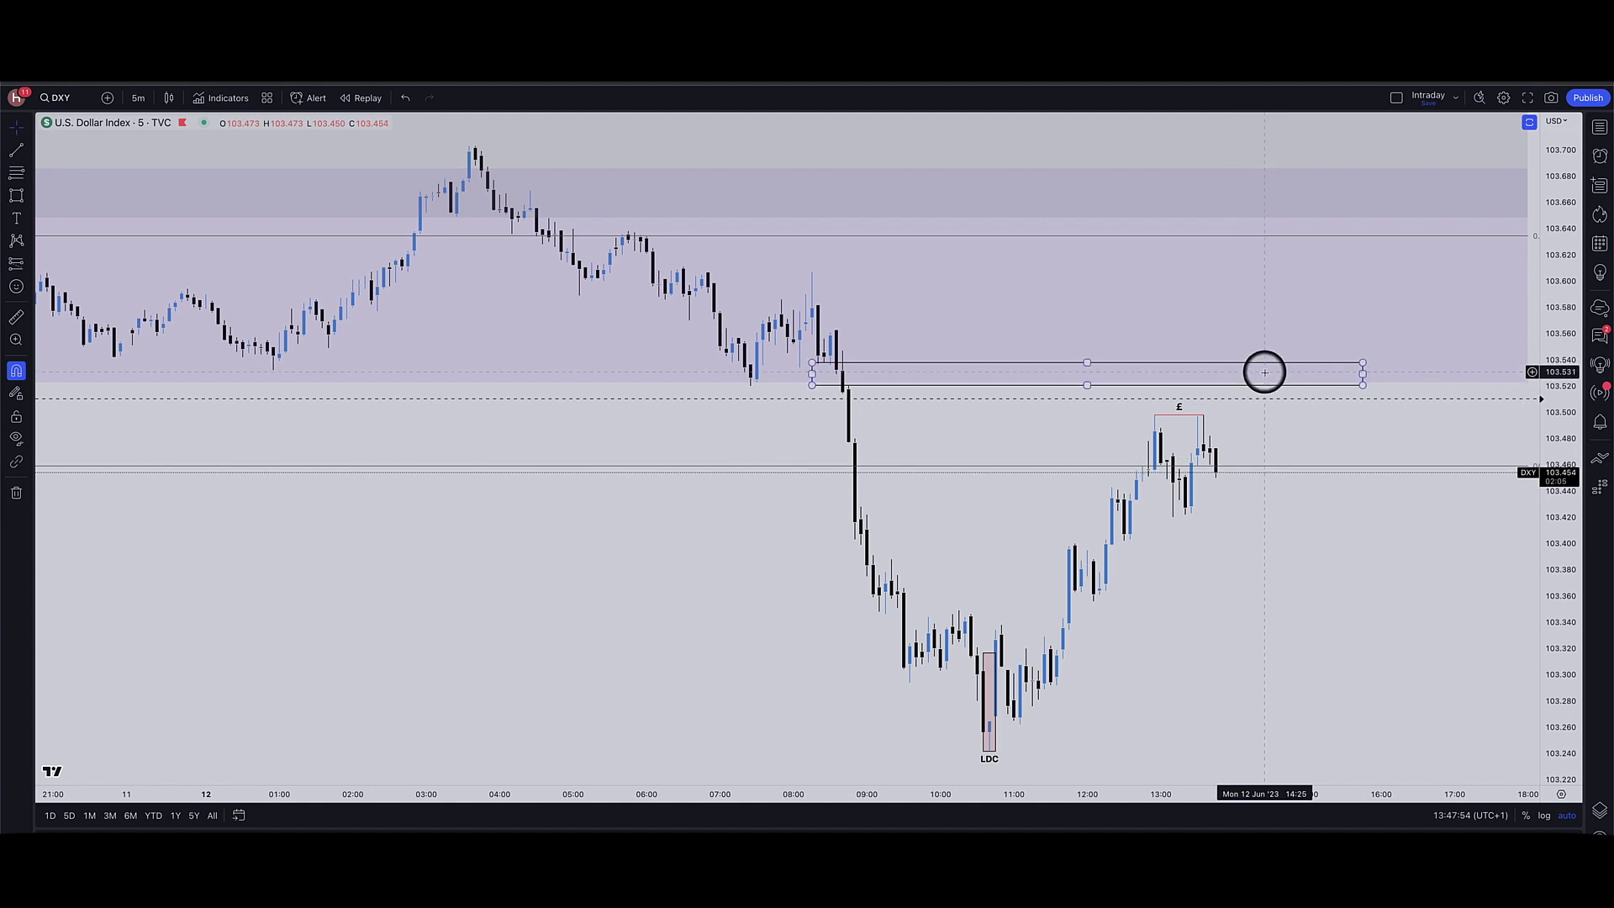
click(1261, 385)
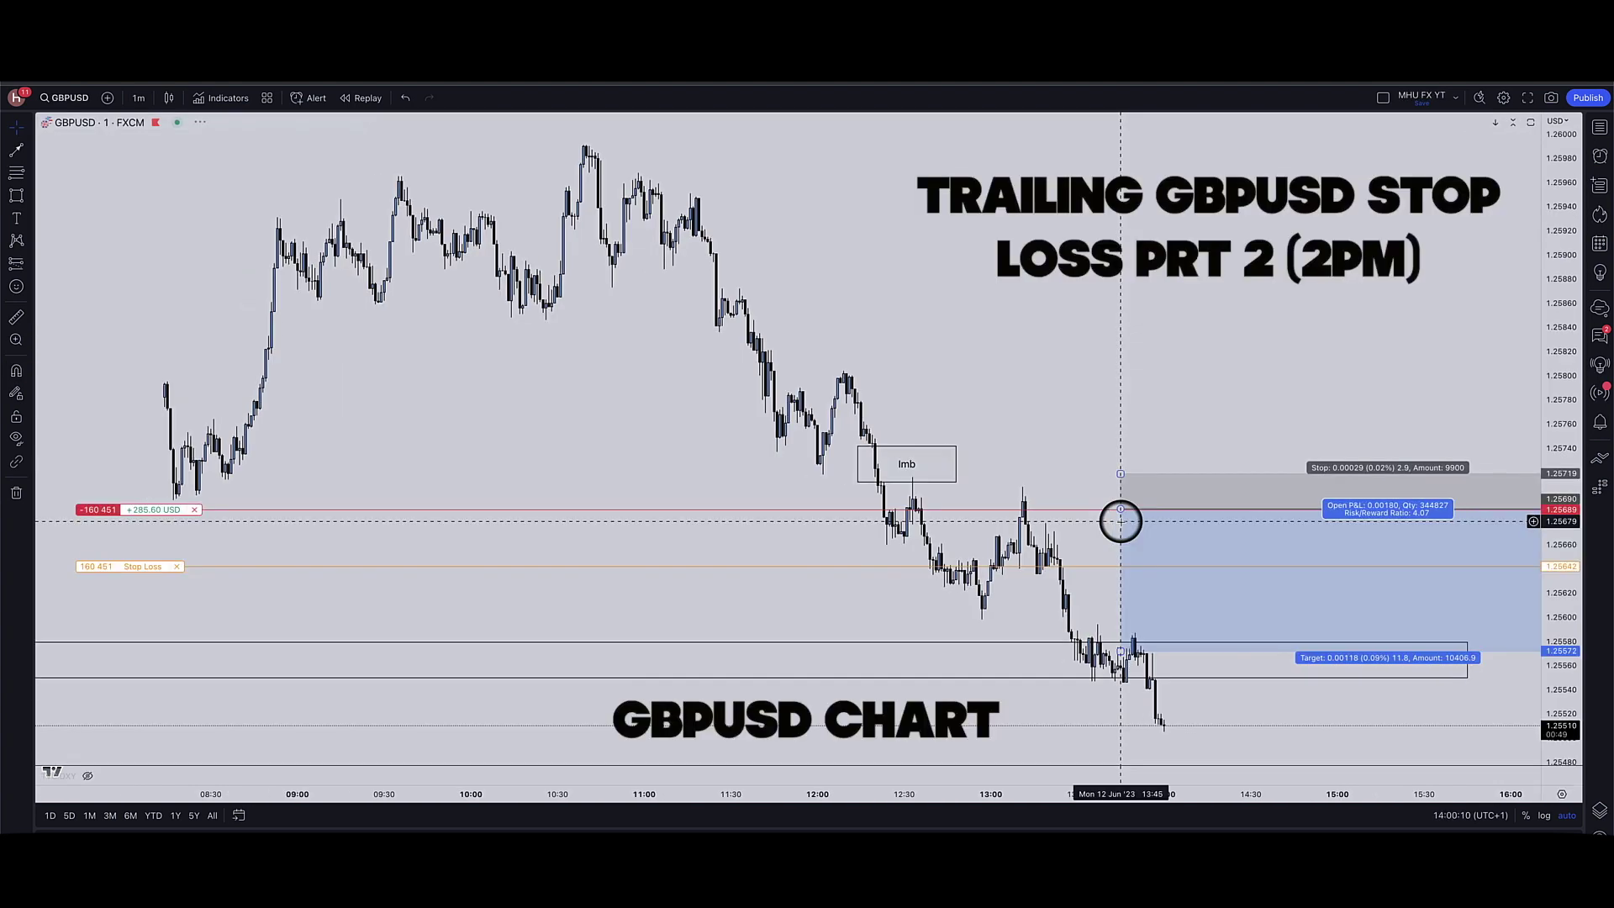
- Examine the GBPUSD stop-loss line against the 1-minute price swings, and bring up the EURUSD chart
scroll(1120, 515, up, 2)
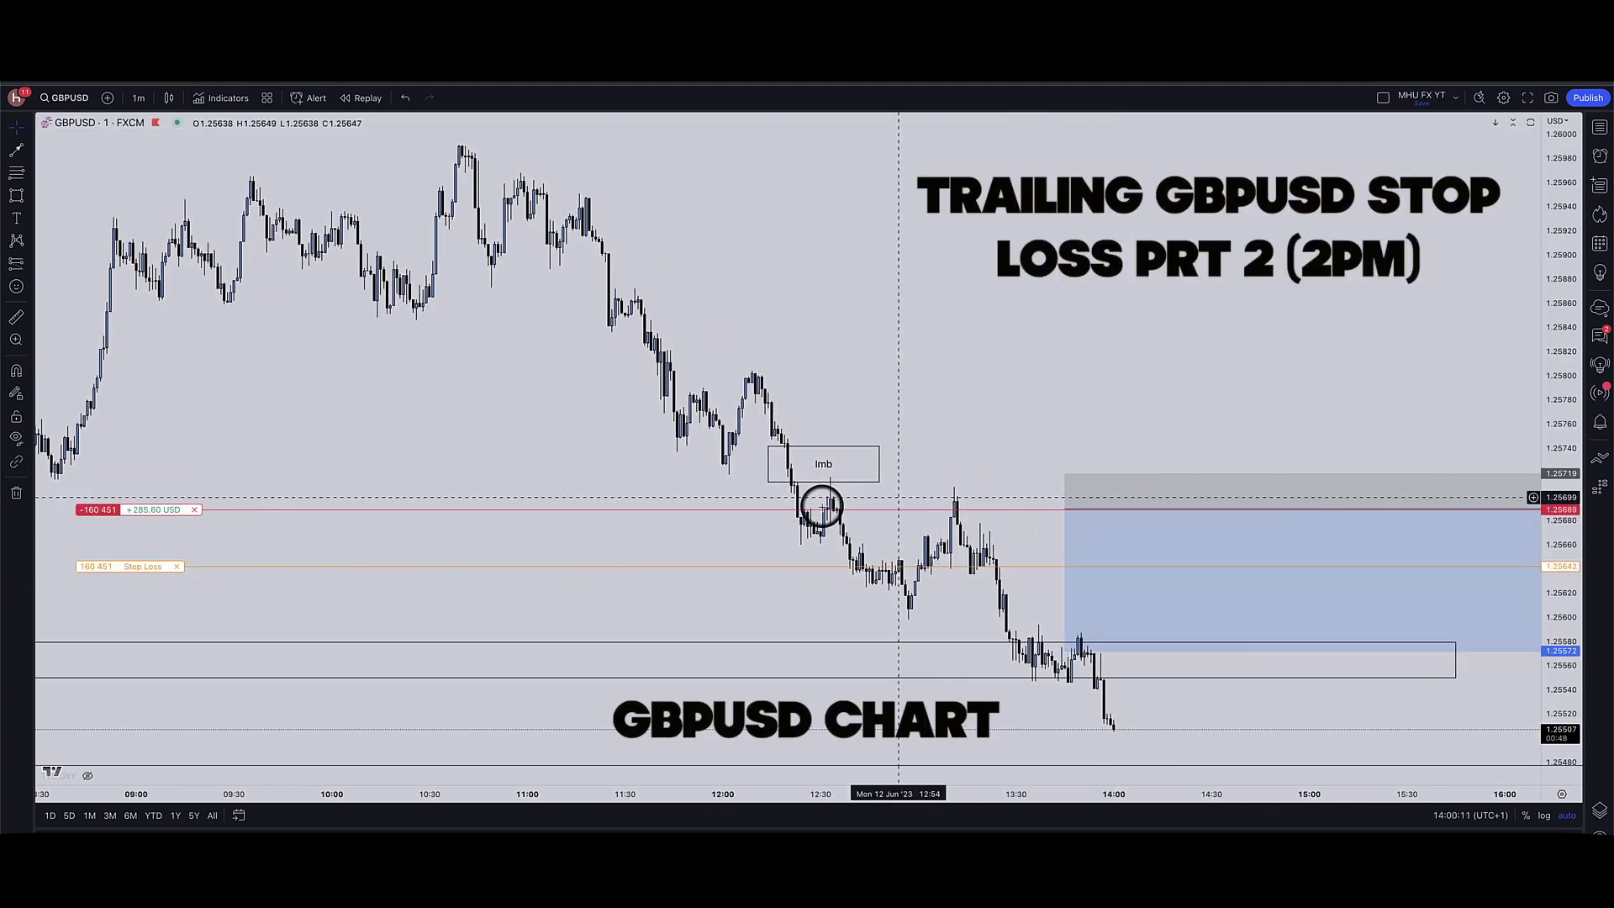
drag(288, 563, 194, 566)
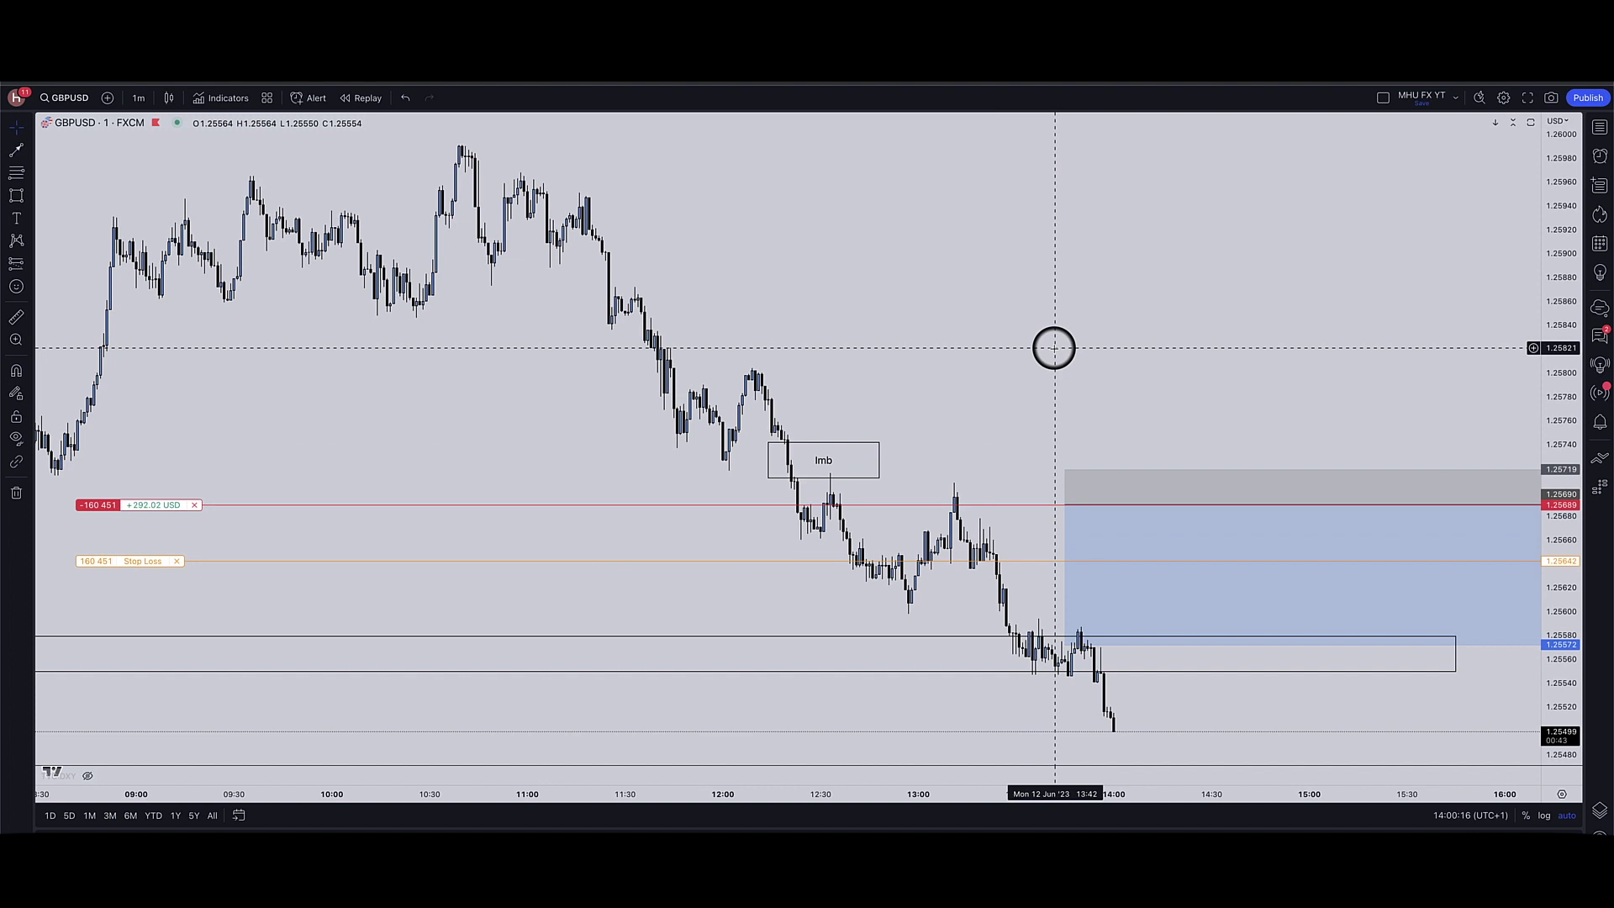
key(Down)
scroll(1053, 347, down, 5)
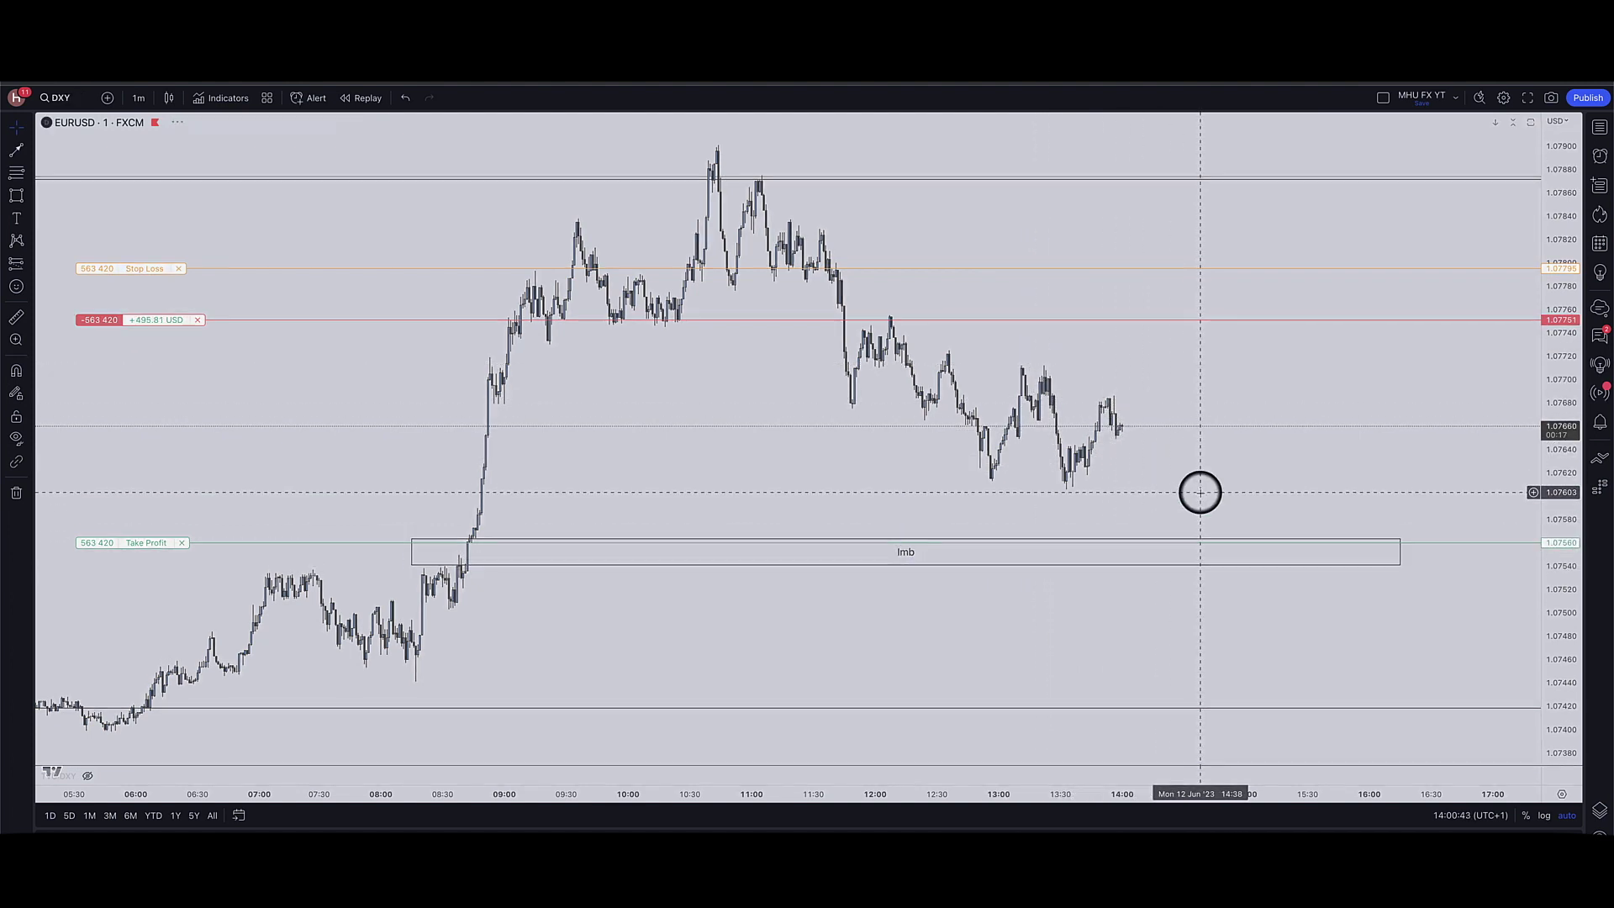
- Switch to the DXY chart and set its timeframe to 5 minutes
key(ctrl+Tab)
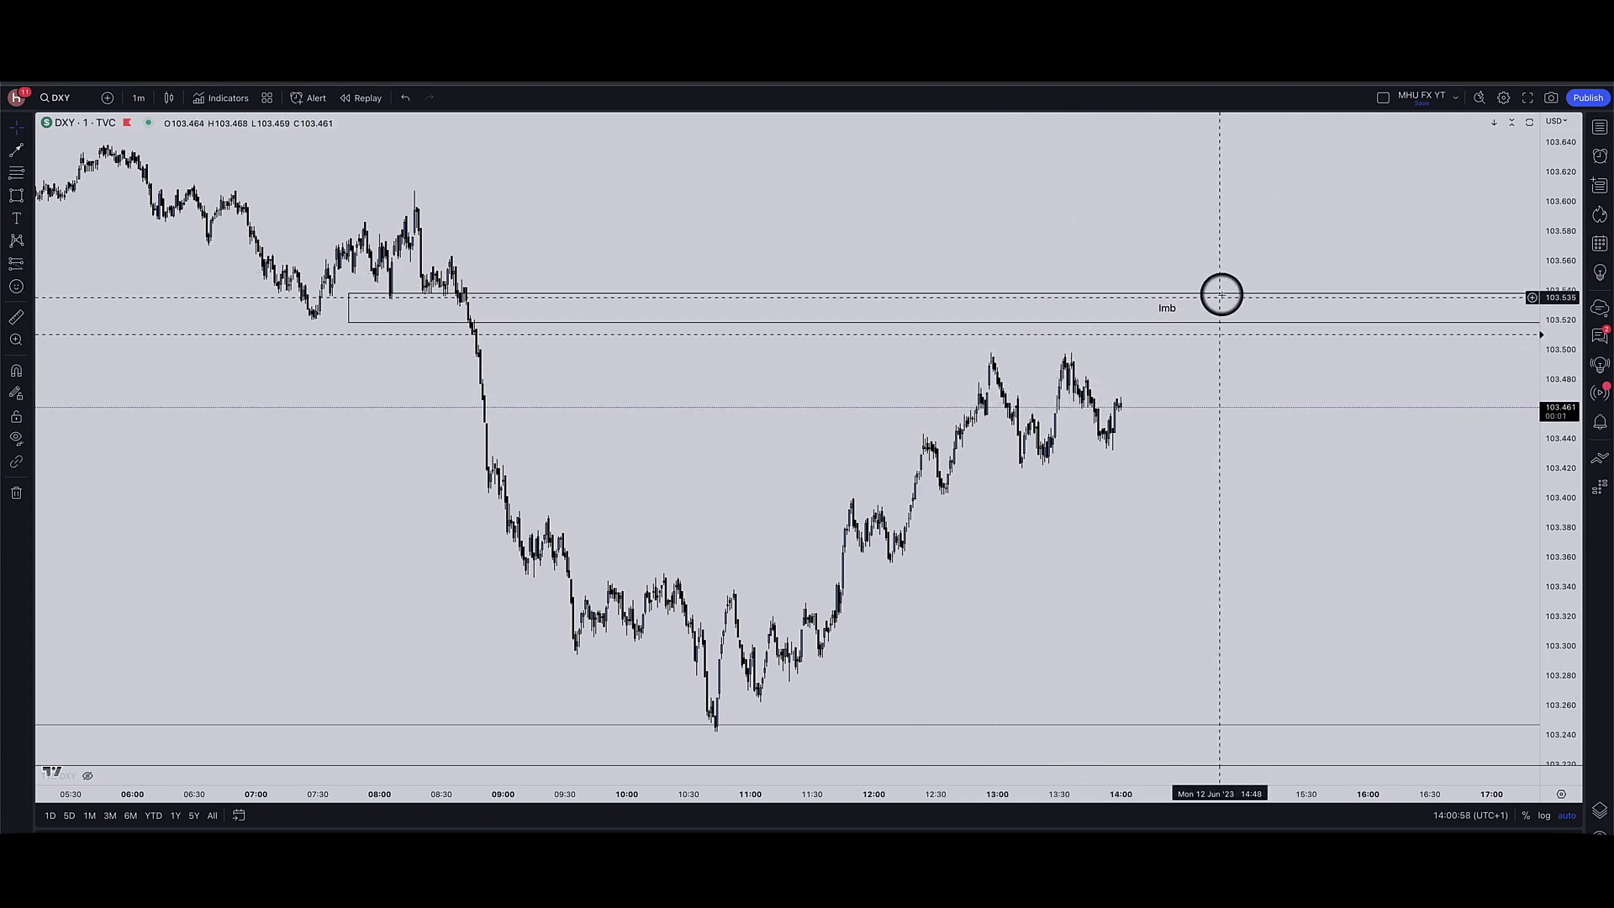
key(5)
key(Return)
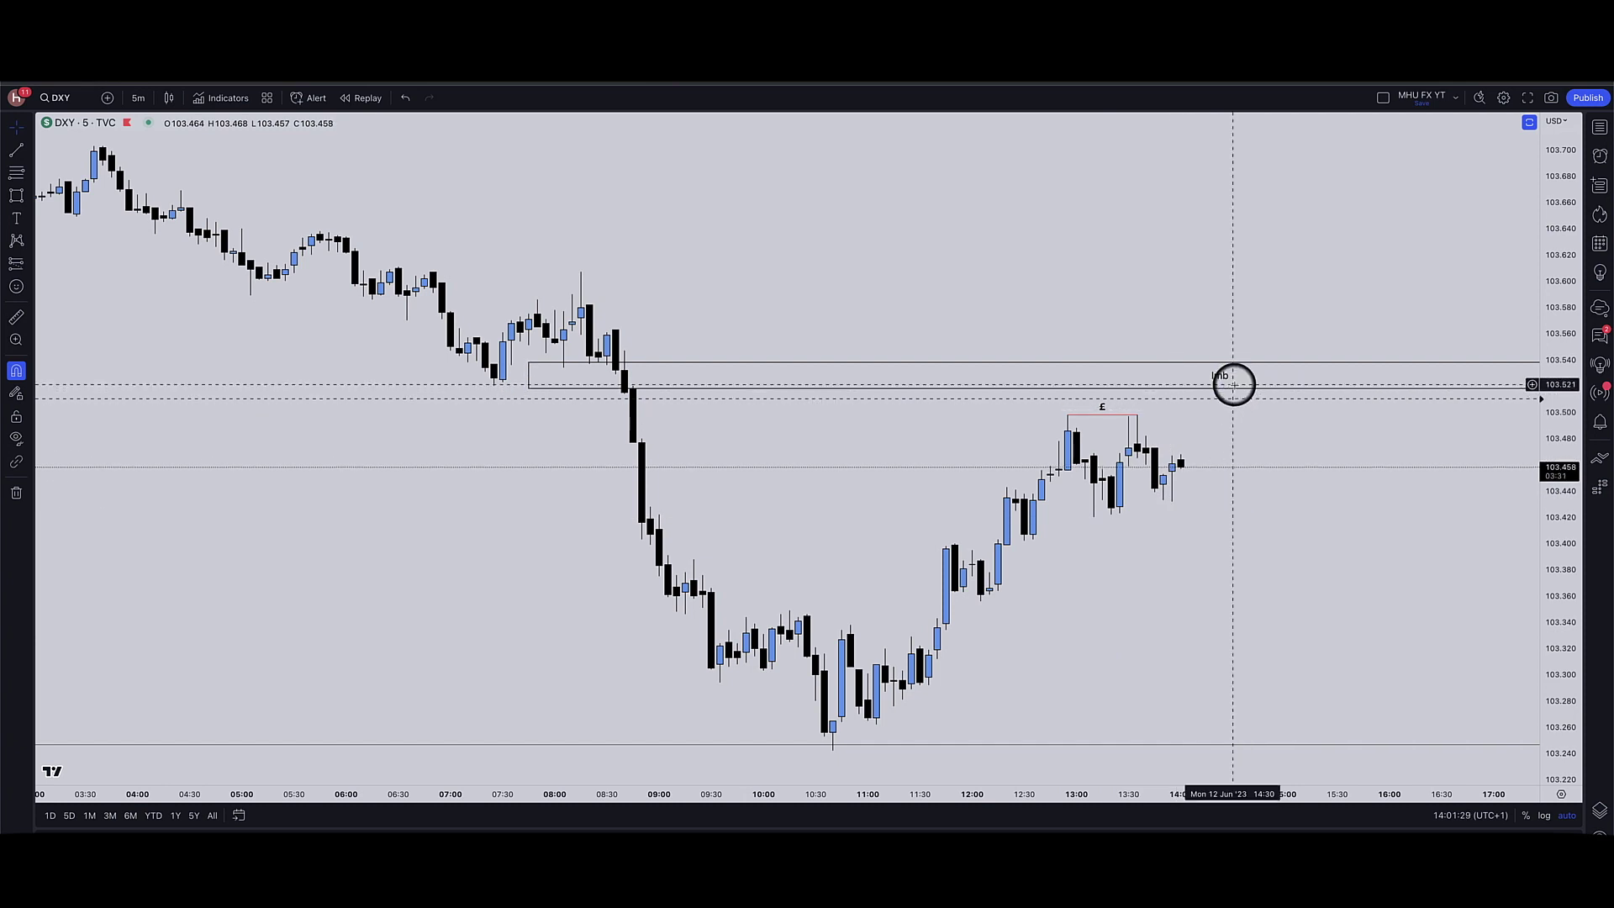
scroll(1233, 384, down, 3)
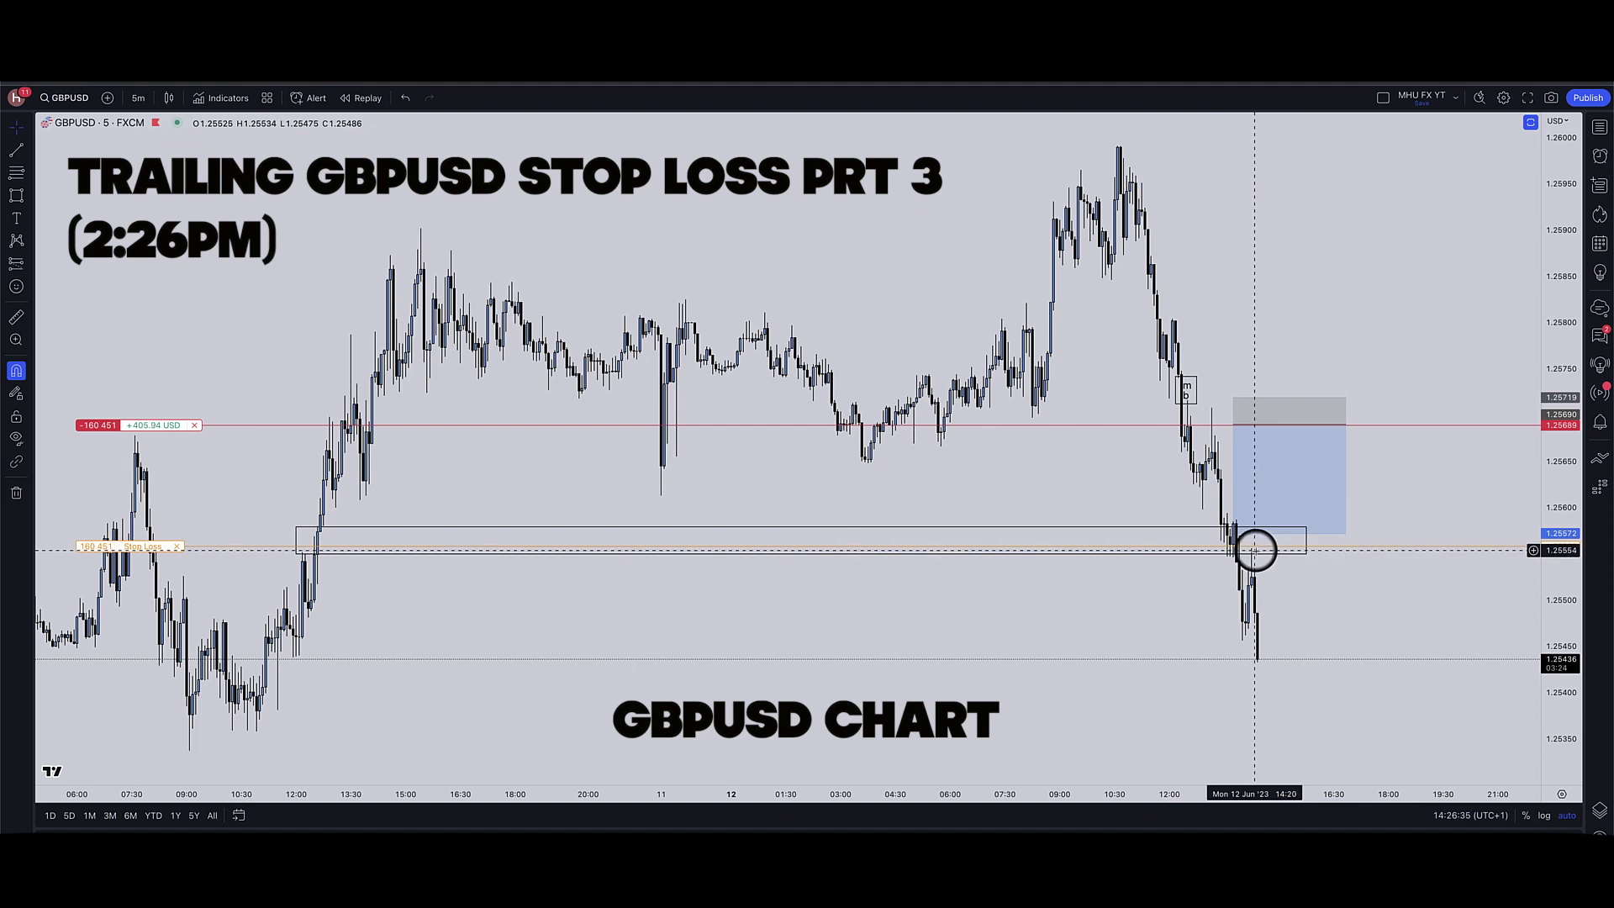
- Mark the 9 June swing low on the 5-minute GBPUSD chart with a horizontal ray at 1.25339
drag(1255, 551, 1264, 552)
scroll(1263, 553, down, 5)
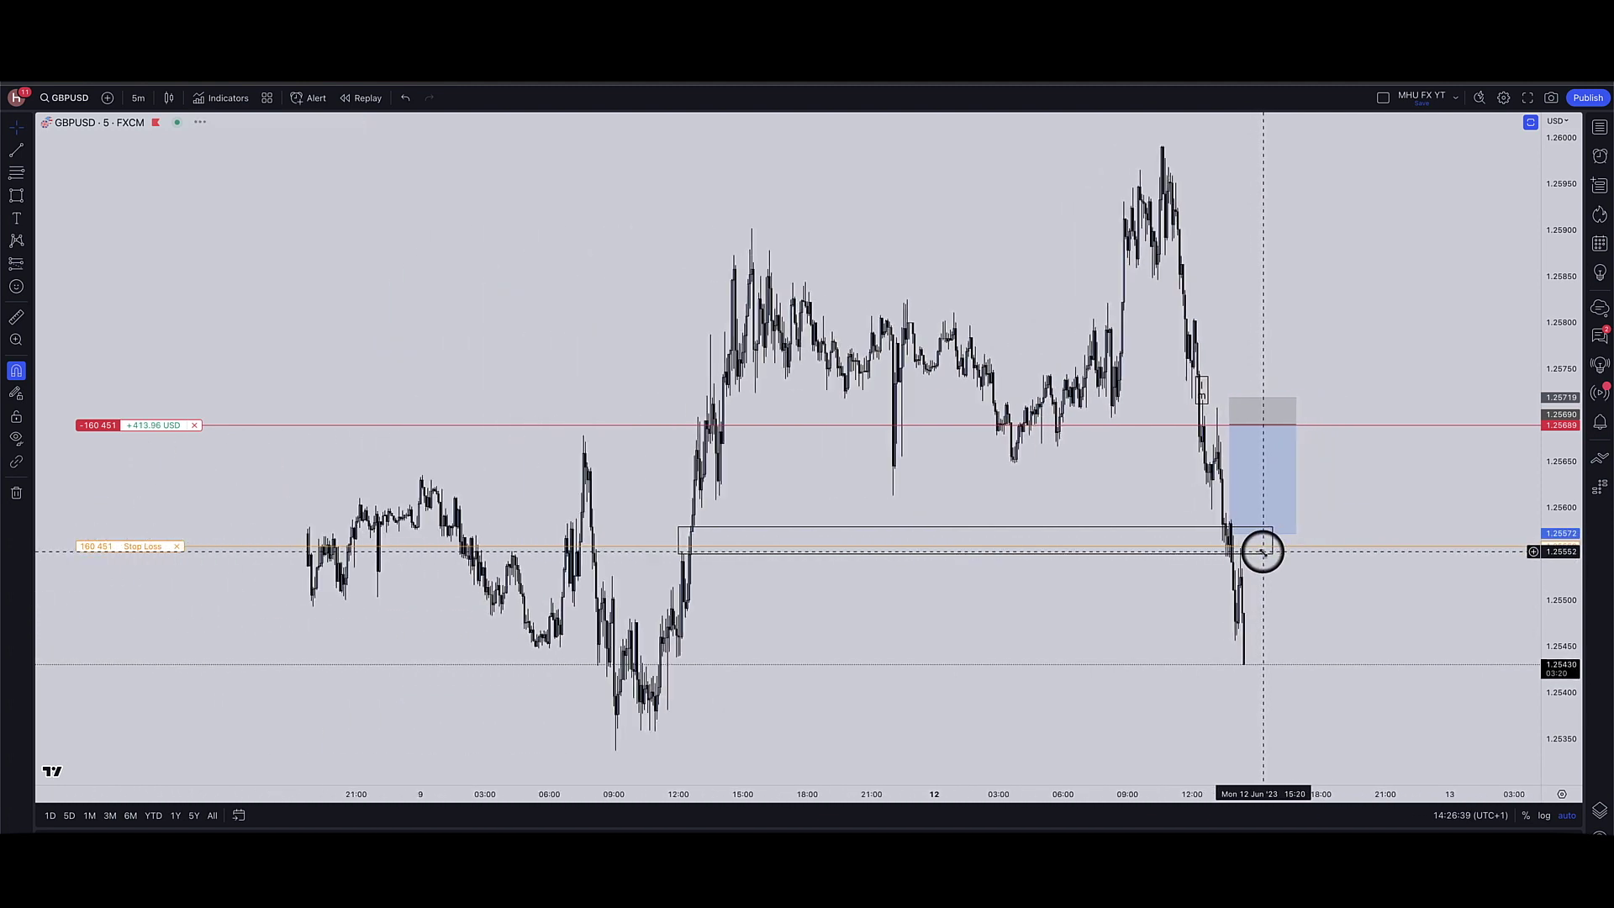
scroll(1149, 584, down, 2)
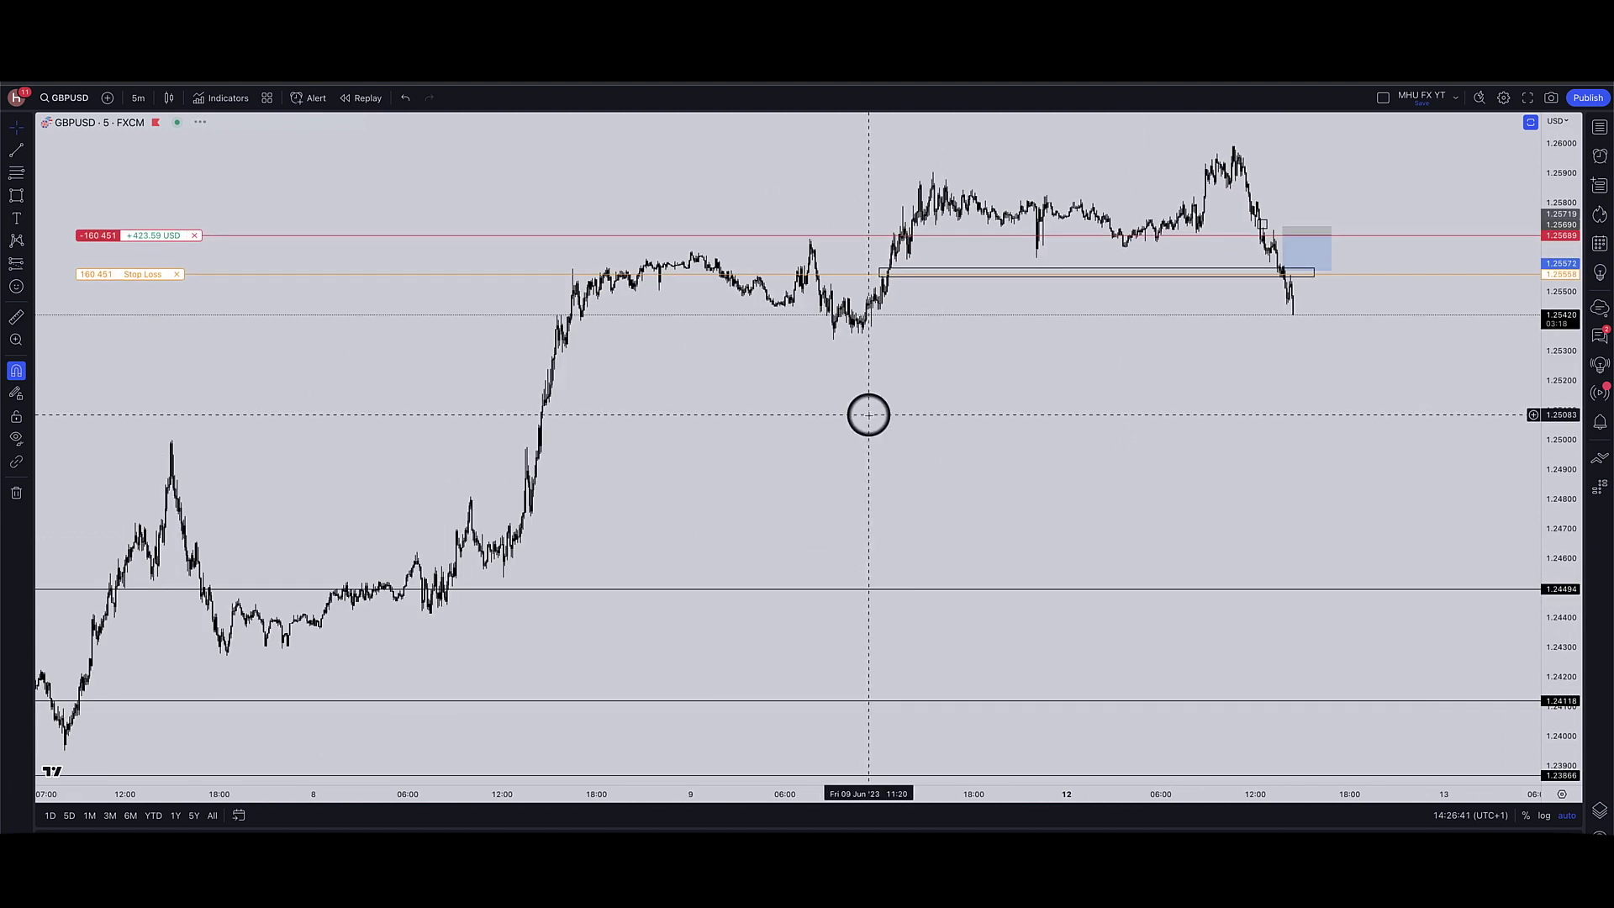
click(16, 149)
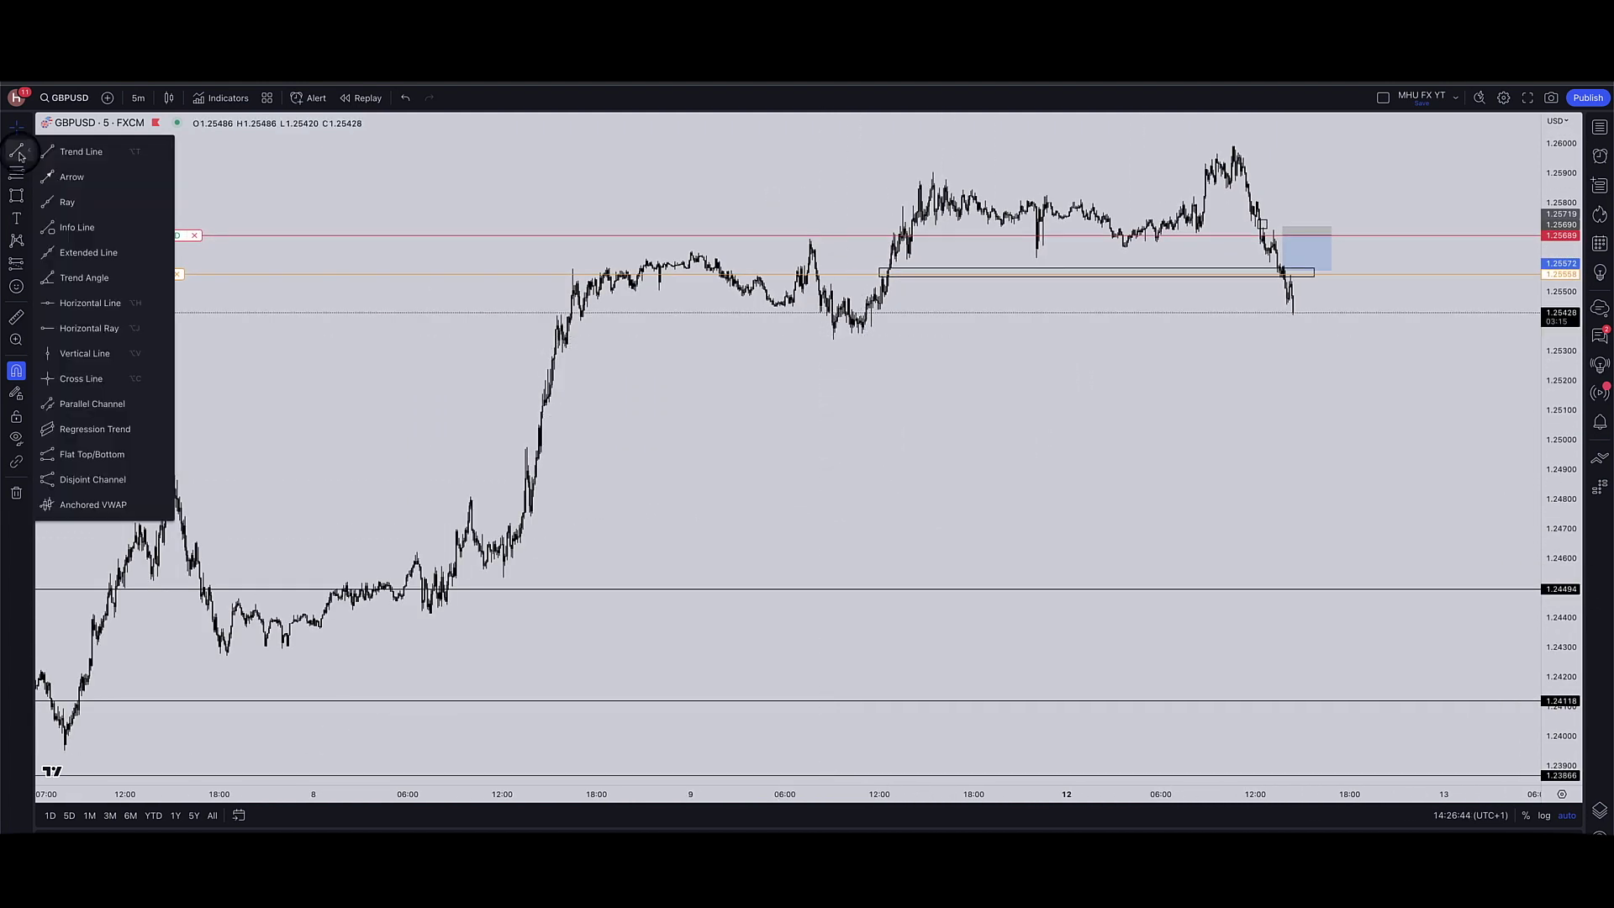
click(84, 332)
scroll(573, 429, up, 2)
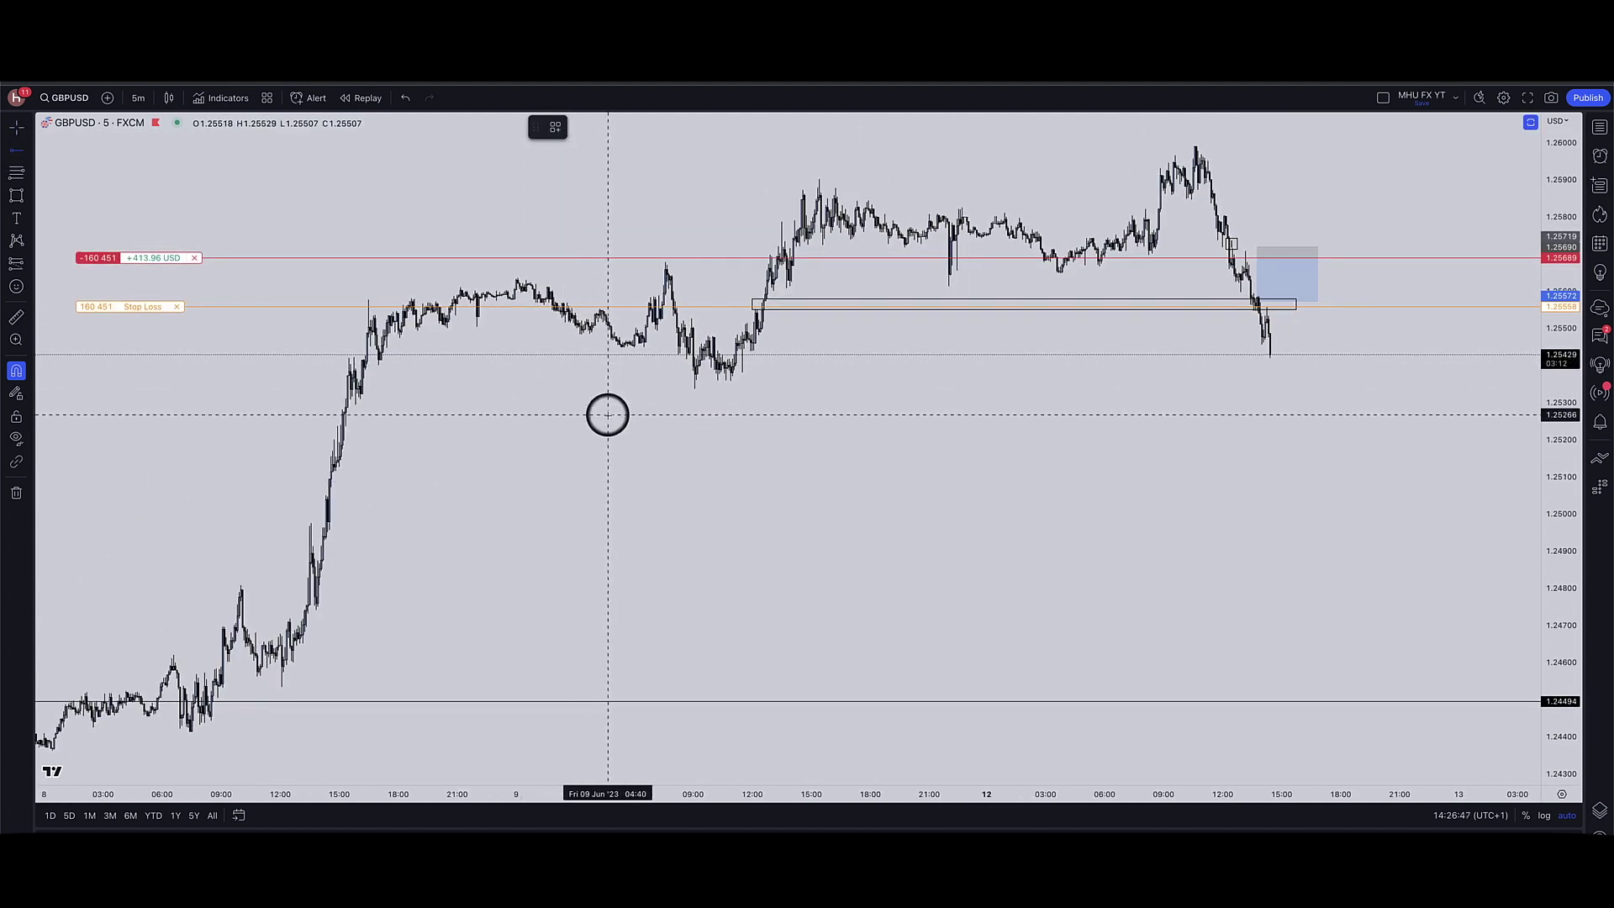
scroll(1160, 663, up, 2)
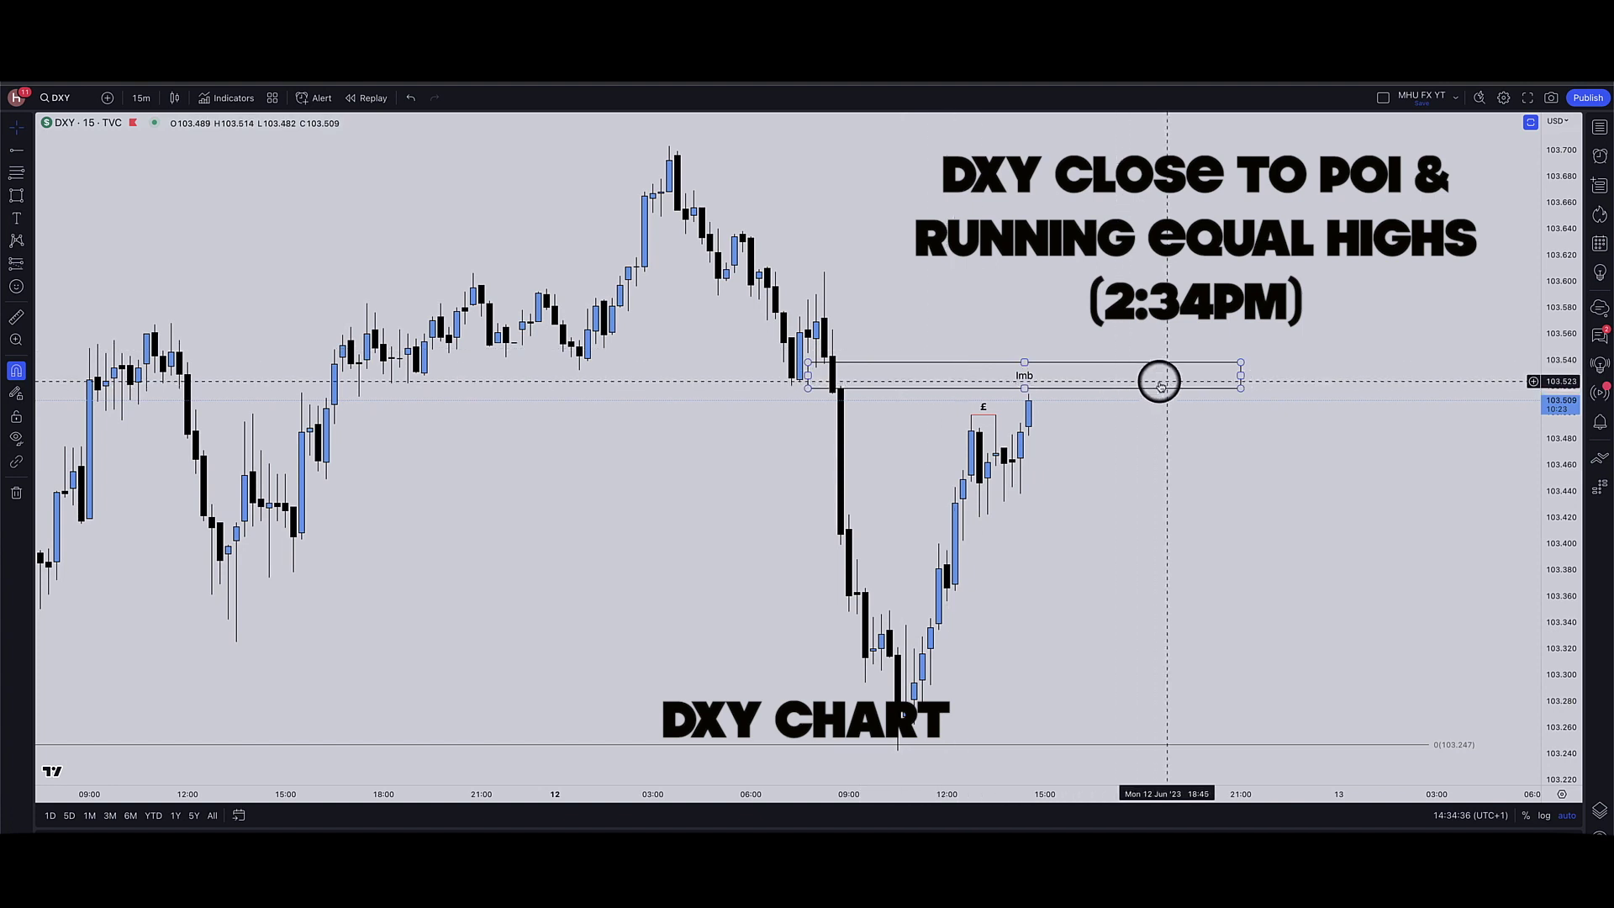
- Examine the 5-minute DXY price against its Imb rectangle and £-marked highs, and compare EURUSD's distance to its take-profit level
click(1221, 377)
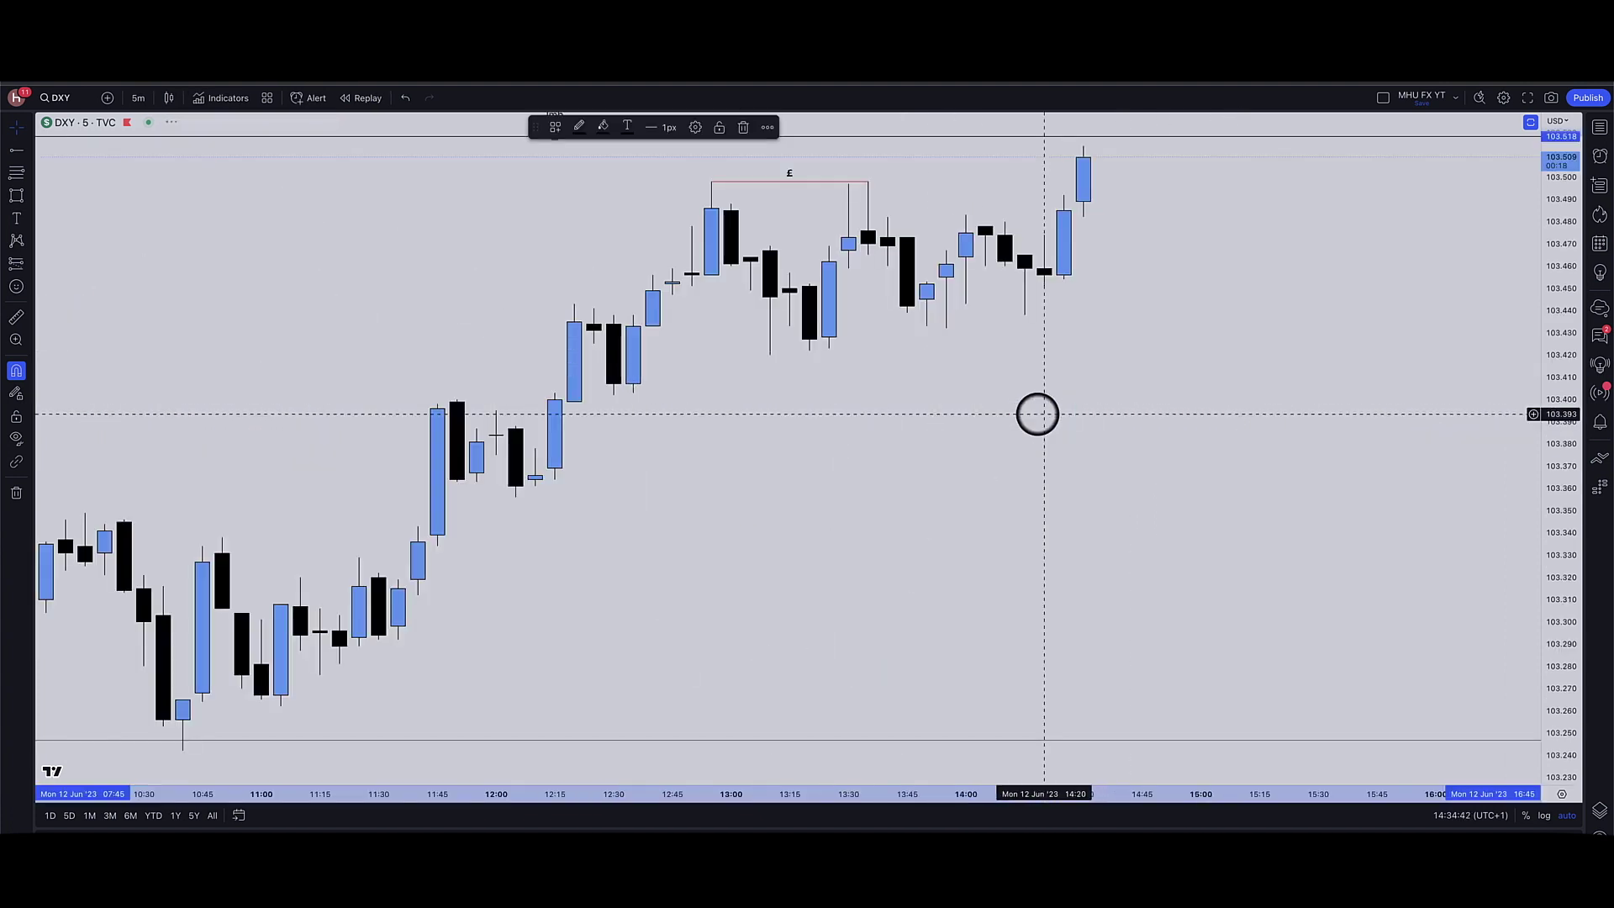
scroll(1037, 413, down, 3)
scroll(1037, 413, up, 2)
scroll(1037, 413, up, 3)
click(1261, 519)
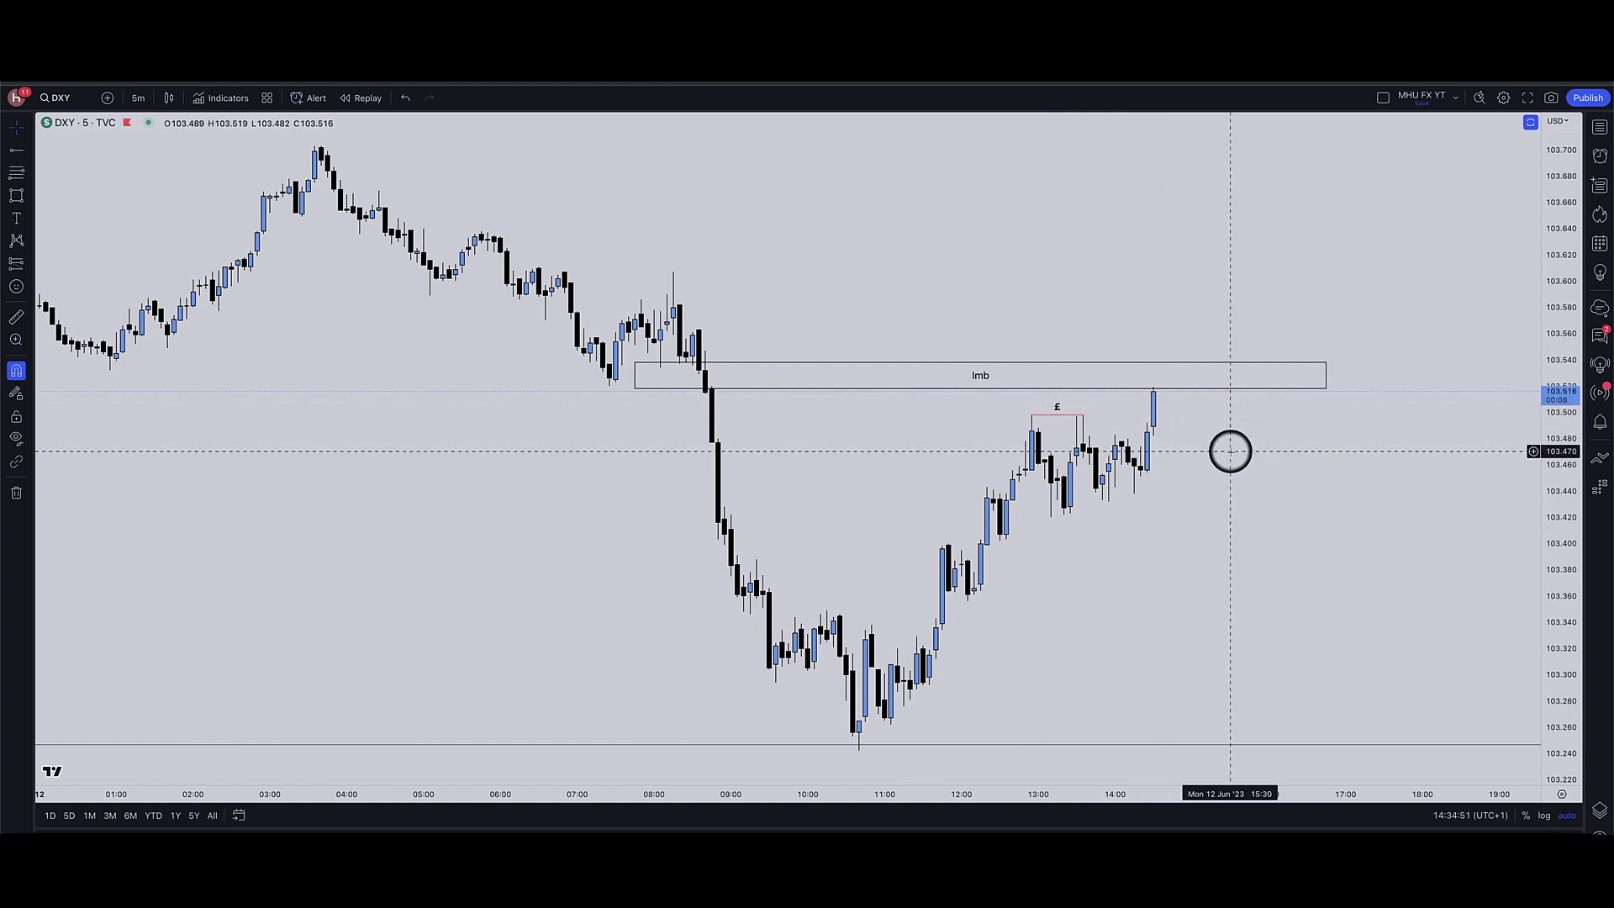
key(space)
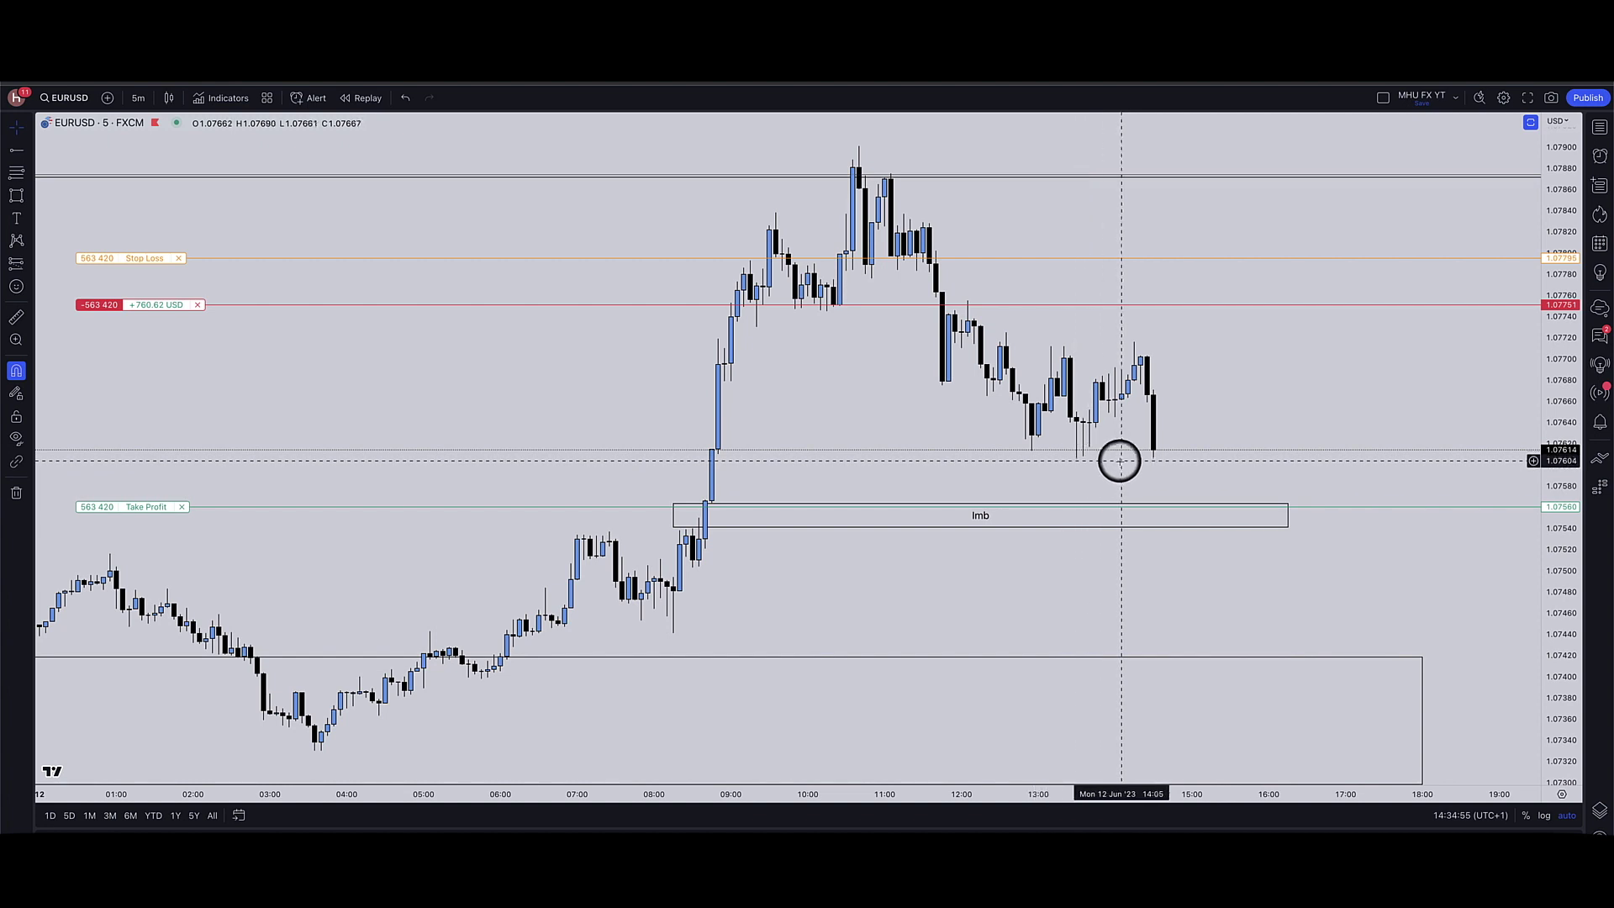
key(space)
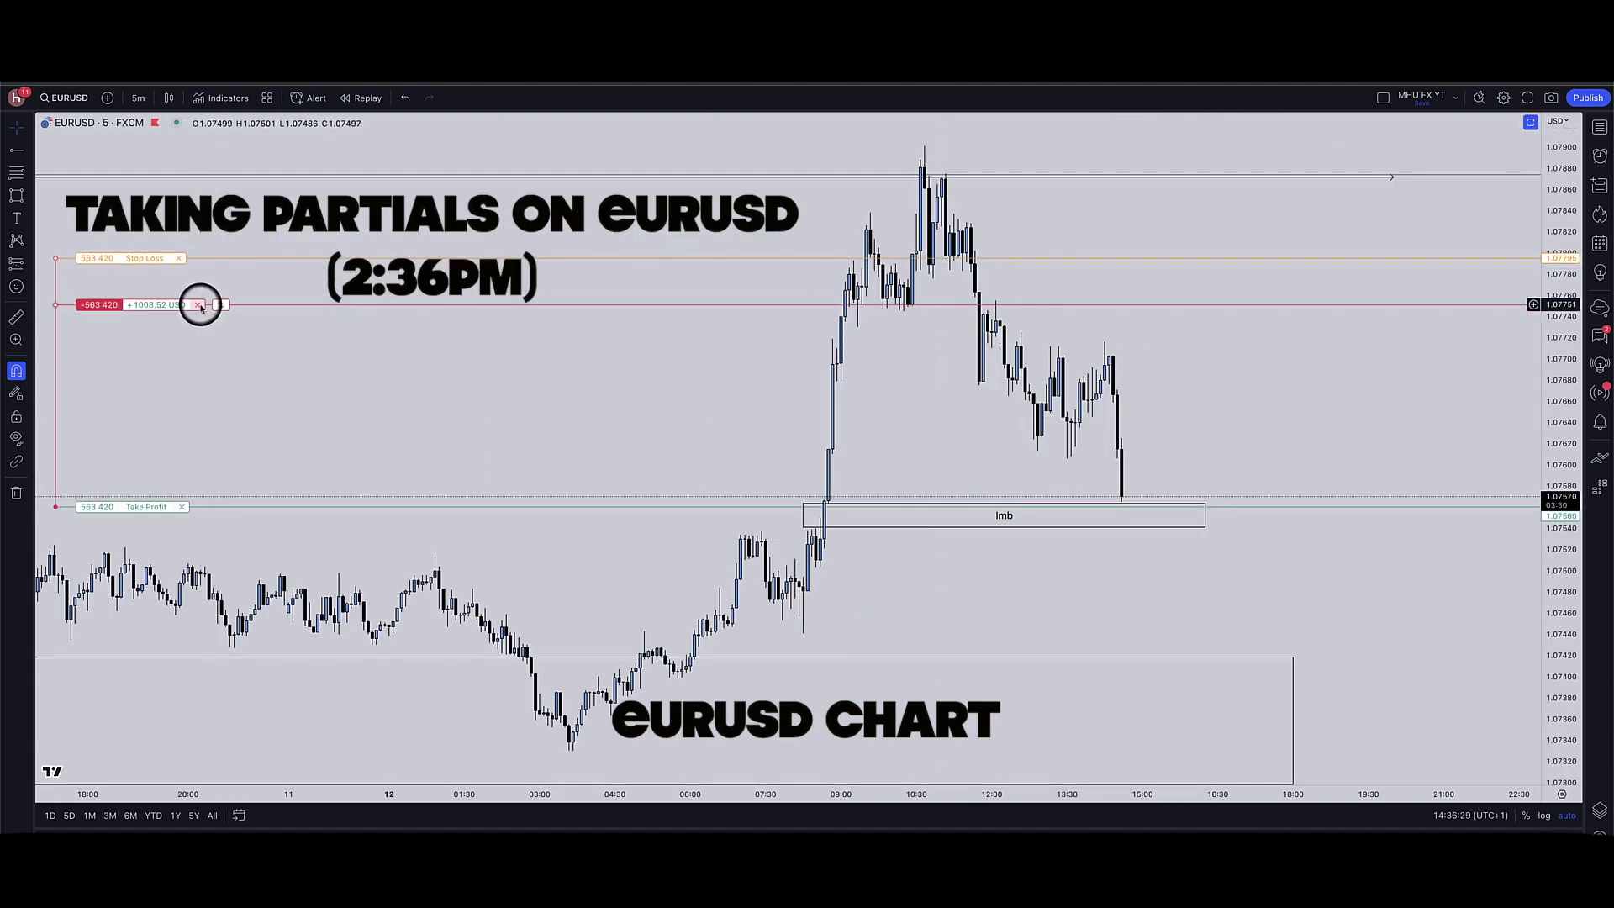
- Partially close the EURUSD short position by 450730 units
click(199, 306)
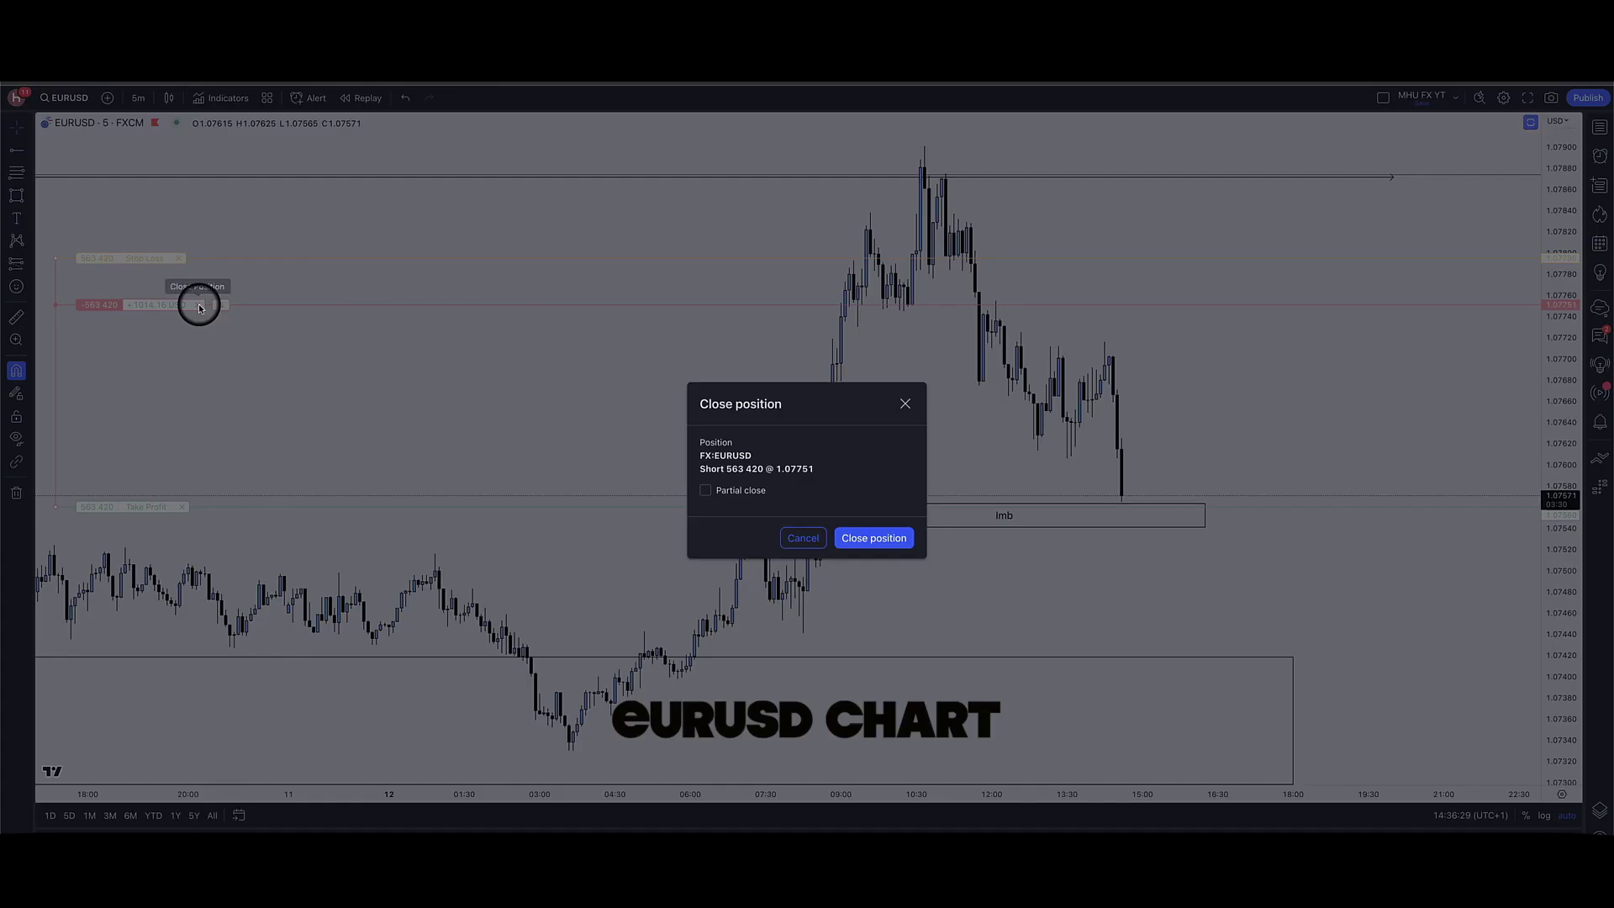
click(706, 490)
click(751, 515)
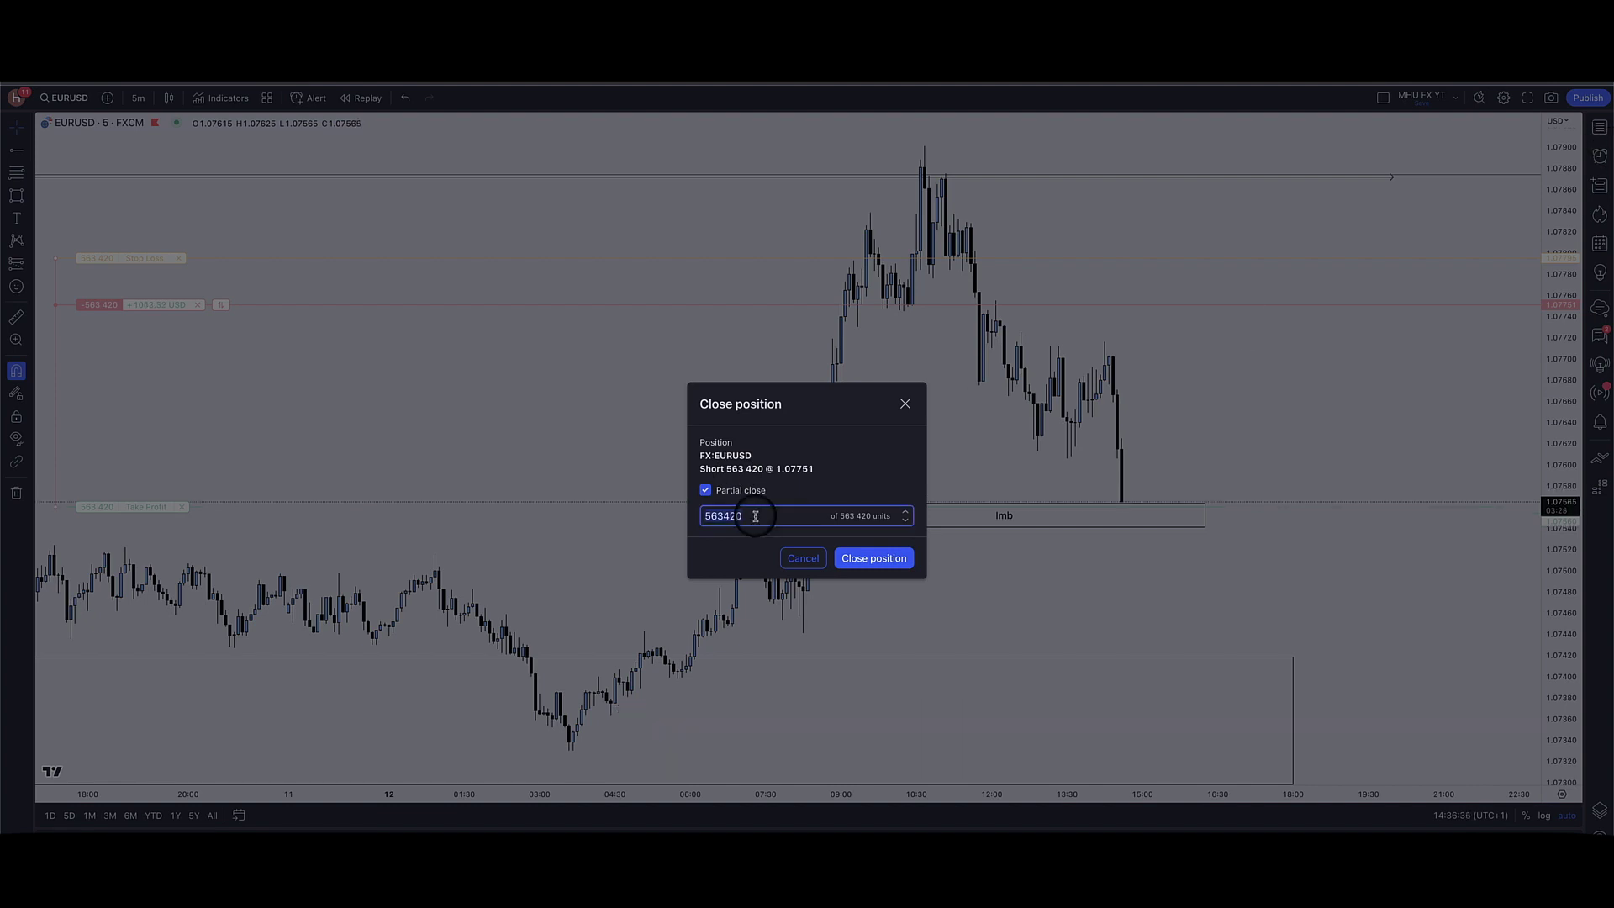
text(4507)
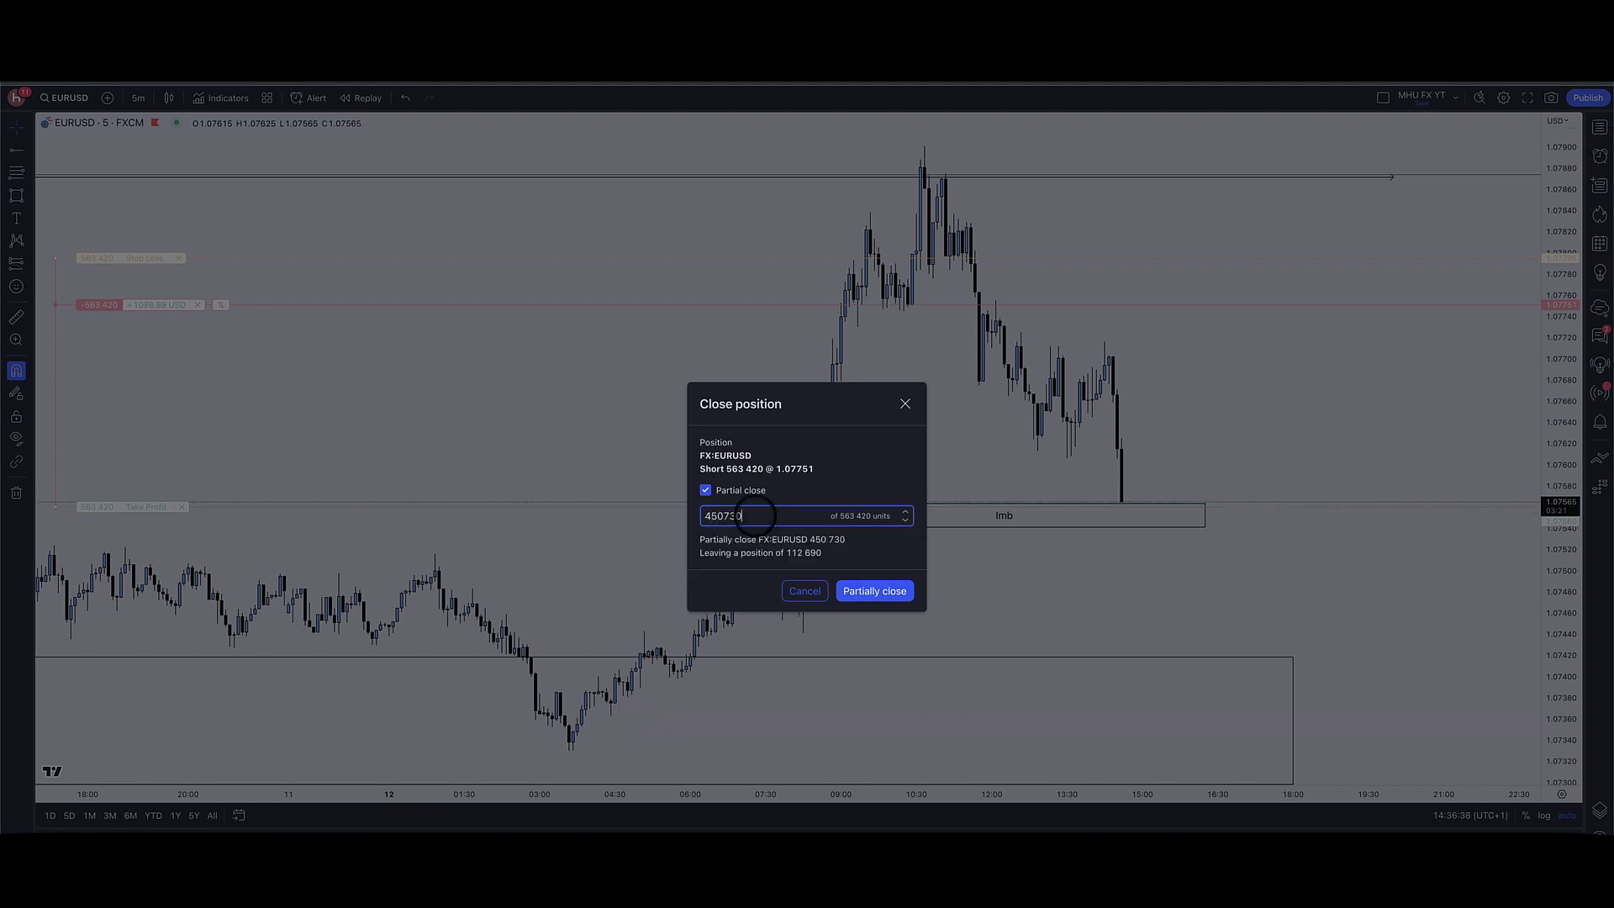
click(872, 594)
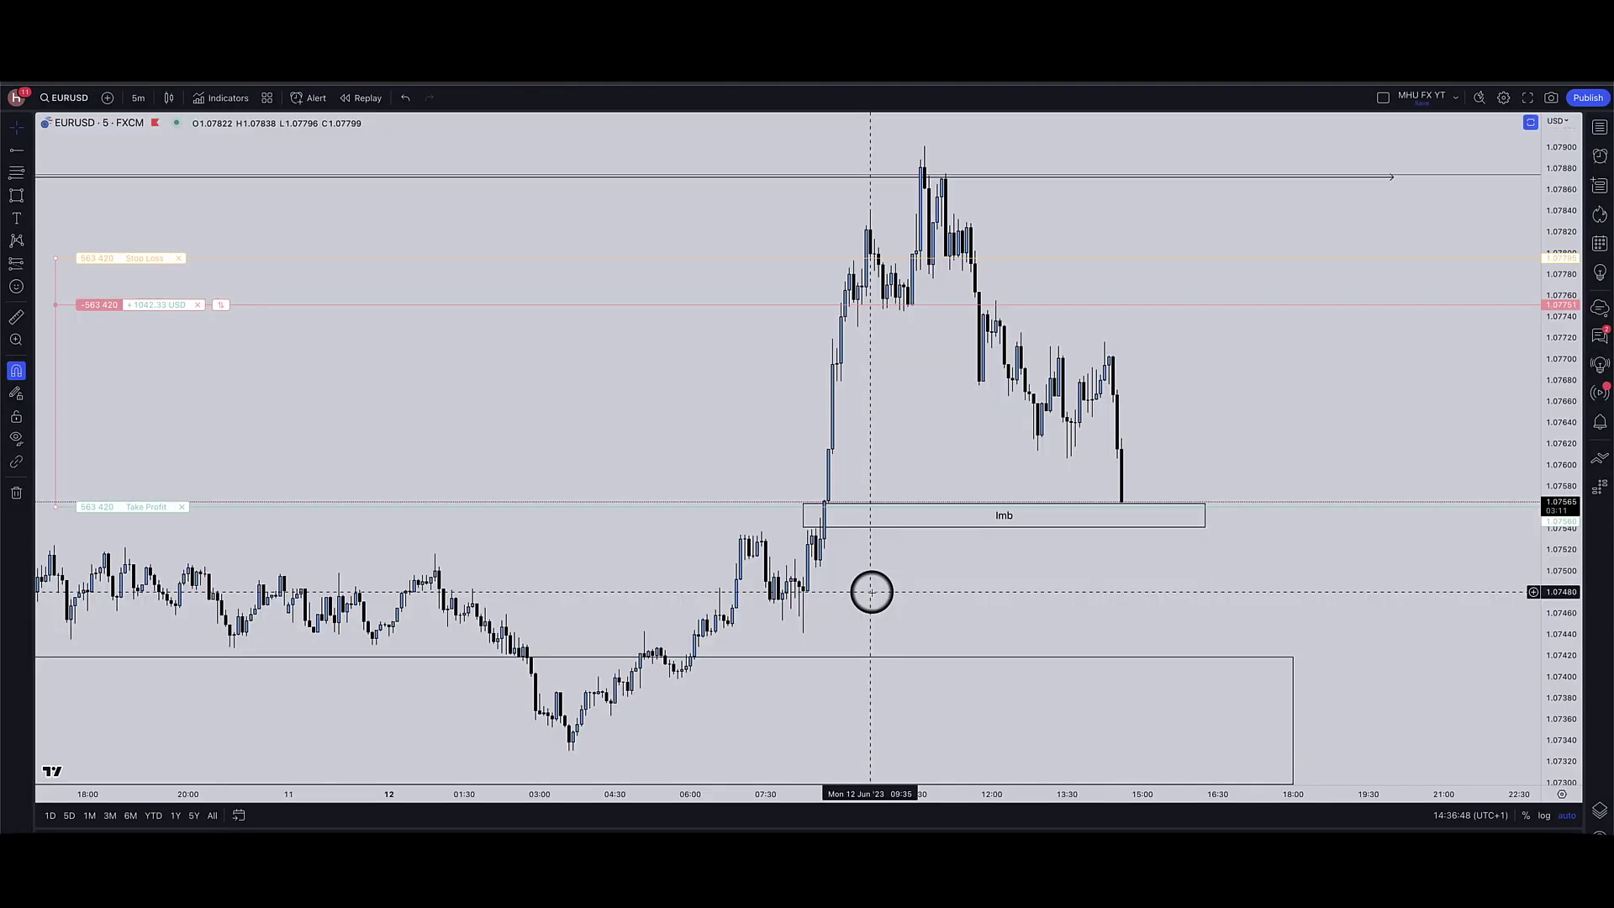
- Trail the stop loss of the remaining EURUSD short to 1.07720
drag(148, 256, 148, 337)
key(Return)
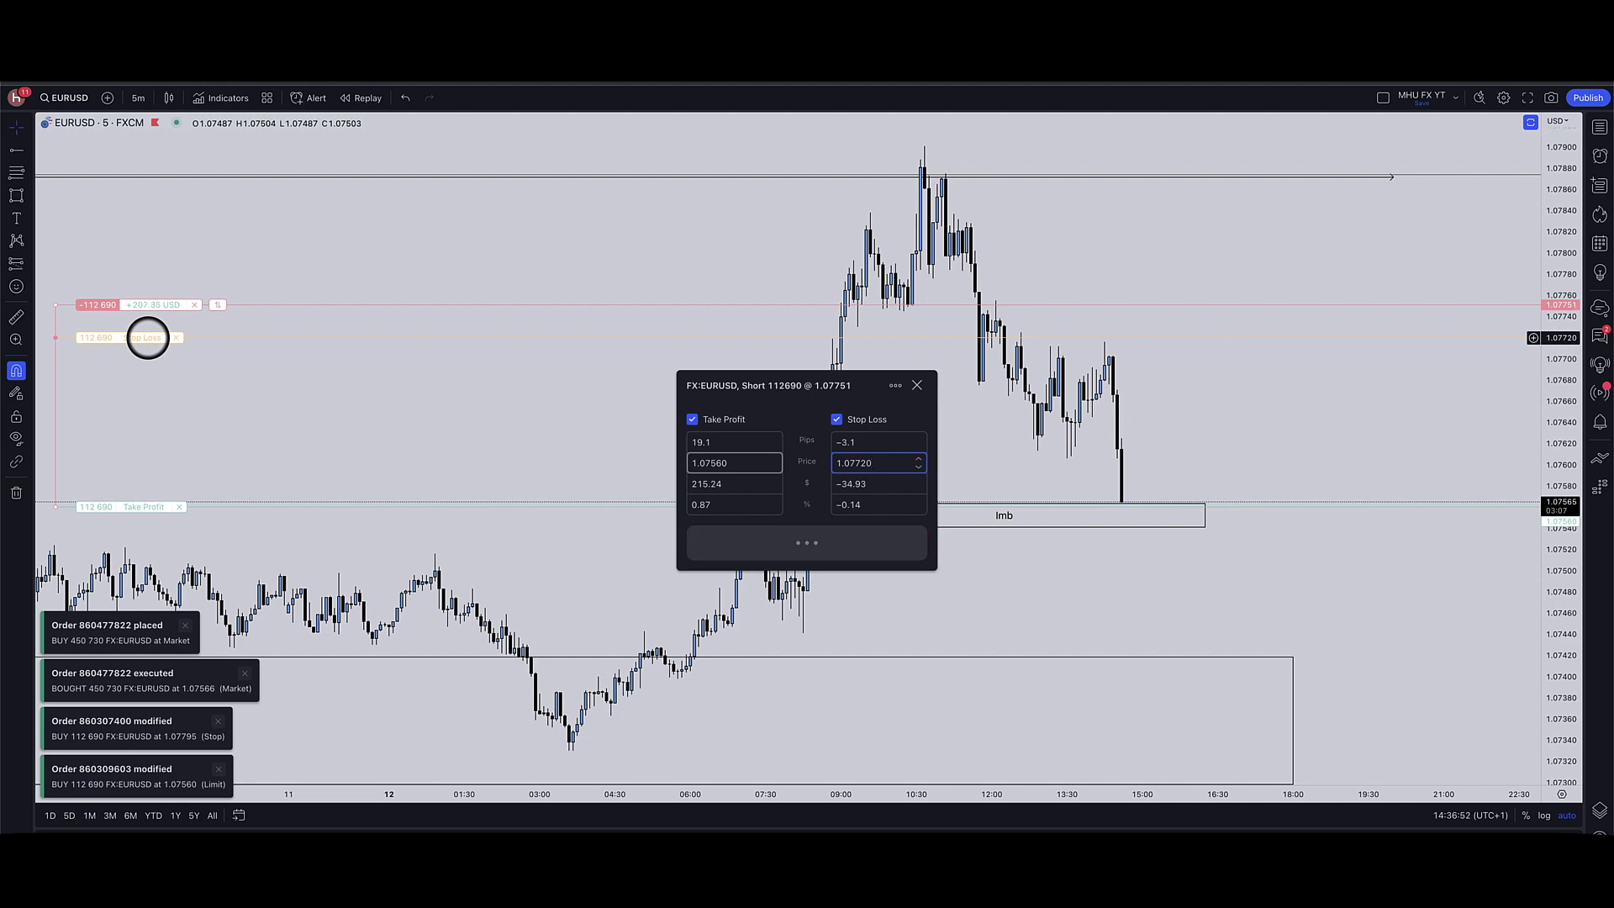
scroll(629, 325, down, 3)
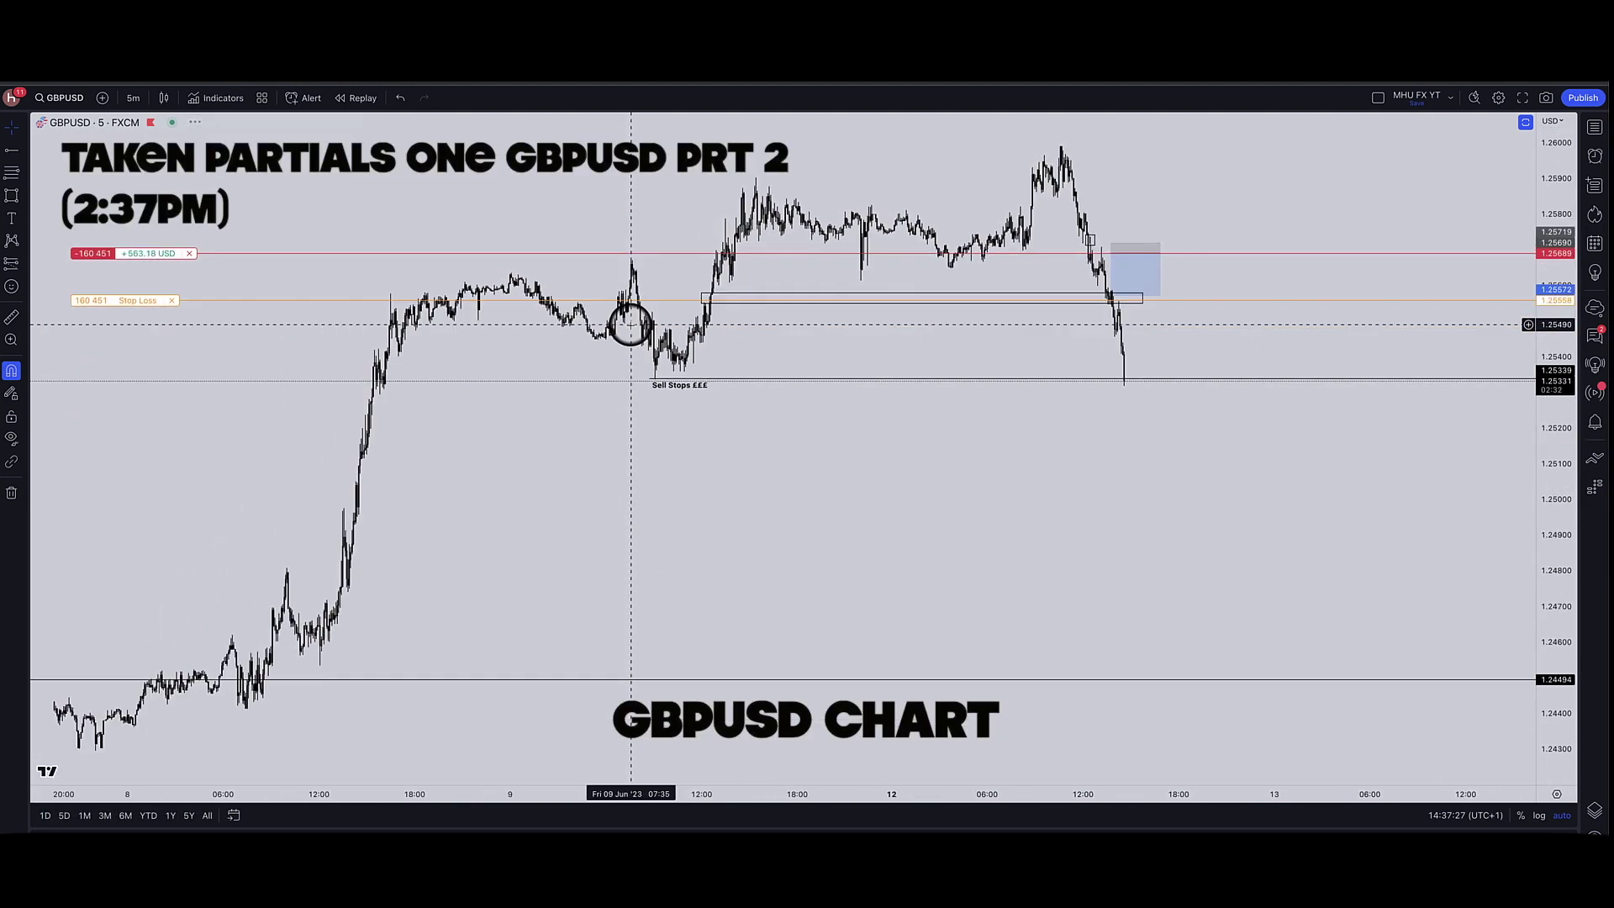
- Partially close the GBPUSD short position by 80000 units
click(189, 253)
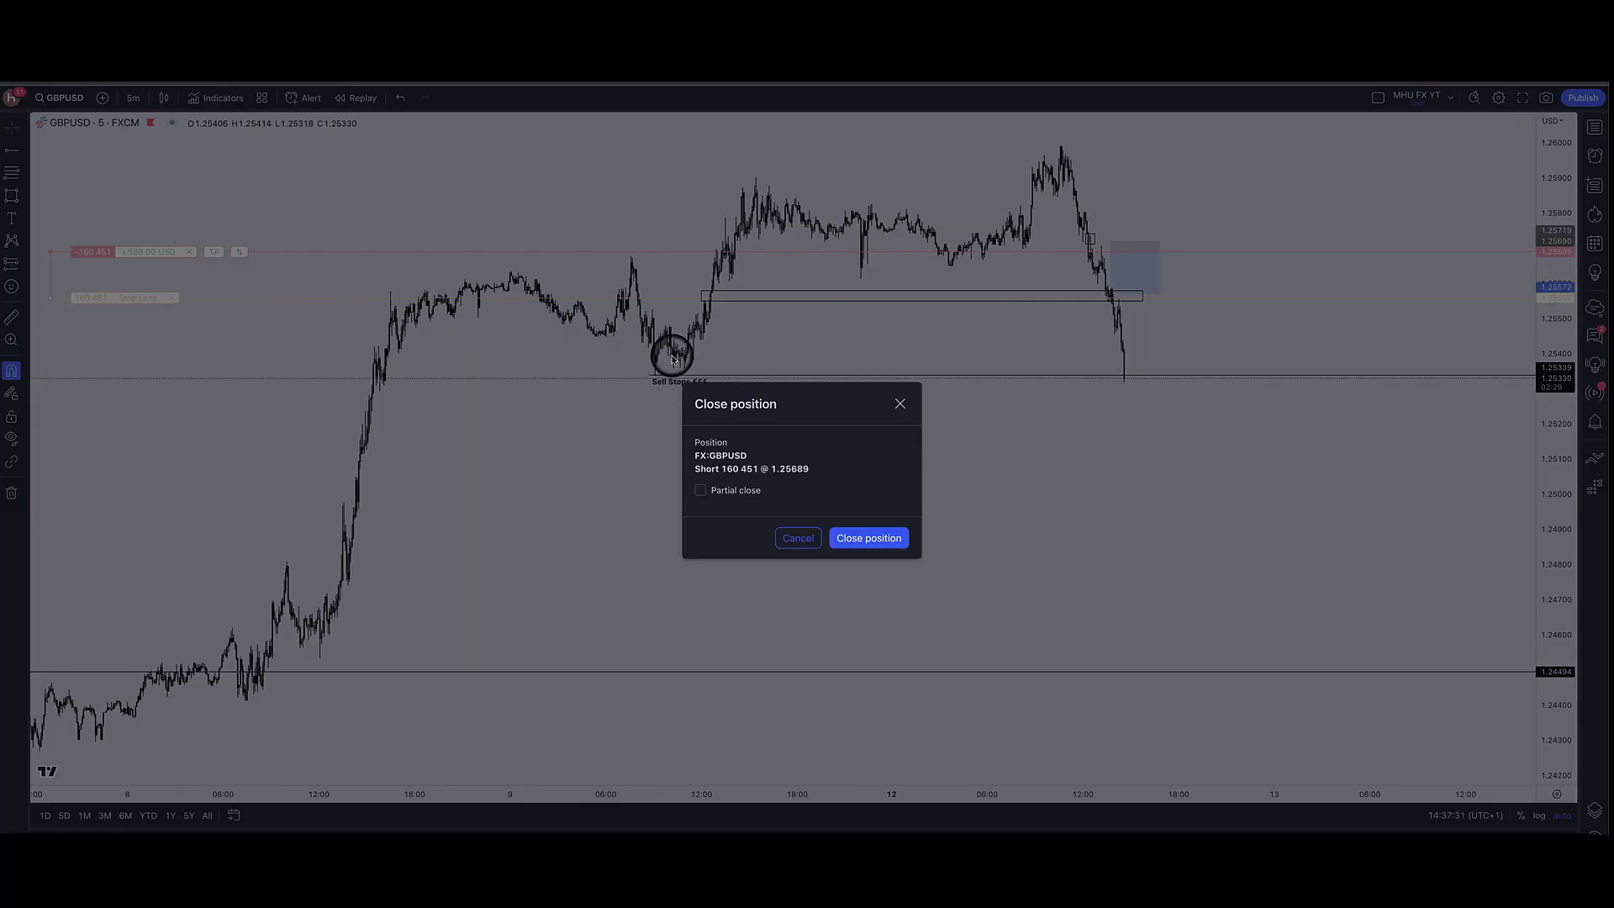
click(701, 492)
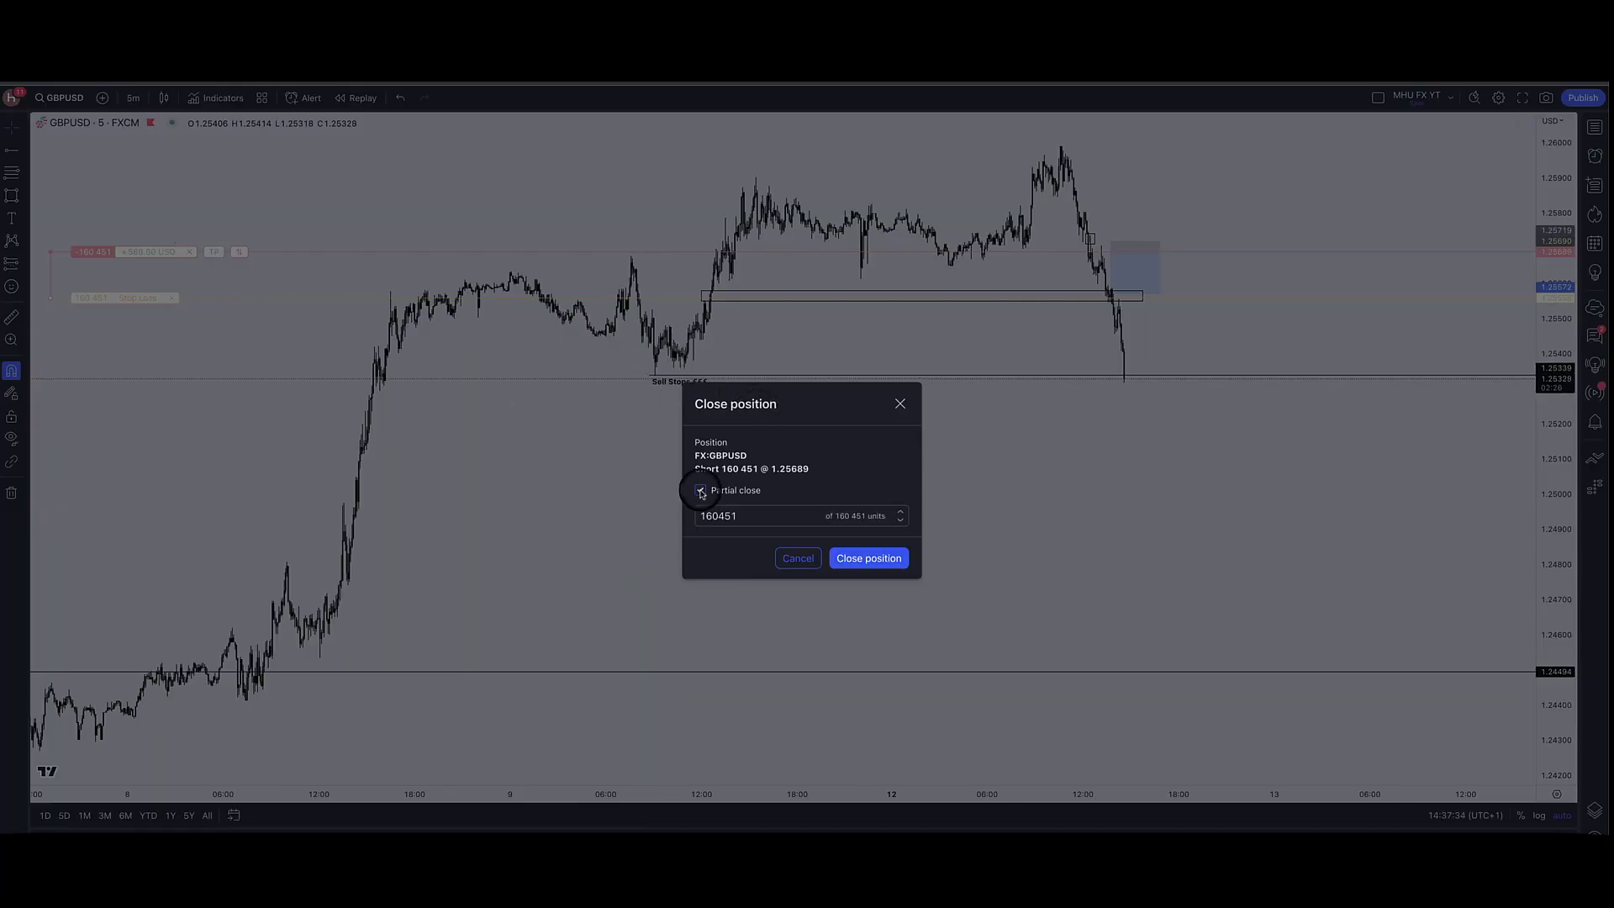
text(80000)
click(875, 588)
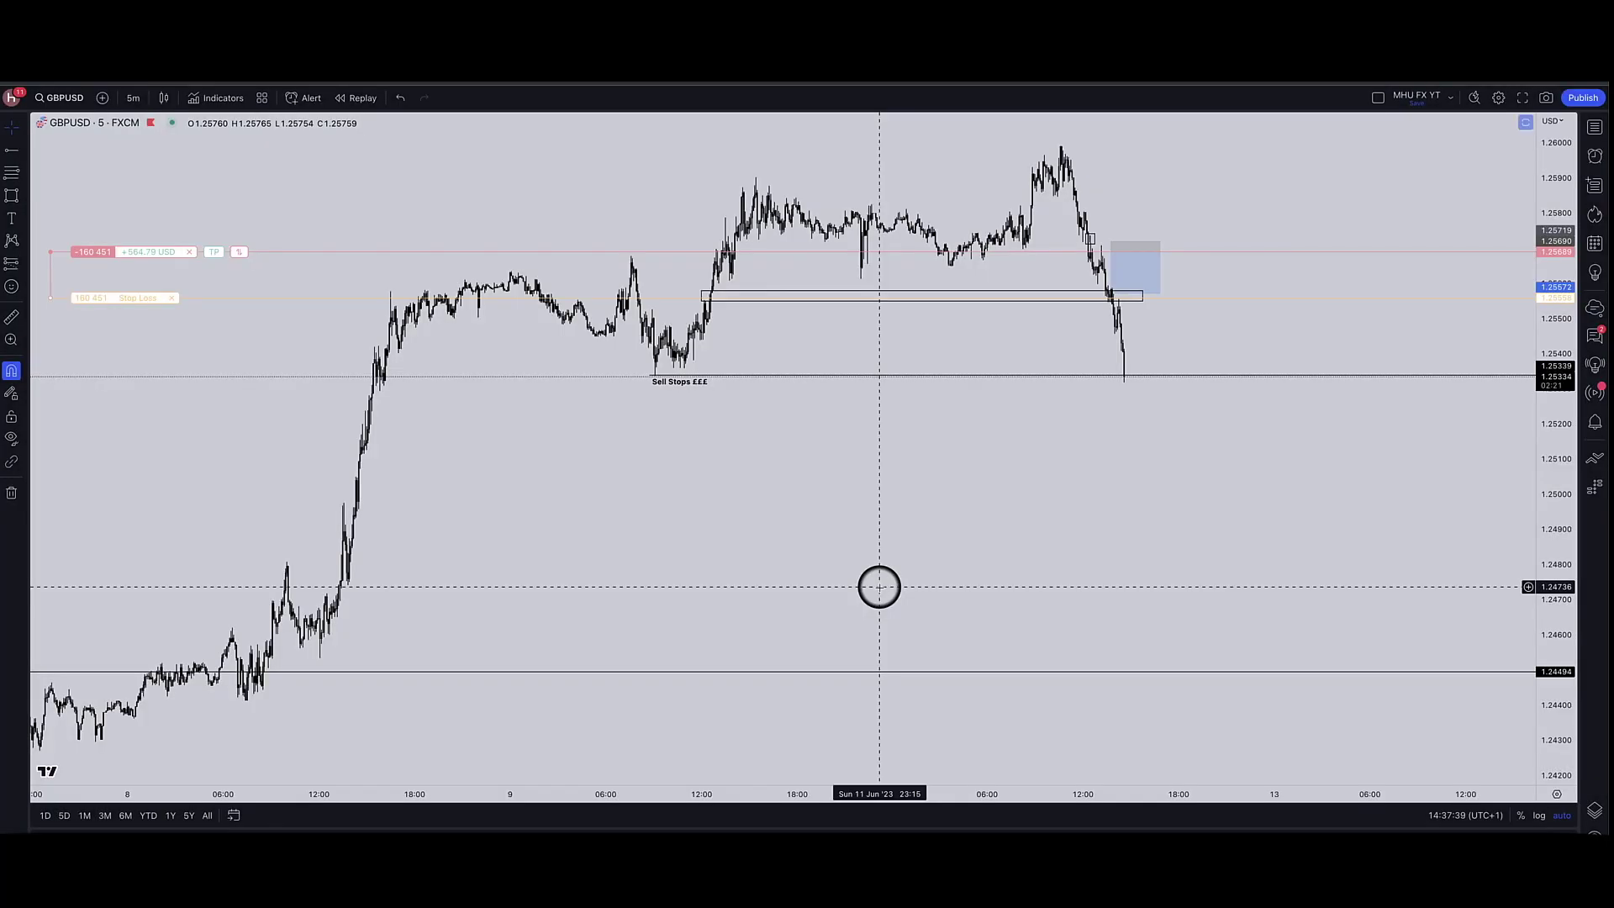
- Set the GBPUSD chart to the 1-minute timeframe and trail the remaining short's stop loss to 1.25441
scroll(1157, 467, up, 5)
scroll(1157, 467, up, 1)
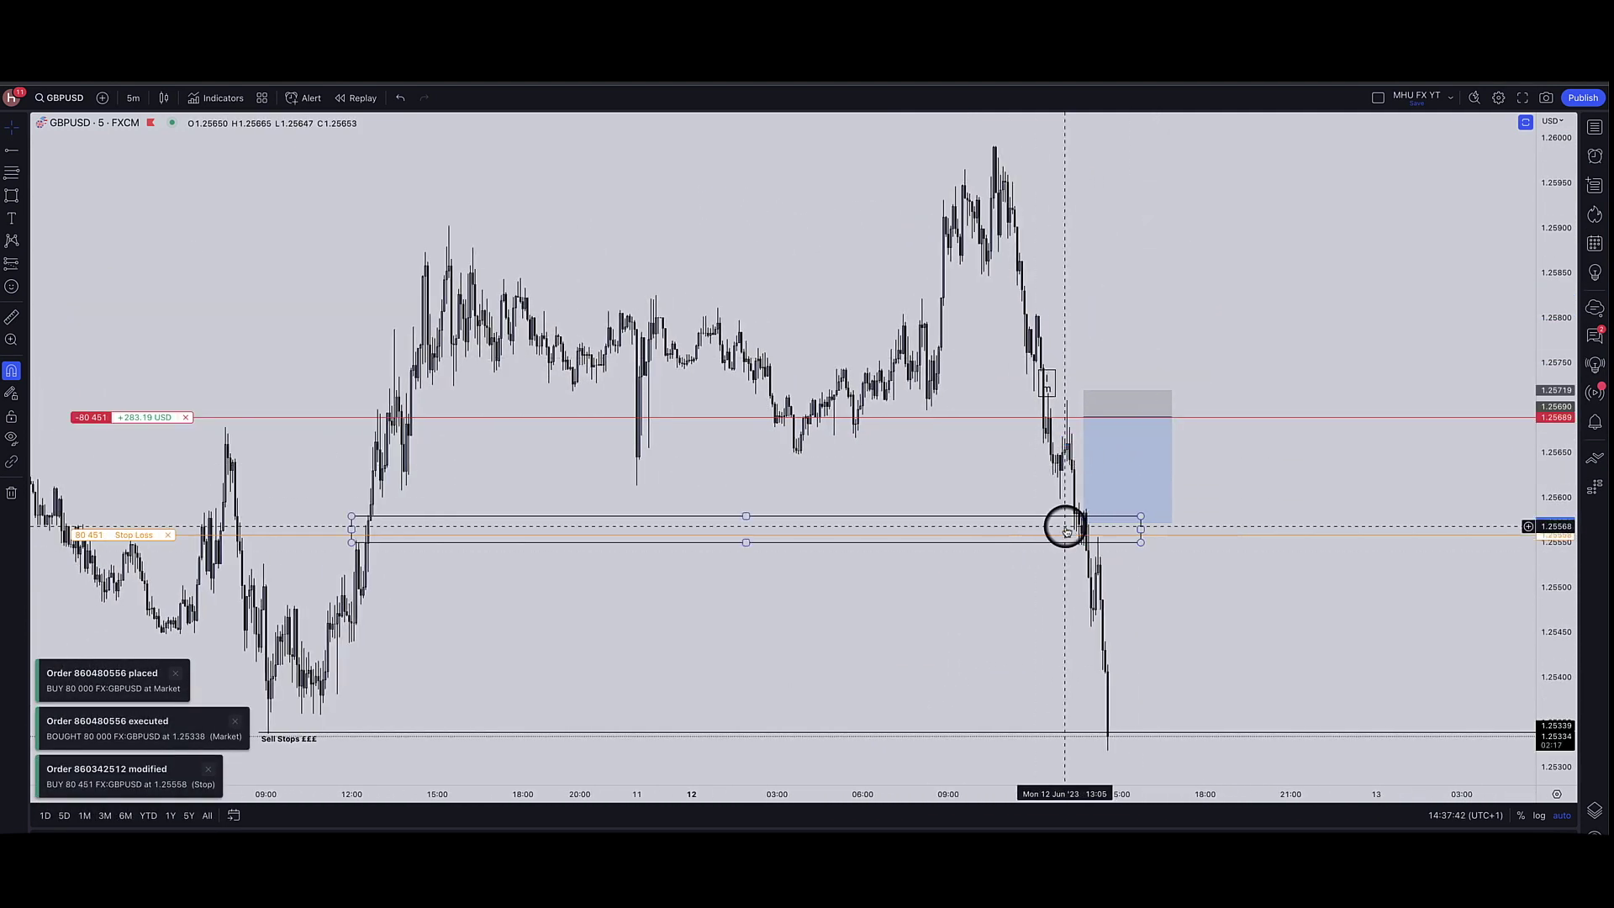
text(1)
key(Return)
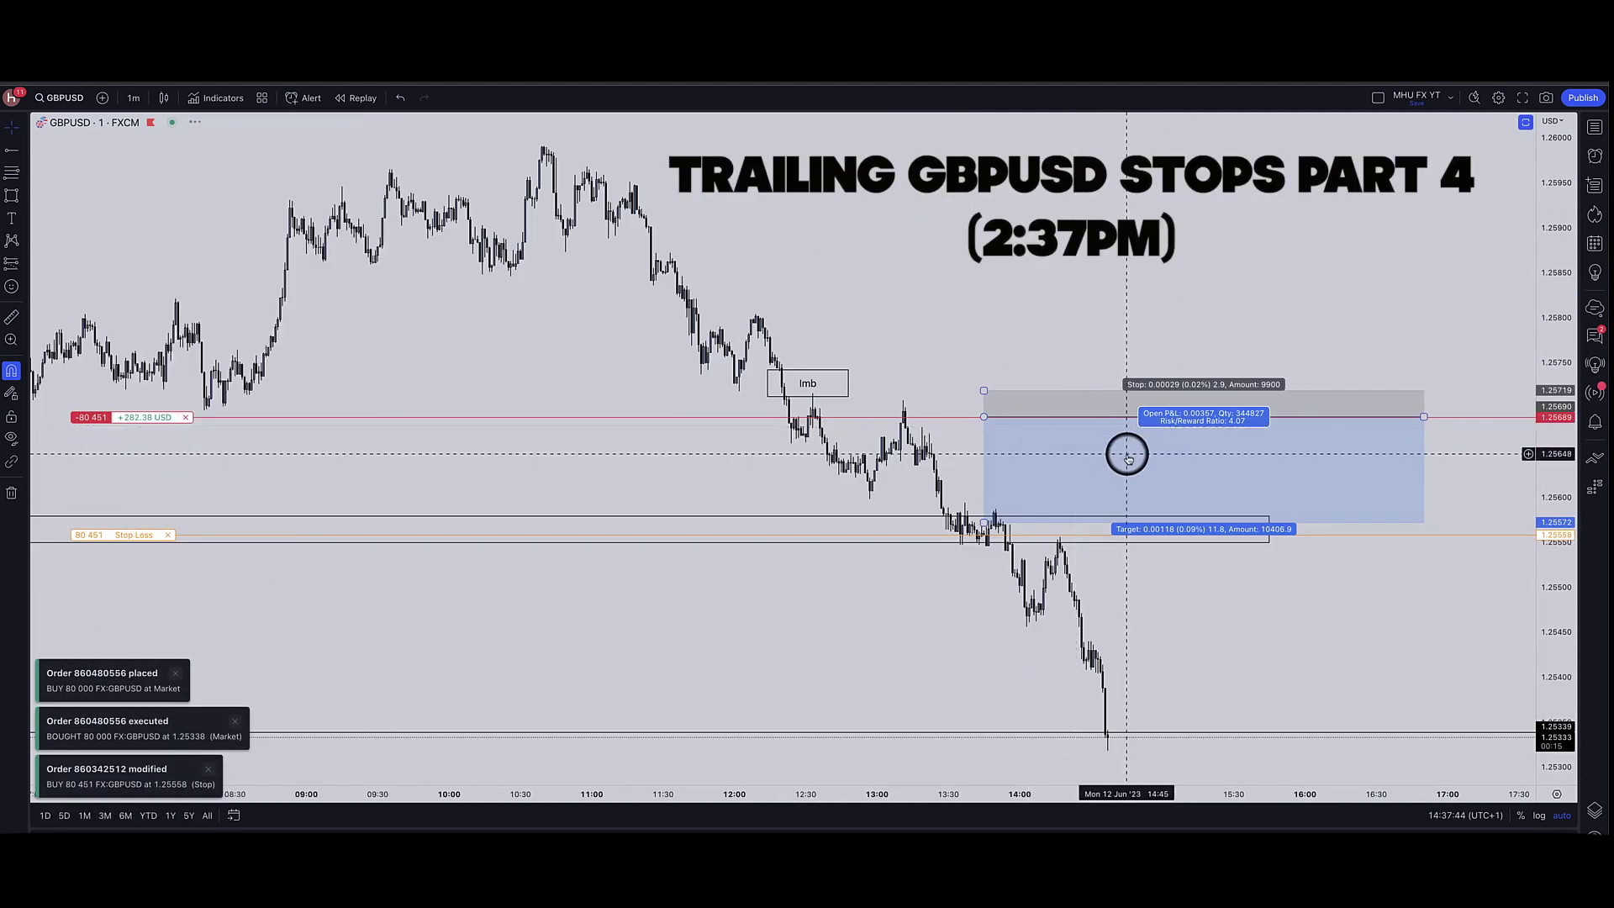
drag(127, 536, 155, 641)
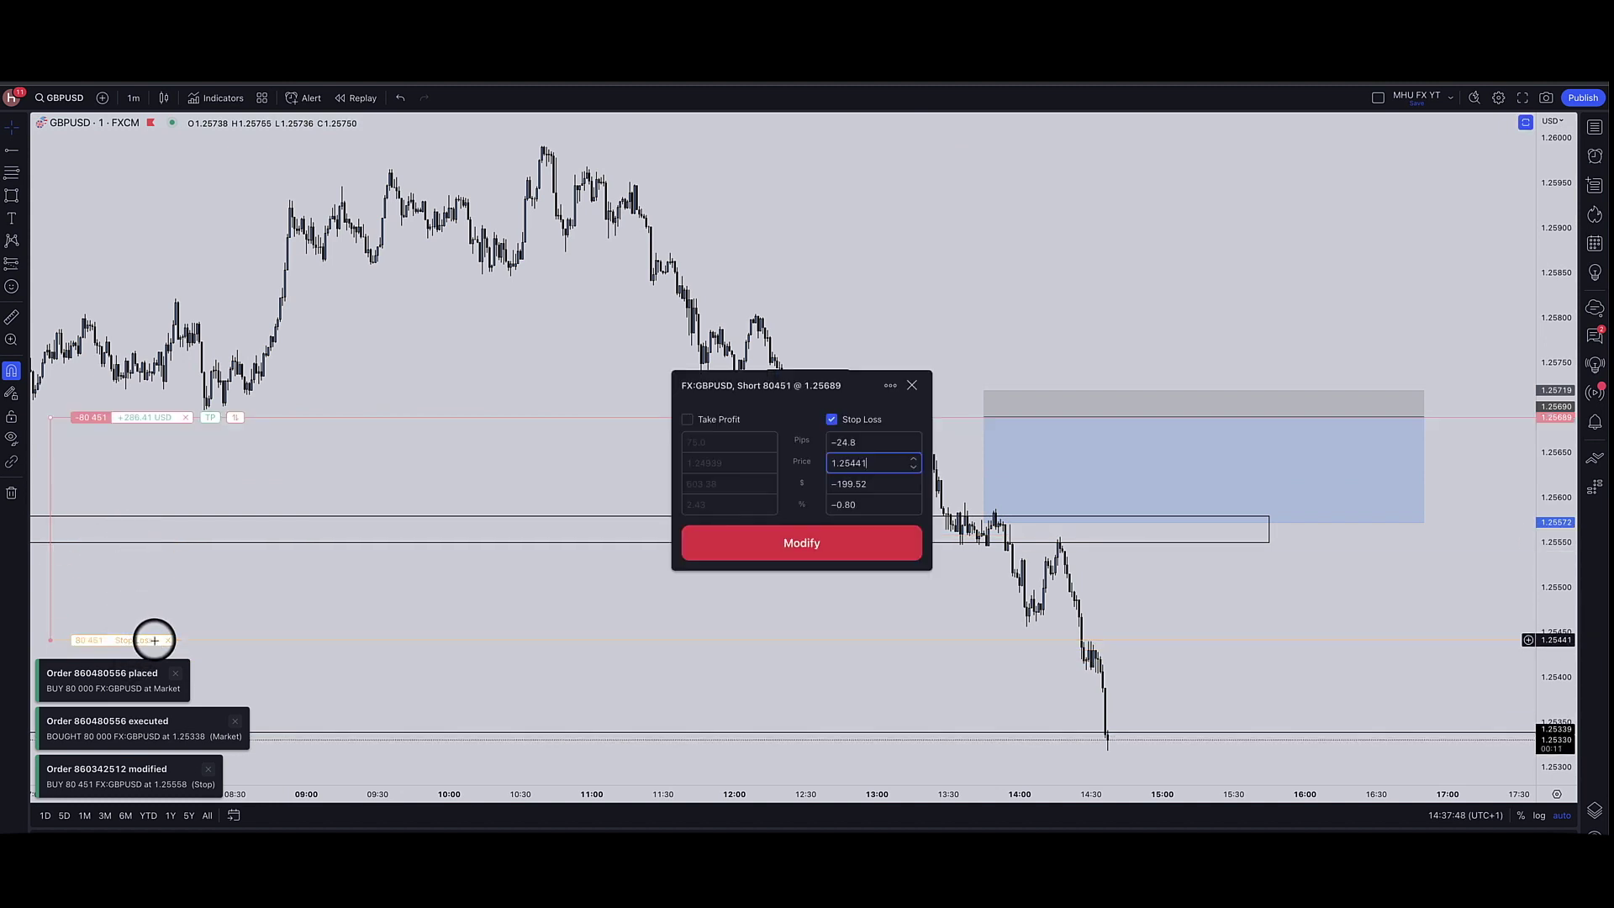
key(Return)
scroll(911, 399, down, 2)
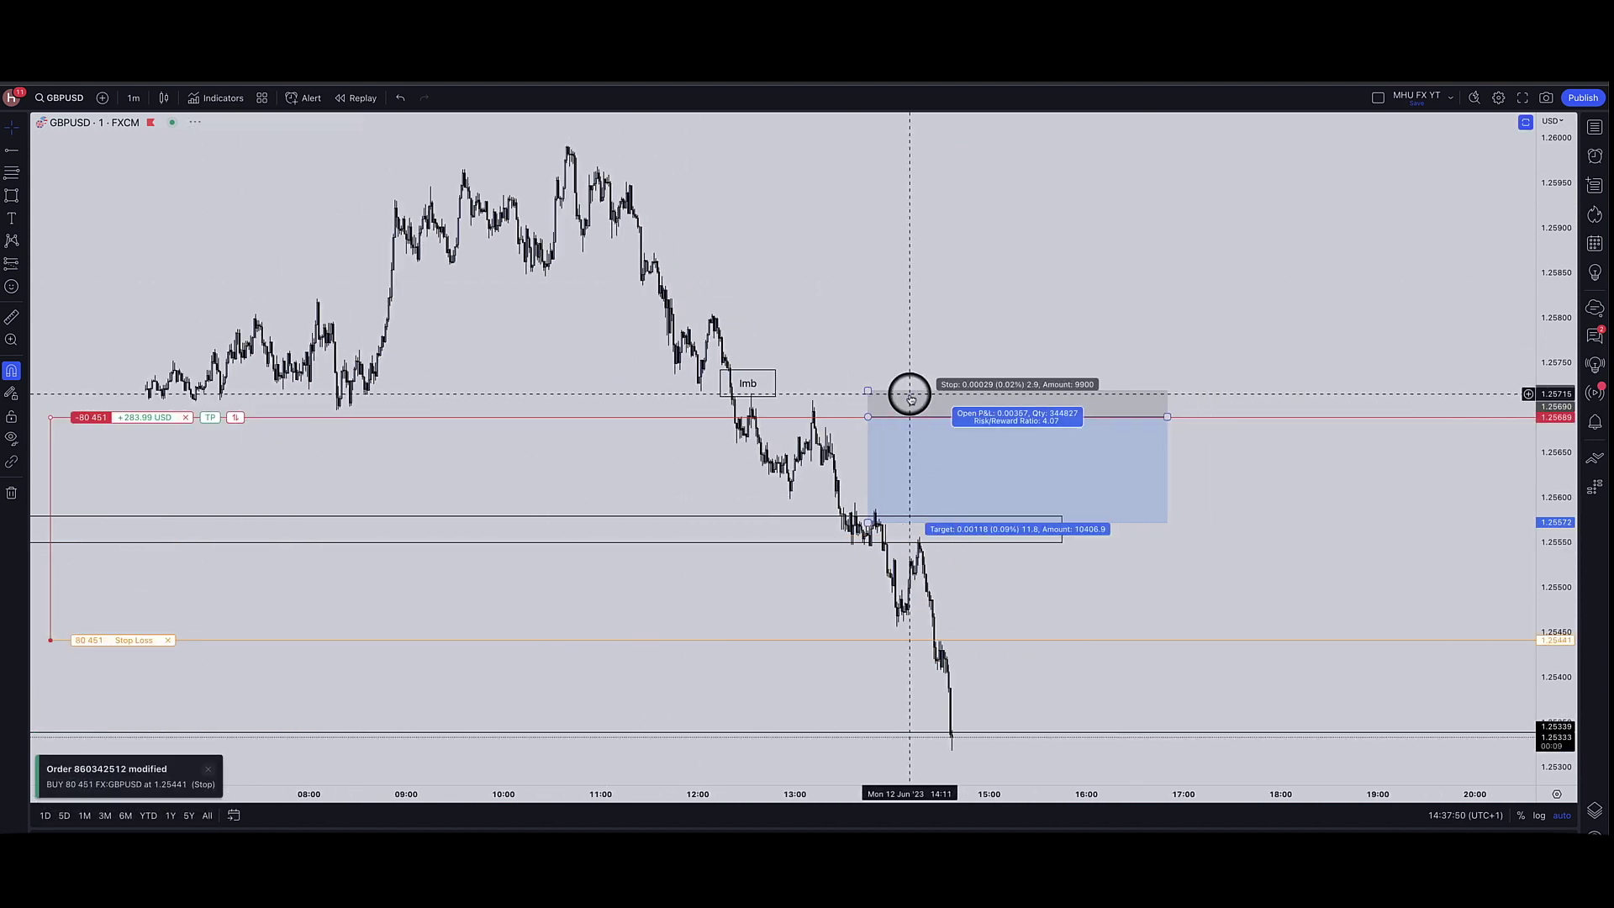
scroll(910, 398, down, 1)
scroll(891, 488, down, 2)
click(947, 532)
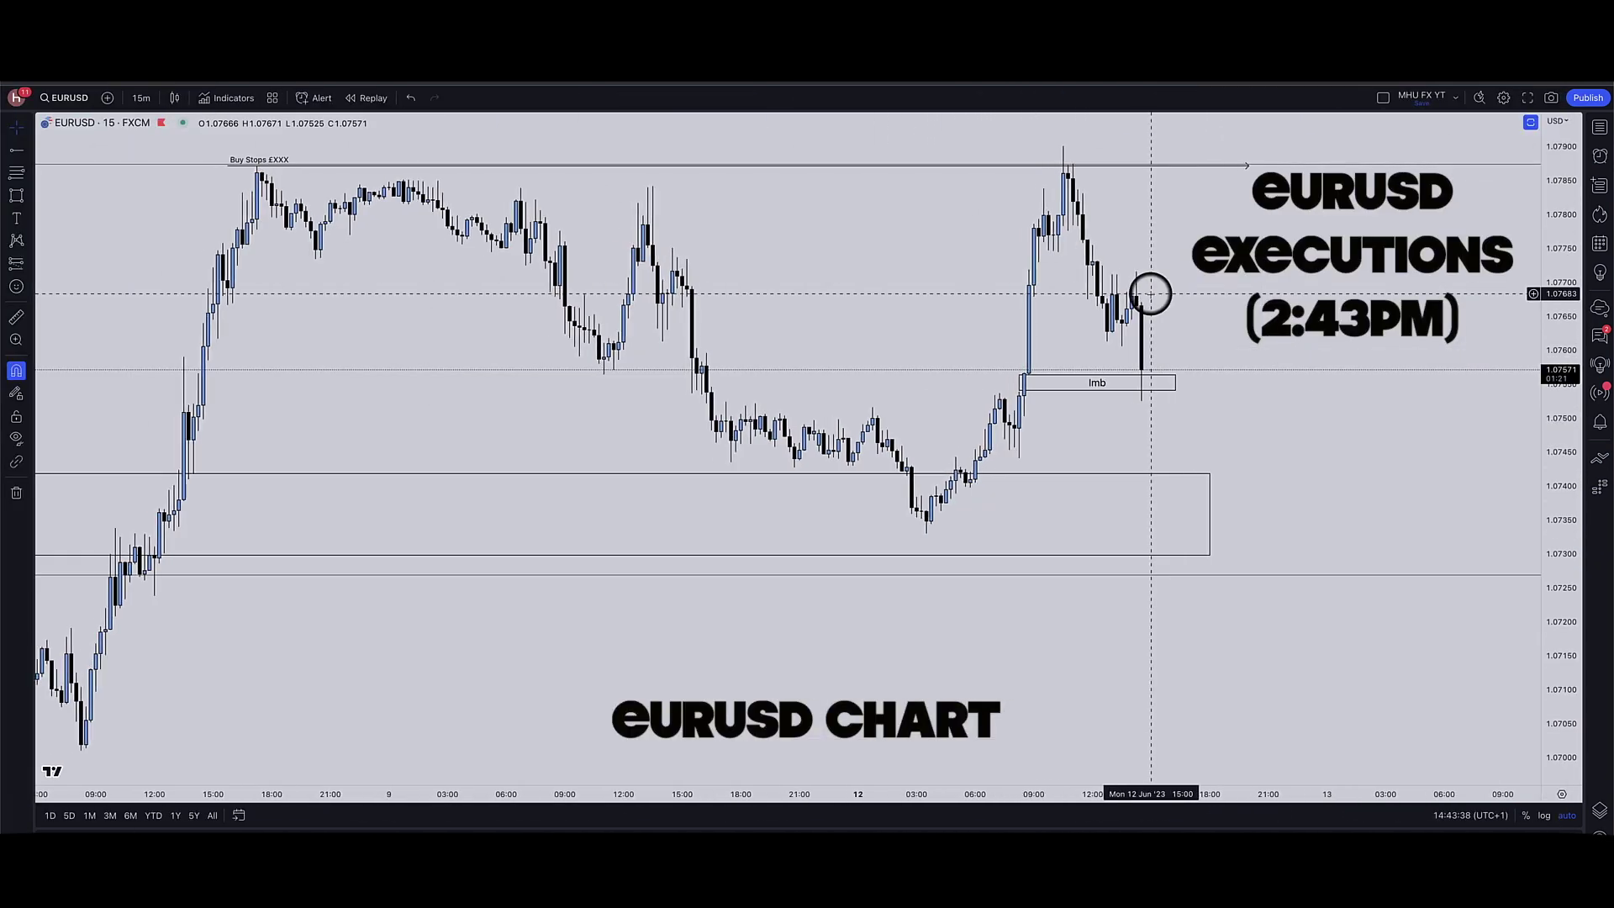
- Turn on the display of trade executions for the 15-minute EURUSD chart in the chart's trading settings
scroll(1151, 293, up, 1)
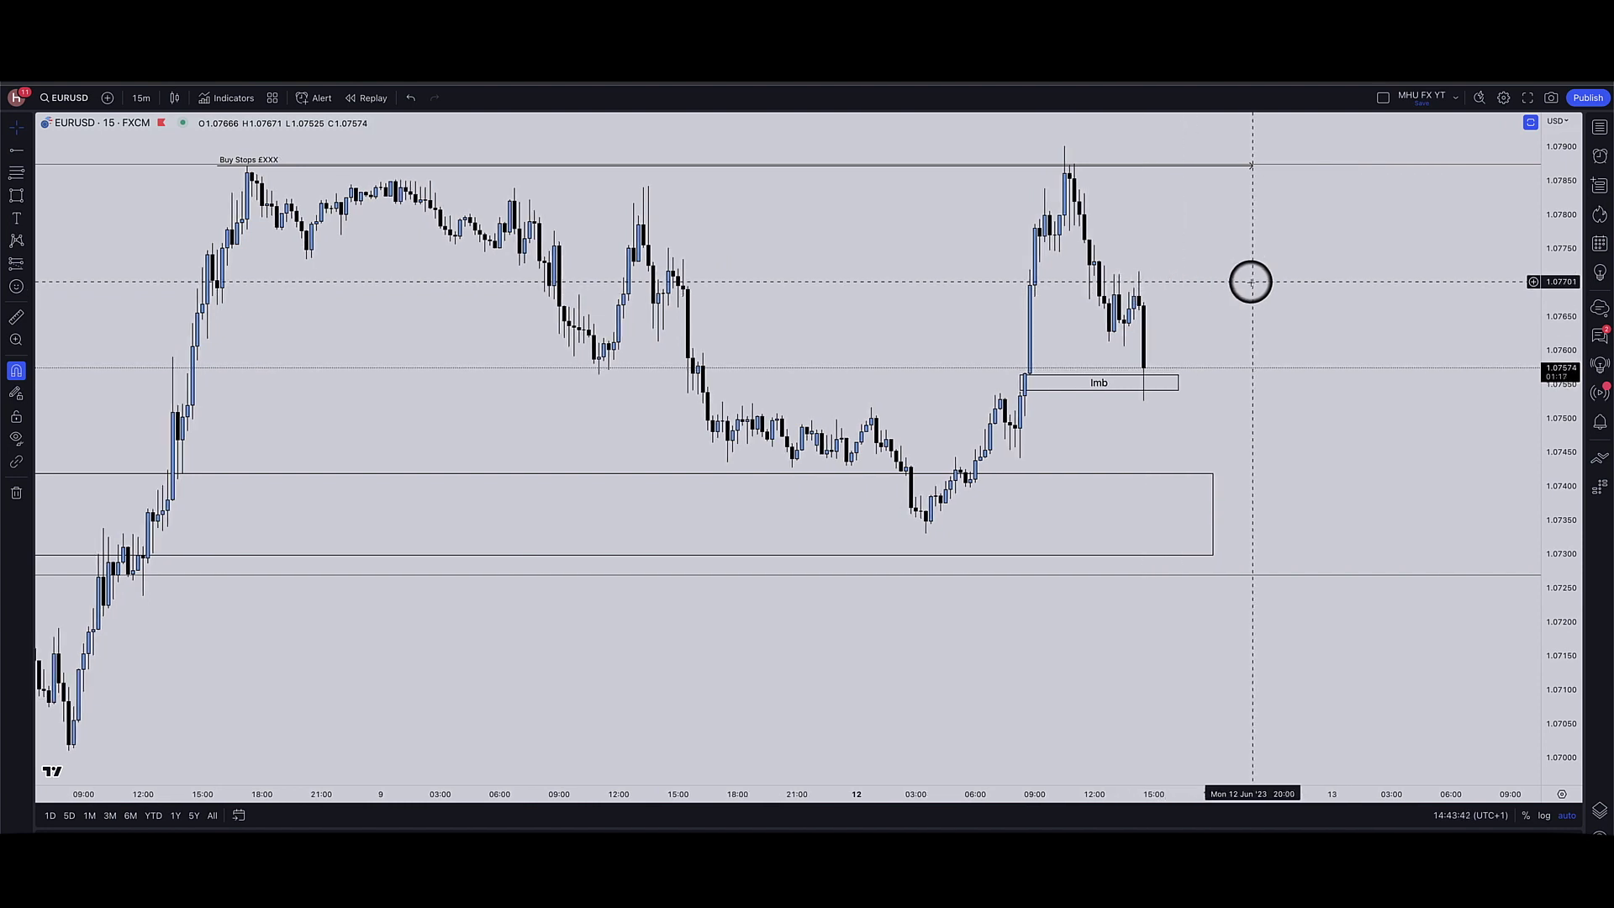
scroll(1247, 277, up, 3)
right_click(1298, 282)
mouse_move(1355, 515)
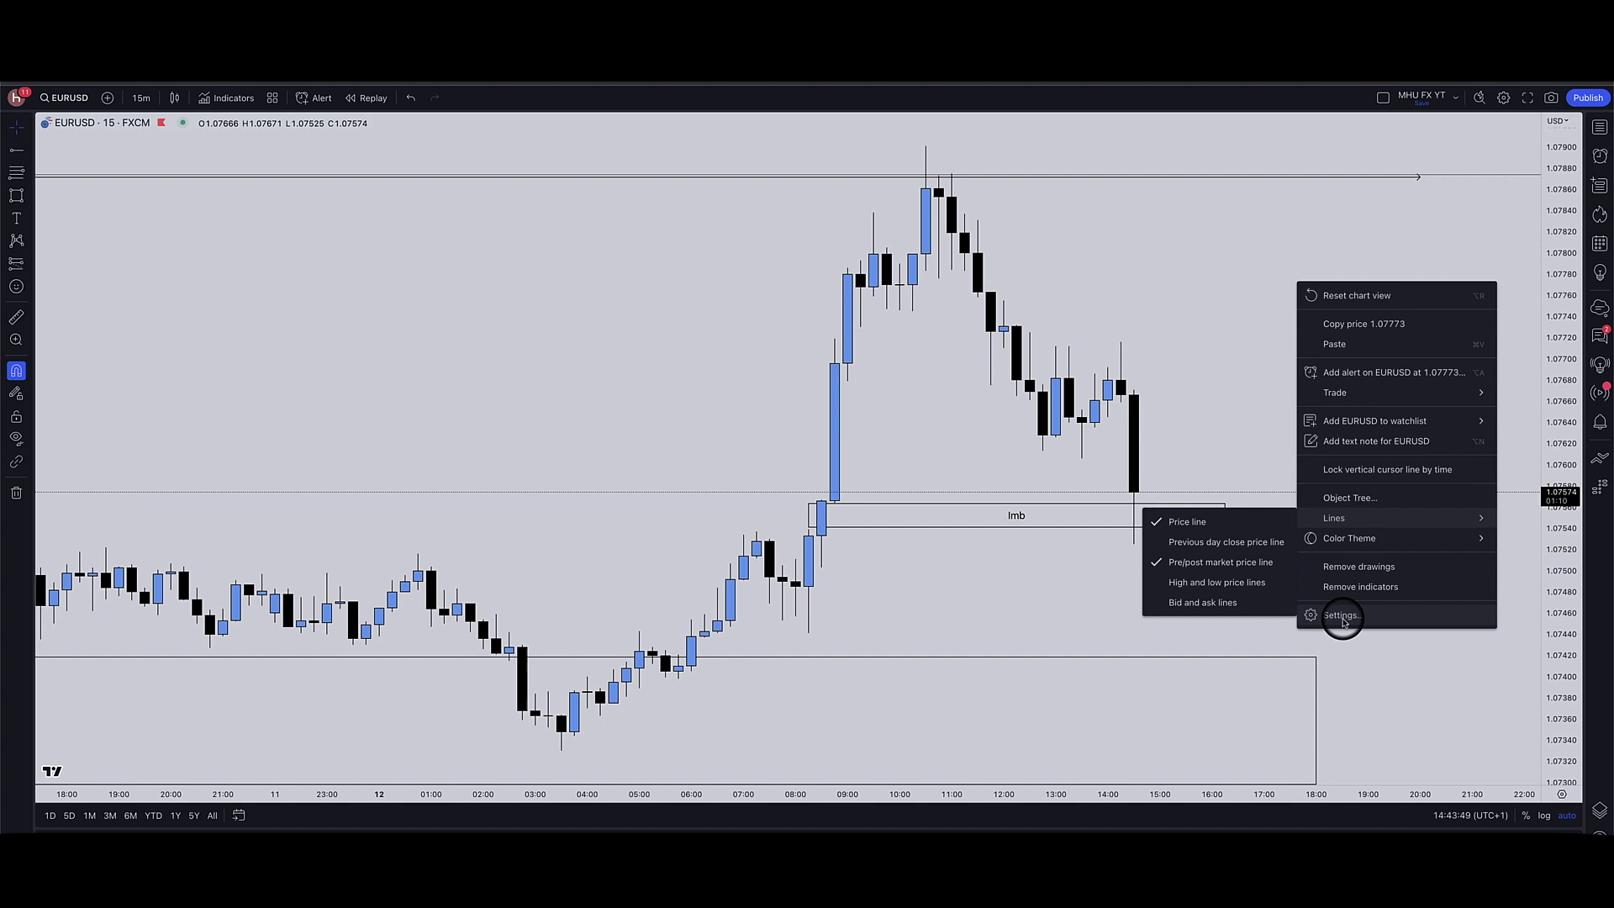
click(1342, 617)
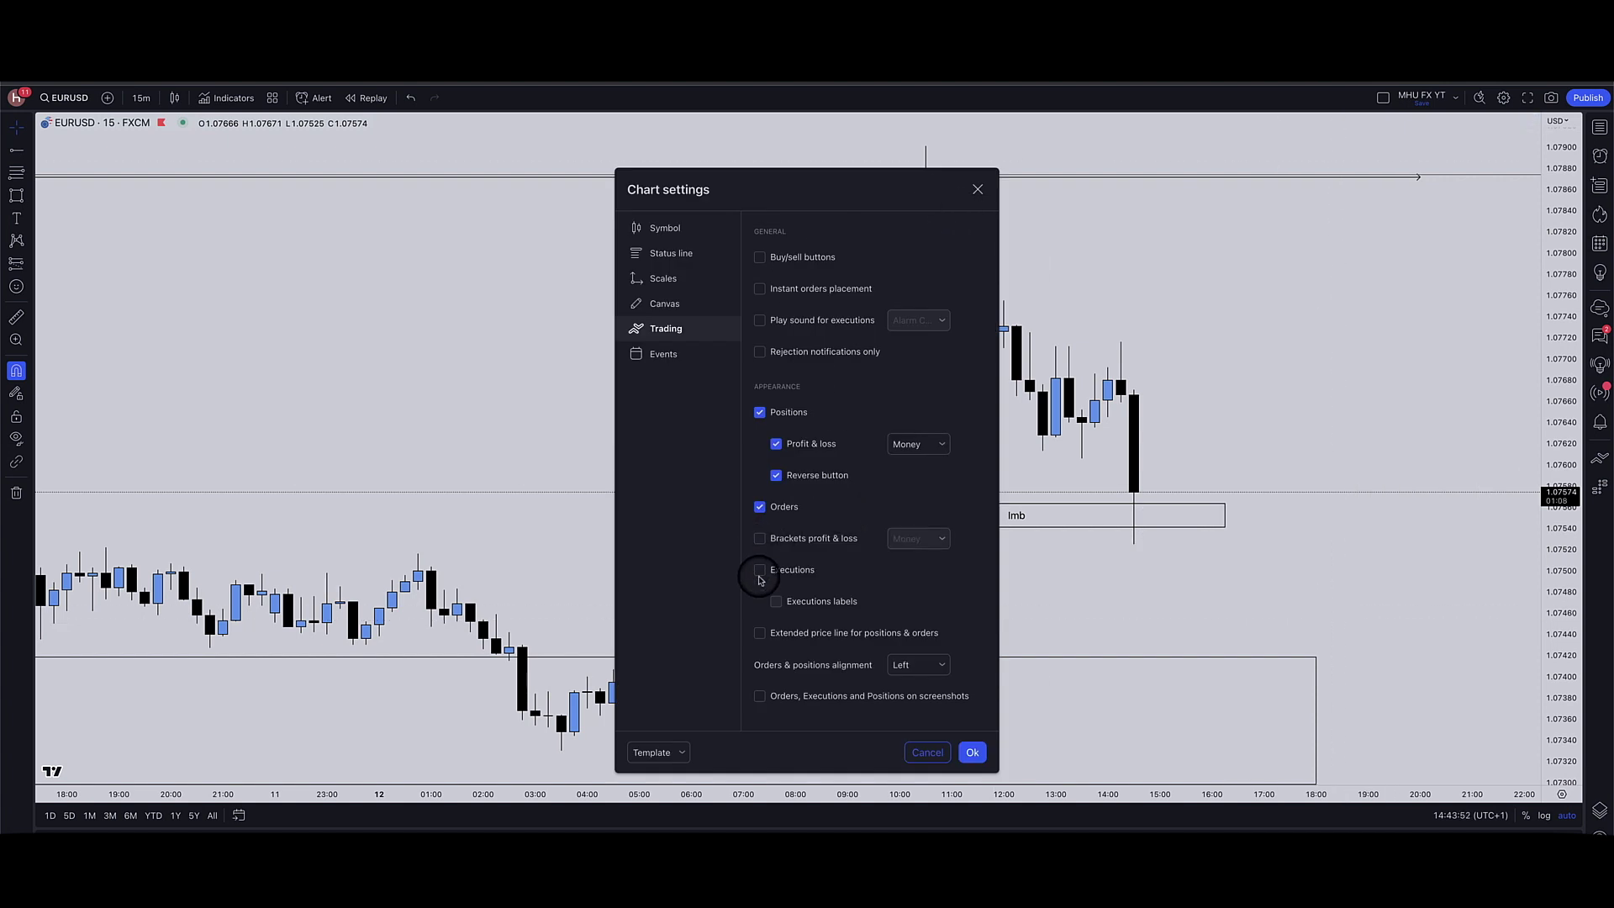
click(975, 754)
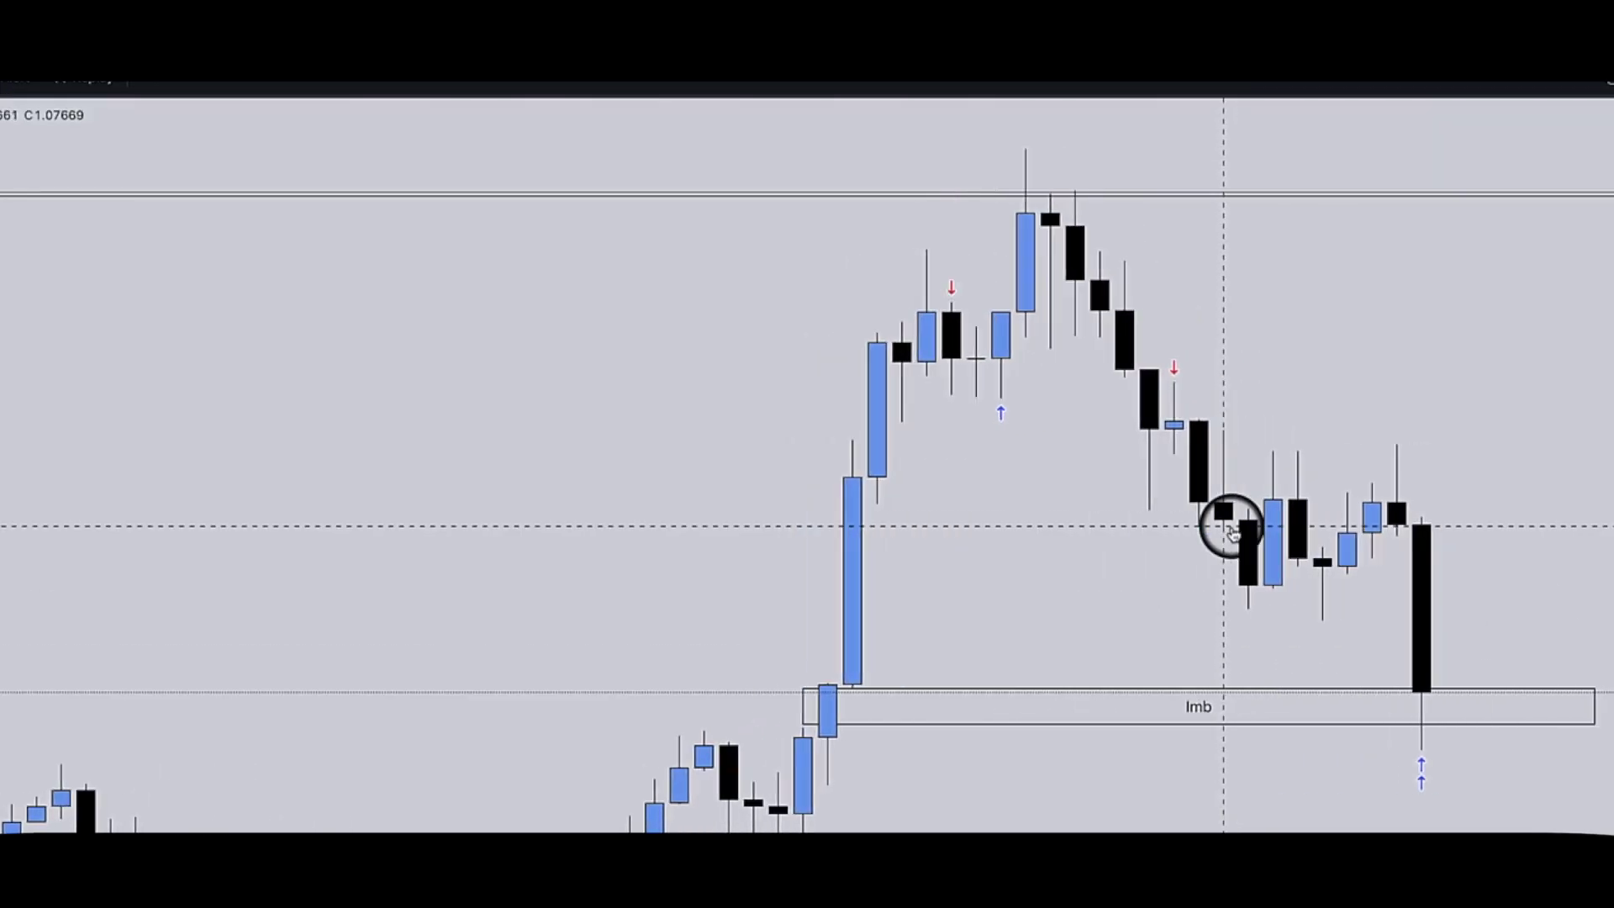
- Inspect the buy and sell execution arrows around the EURUSD high and the Imb rectangle
scroll(1016, 371, up, 2)
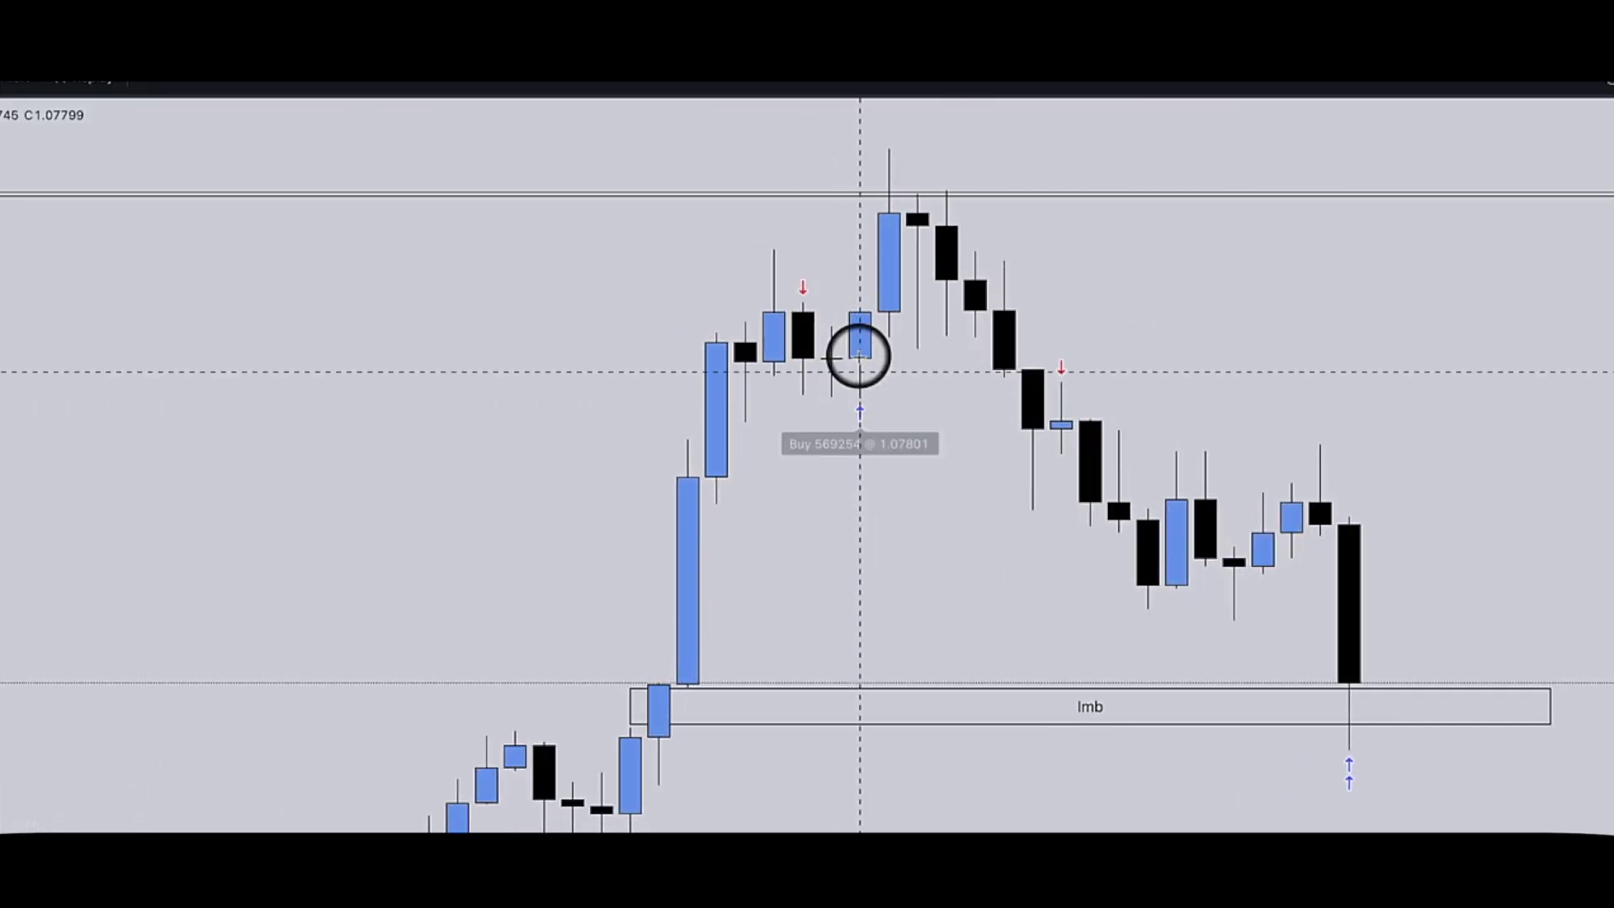
scroll(859, 239, down, 3)
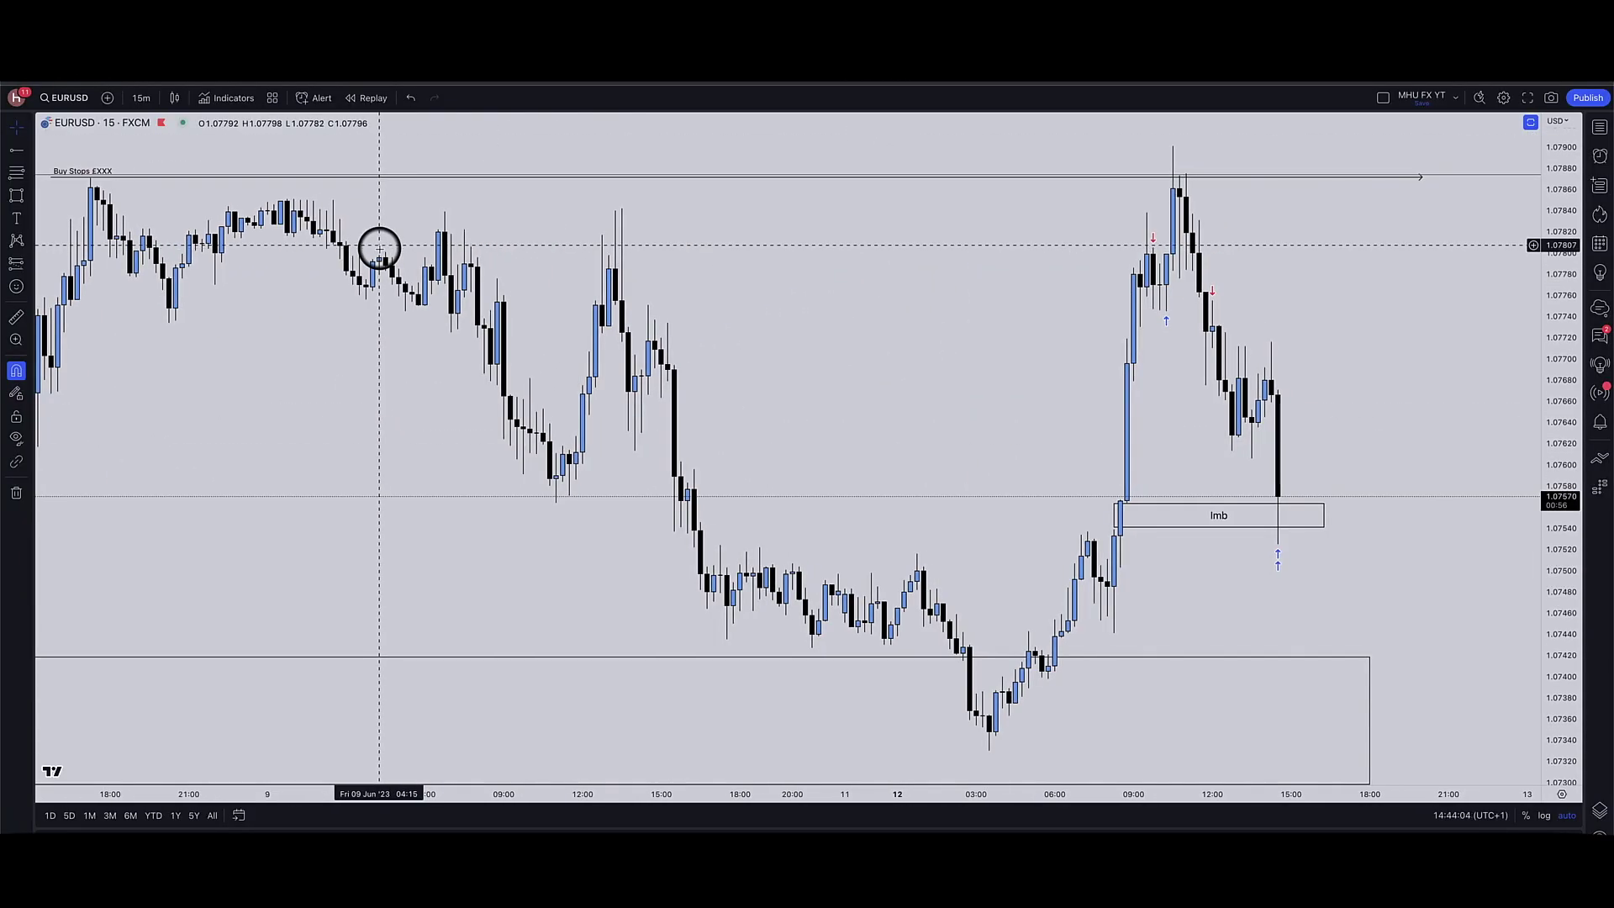
- Switch the EURUSD chart to the 5-minute timeframe and review the sell entries and buy exits across the drop from the high
scroll(917, 309, up, 5)
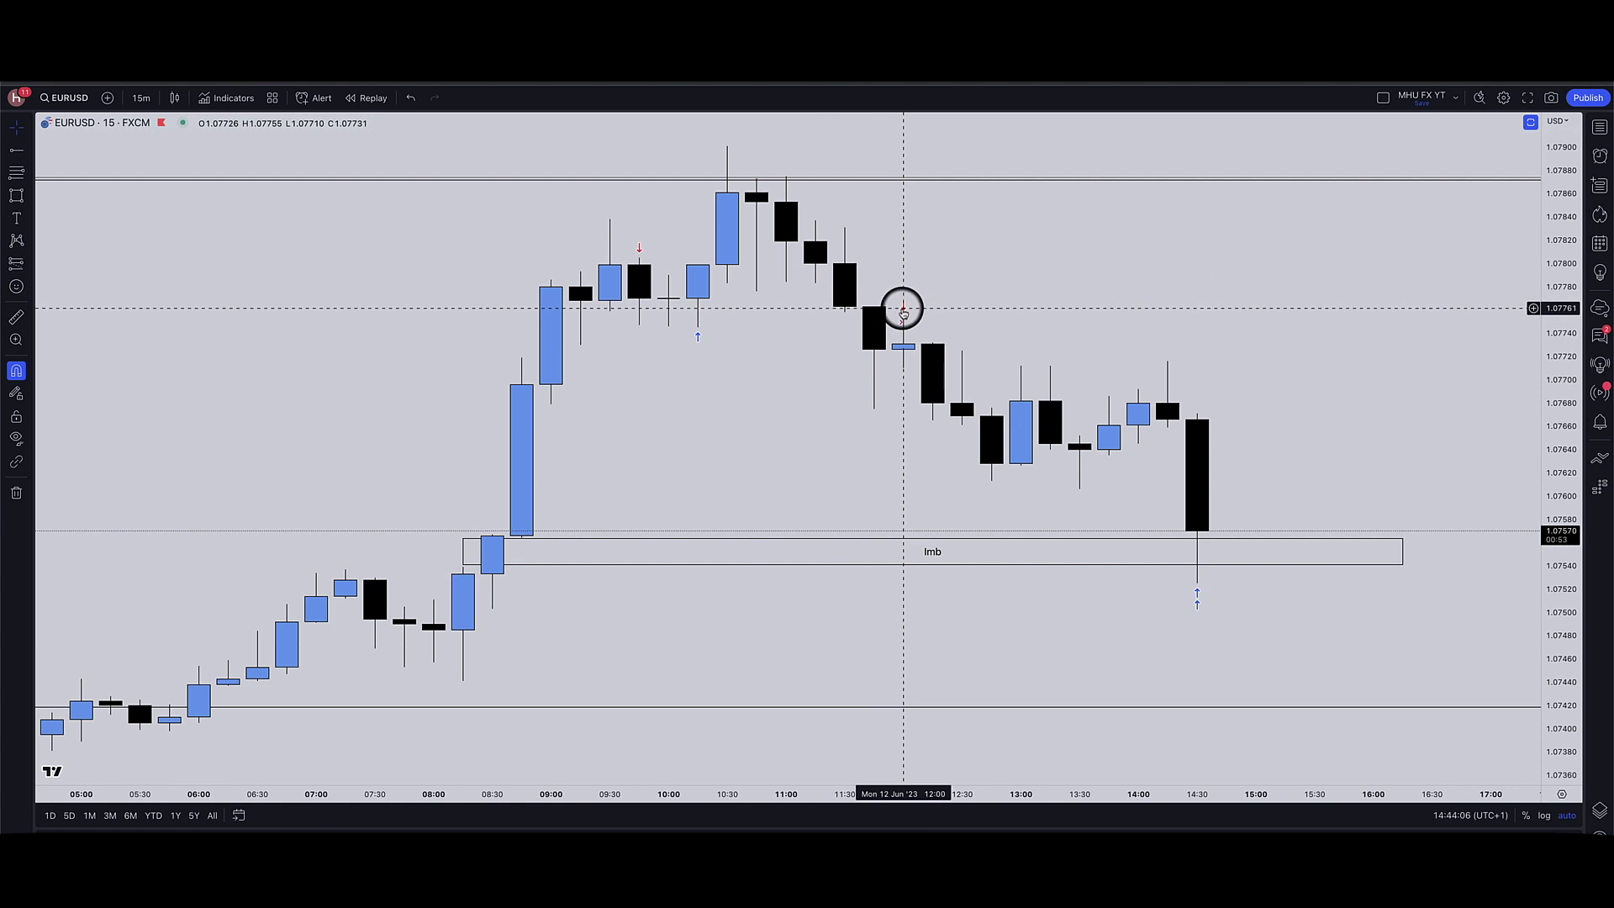
key(5)
key(Return)
scroll(902, 307, down, 3)
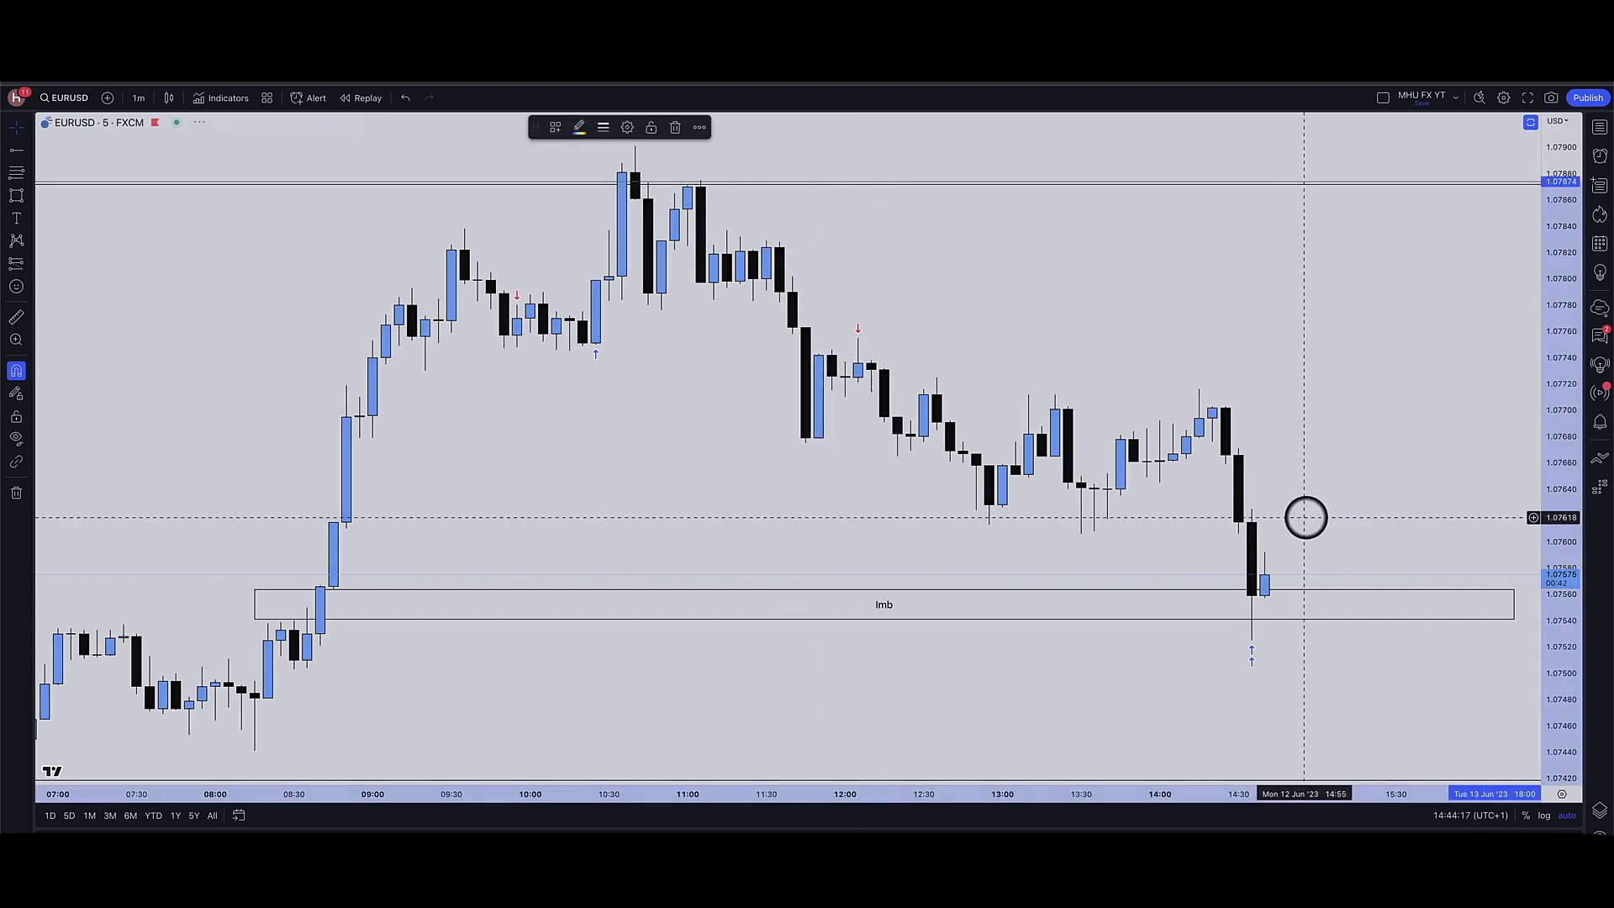
- Switch the EURUSD chart to the 1-minute timeframe and inspect the two buy executions on the 14:36 candle at the Imb rectangle
key(1)
key(Return)
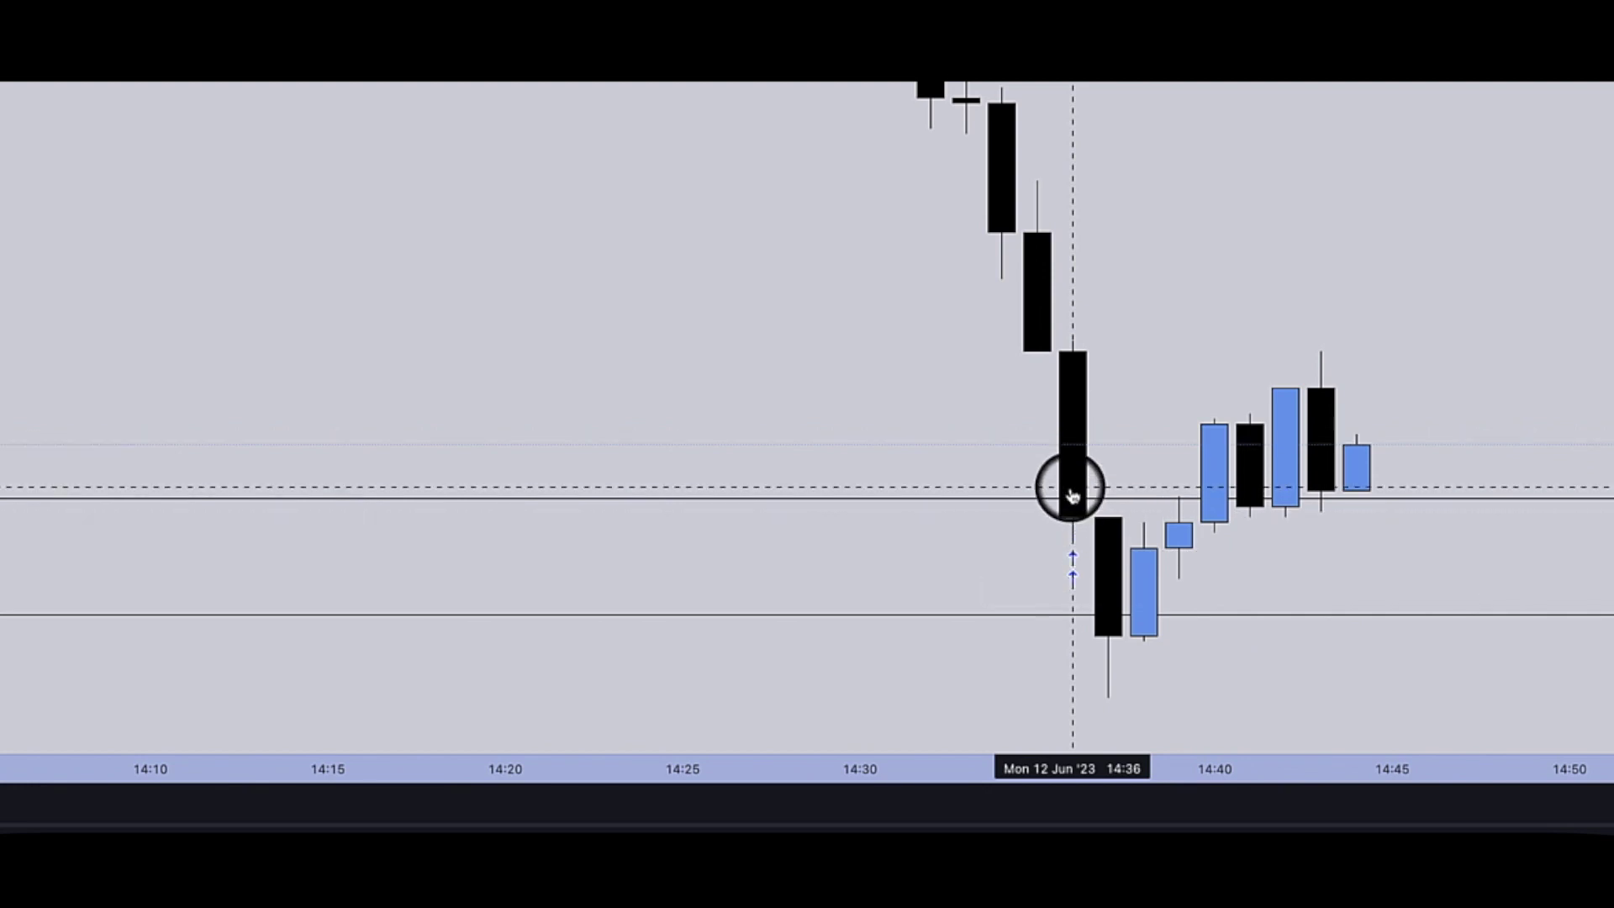
mouse_move(1073, 582)
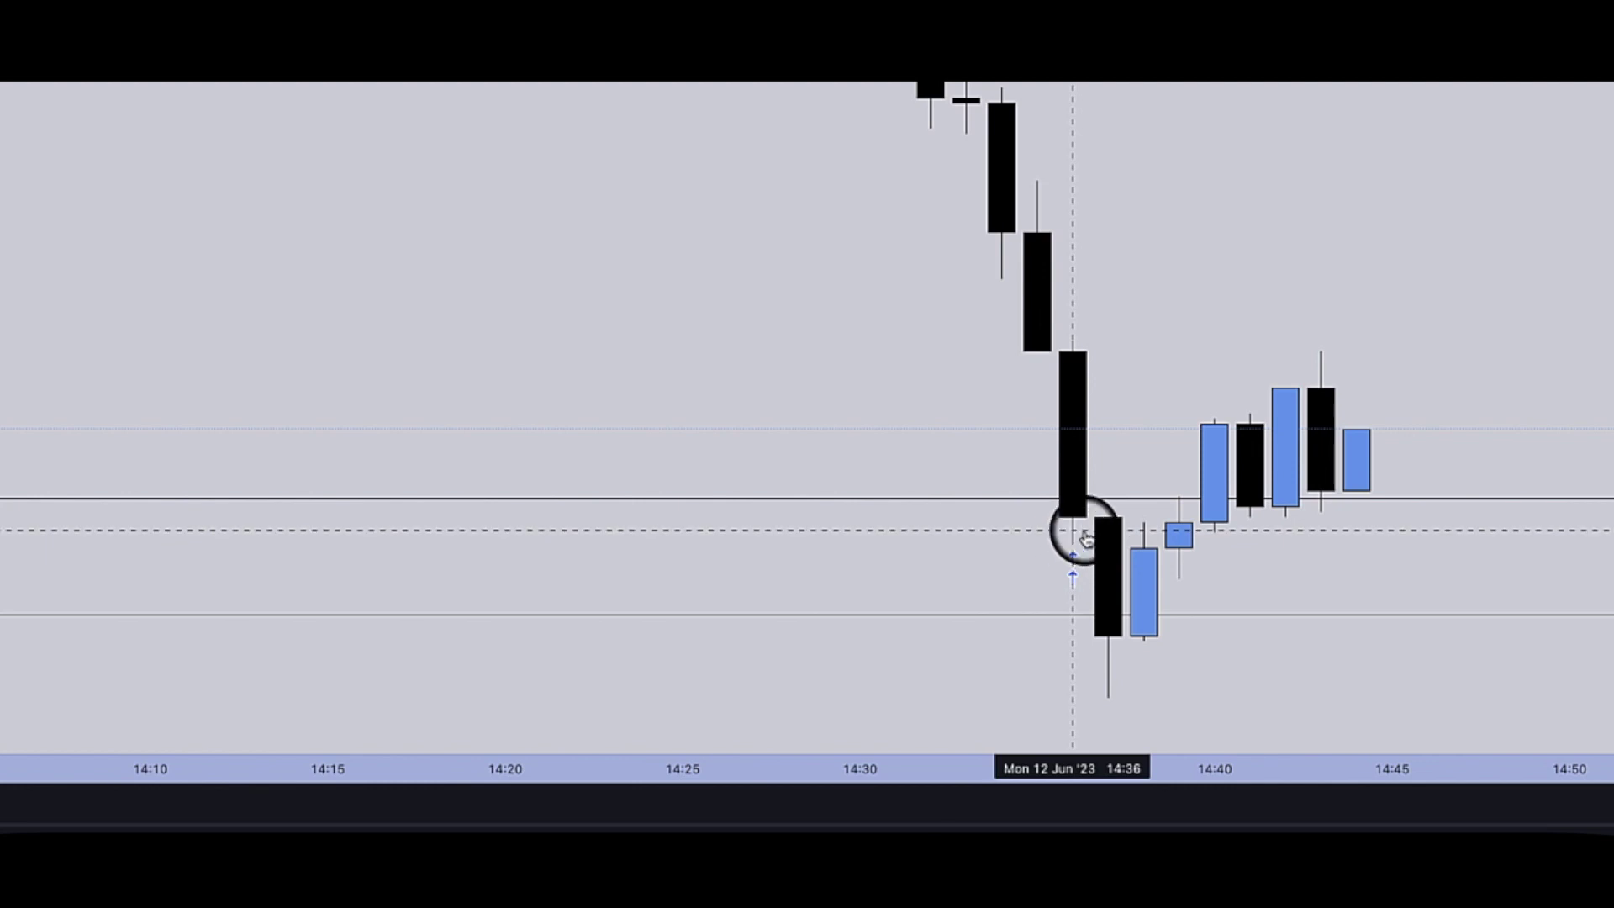
scroll(1084, 538, down, 5)
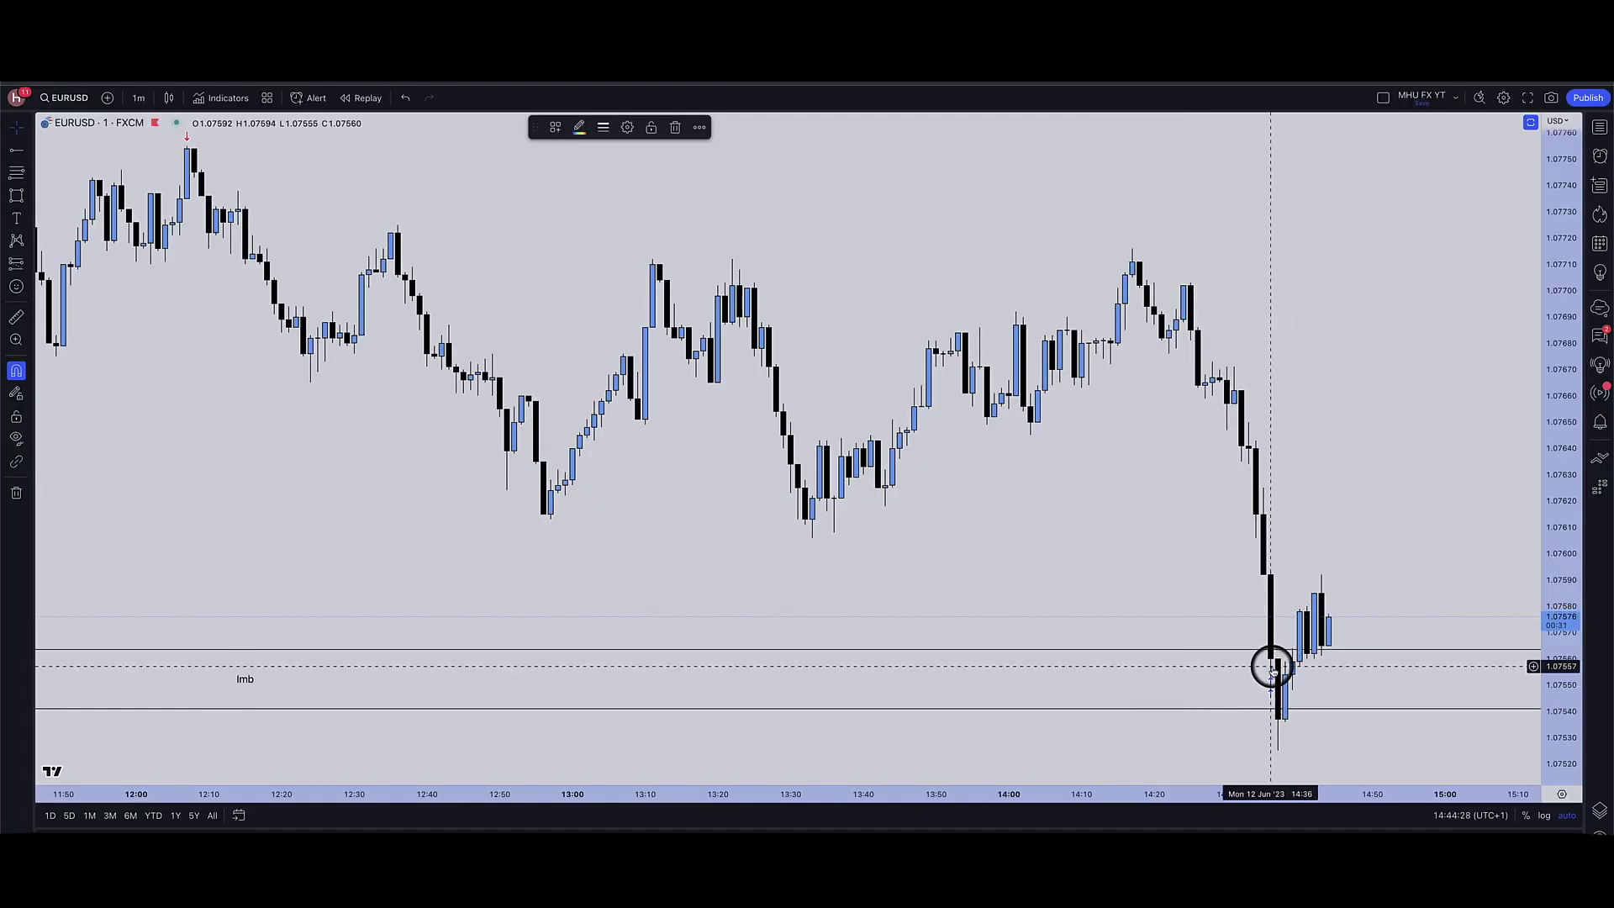
click(1366, 586)
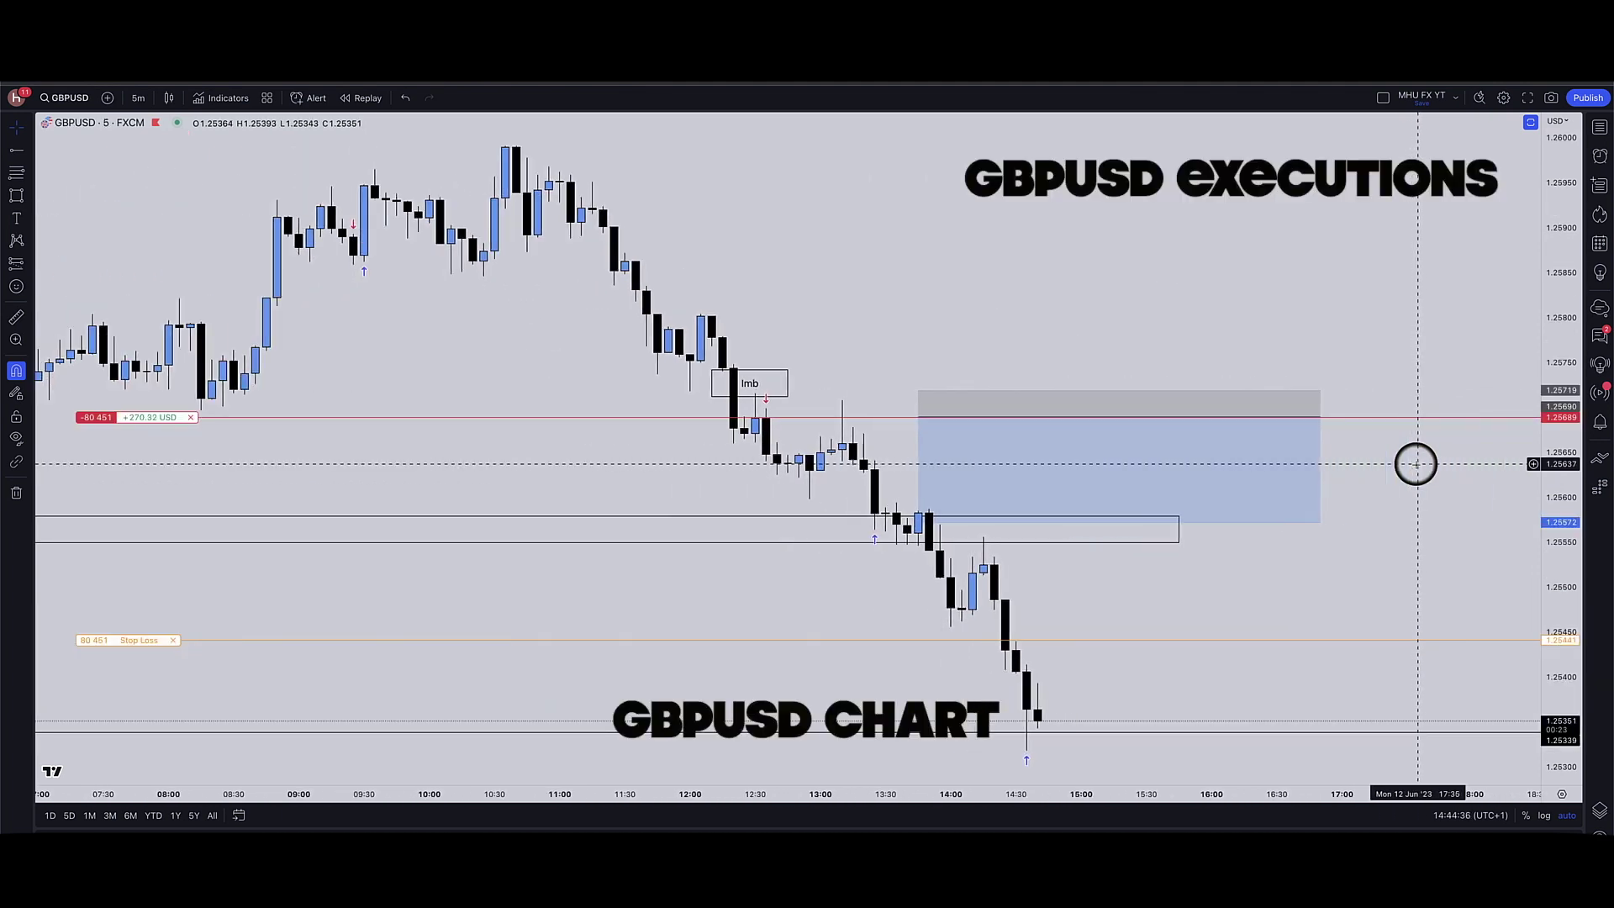
- Inspect the GBPUSD execution arrows on the 5-minute chart, from the morning trade to the latest partial at the low
scroll(1415, 465, down, 5)
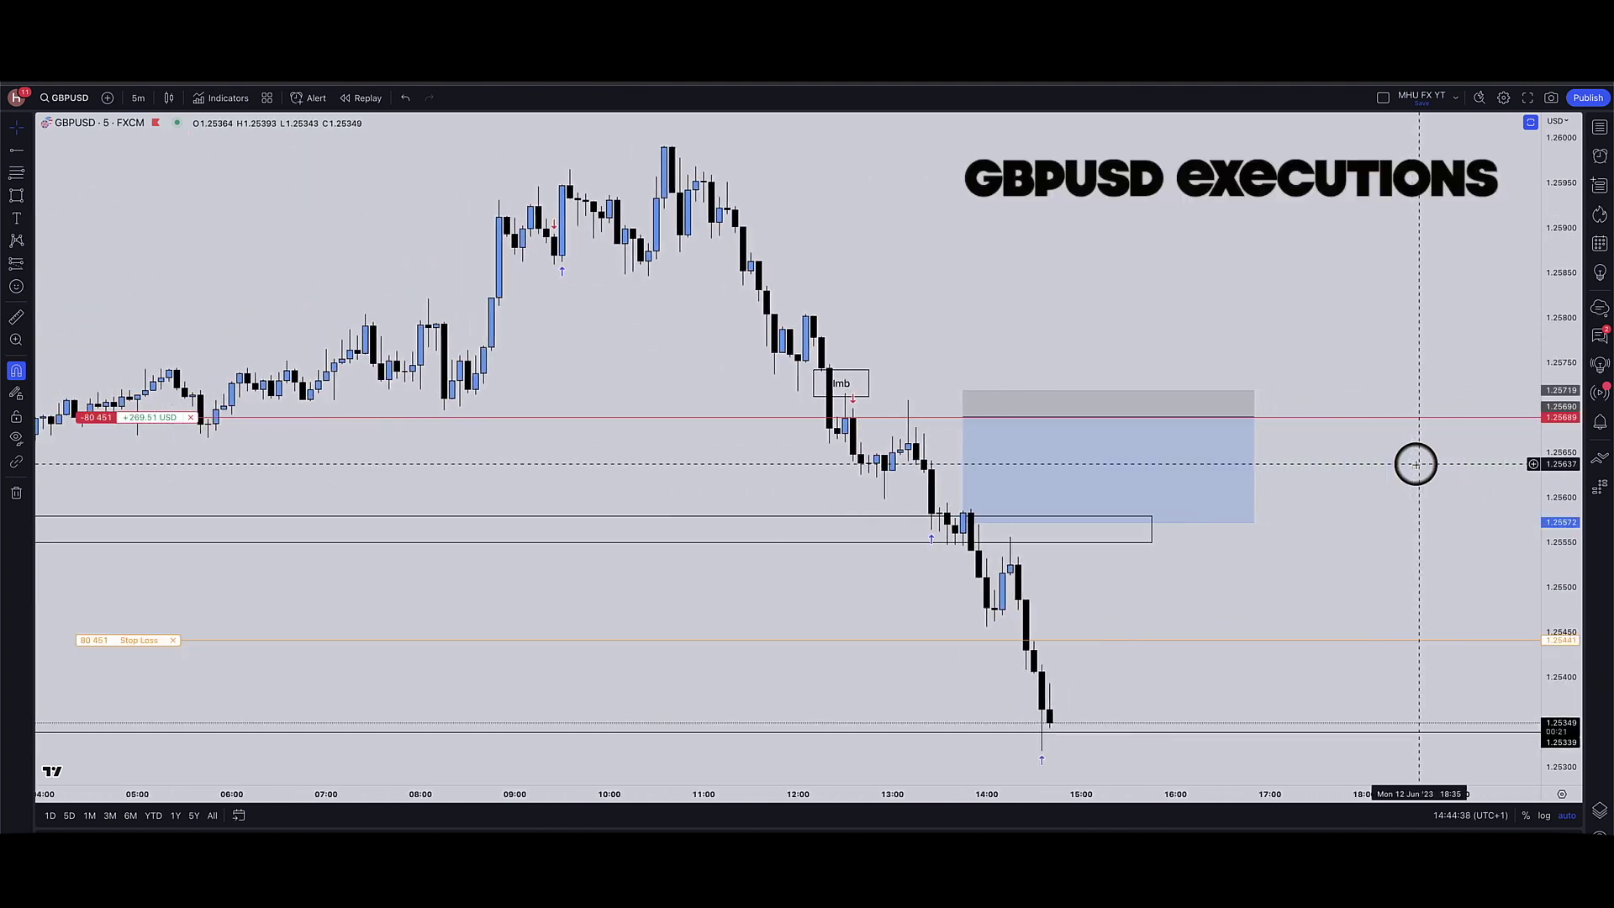
scroll(1194, 454, down, 2)
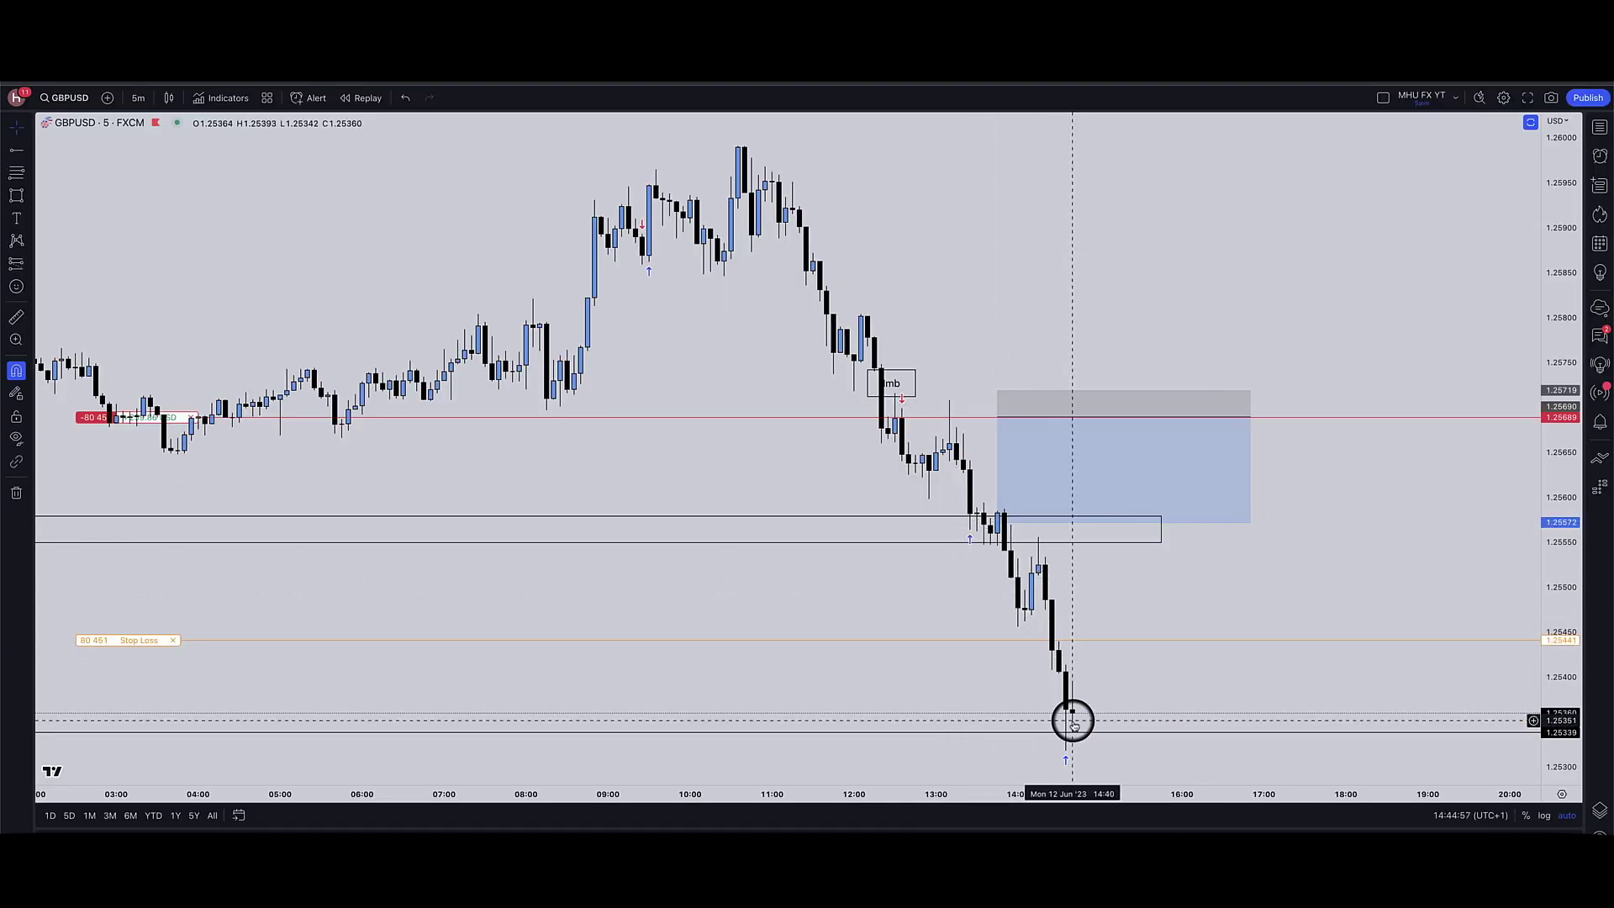
mouse_move(1061, 761)
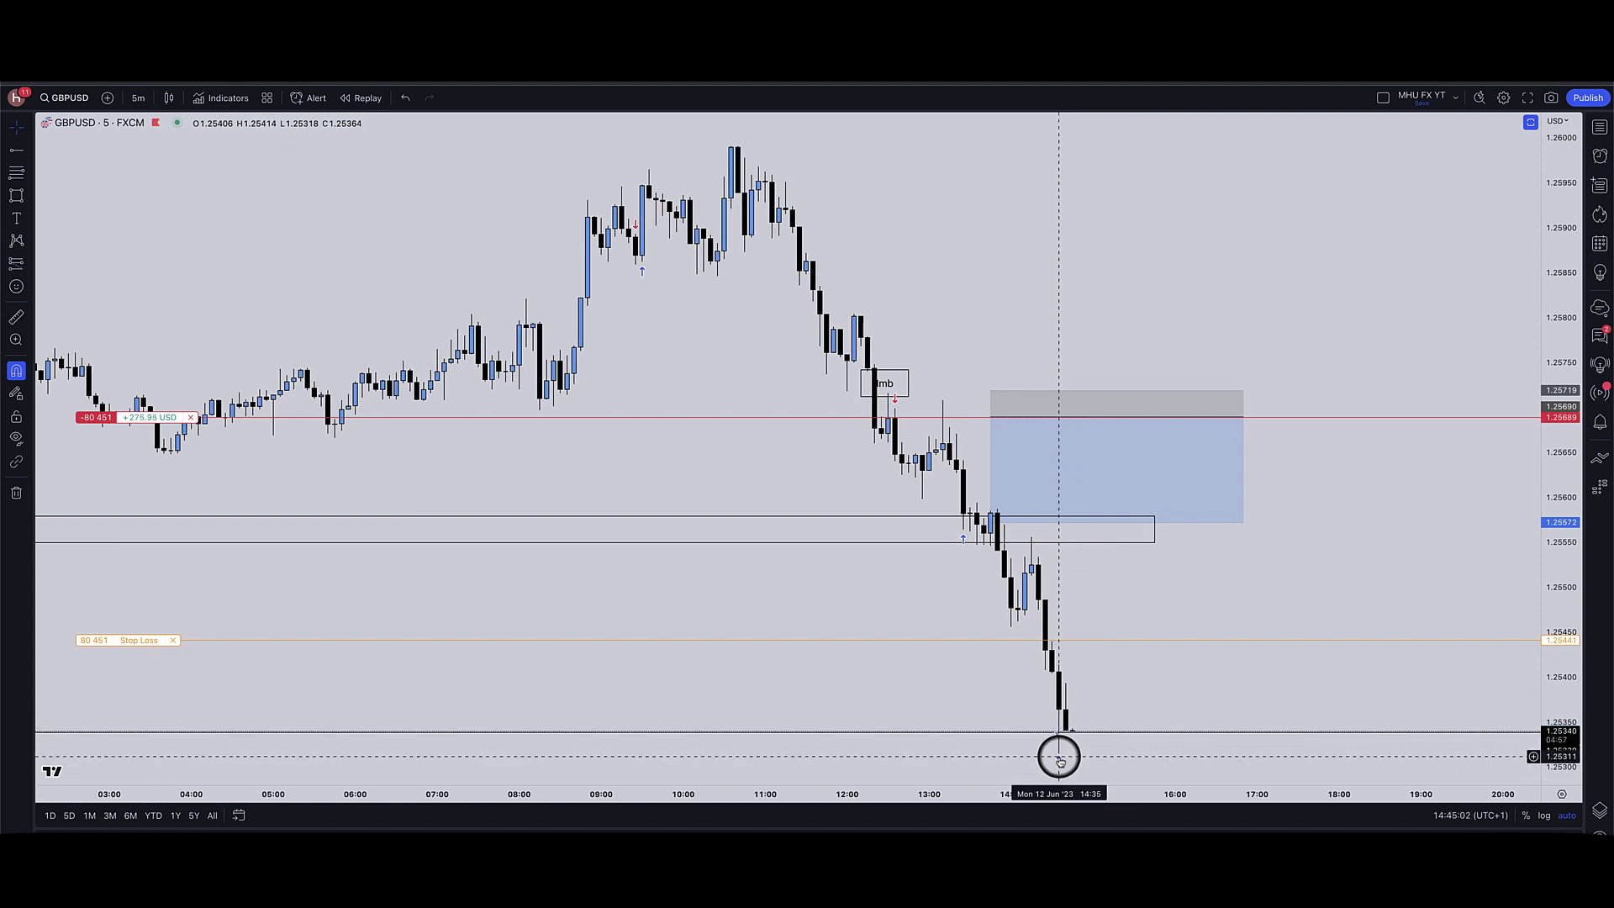
scroll(1057, 731, down, 4)
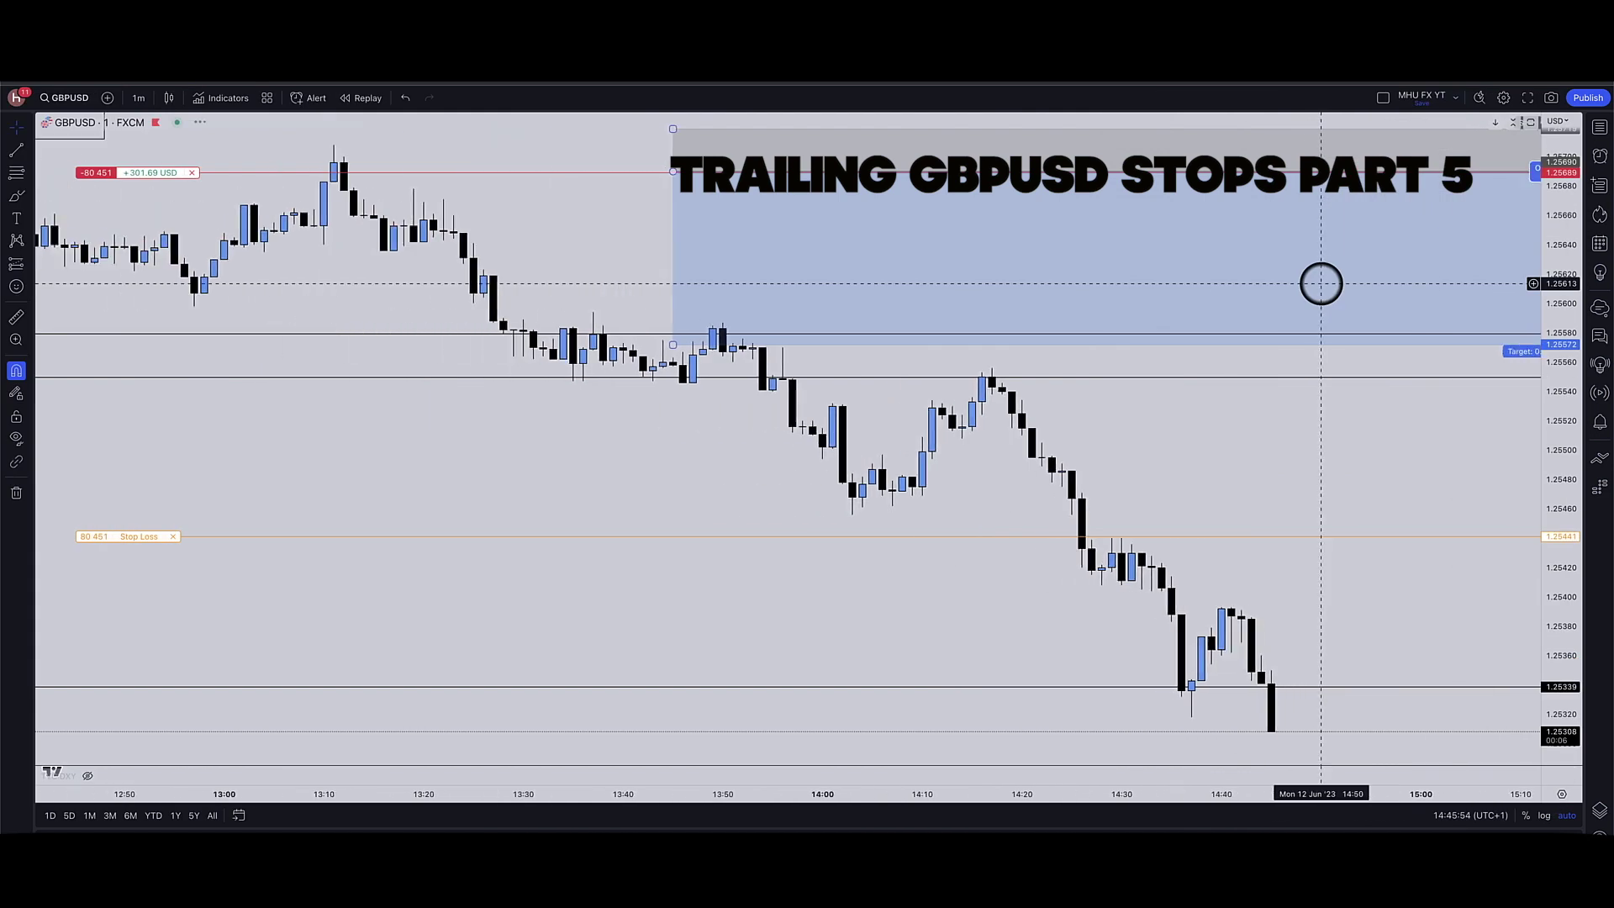
- Trail the remaining GBPUSD short's stop loss to 1.25396 and narrow the short position drawing to end near the current candle
scroll(1322, 283, down, 2)
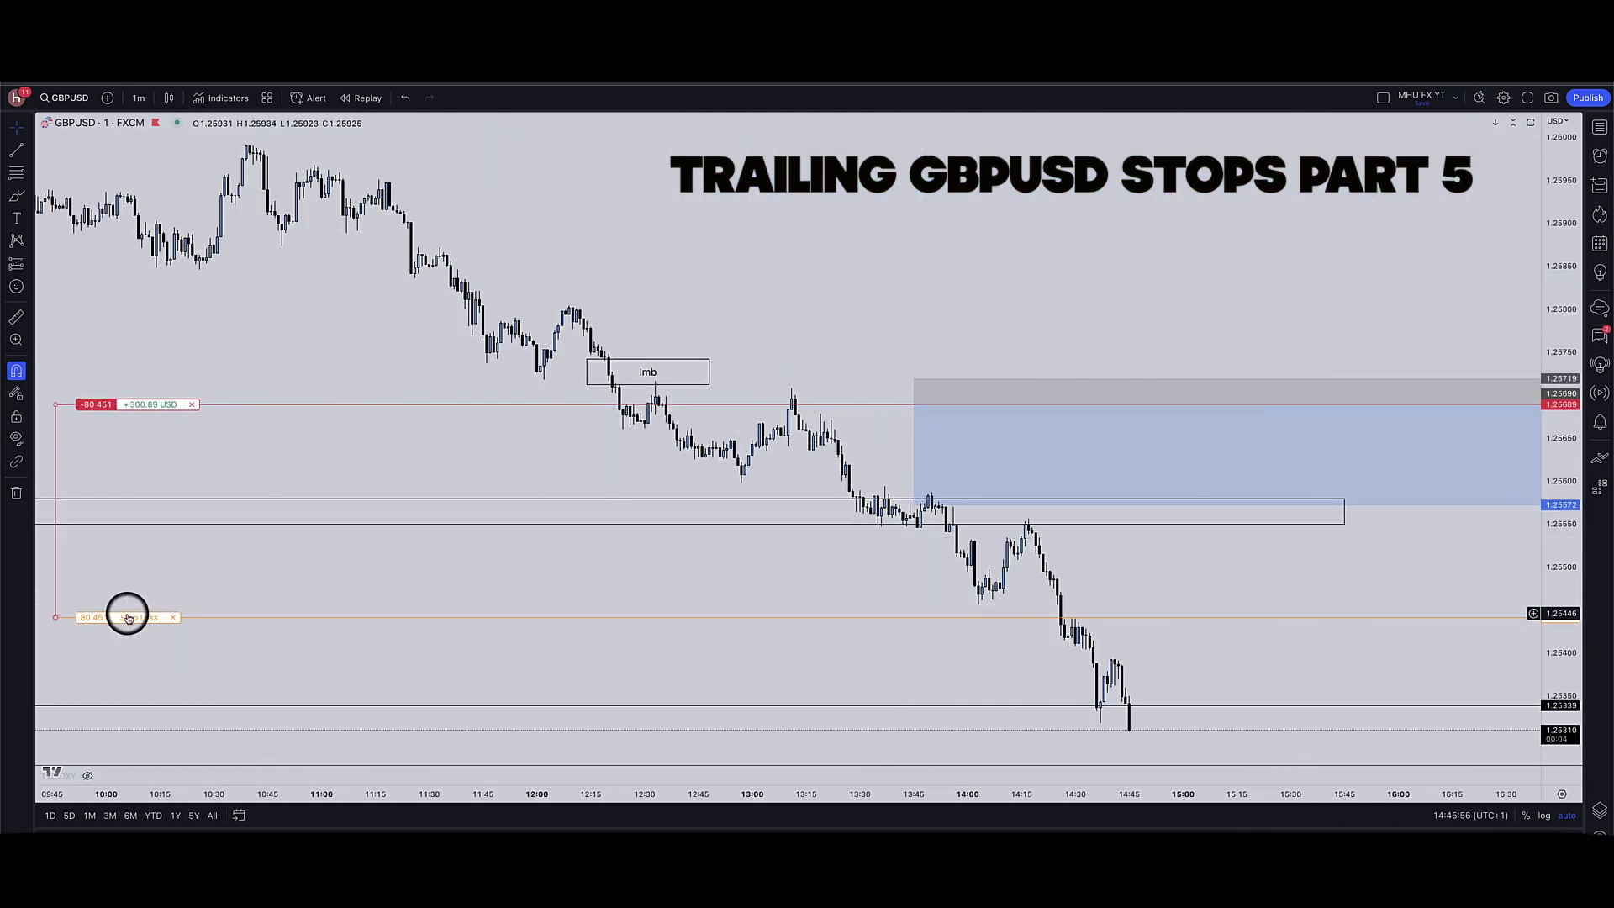
drag(128, 619, 111, 661)
scroll(1244, 437, down, 2)
drag(1381, 404, 1047, 395)
click(927, 529)
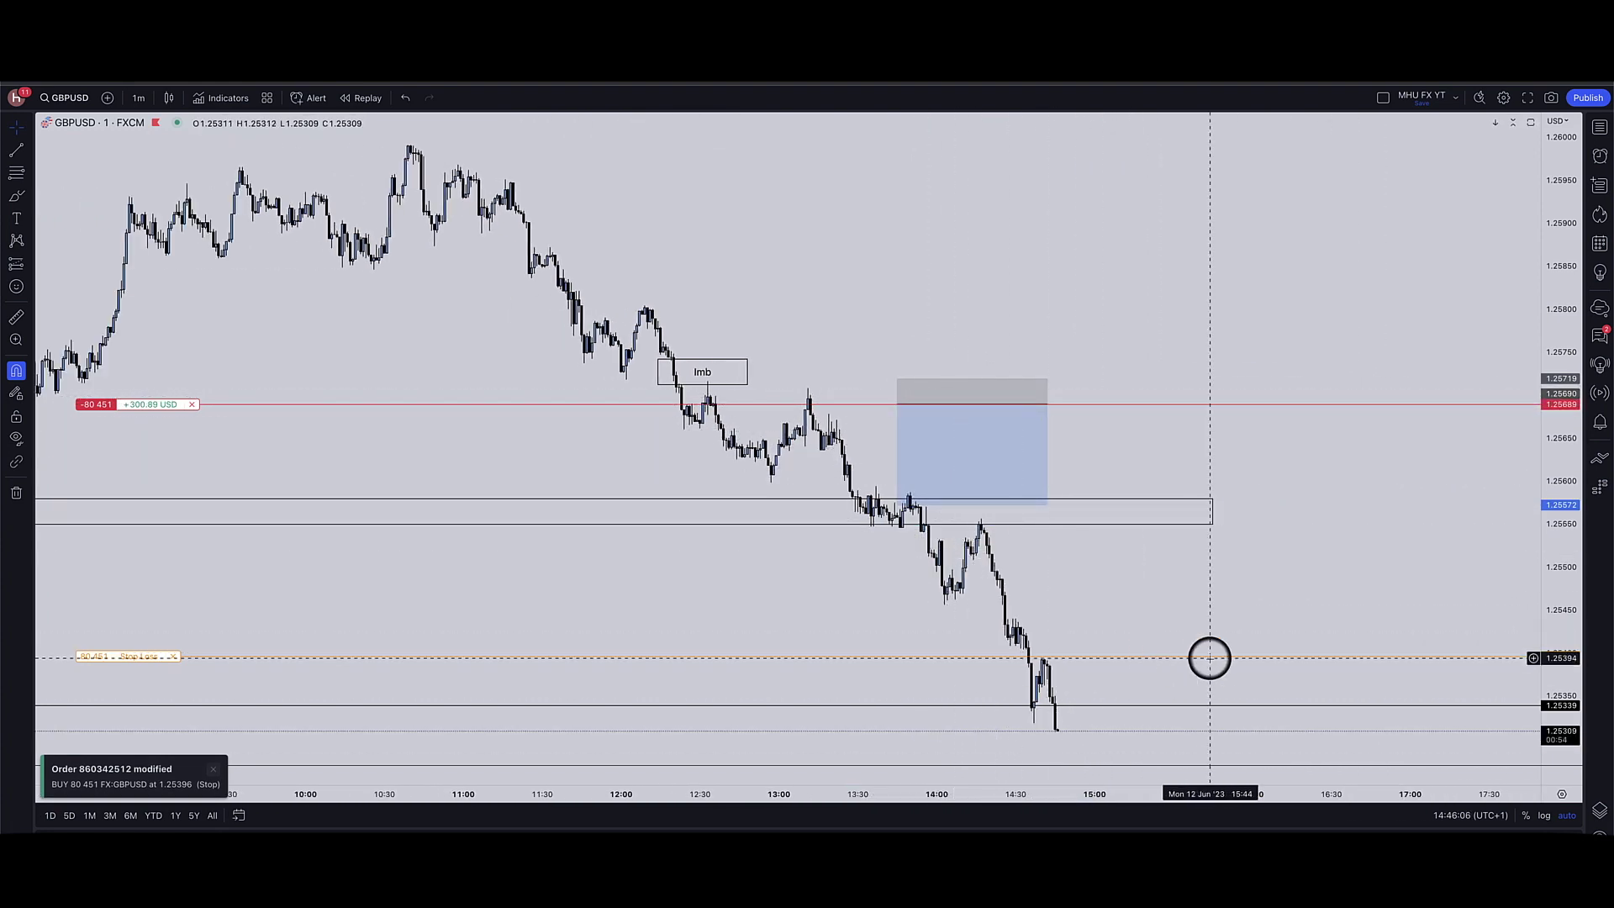
scroll(1198, 579, down, 3)
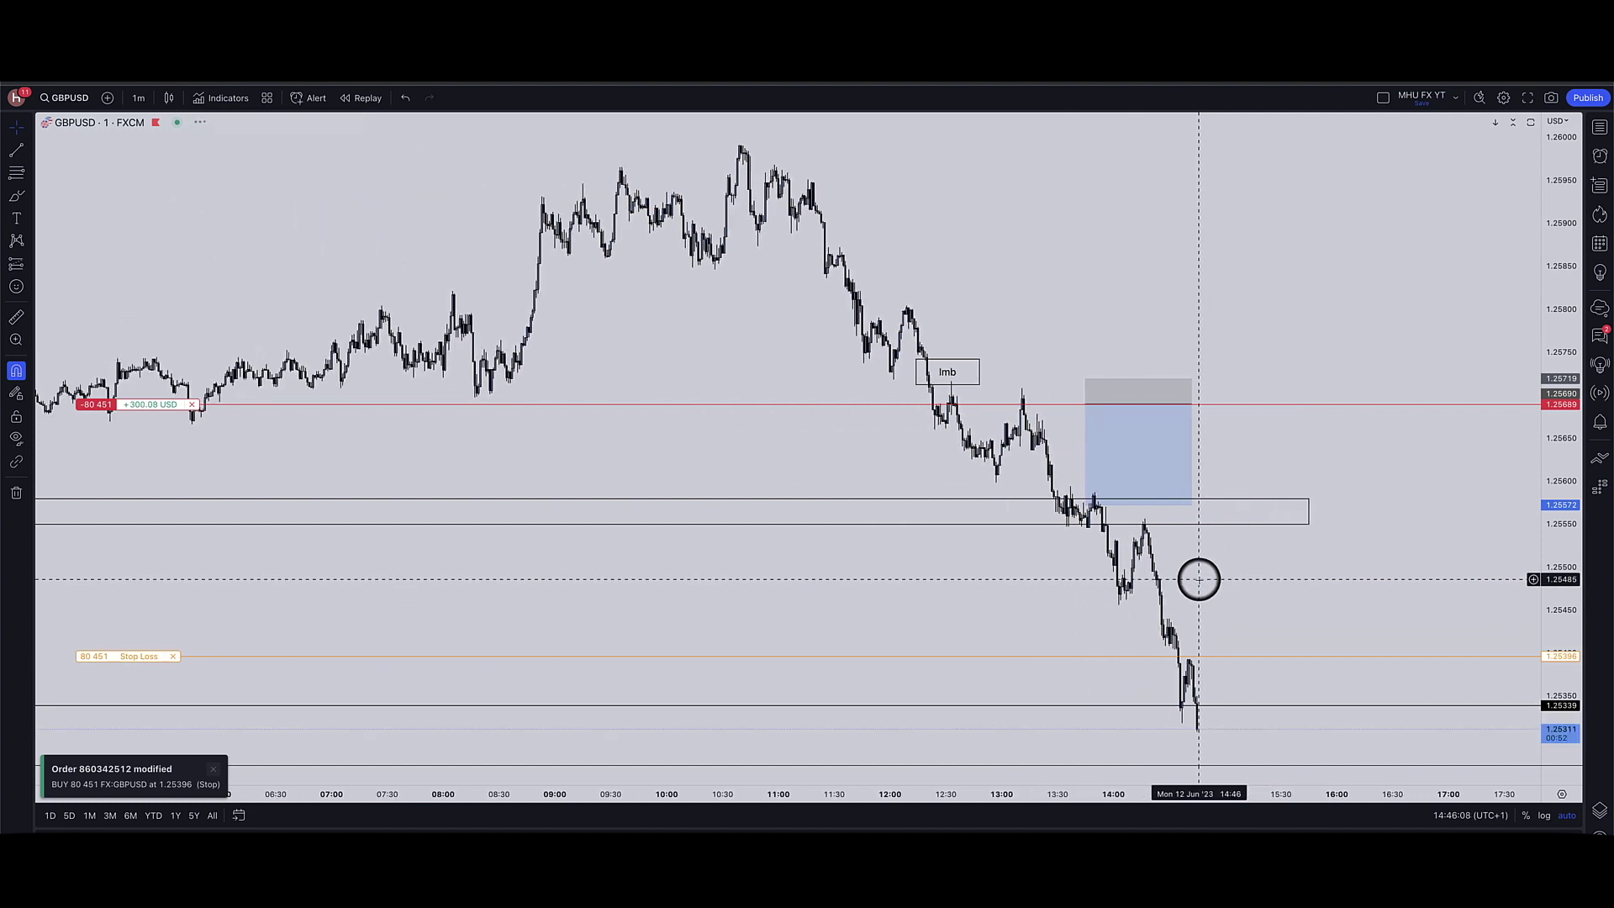
scroll(1199, 579, up, 3)
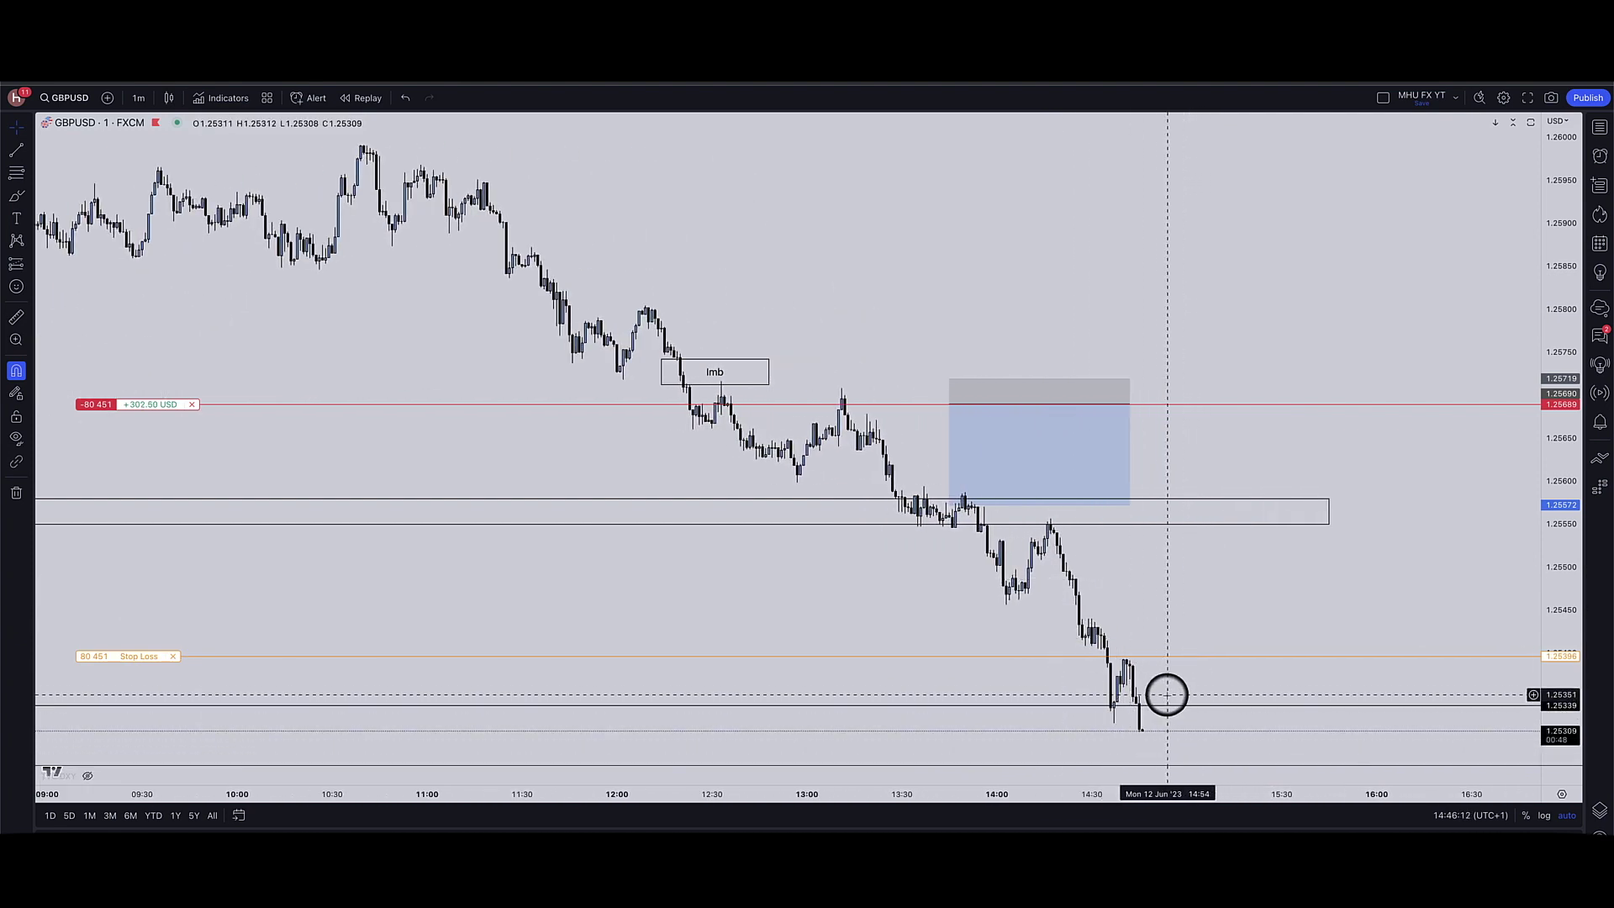
drag(1170, 658, 1170, 656)
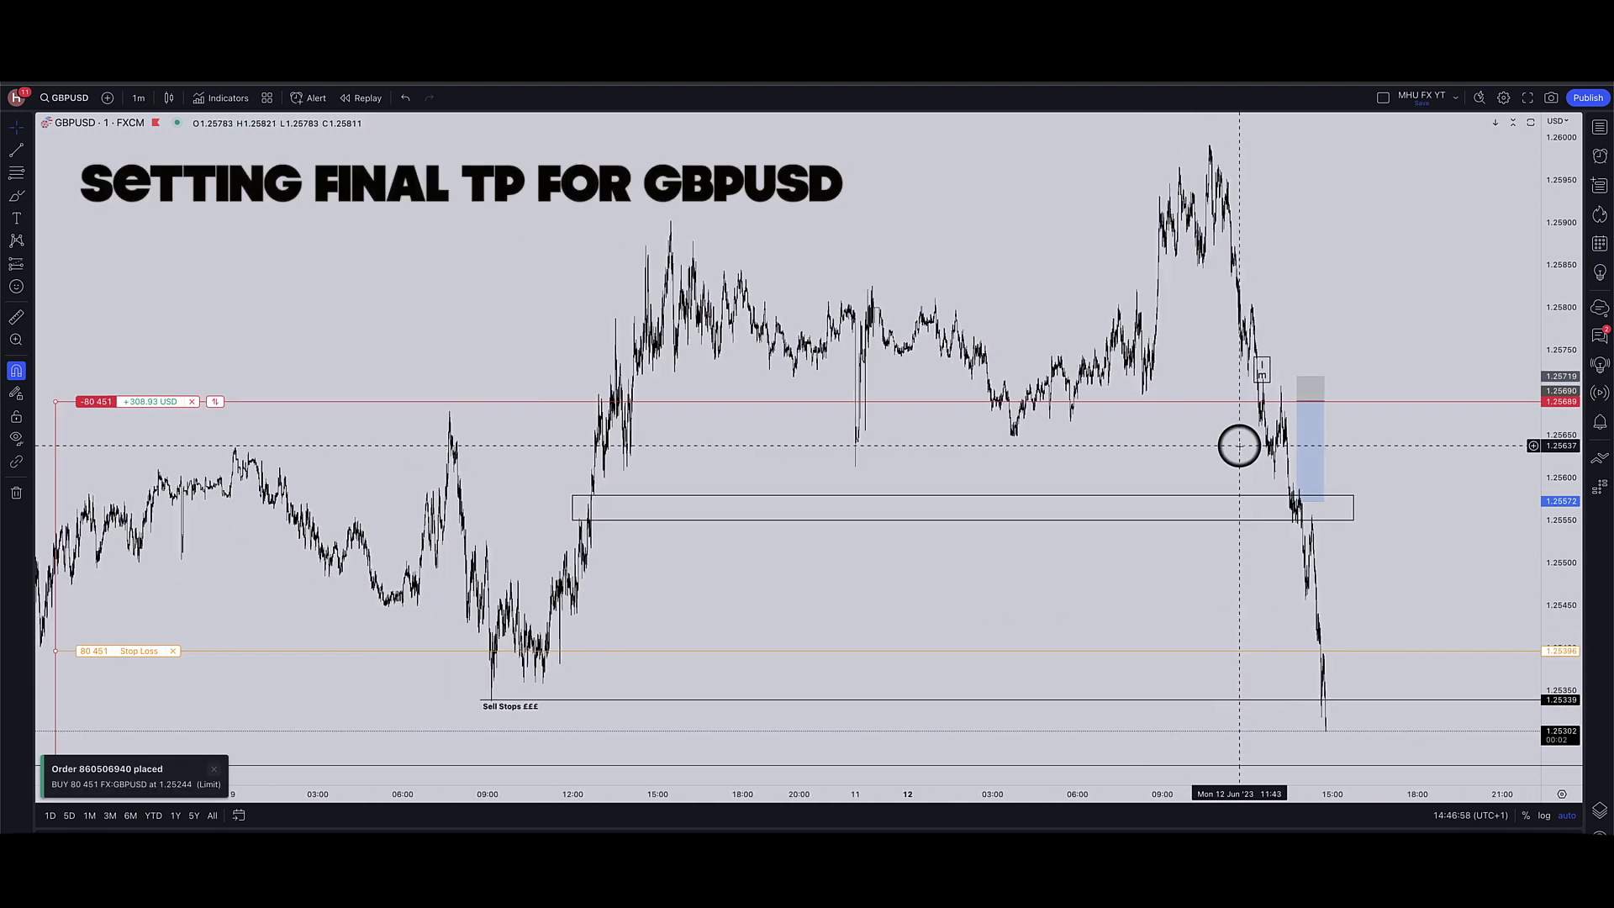
- Examine the GBPUSD take-profit level at 1.25244 against the Sell Stops line and the earlier price lows
scroll(1235, 443, down, 5)
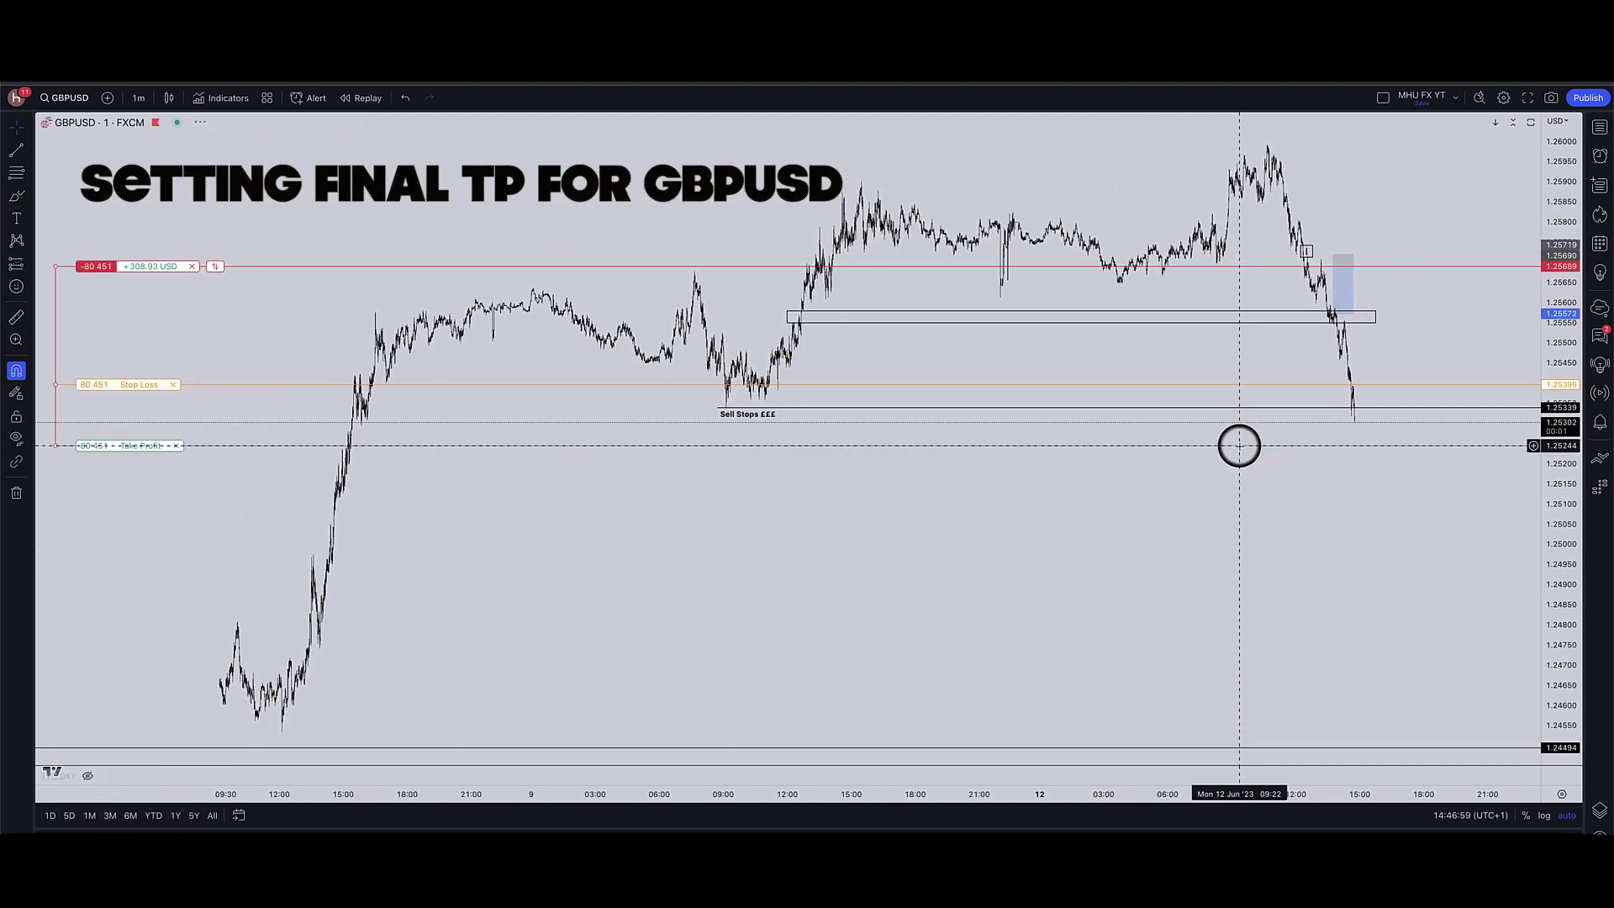
scroll(645, 436, up, 5)
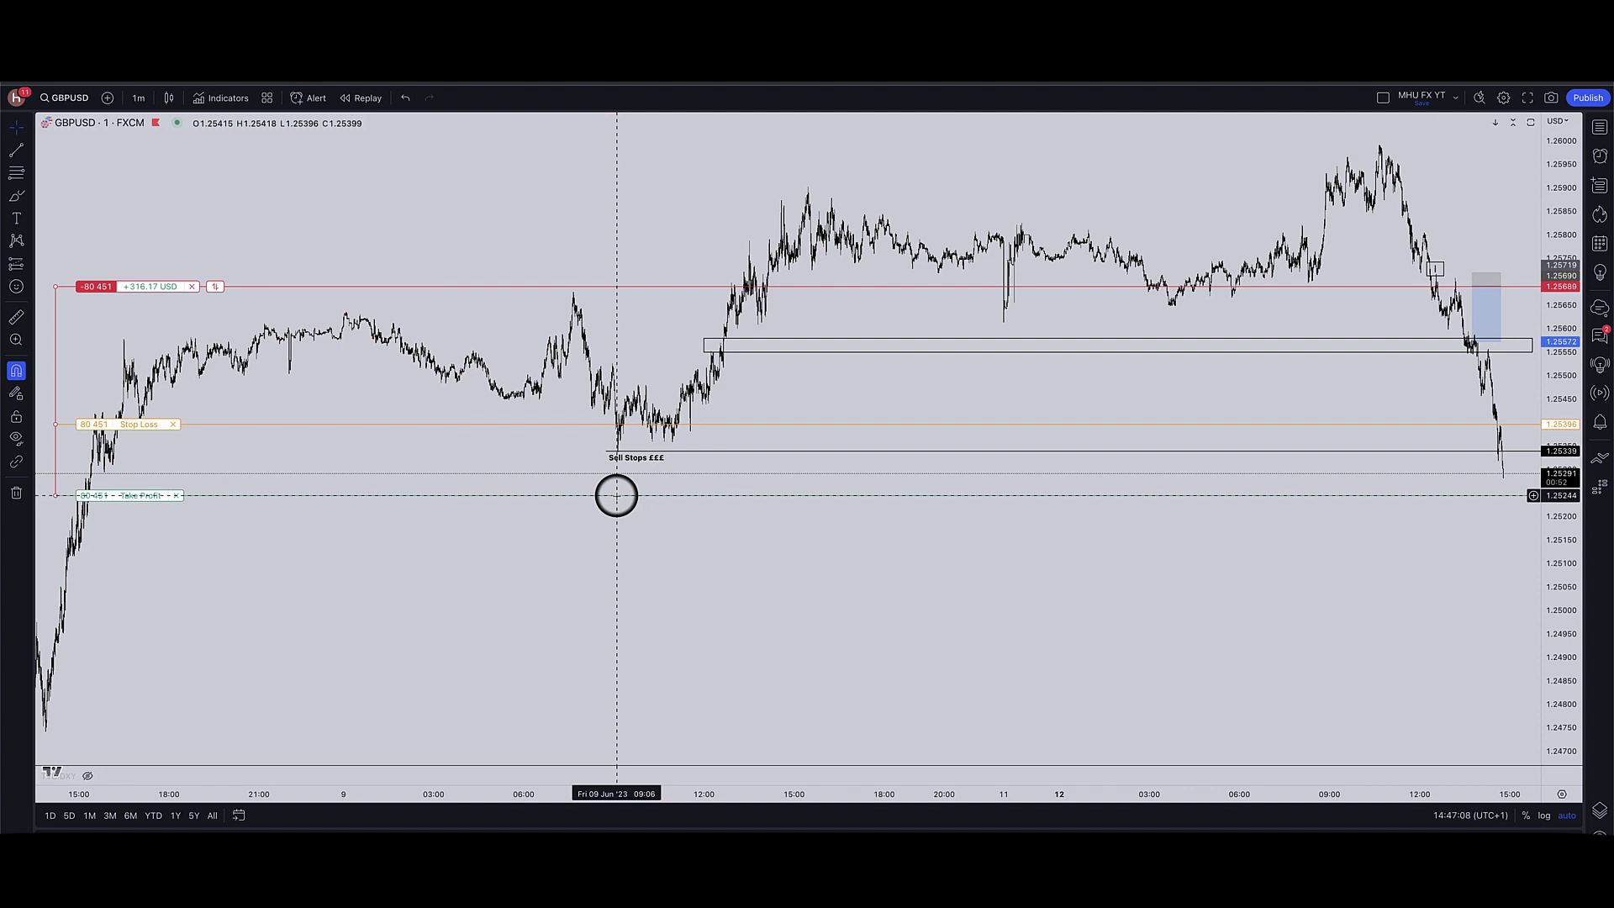
scroll(1247, 465, up, 10)
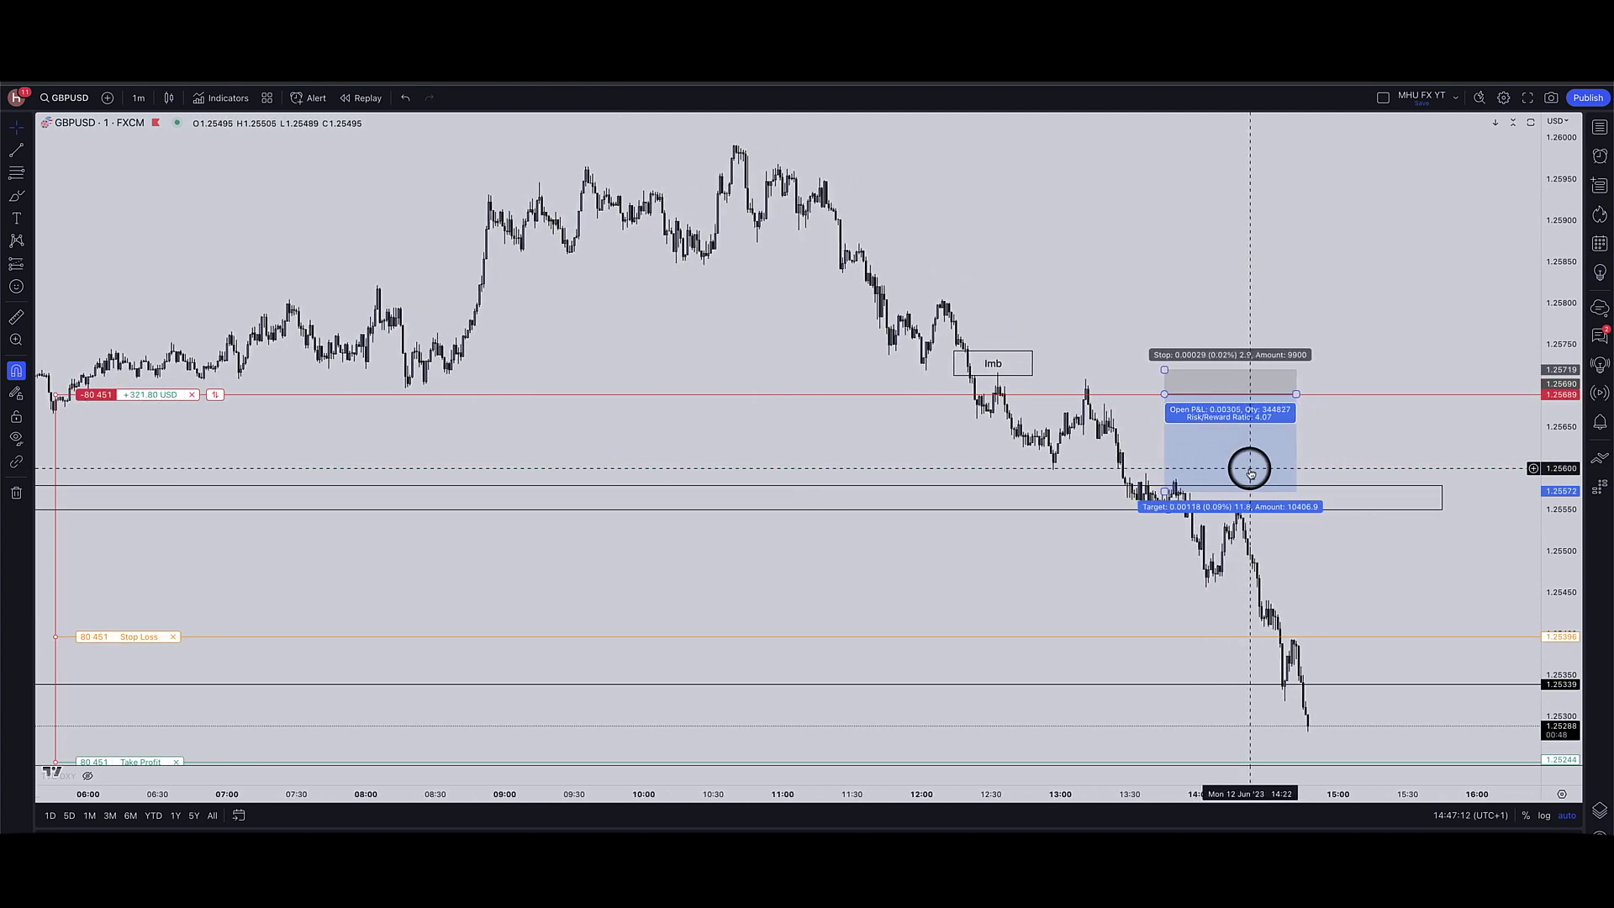